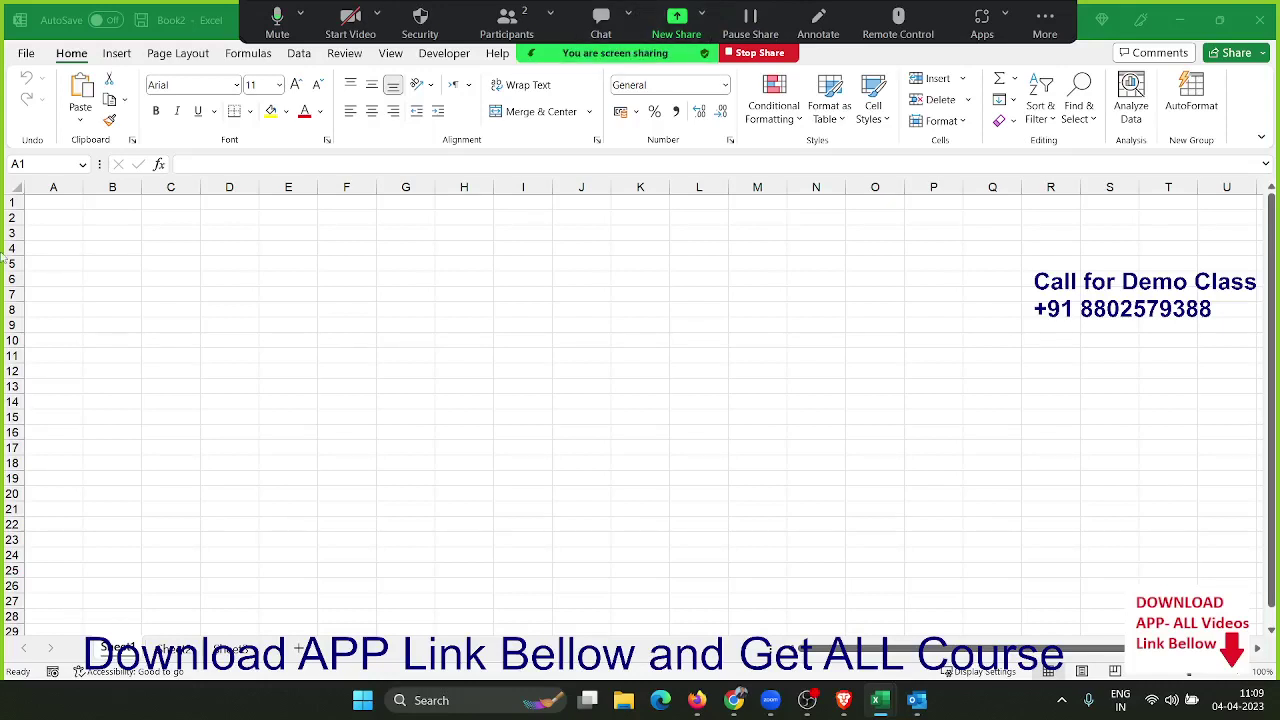
- Label cell A3 'P', then dismiss the compile error and place the cursor after 'Sub send'
left_click(125, 282)
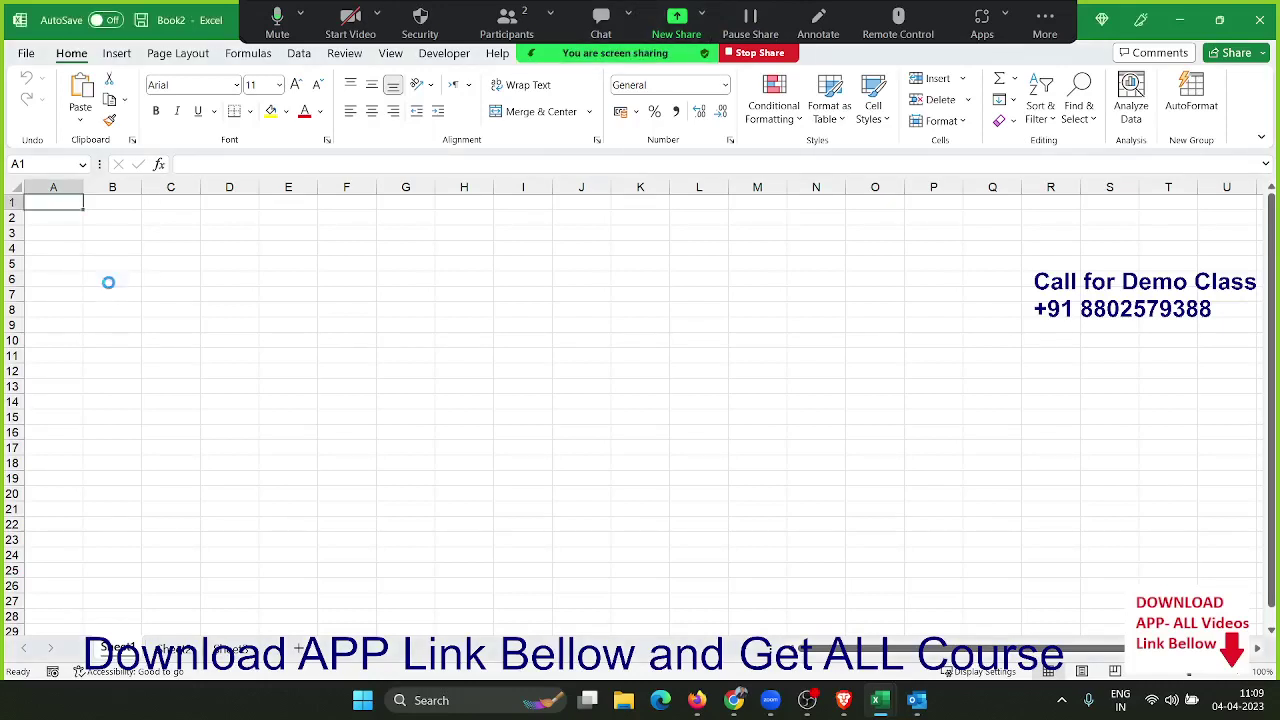
scroll(108, 282, "up", 5)
left_click(109, 278)
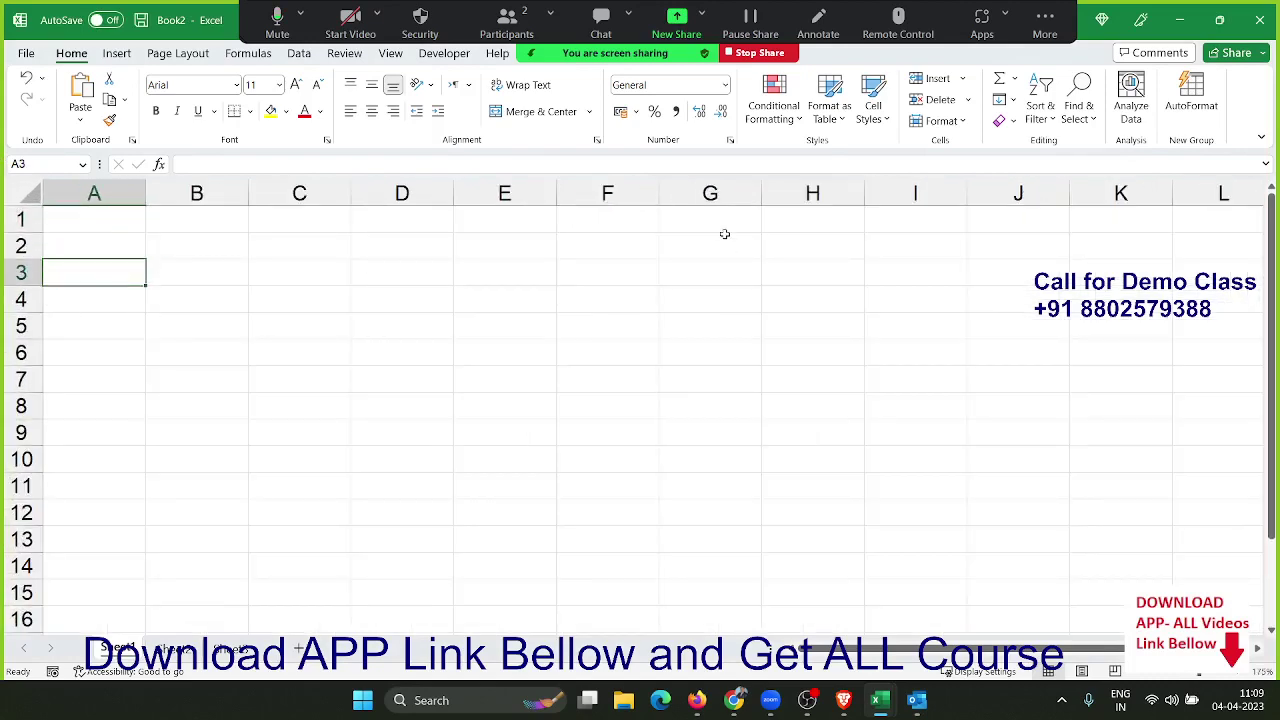
type("P")
key("Return")
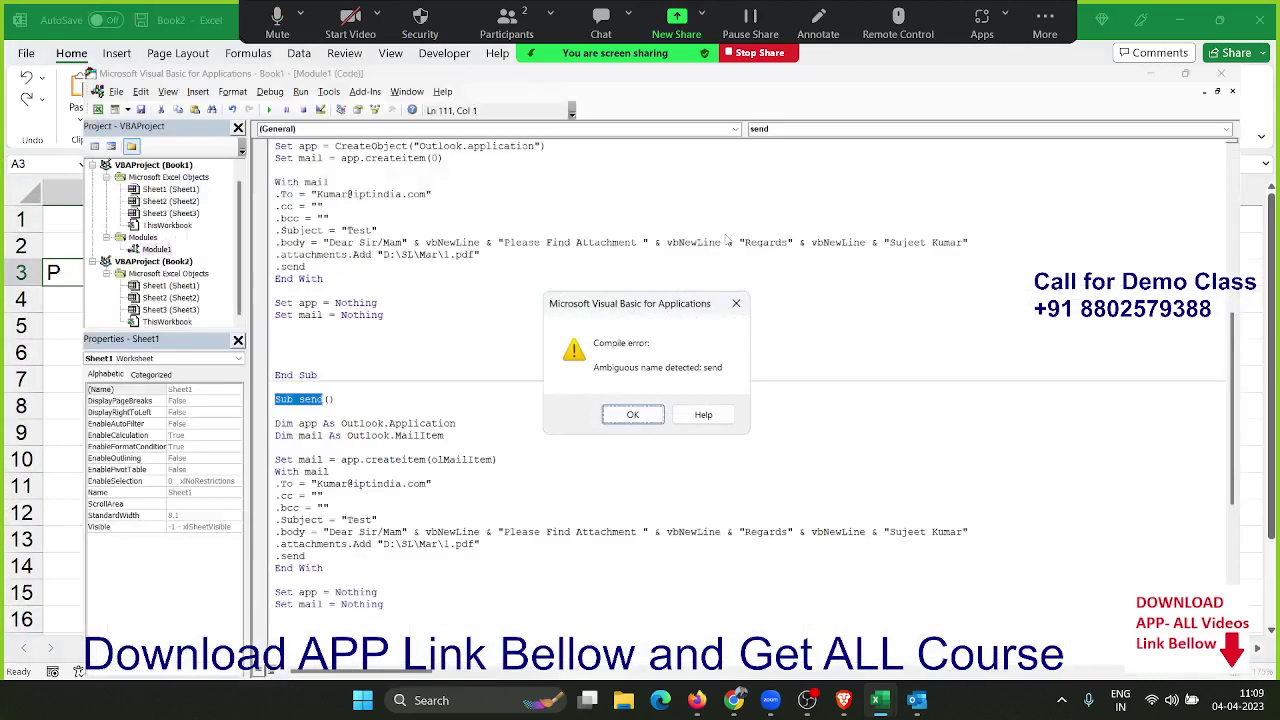
left_click(630, 415)
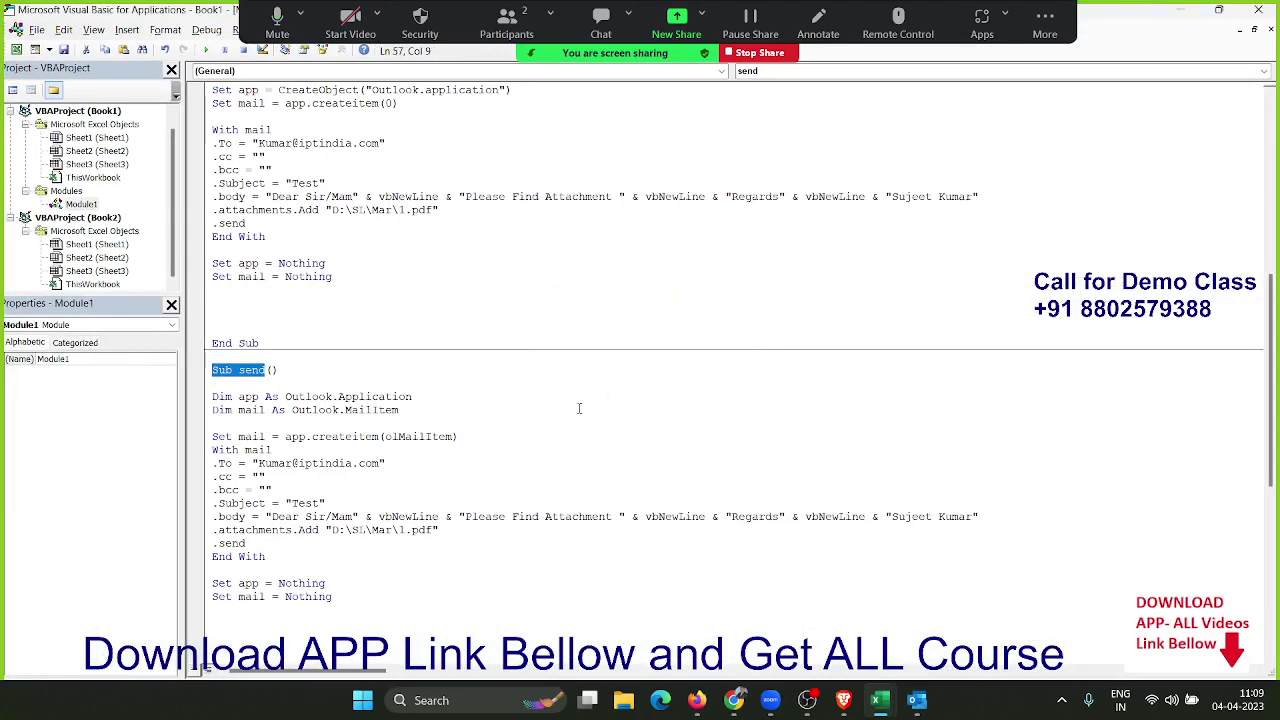
left_click(267, 370)
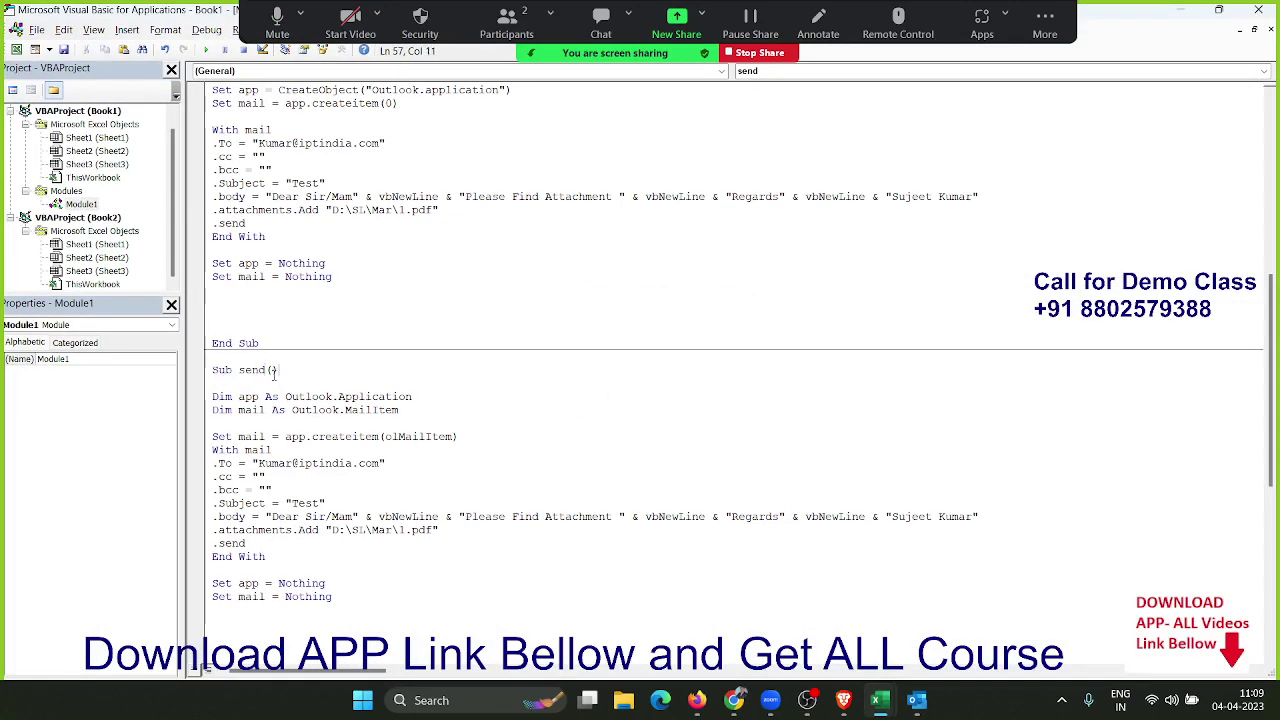
- Rename the duplicate macro to send_ and enter the principal 50000 in B3
type("_")
key("alt+F11")
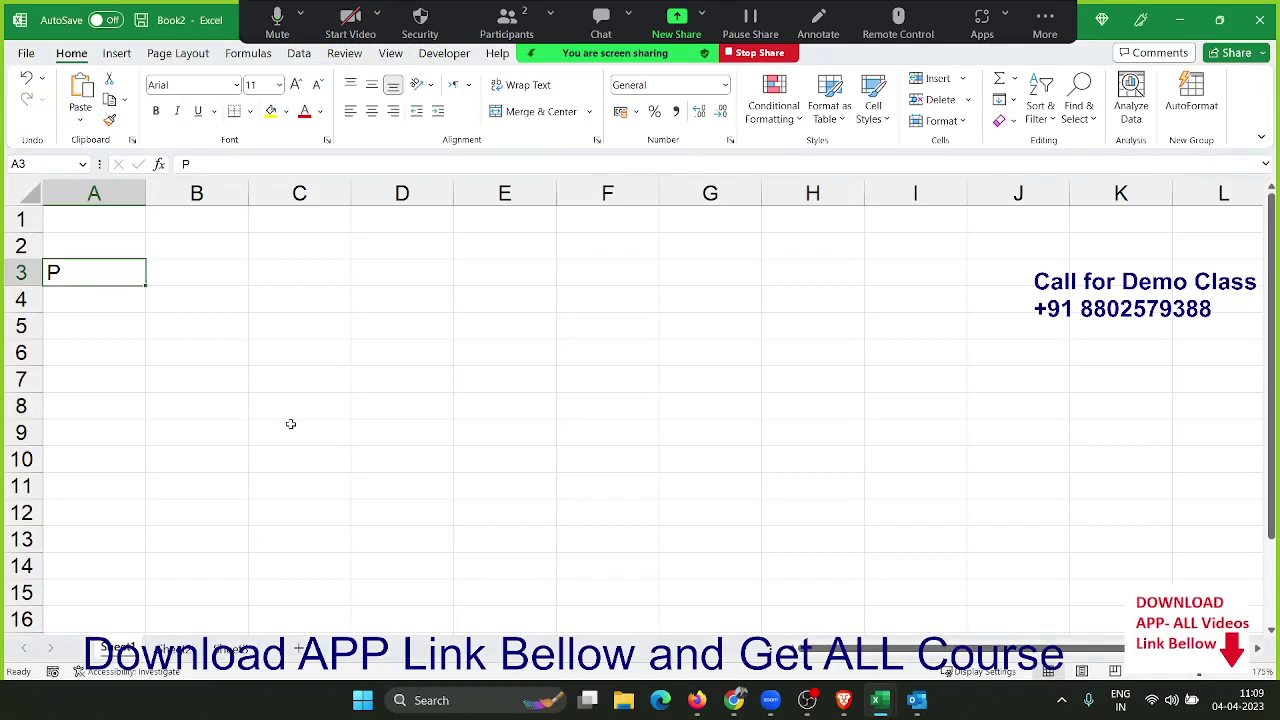
key("Tab")
type("5000")
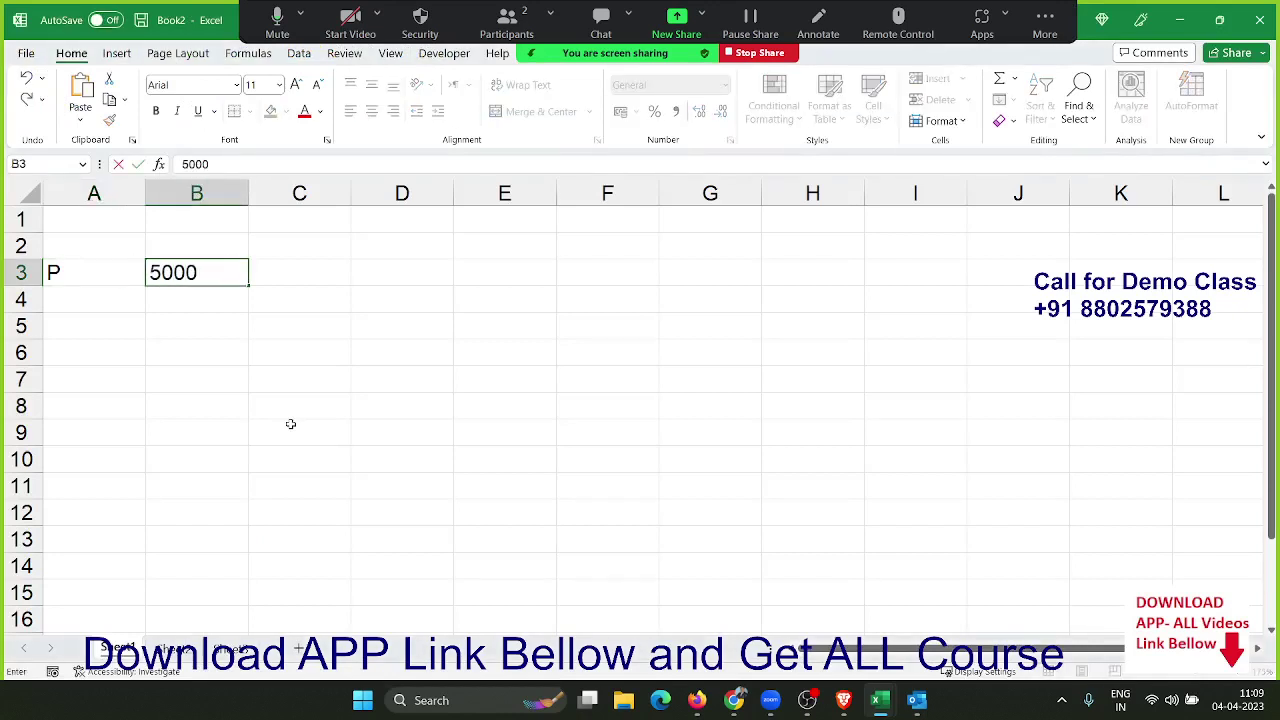
type("0")
key("Return")
- Enter label R with 10% in row 4 and label T with 3 in row 5
key("Left")
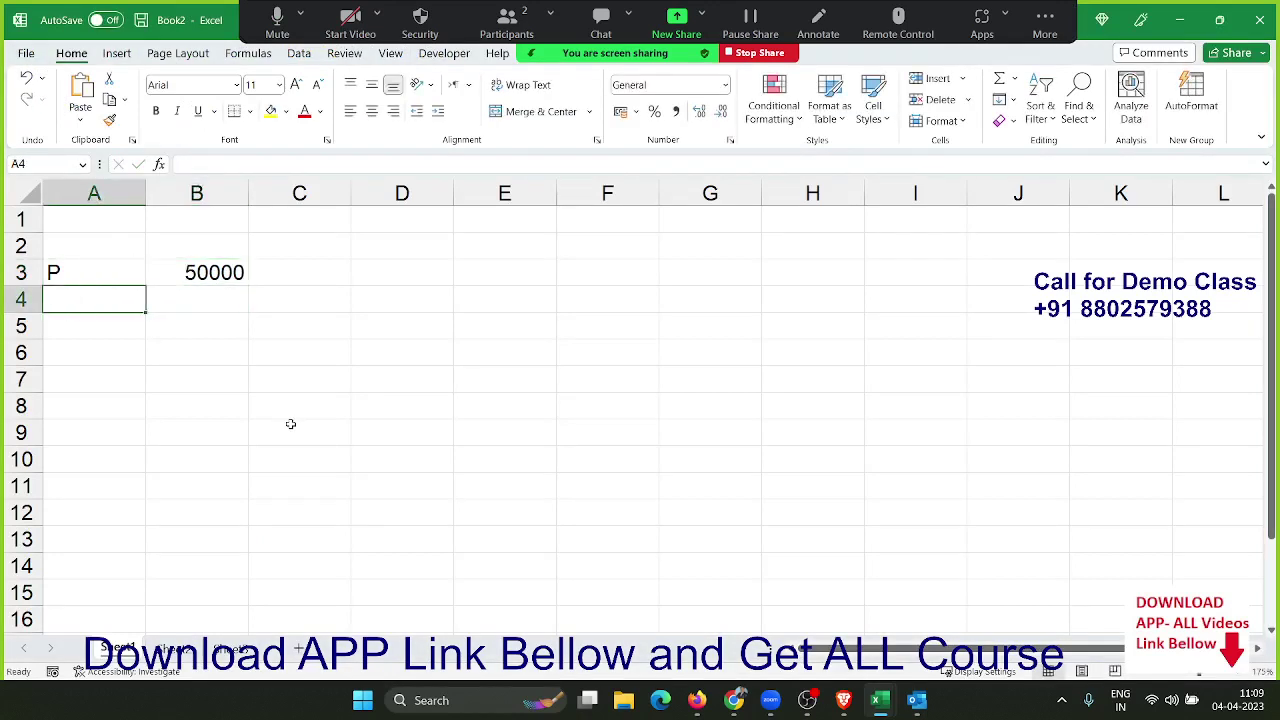
type("R")
key("Tab")
type("10")
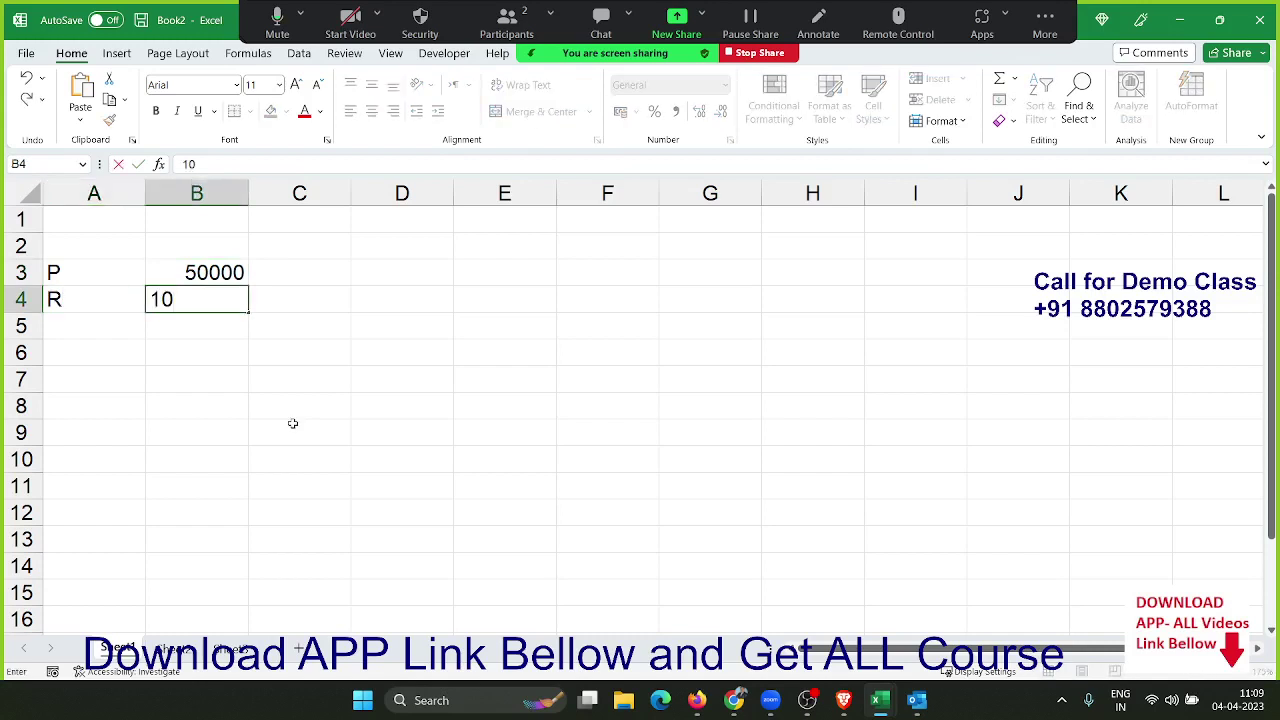
type("%")
key("Return")
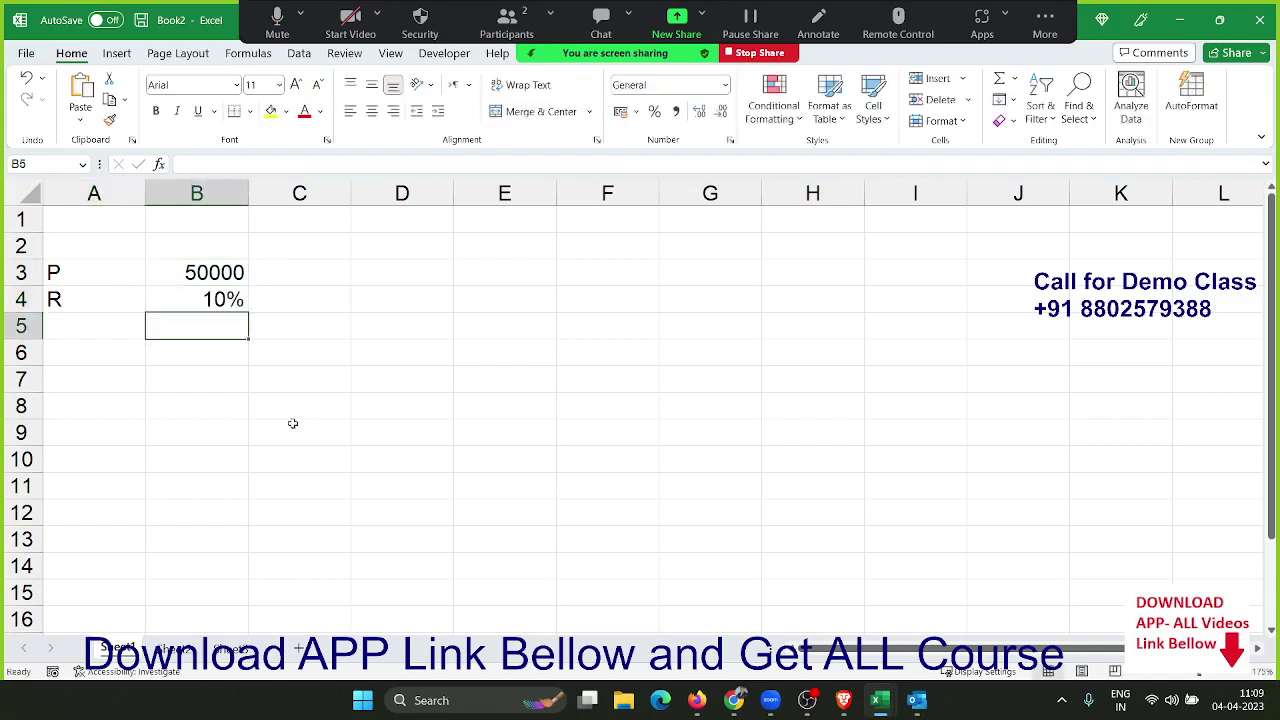
key("Left")
type("T")
key("Tab")
type("3")
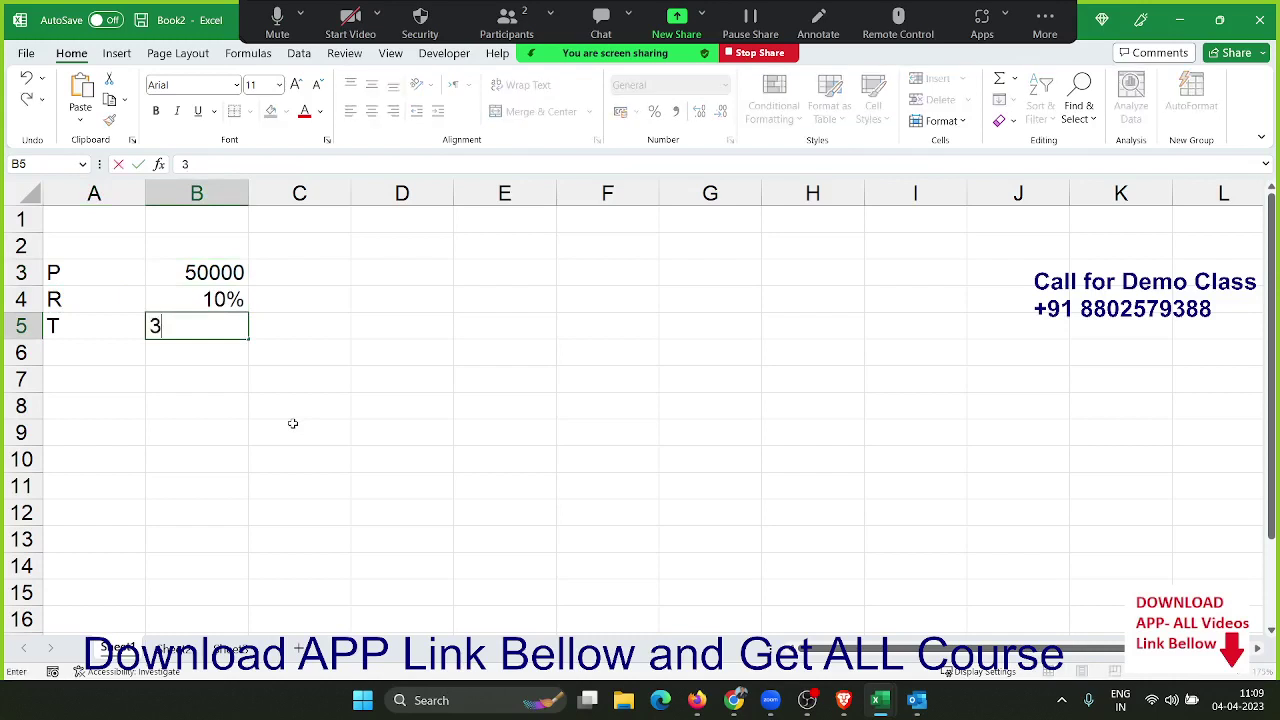
key("Tab")
- Label cell C7 'EMI'
key("Right")
key("Down")
key("Down")
key("Left")
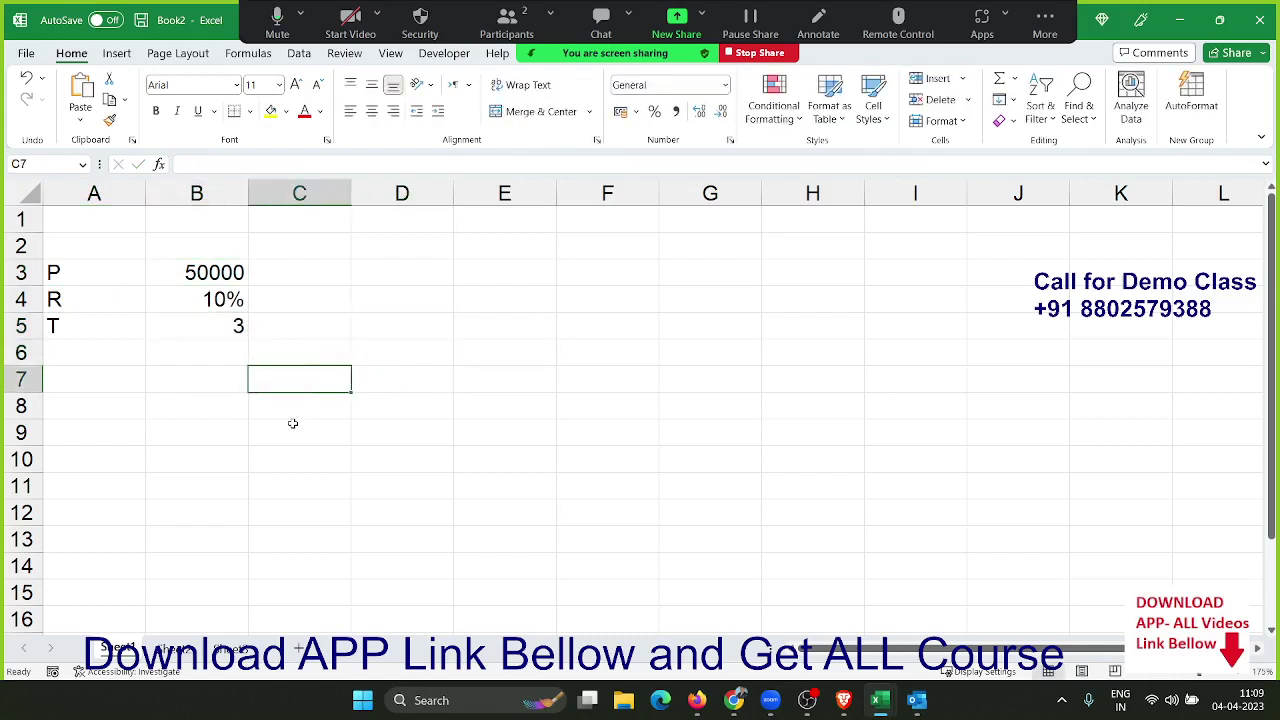
type("EMI")
key("Tab")
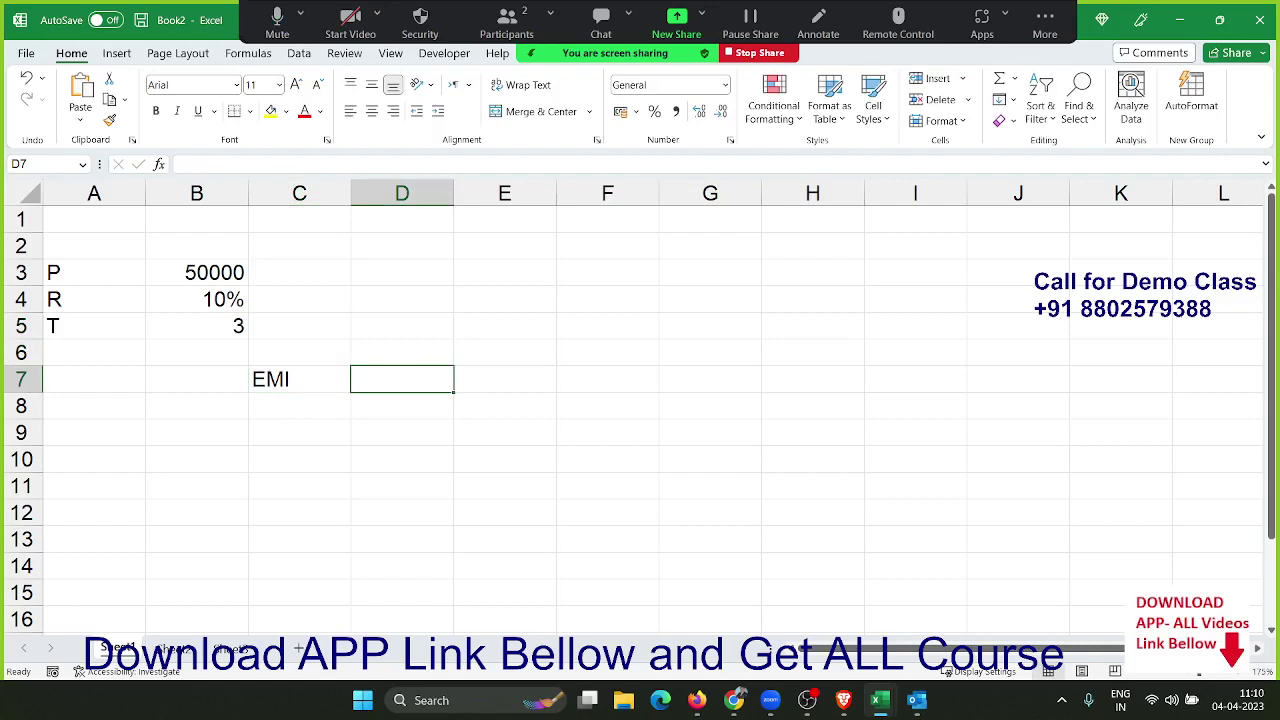
key("alt+Tab")
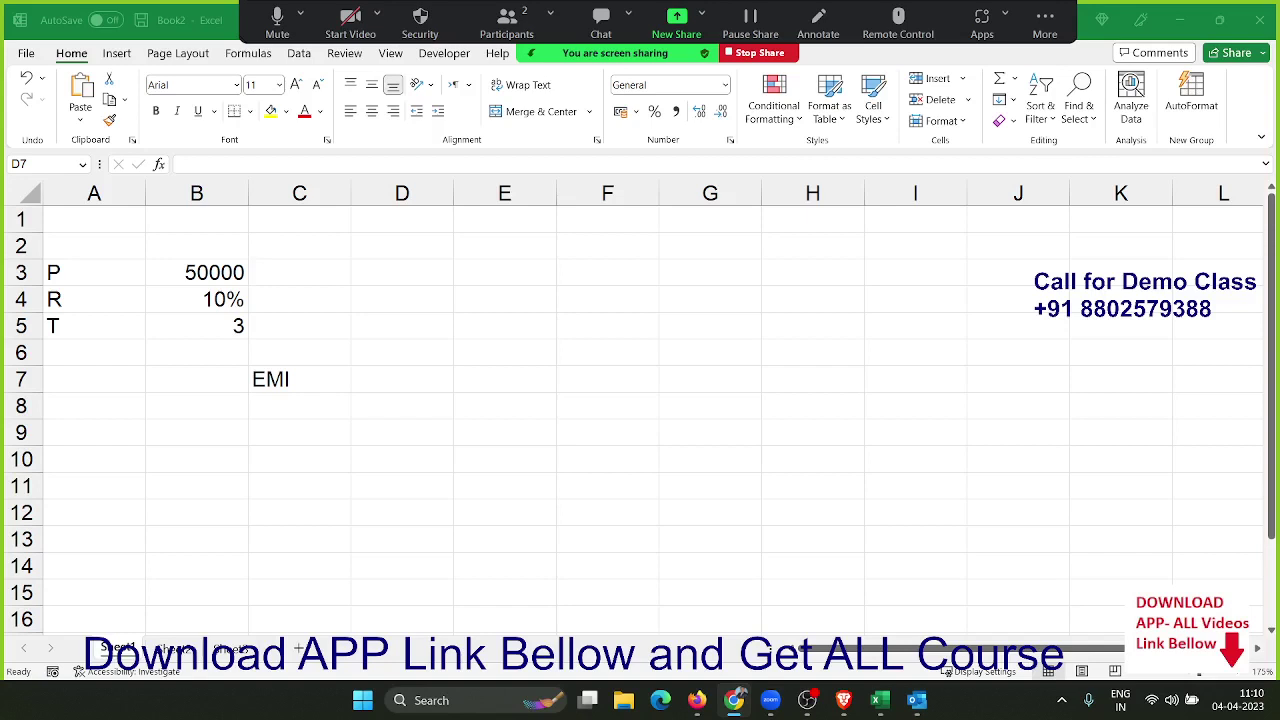
- Enter =PMT(B4/12,B5*12,B3) in D7, giving a monthly EMI of ₹ -1,613.36
left_click(408, 385)
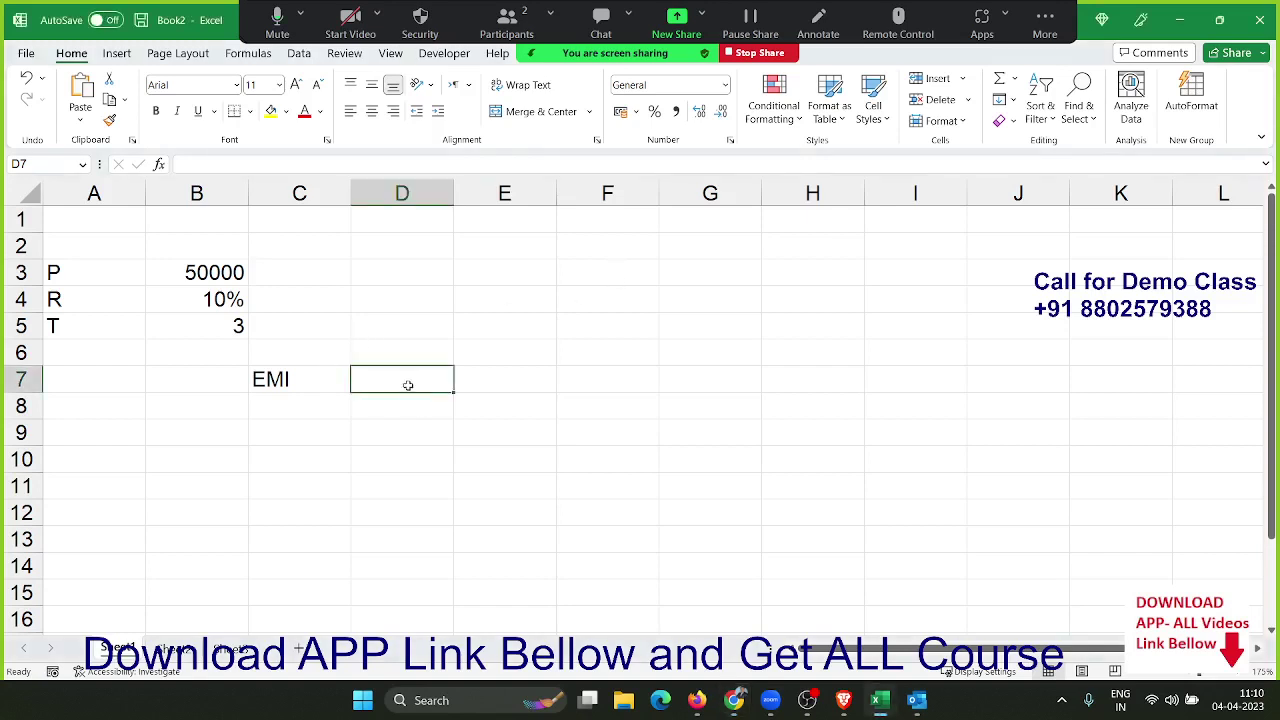
type("=p")
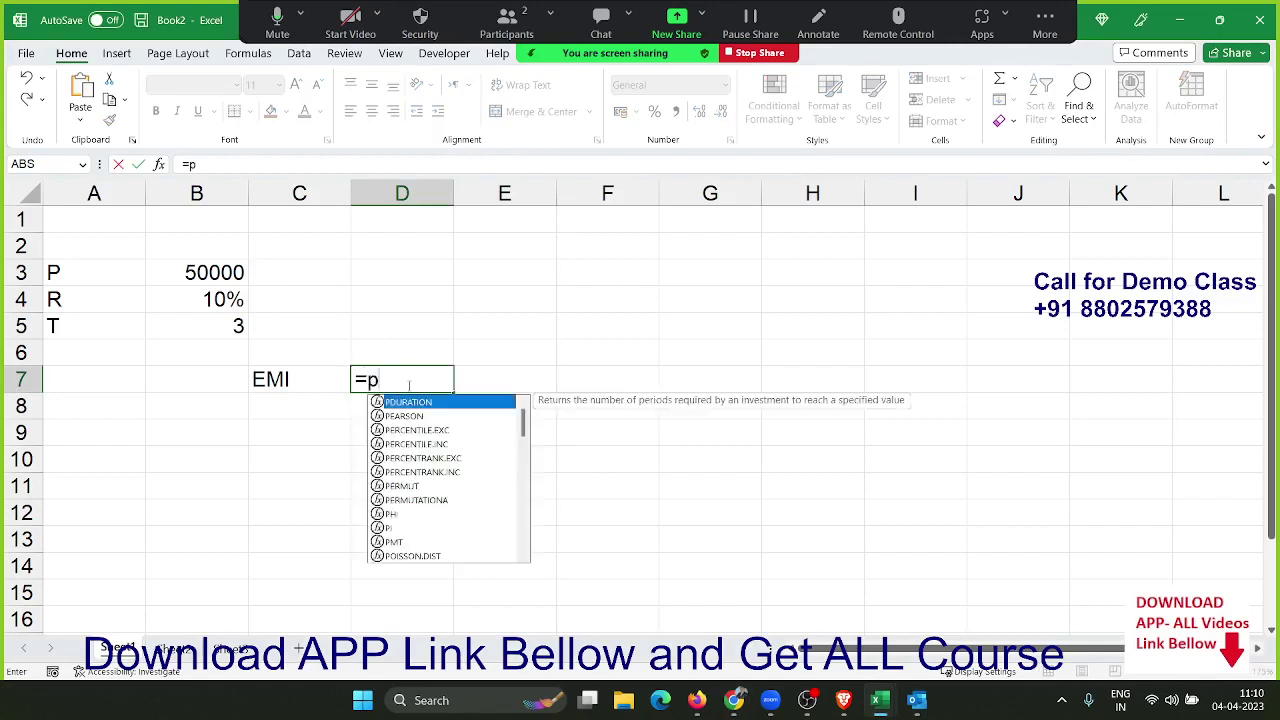
type("m")
key("Tab")
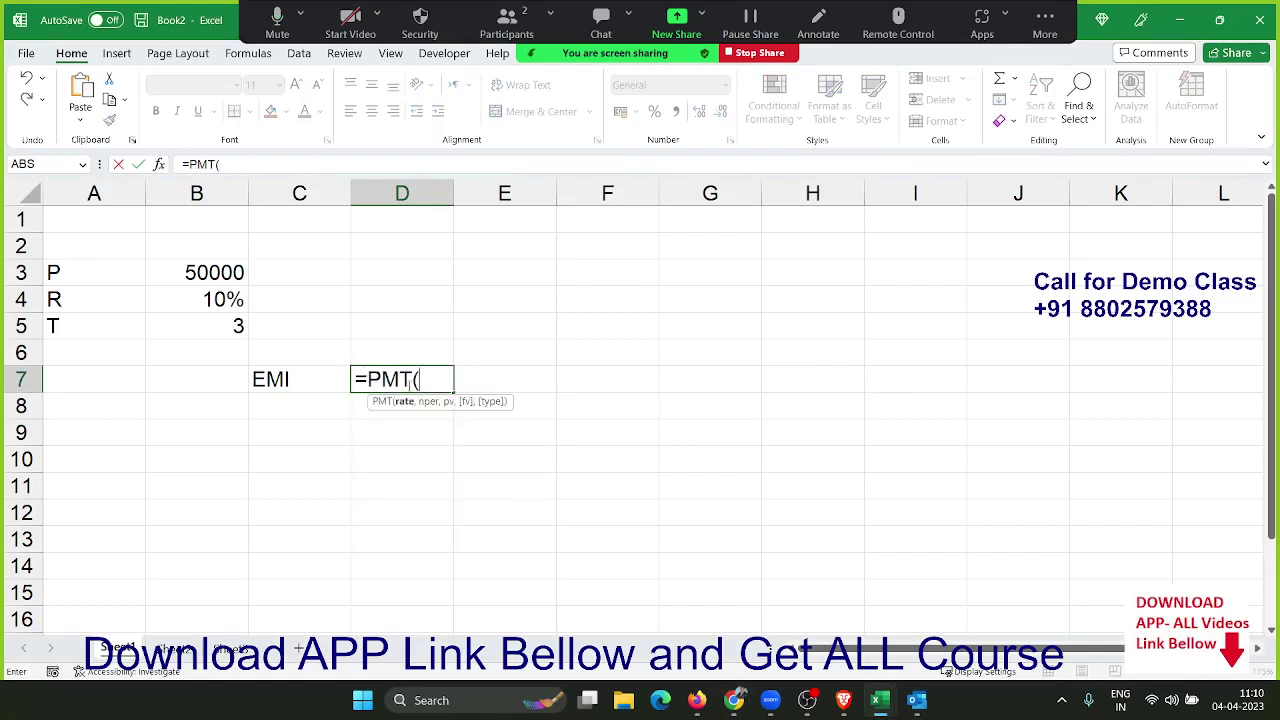
left_click(410, 410)
left_click(213, 301)
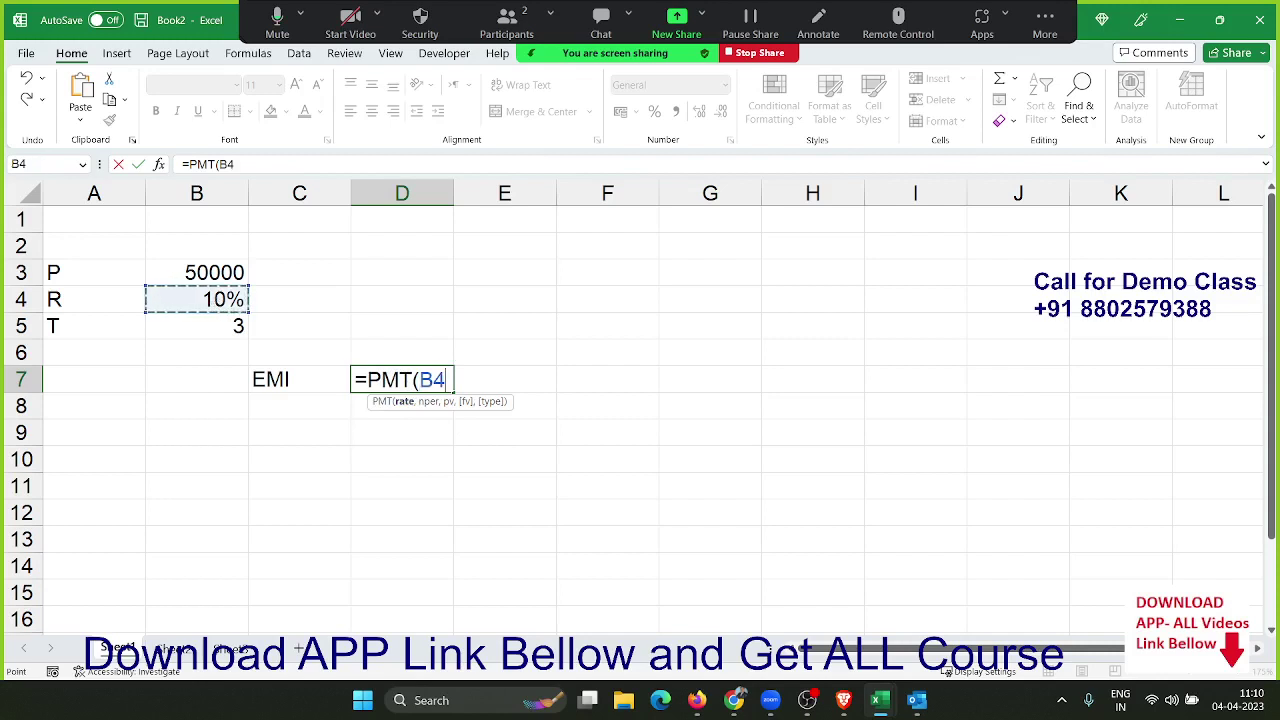
left_click(735, 700)
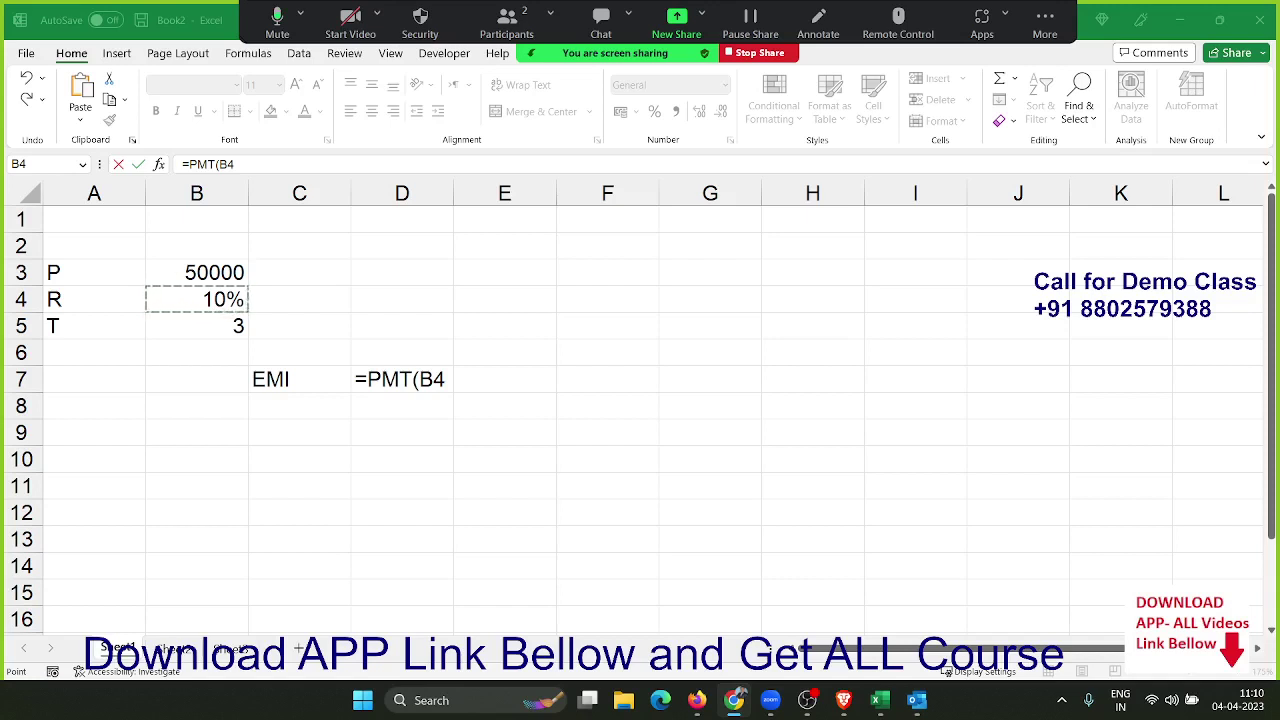
left_click(419, 379)
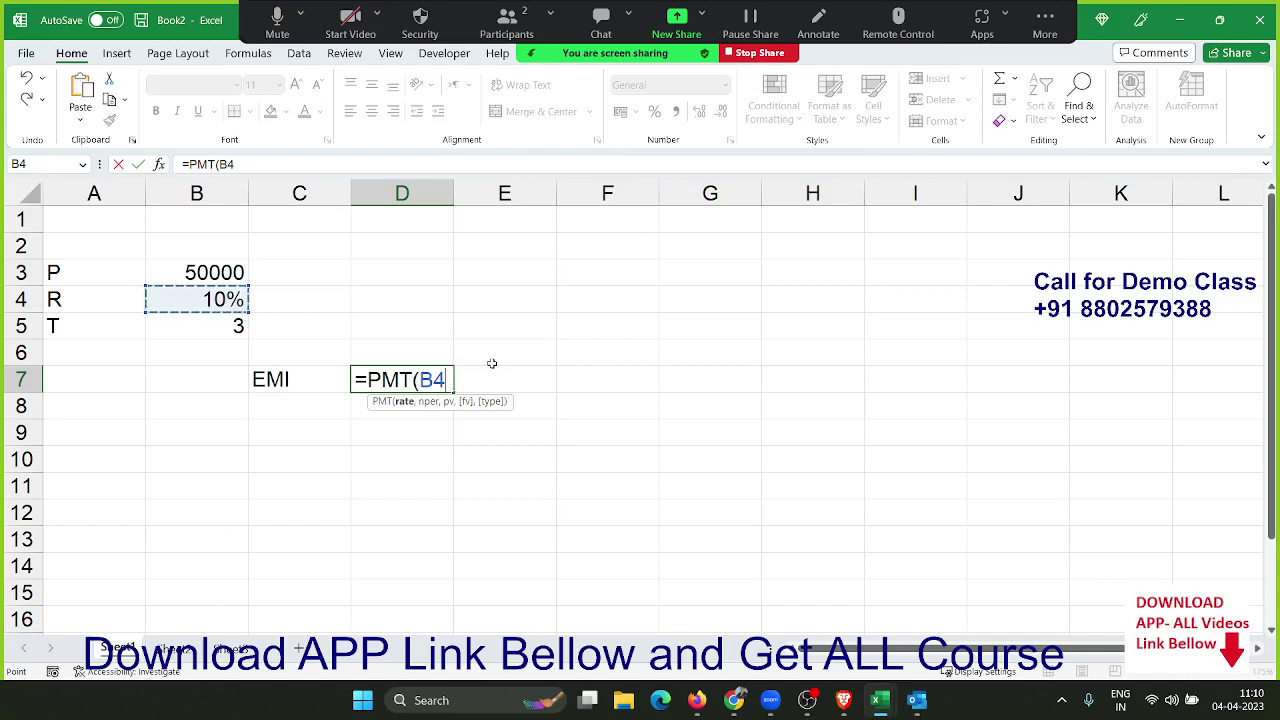
type("/1")
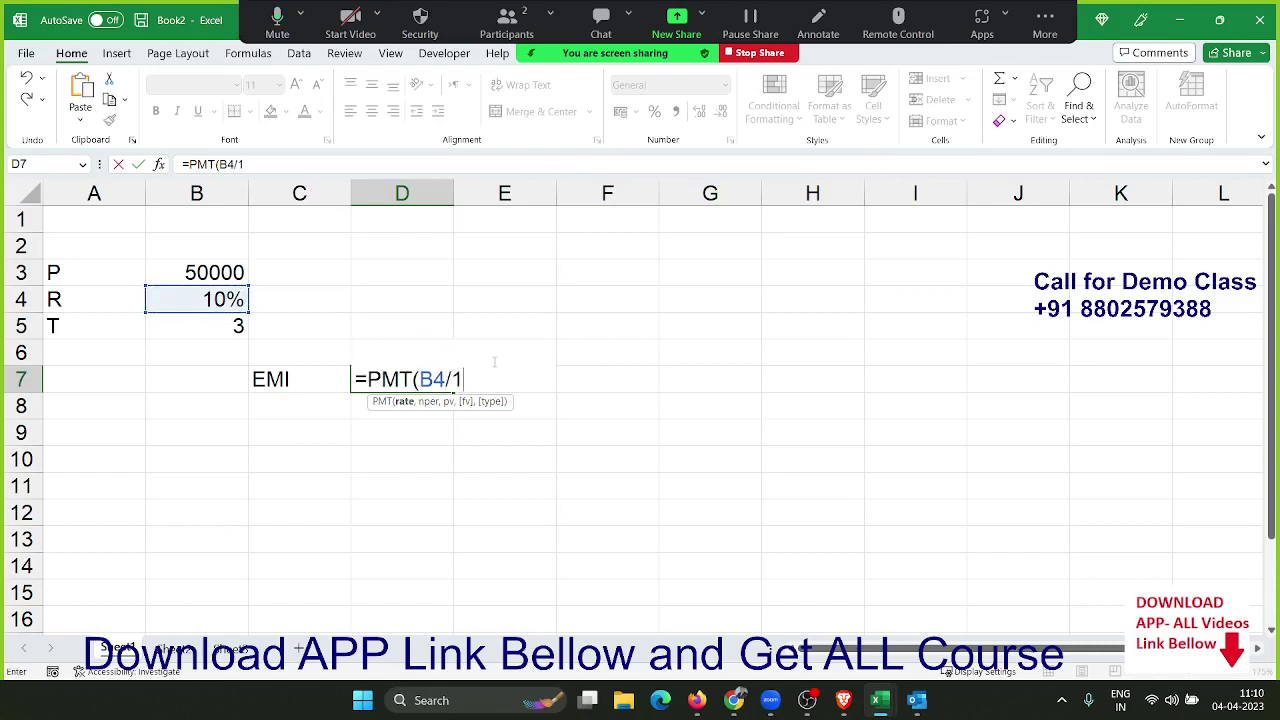
type("2,")
left_click(238, 326)
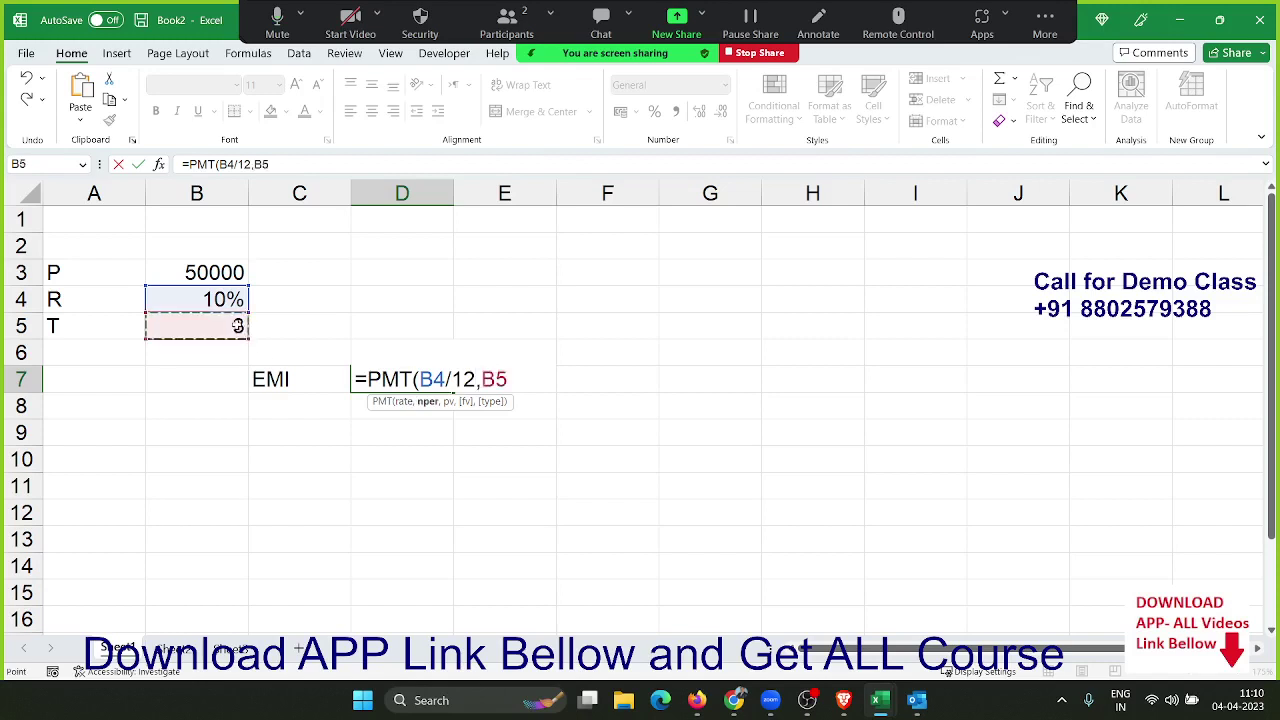
type("*12")
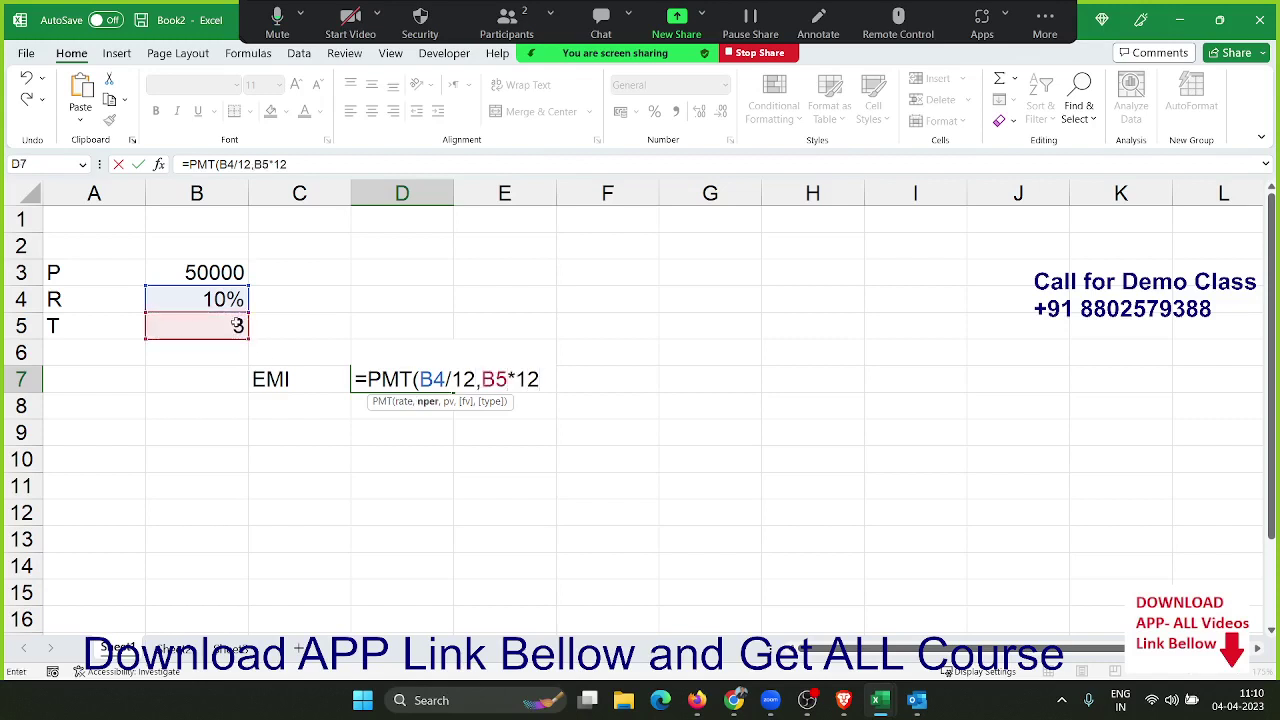
type(",")
left_click(230, 270)
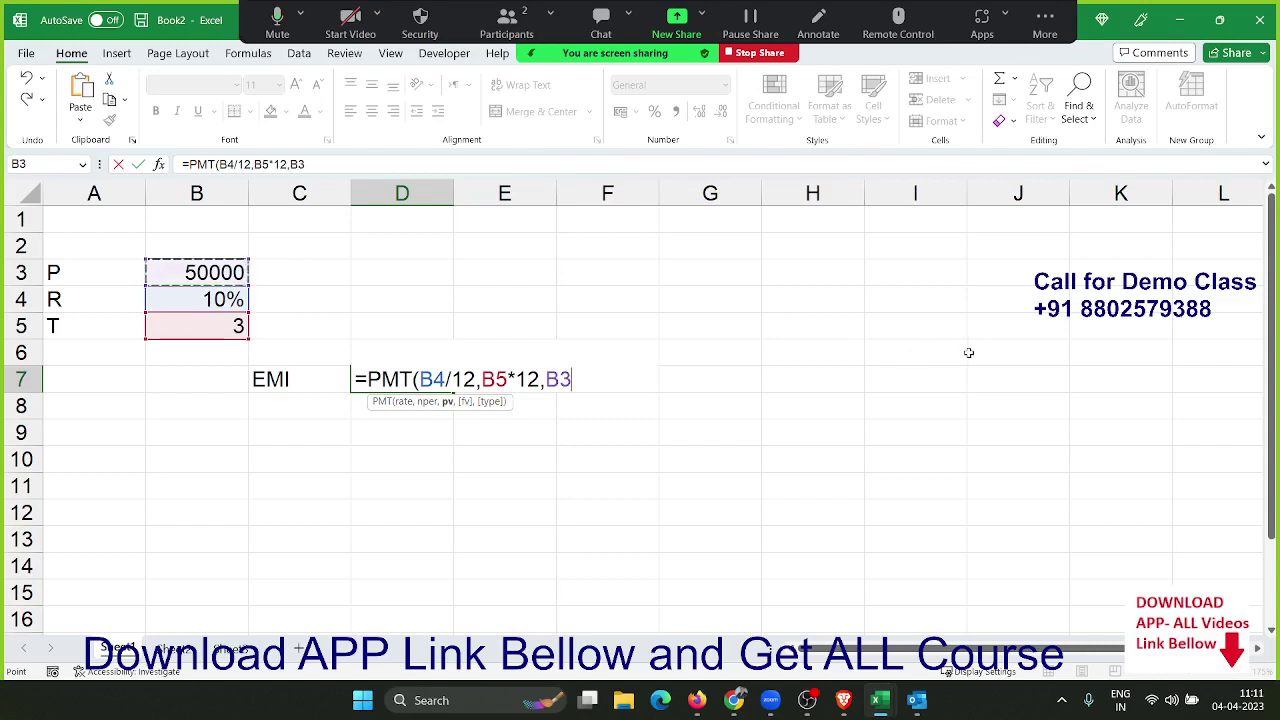
key("Return")
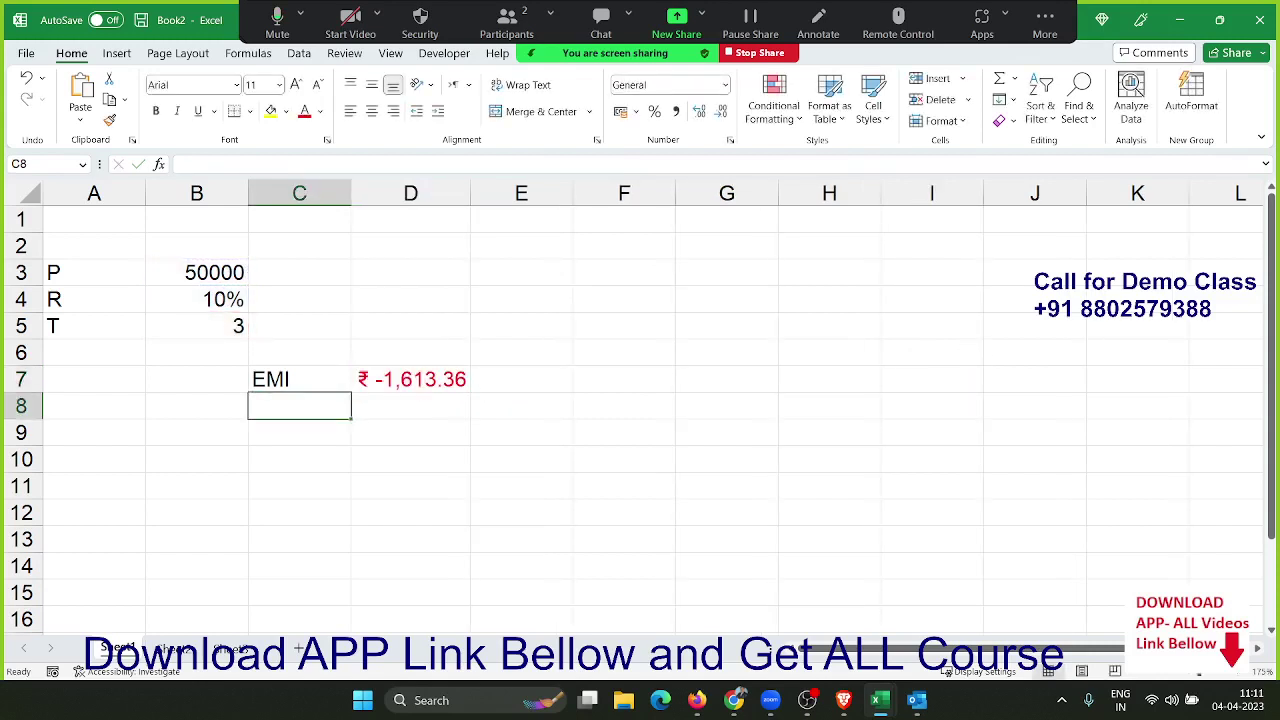
left_click(735, 699)
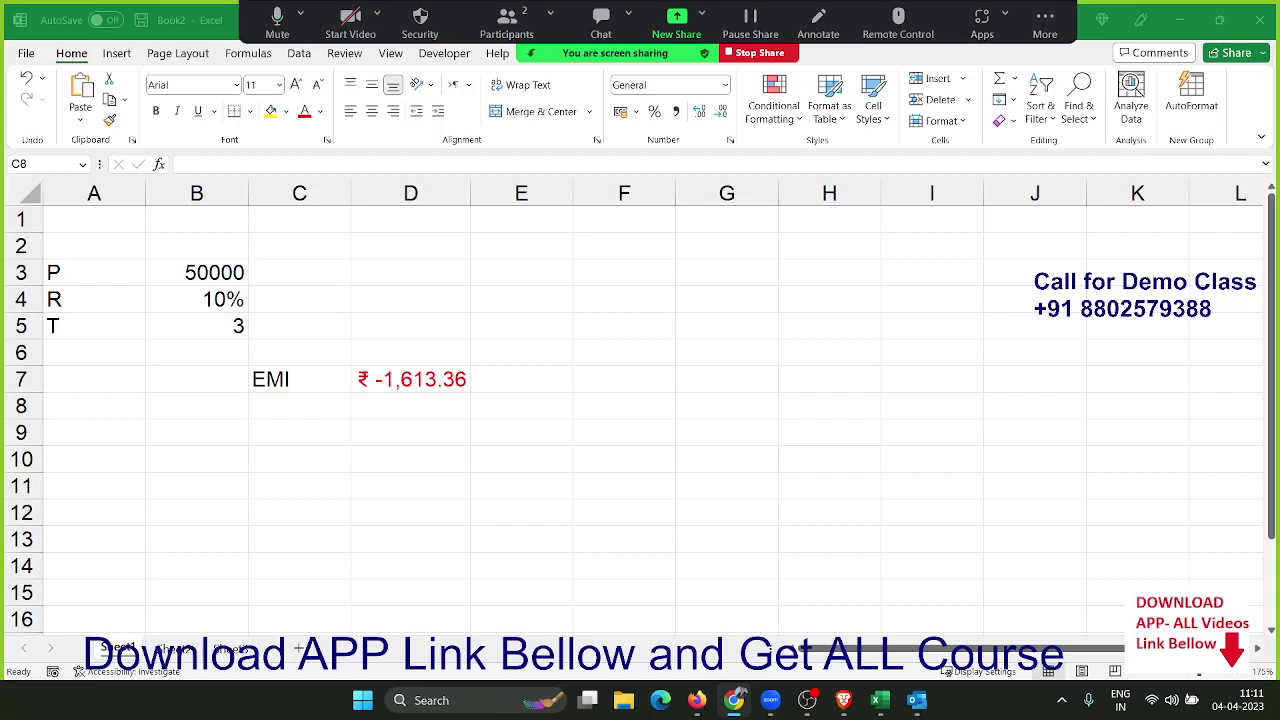
- Change D7 to =ABS(PMT(B4/12,B5*12,B3)) so the EMI shows ₹ 1,613.36
key("BackSpace")
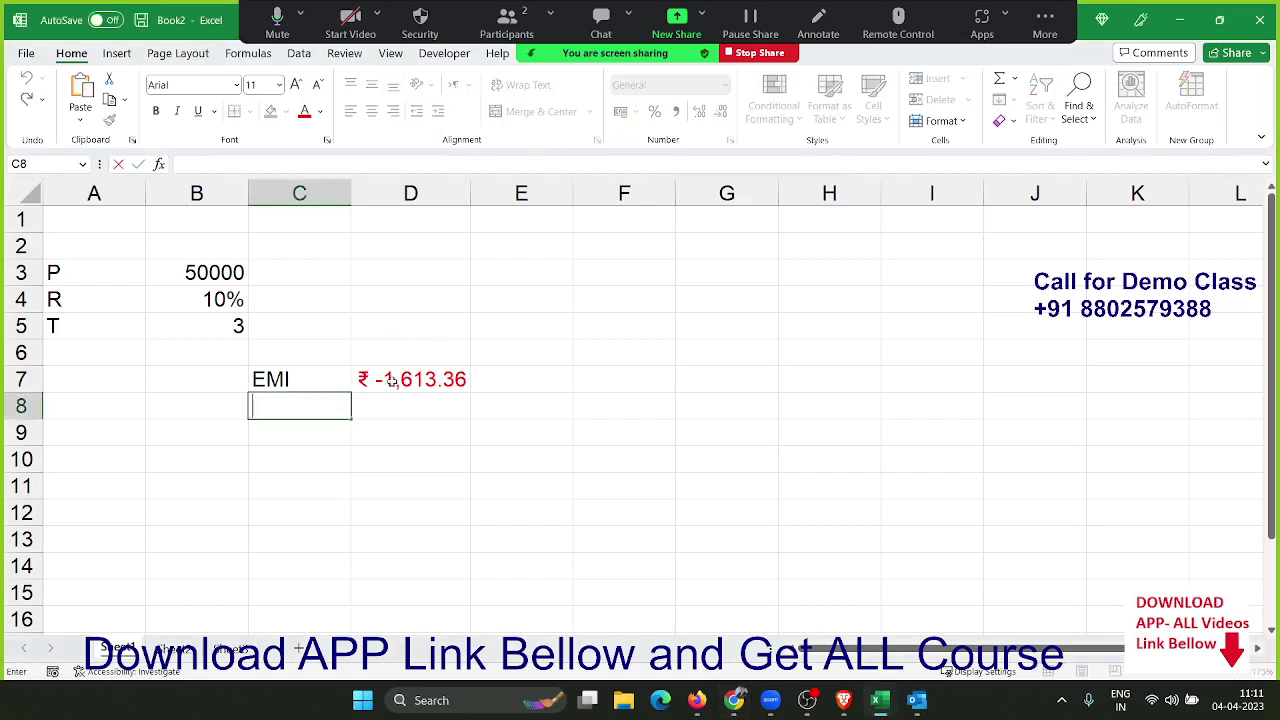
left_click(393, 380)
double_click(397, 380)
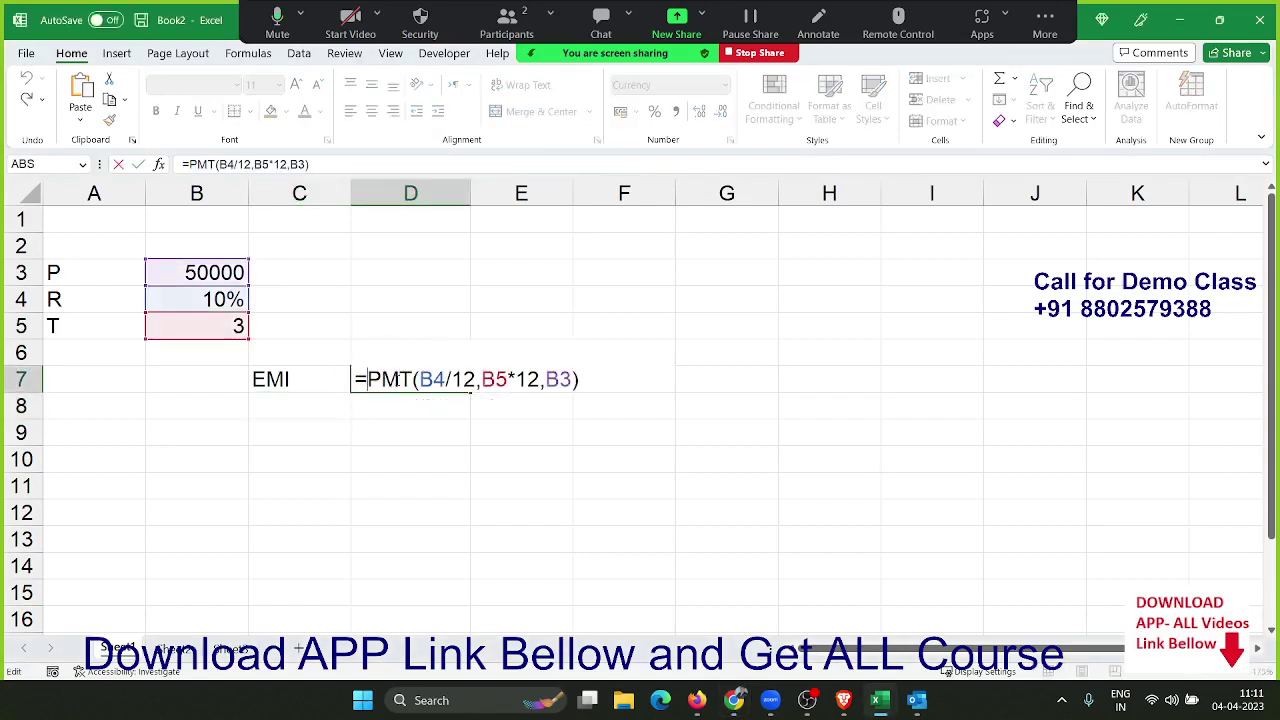
type("ab")
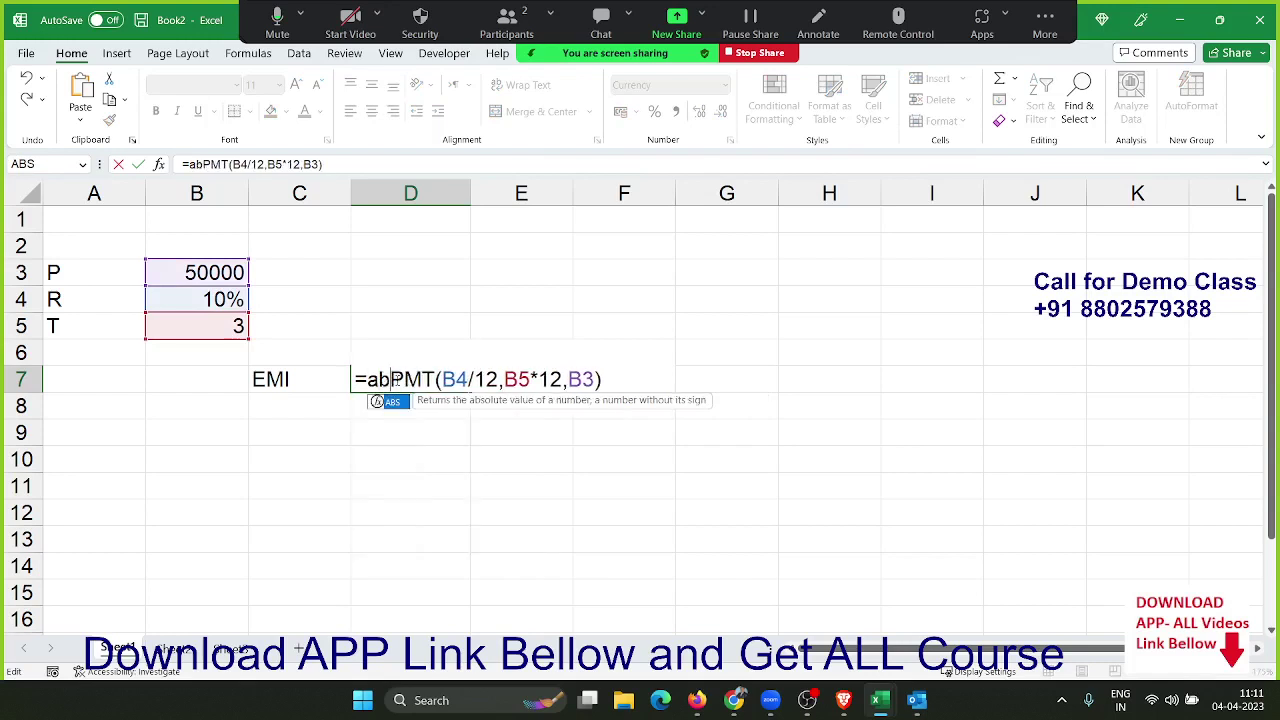
type("s")
key("Tab")
key("Return")
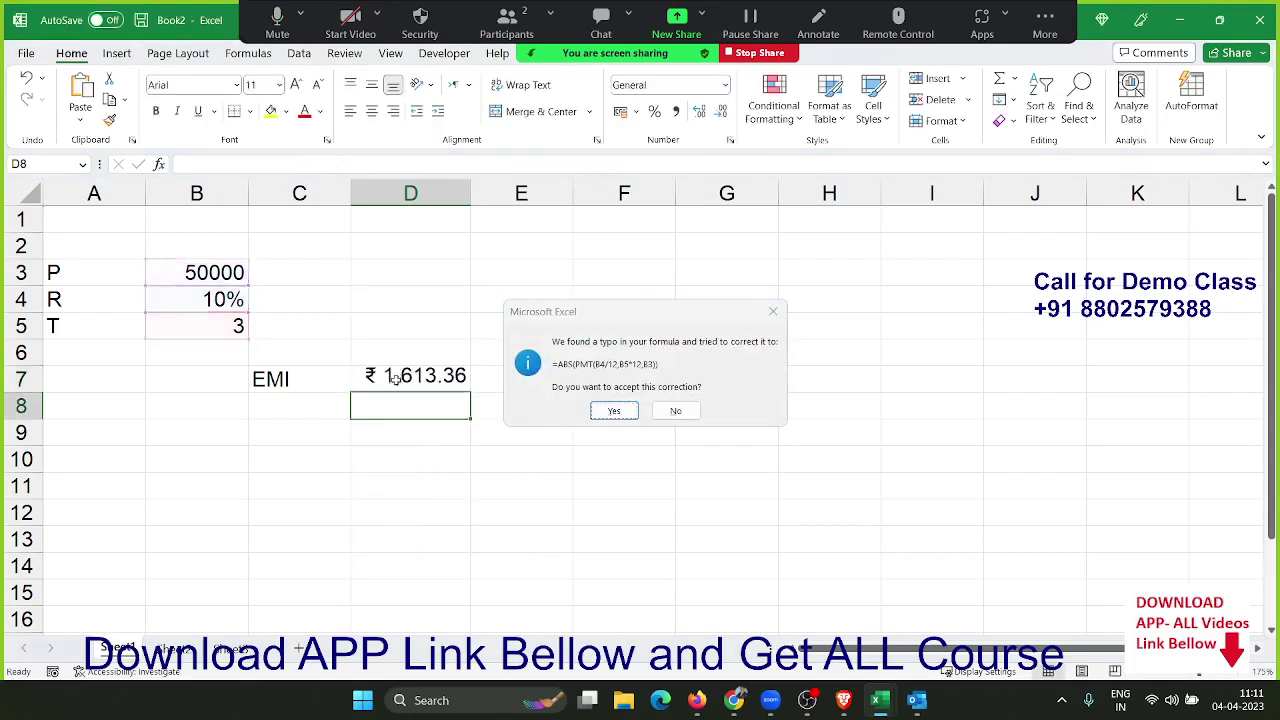
key("Return")
key("Up")
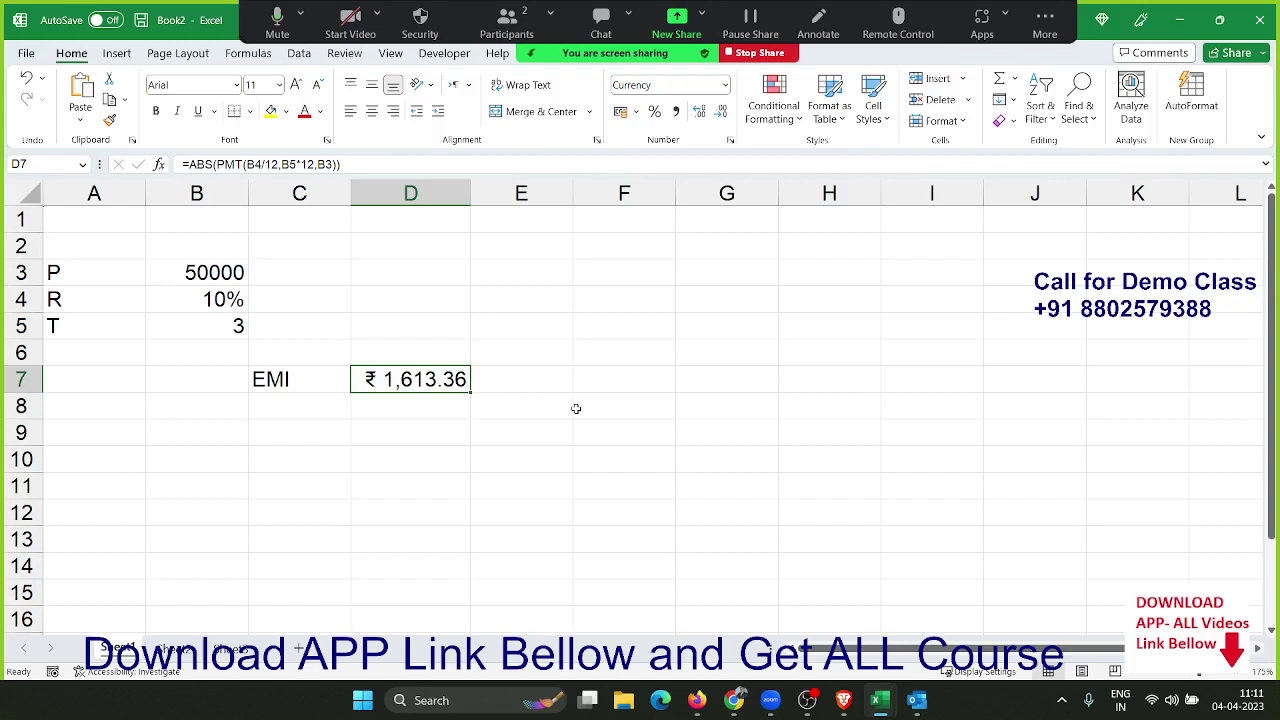
- Compute the simple interest in E7 as =B3*B4*B5
left_click(518, 388)
type("=")
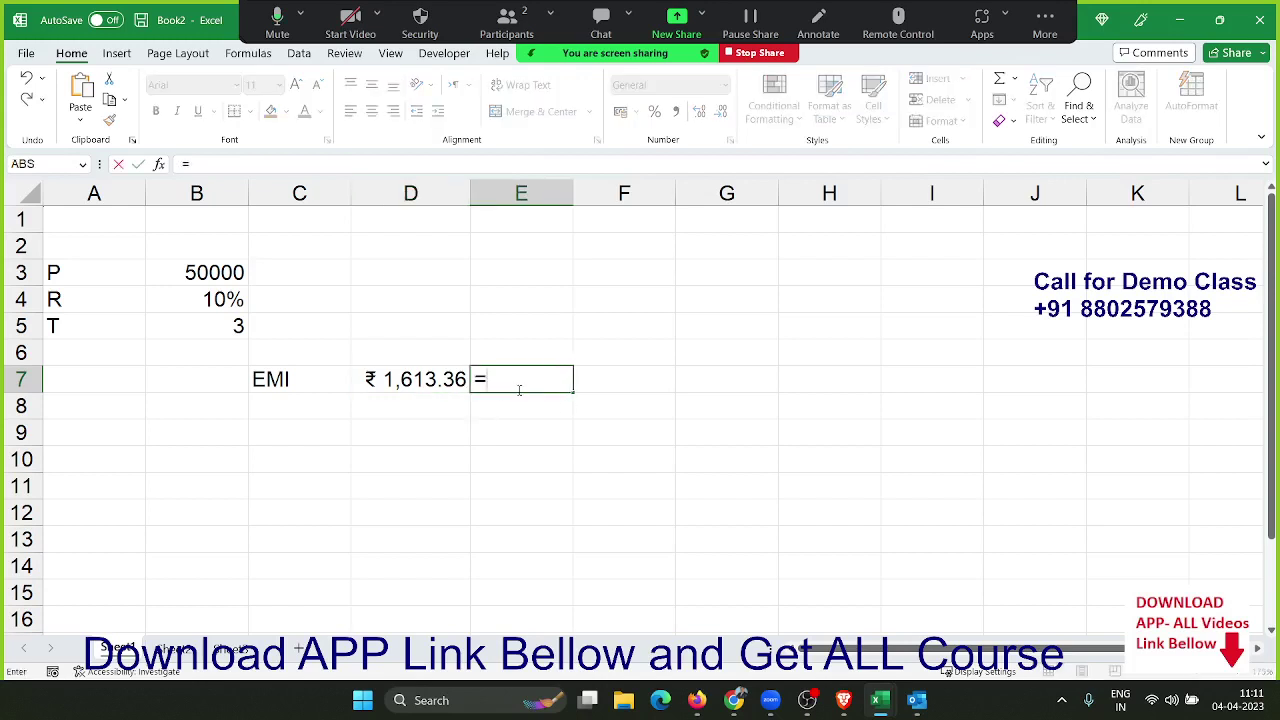
left_click(201, 273)
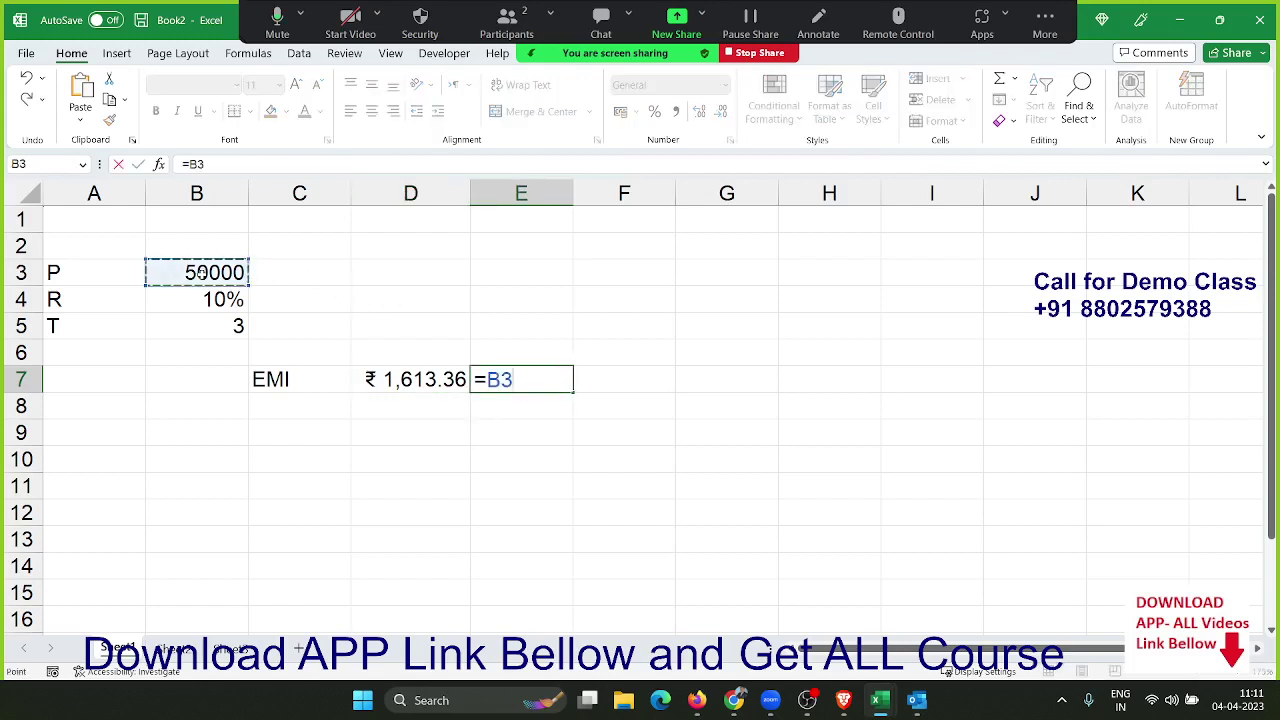
type("*")
left_click(218, 300)
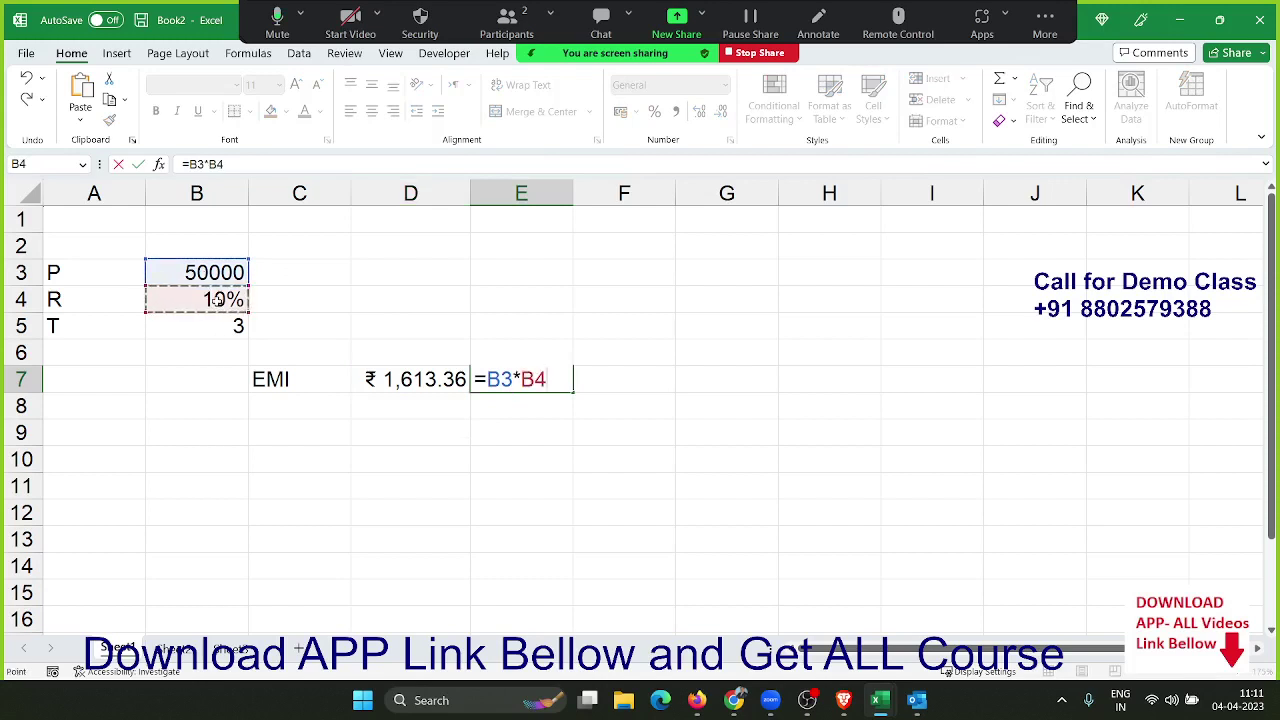
type("*")
left_click(216, 321)
key("Return")
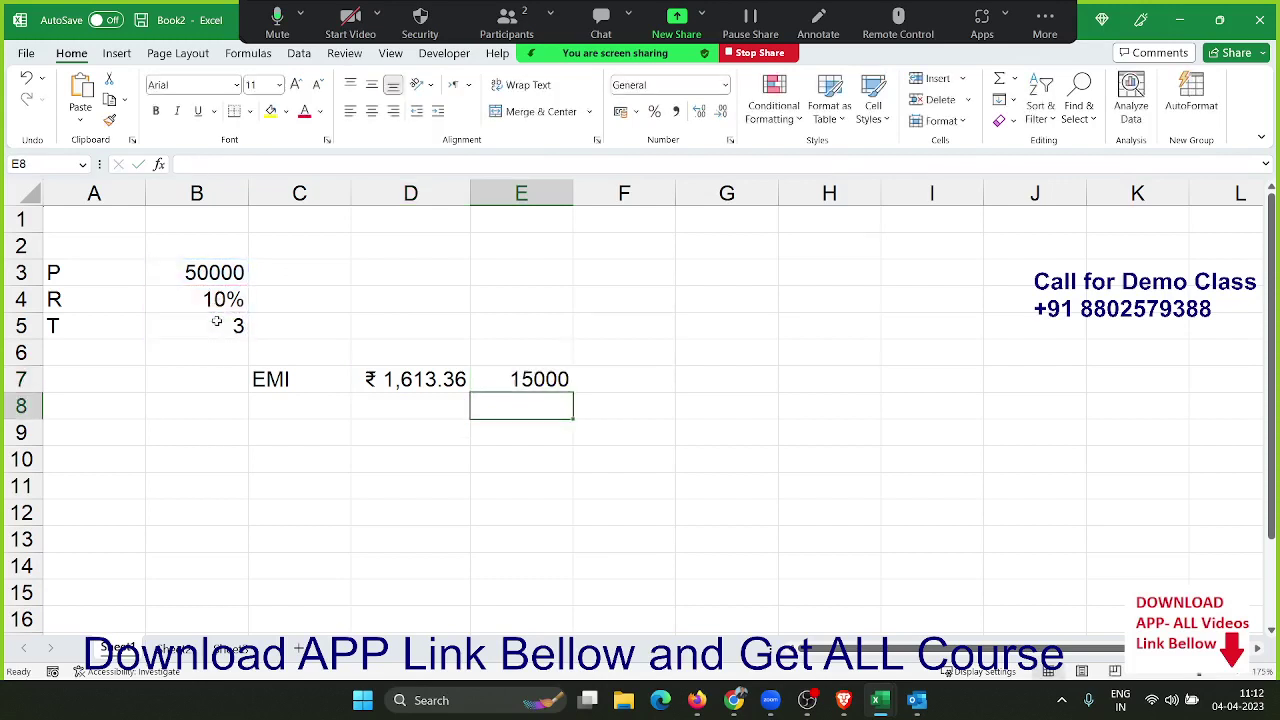
key("Up")
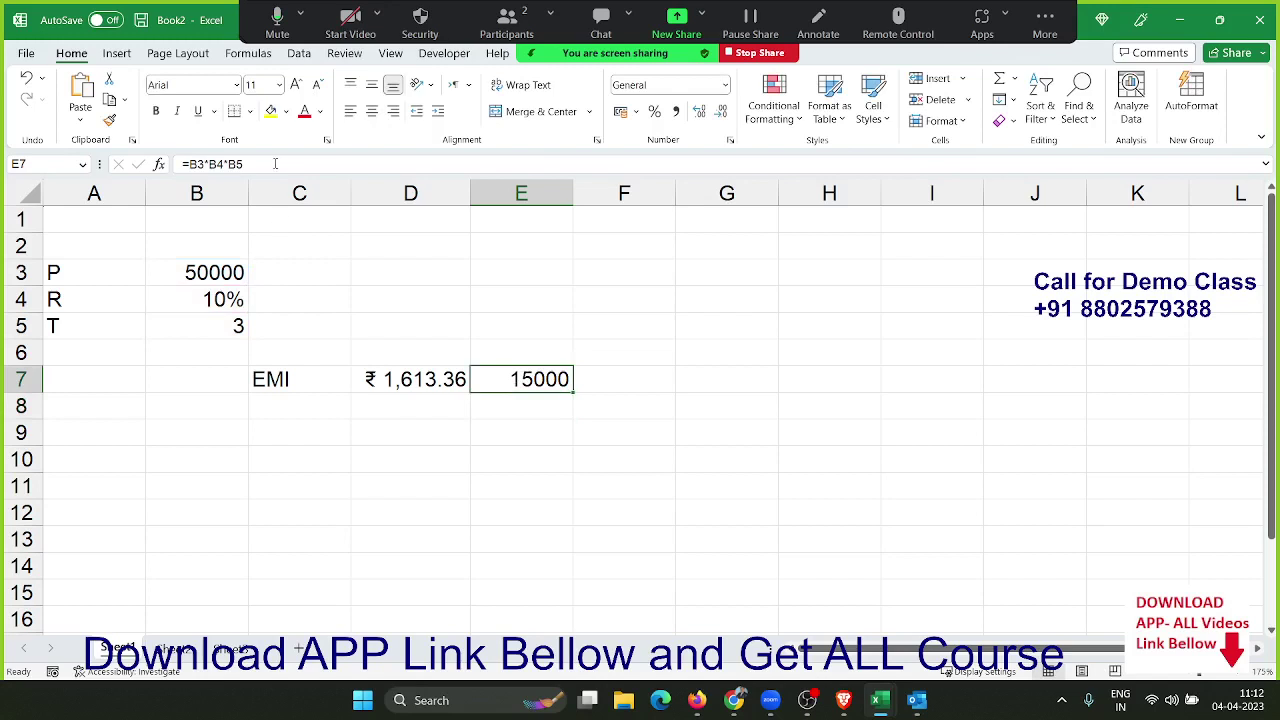
- Extend E7 to =B3*B4*B5+B3, giving the total repayable of 65000
left_click(275, 163)
type("+")
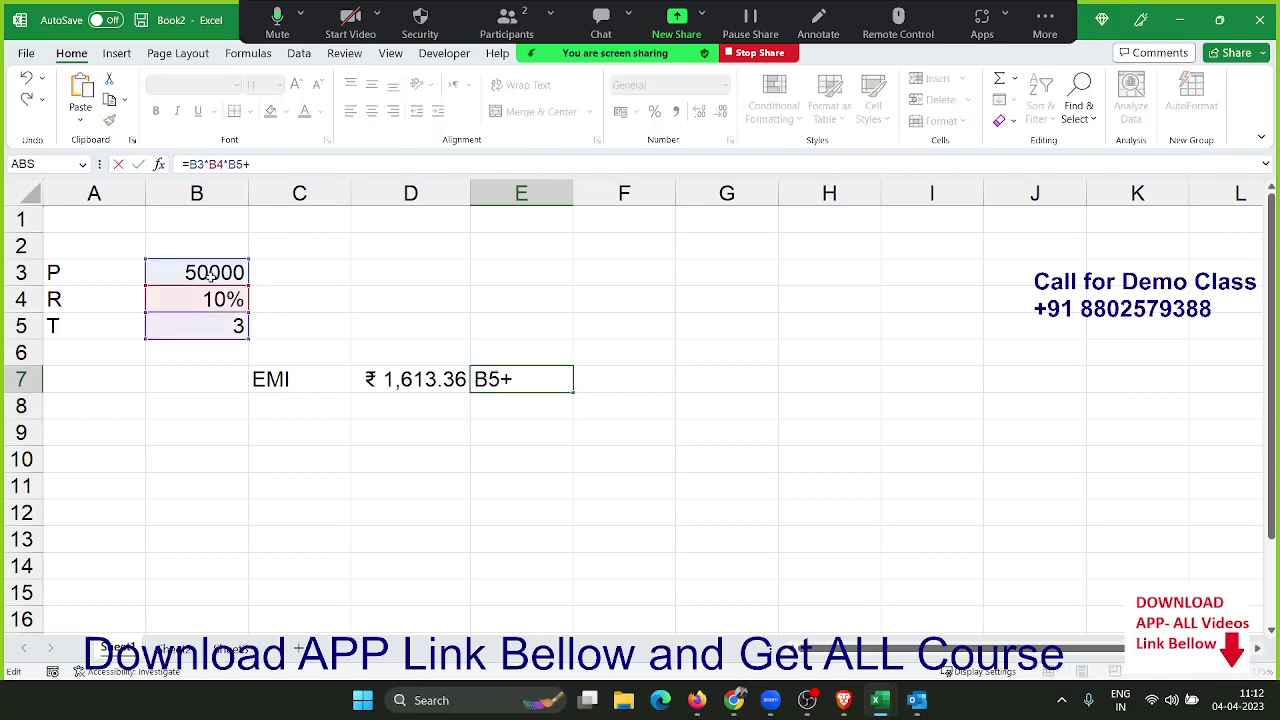
left_click(212, 274)
key("Return")
key("Up")
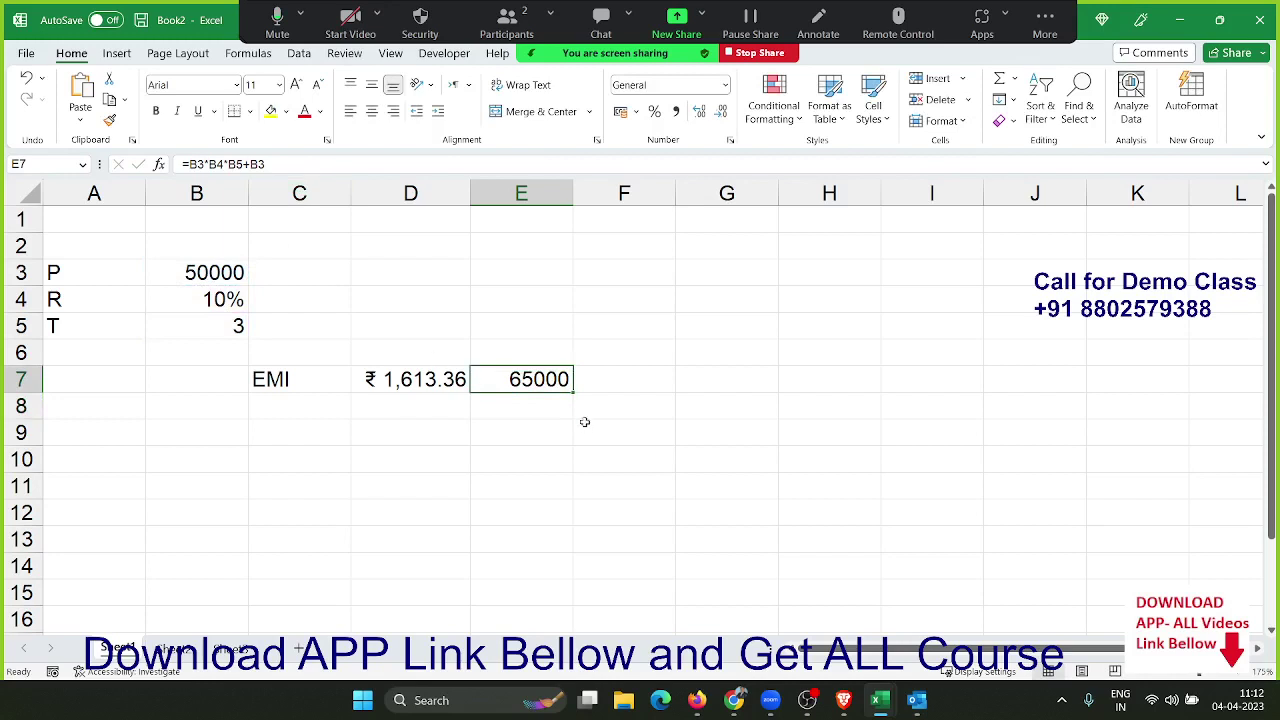
- Enter =E7/36 in F7 for a monthly installment of 1805.56
left_click(612, 370)
type("=")
key("Left")
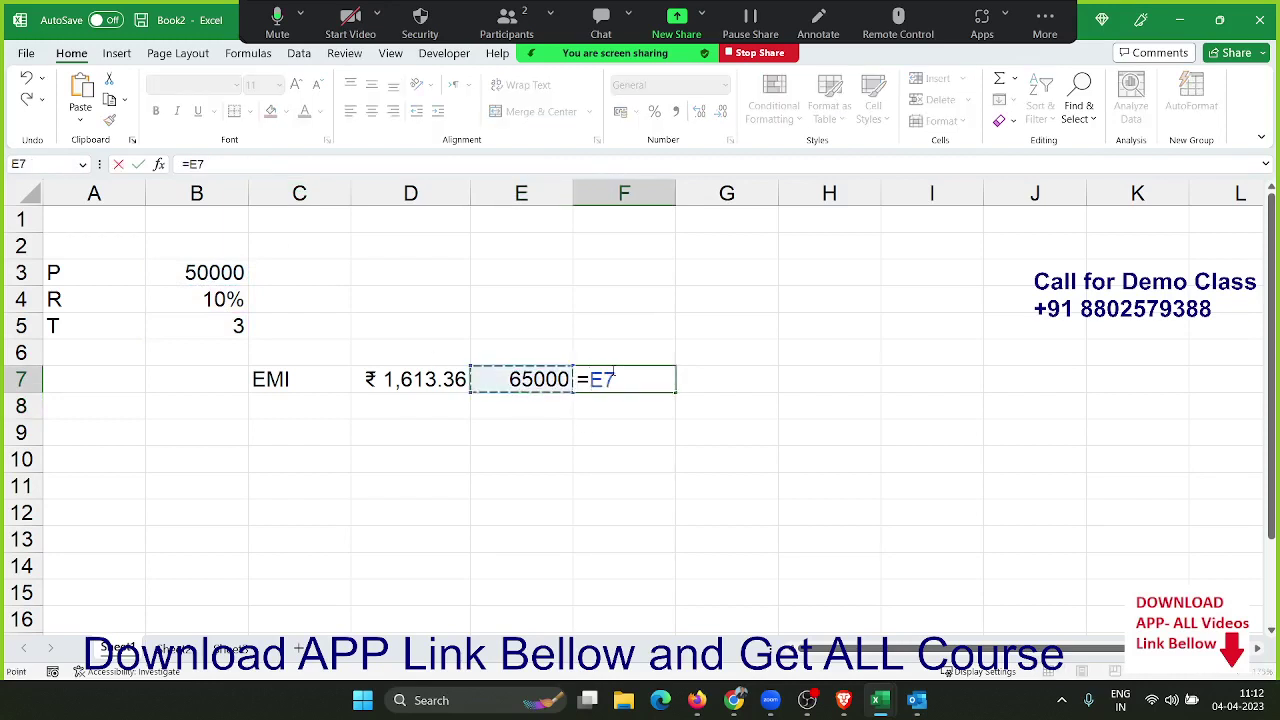
type("/")
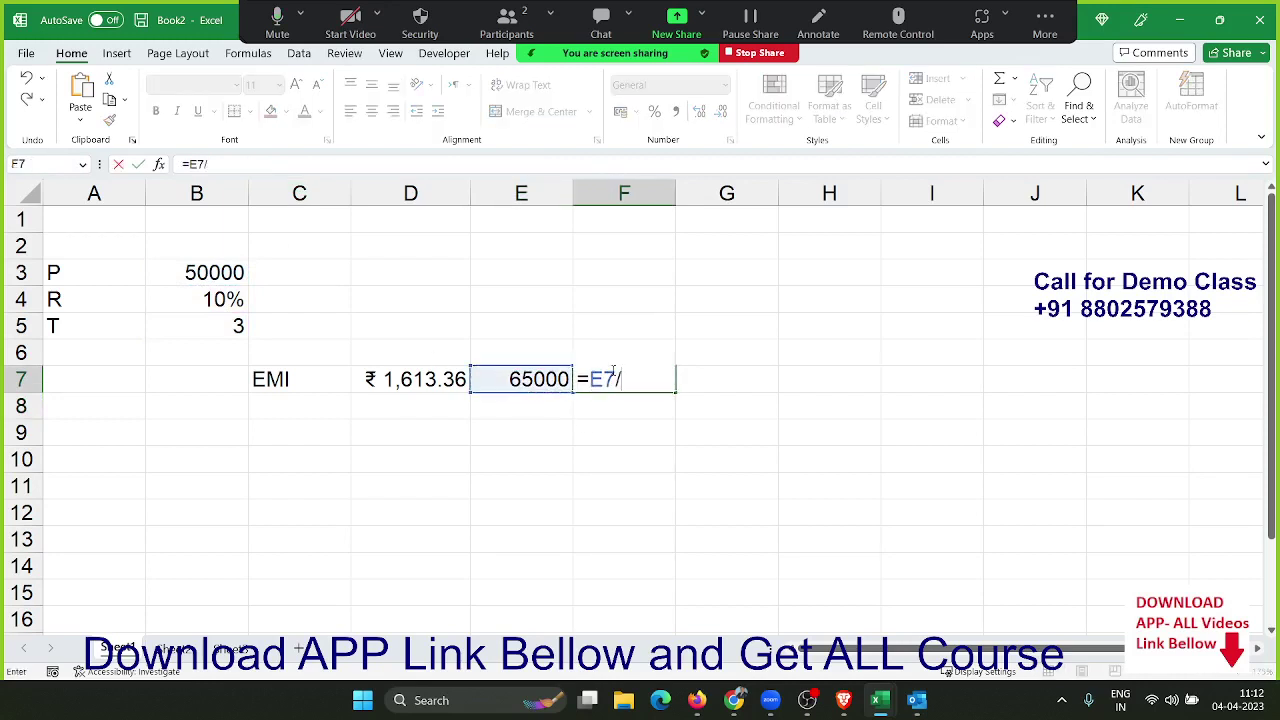
type("36")
key("Return")
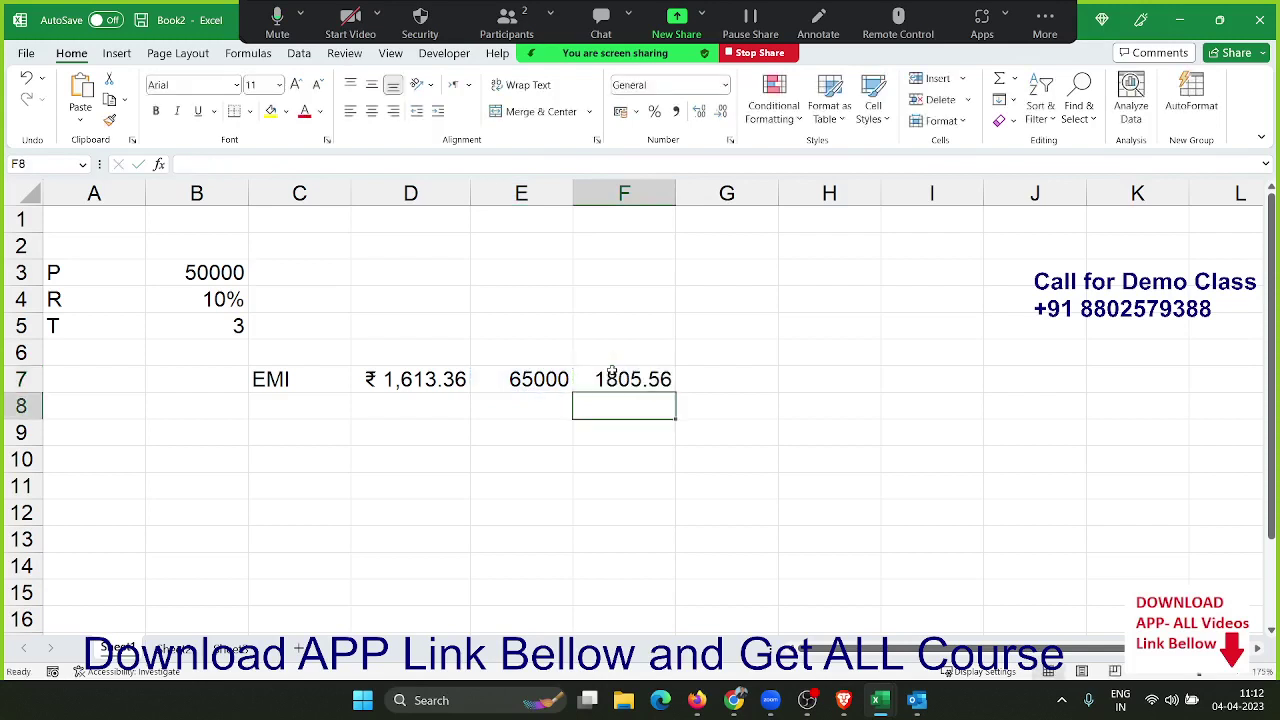
left_click(612, 372)
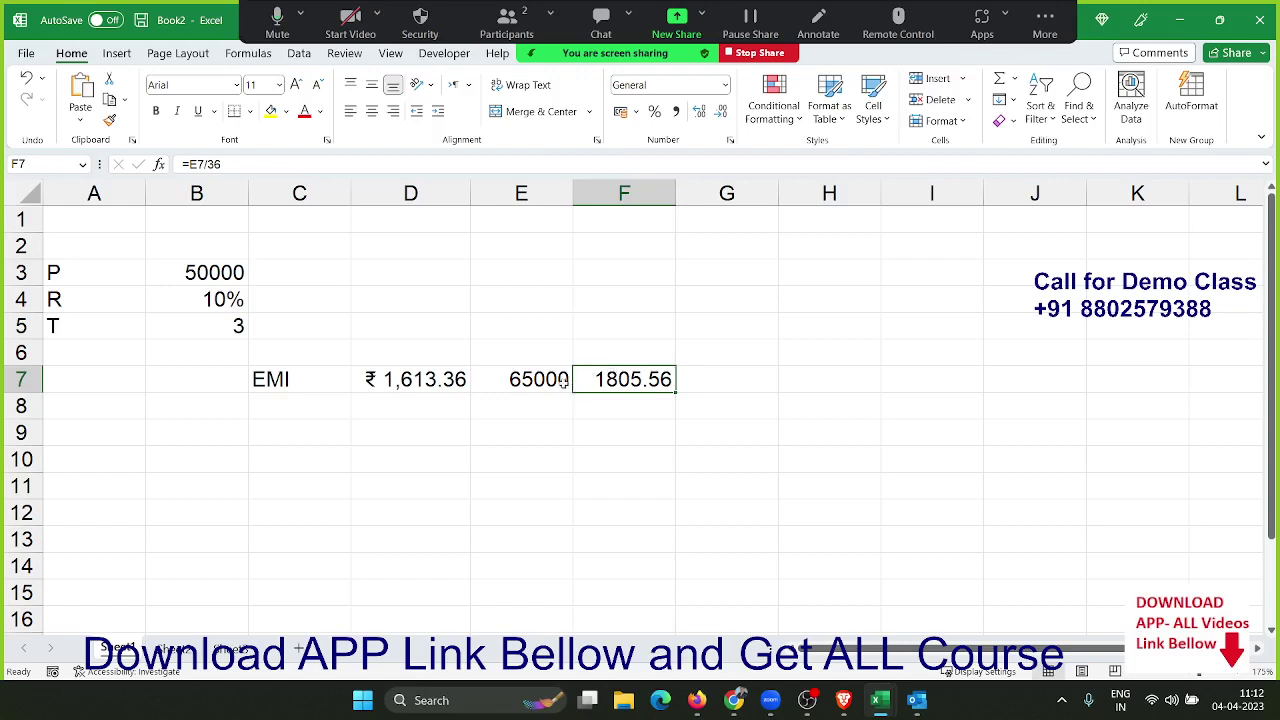
left_click(495, 376)
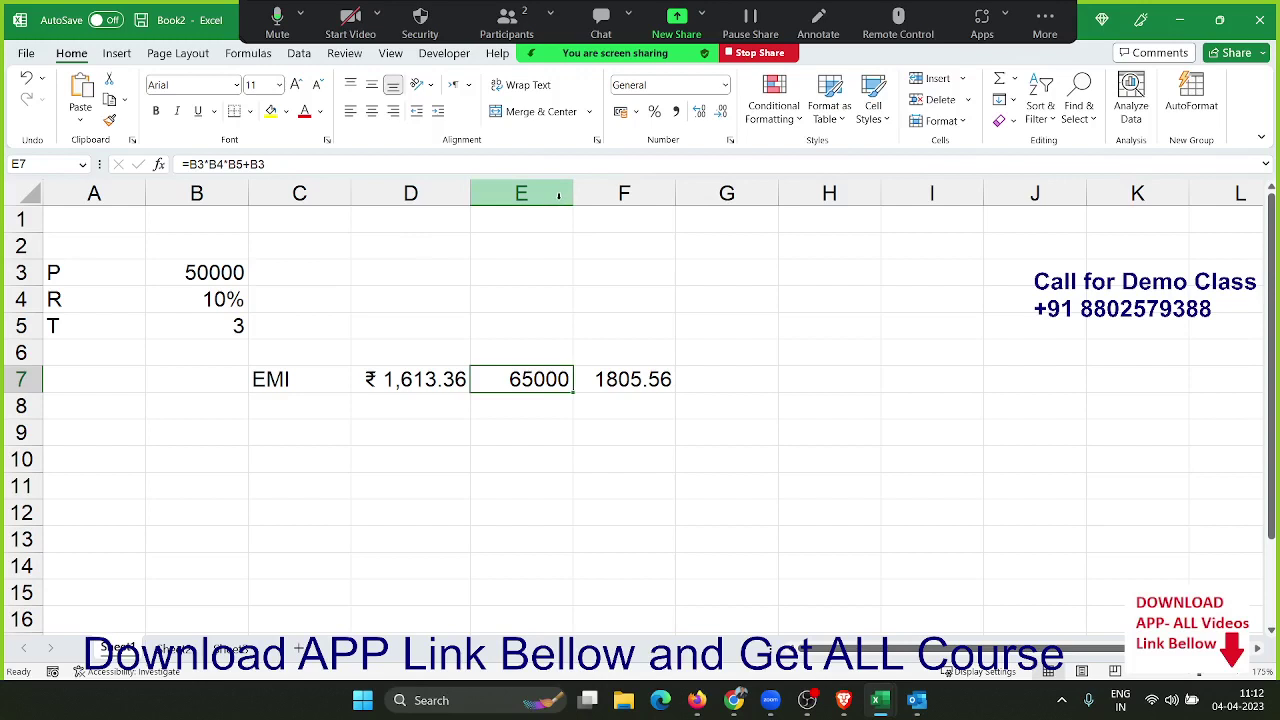
key("Up")
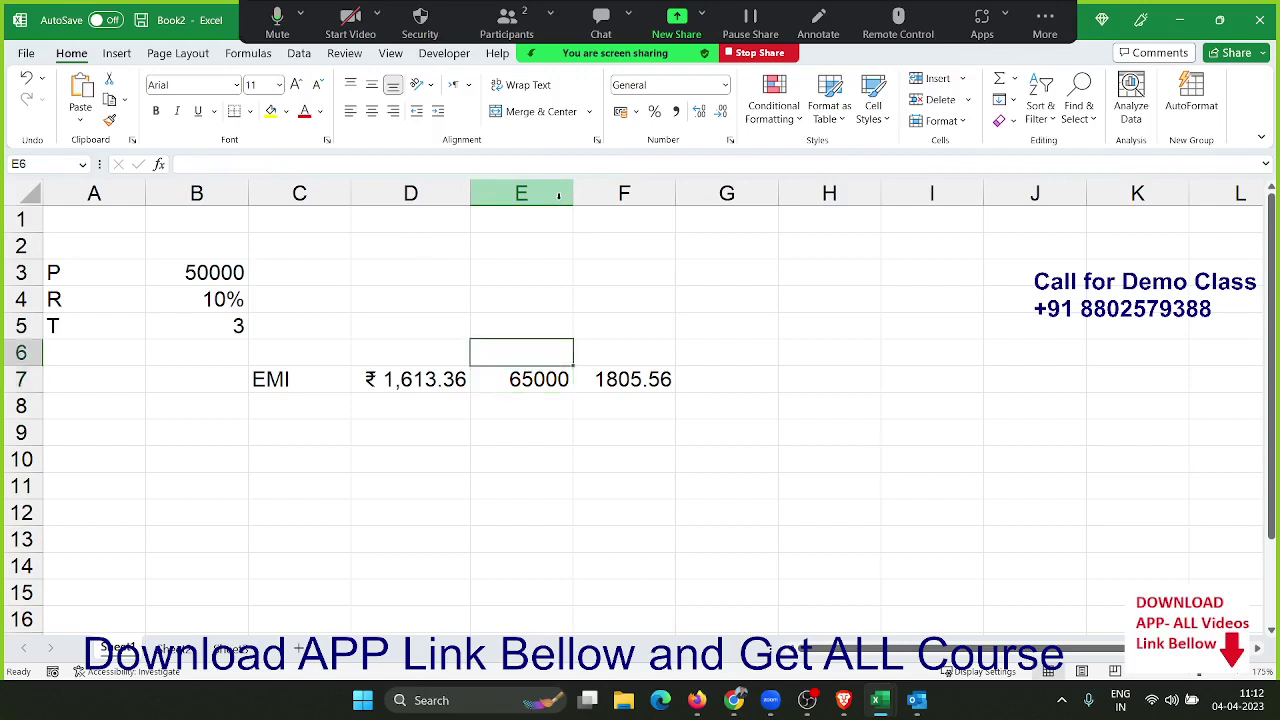
key("Up")
key("Up")
key("Up")
key("Up")
key("Up")
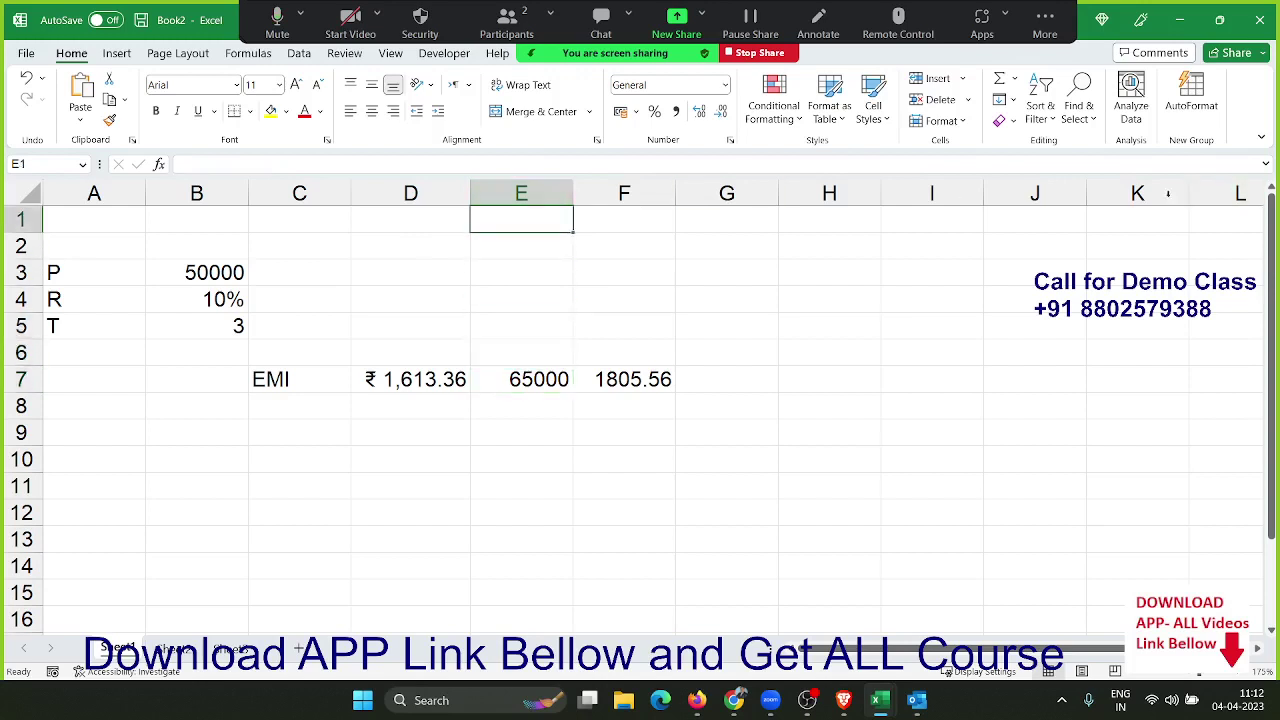
left_click(856, 222)
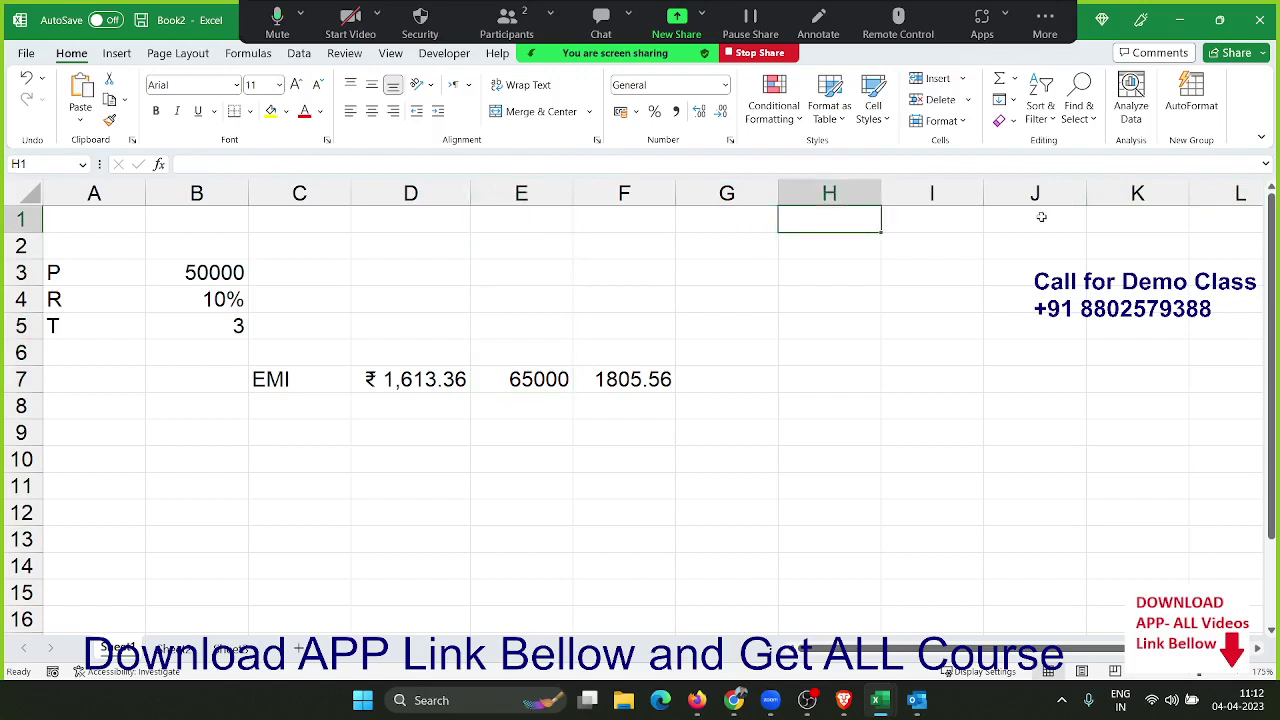
- Enter 50000 in H1 and the monthly rate =10%/12 in I1
type("5000")
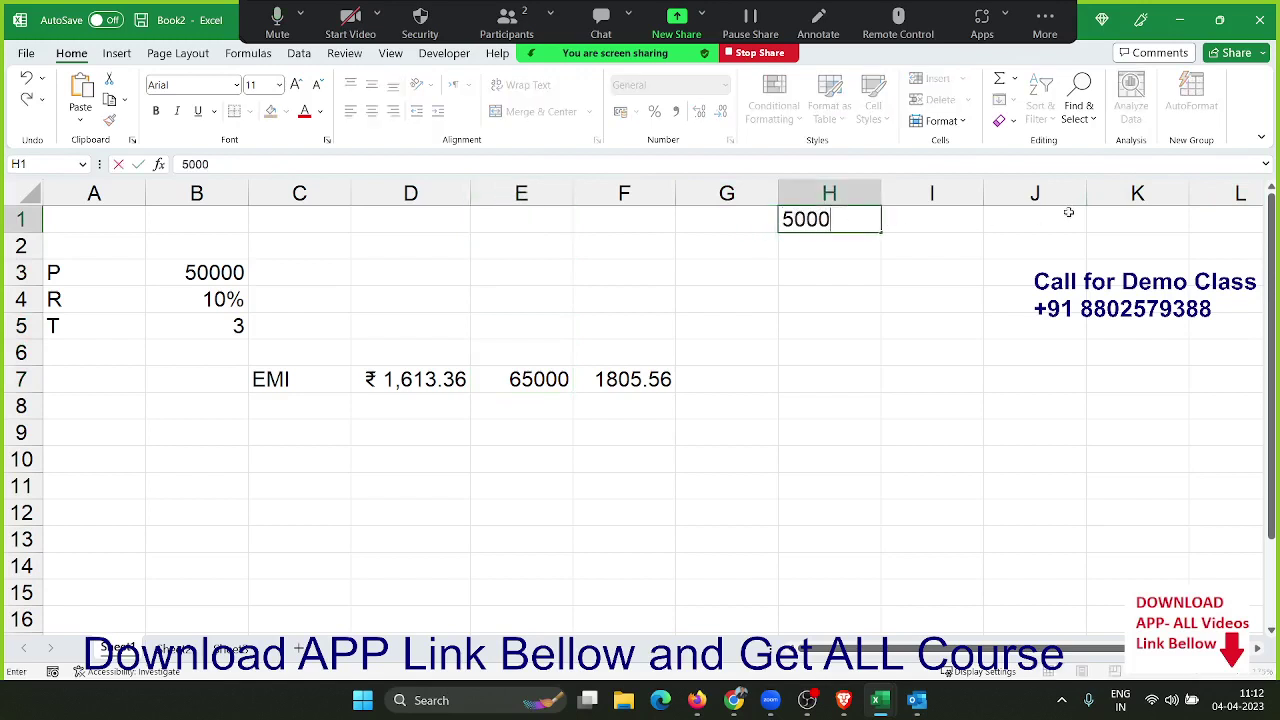
type("0")
key("Tab")
type("=")
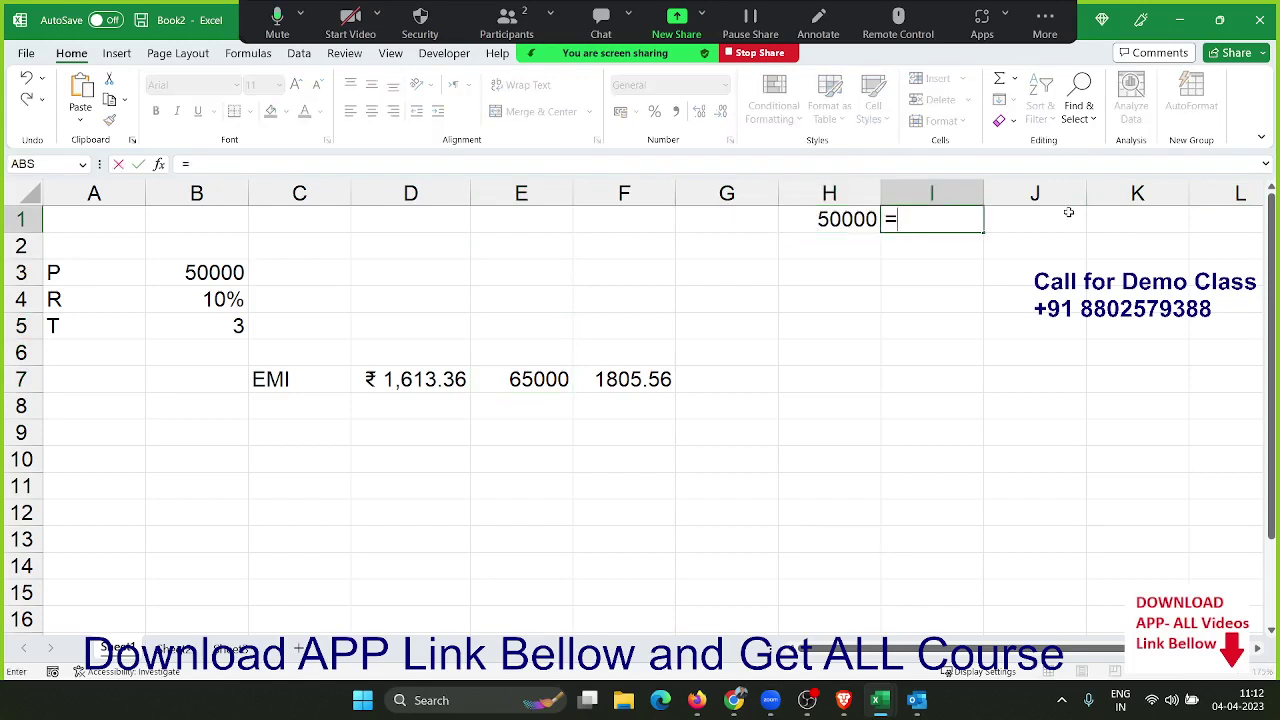
type("10")
type("%/")
type("12")
key("Return")
key("Up")
key("Right")
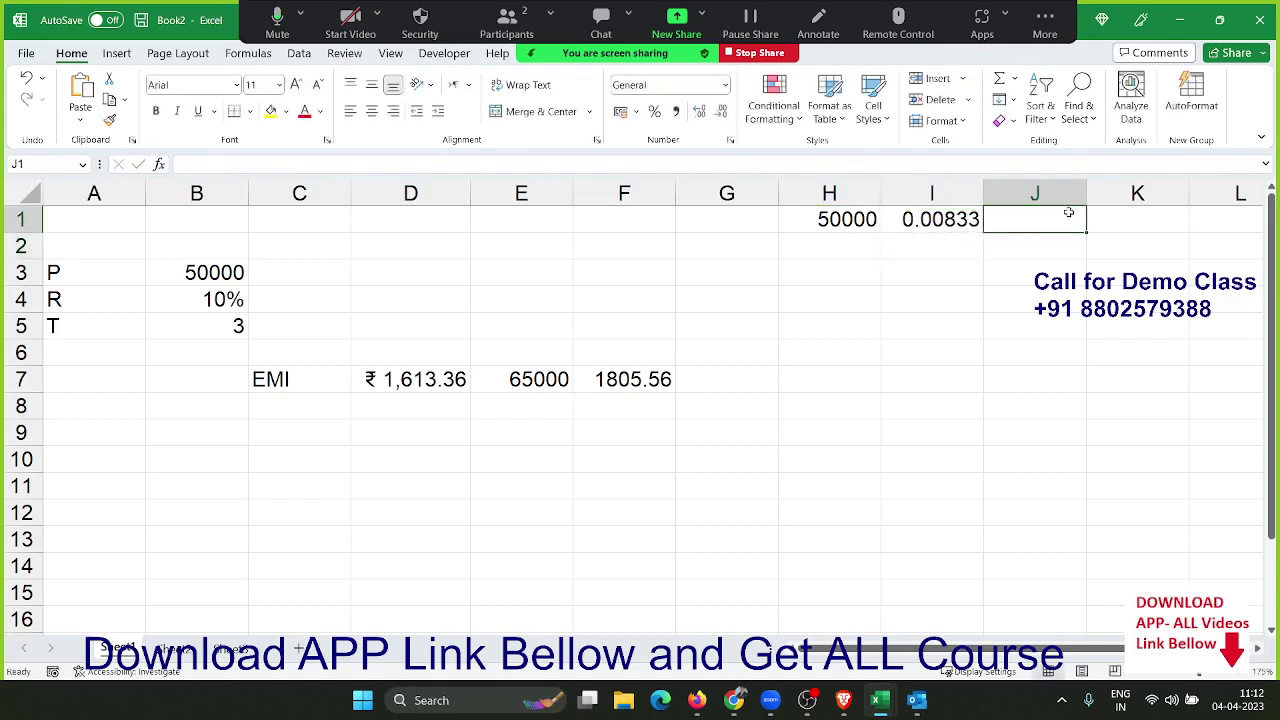
- Compute the first month's interest in J1 as =H1*I1, giving 416.667
type("=")
key("Left")
key("Left")
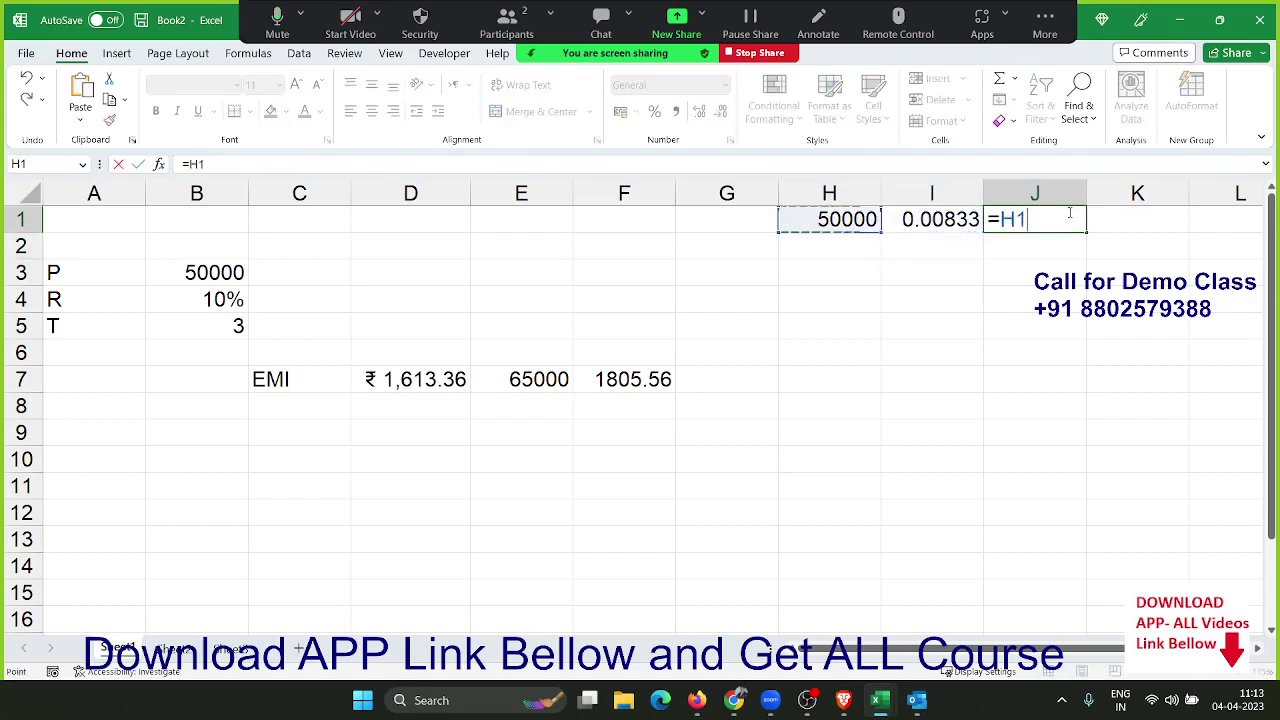
type("*")
key("Left")
key("Return")
key("Up")
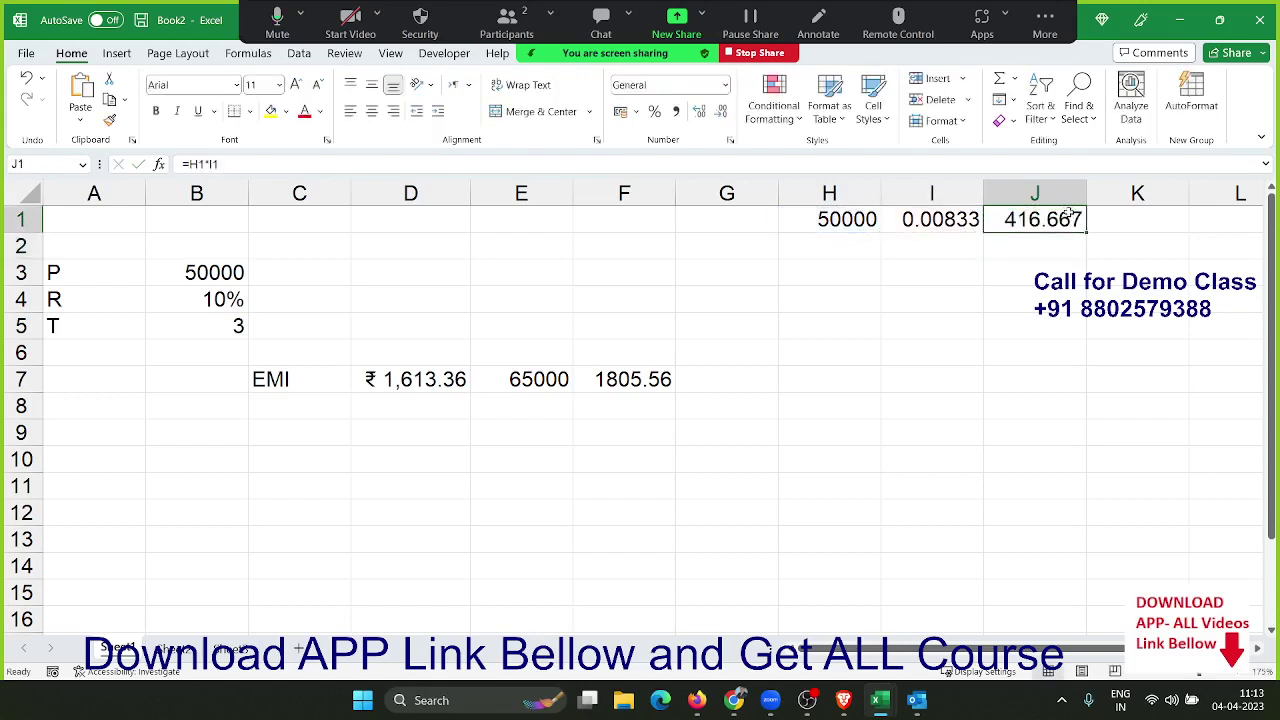
key("Right")
- Enter the balance 50416.7 in K1 as =H1+J1 and the EMI 1613 in L1
type("=")
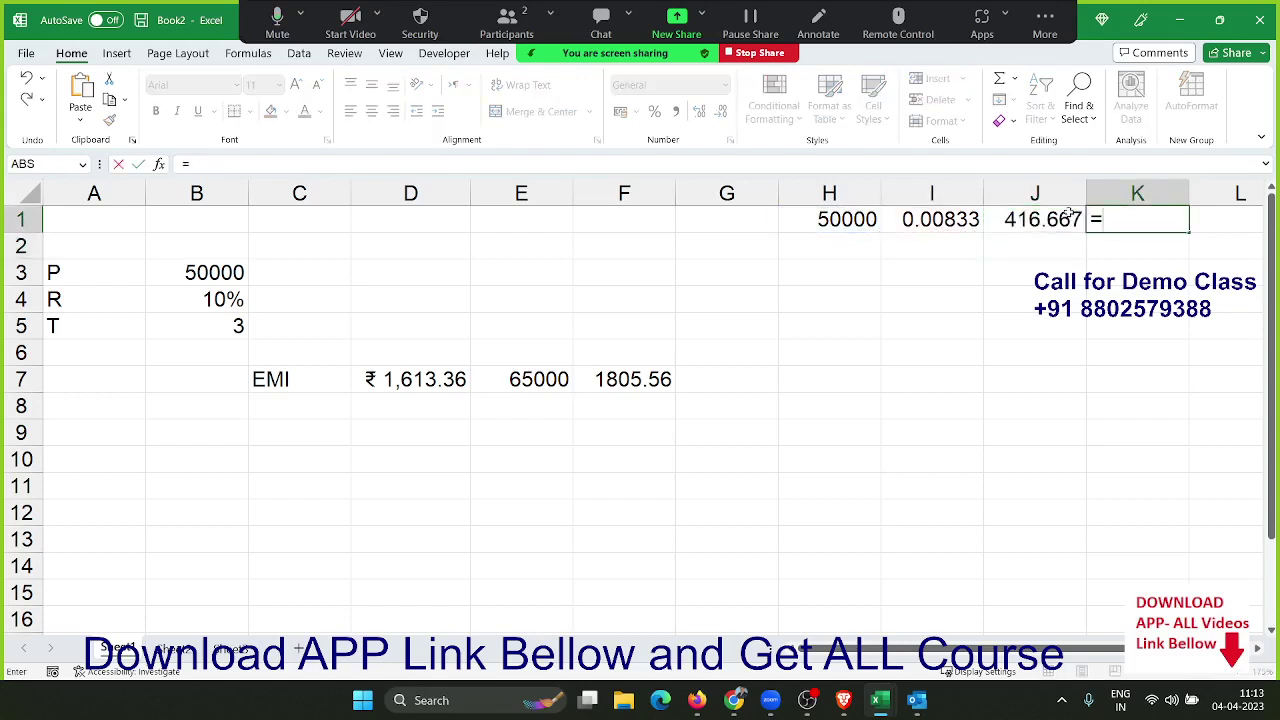
key("Left")
key("Left")
key("Left")
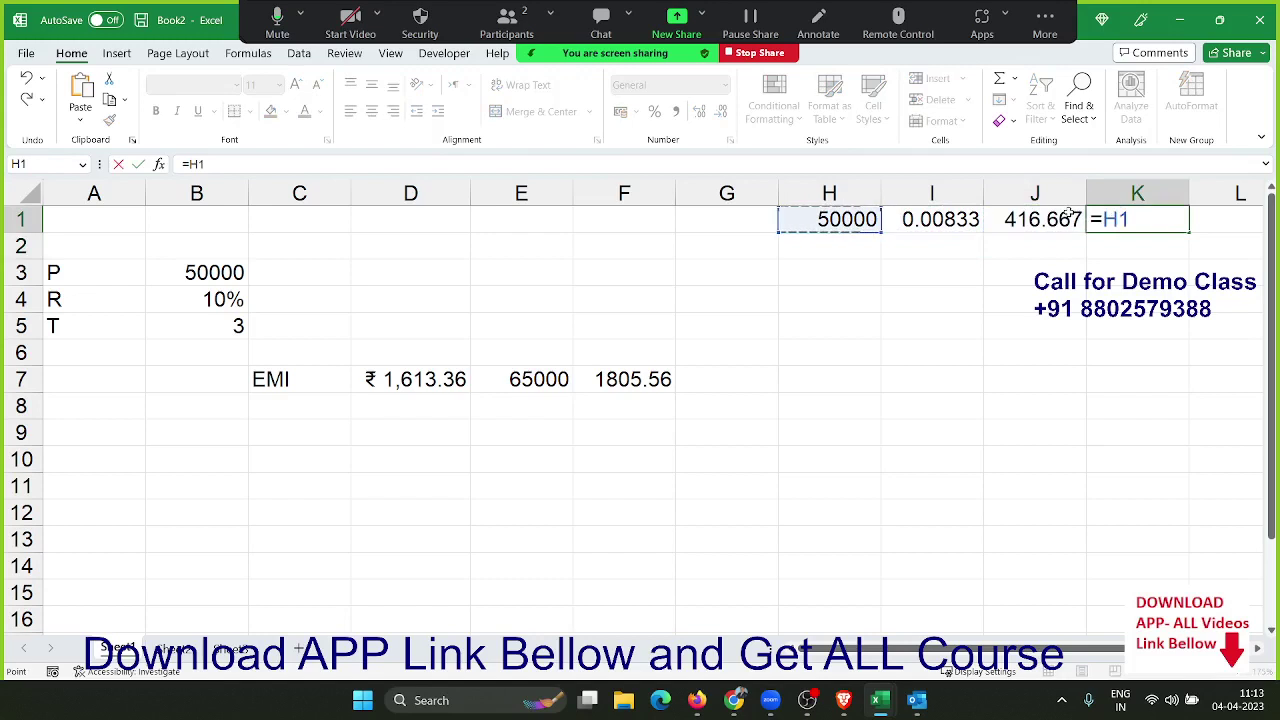
type("+")
key("Left")
key("Return")
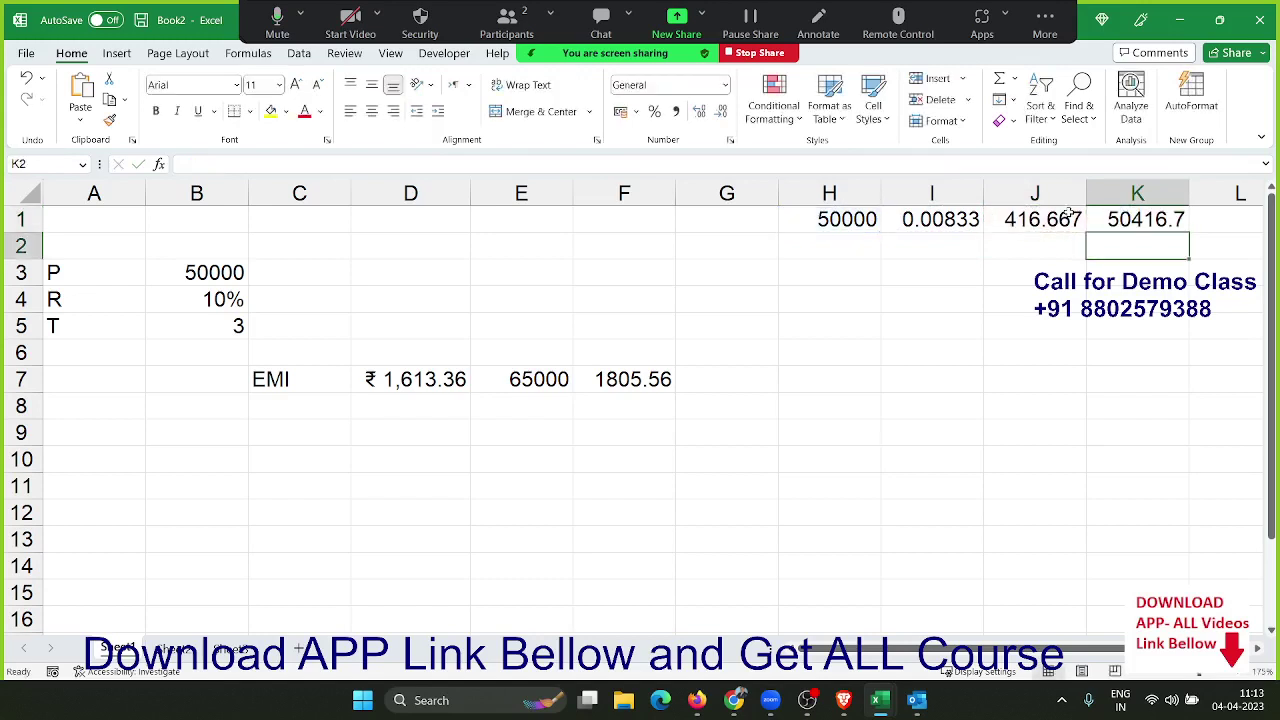
key("Up")
key("Right")
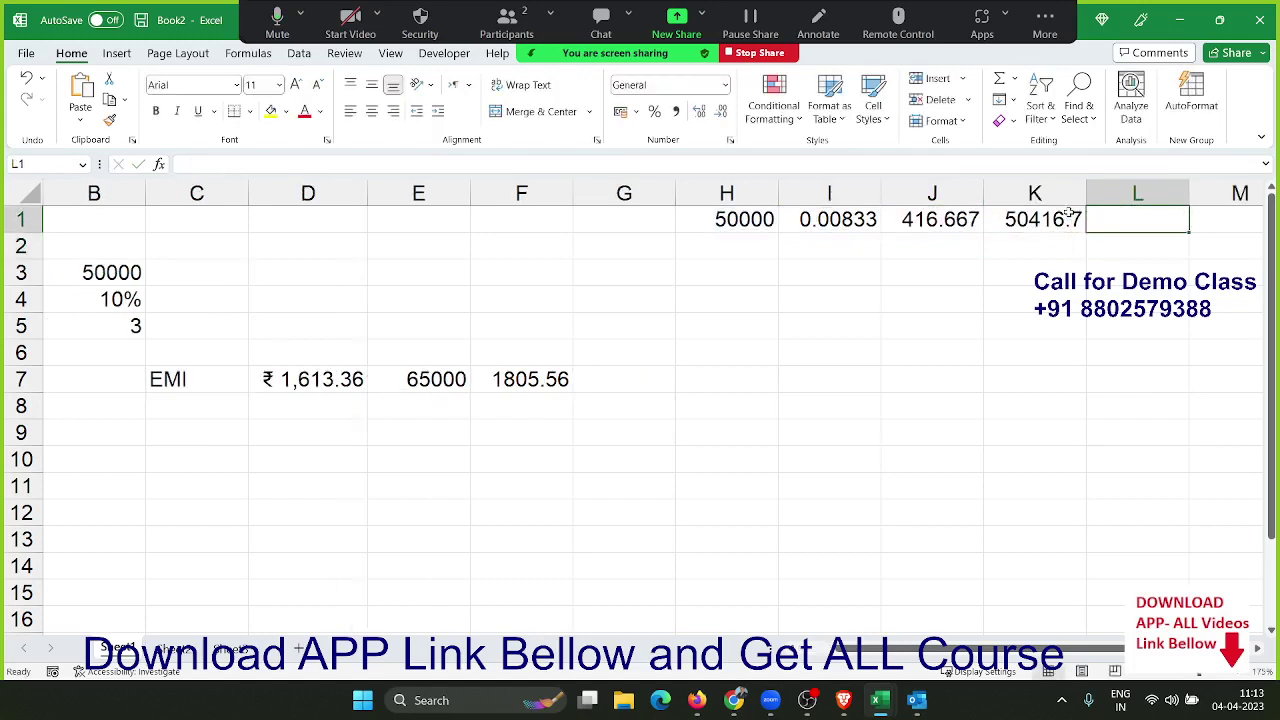
type("1613")
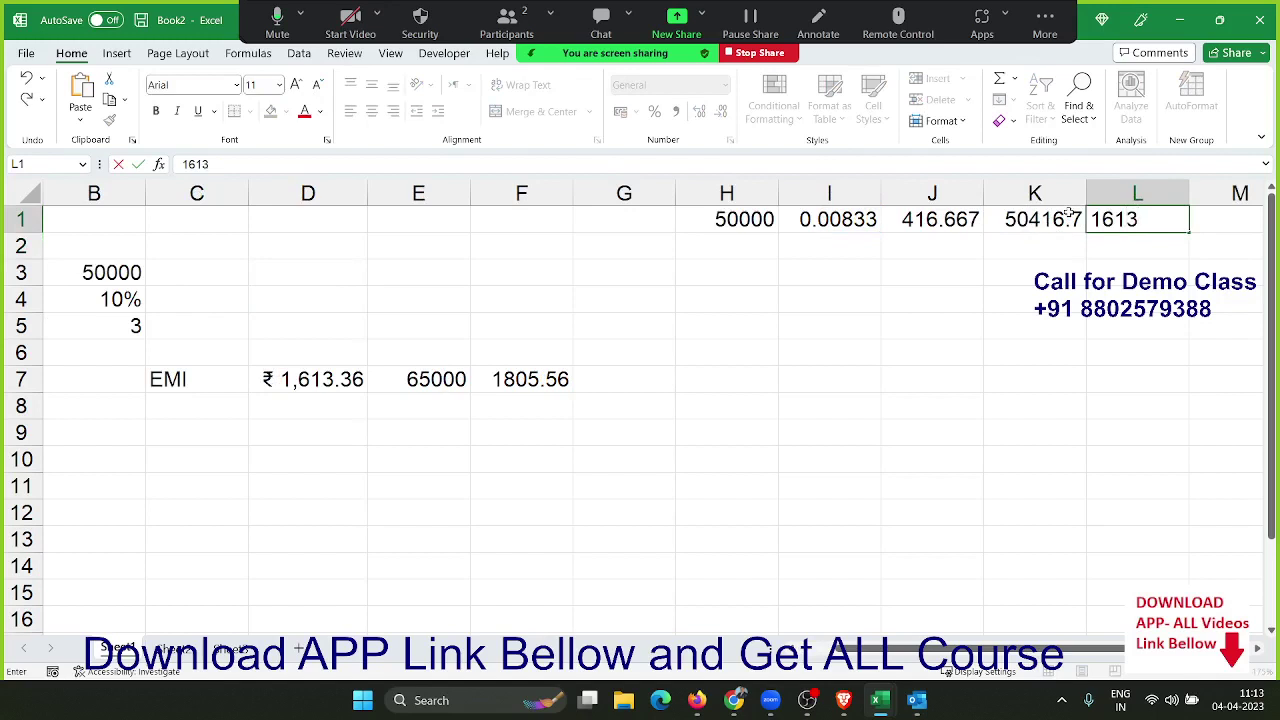
key("Return")
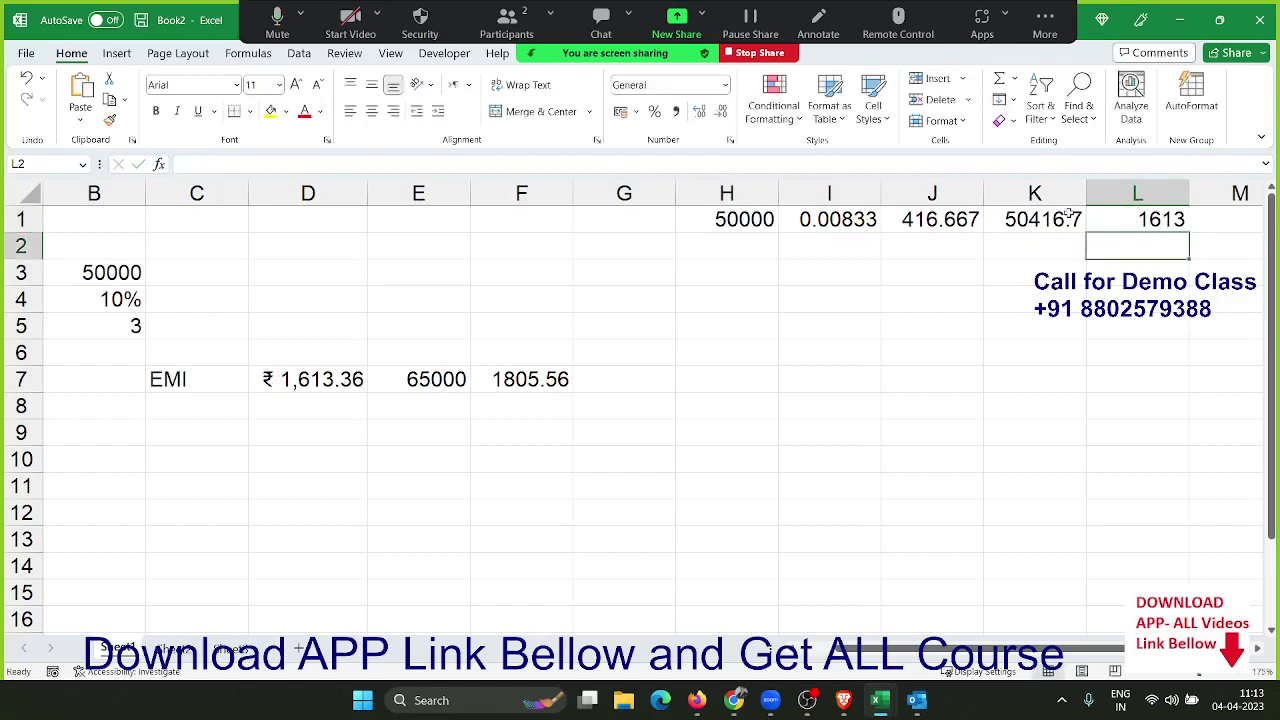
key("Left")
key("Left")
key("Left")
- Enter =K1-L1 in H2 and copy row 1's formulas down into I2:L2
type("=")
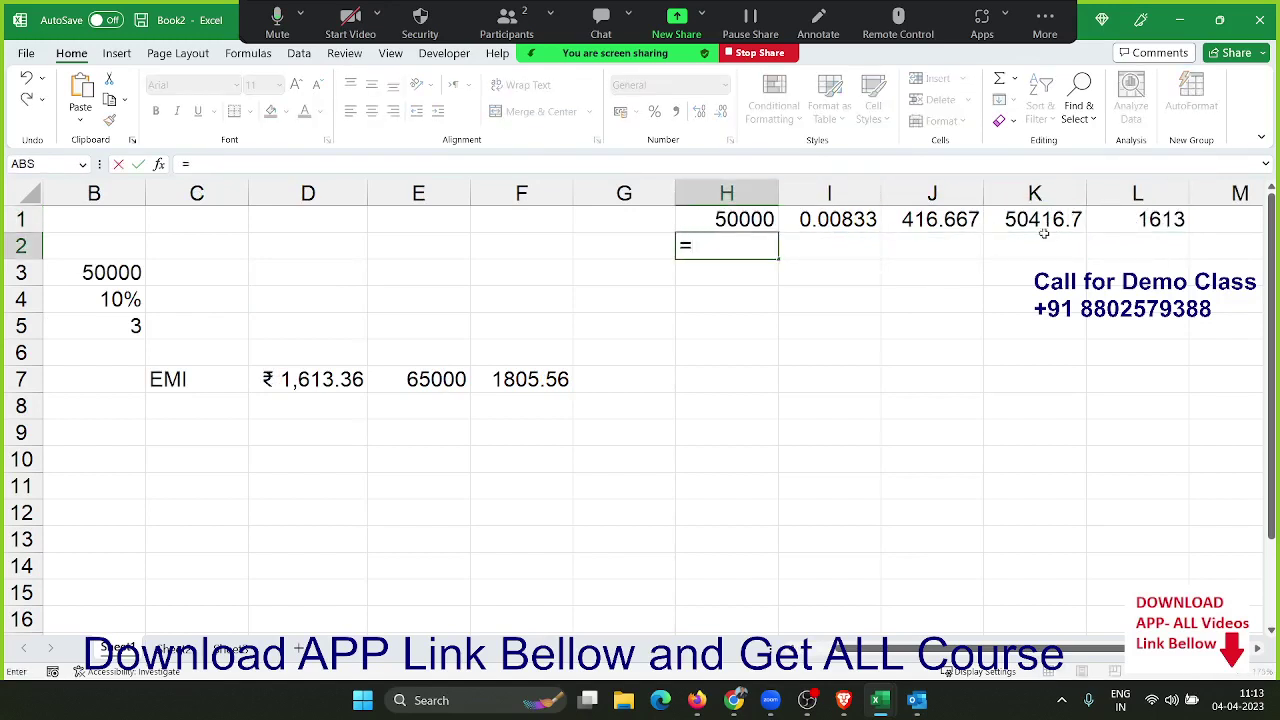
left_click(1042, 222)
type("-")
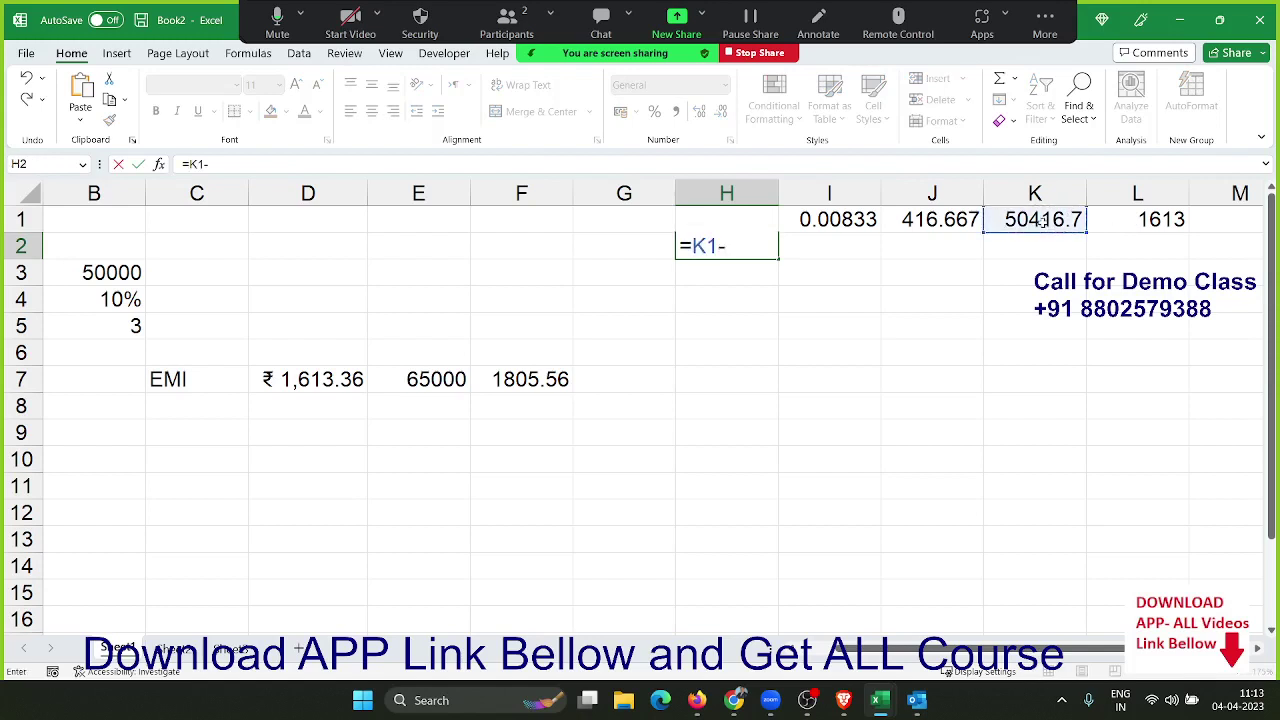
left_click(1160, 222)
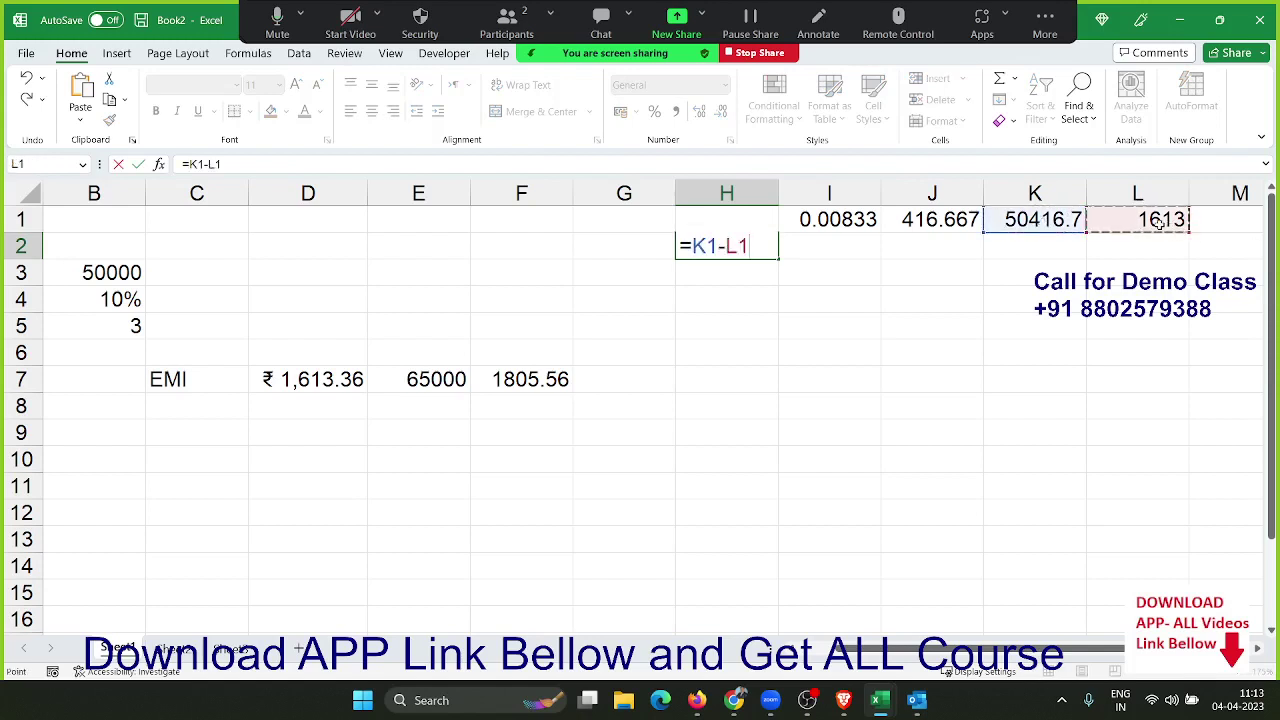
key("Return")
key("Up")
key("Right")
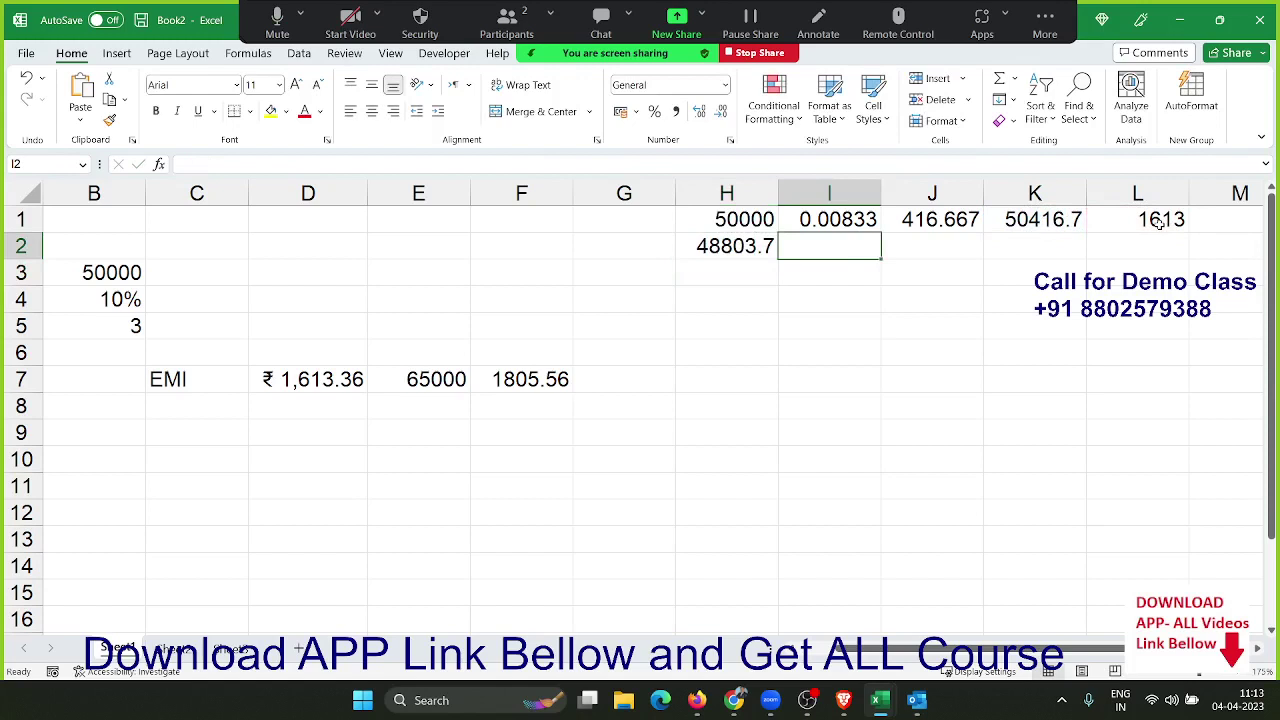
key("ctrl+d")
key("Right")
key("ctrl+d")
key("Right")
key("ctrl+d")
key("Right")
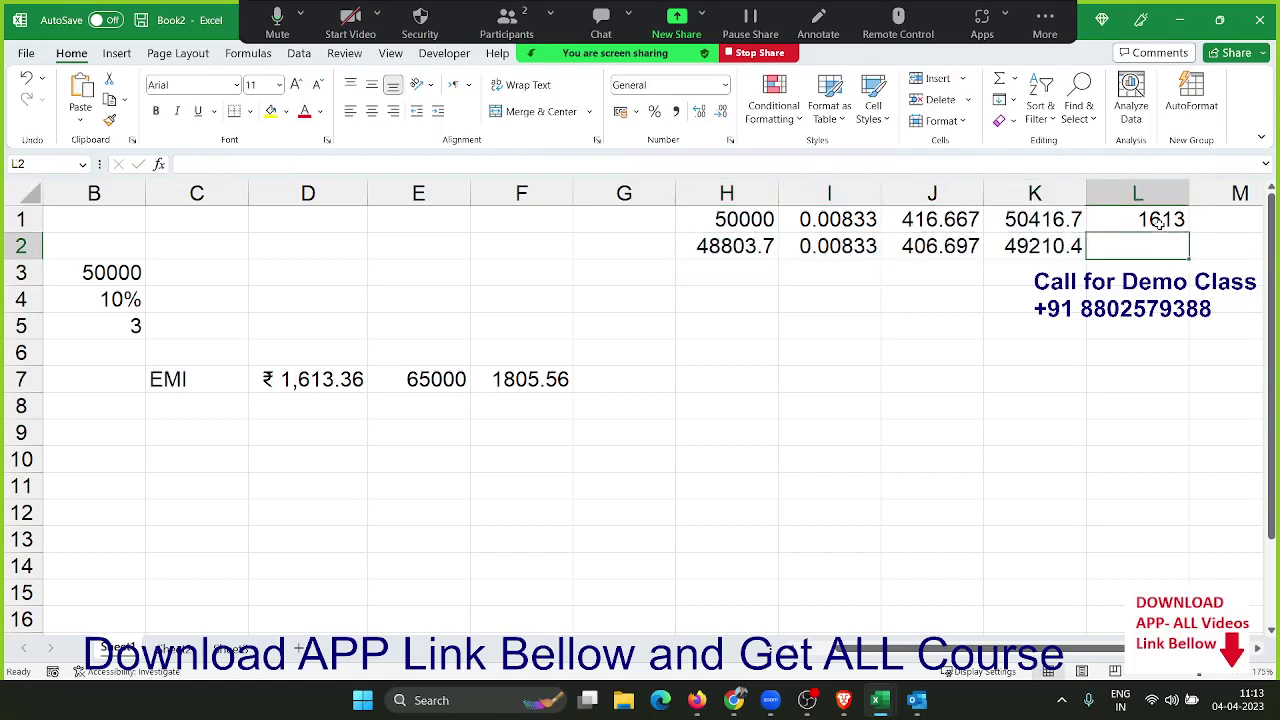
key("ctrl+d")
- Fill the row 2 schedule formulas down through row 36 with Ctrl+D
key("shift+Left")
key("shift+Left")
key("shift+Left")
key("shift+Left")
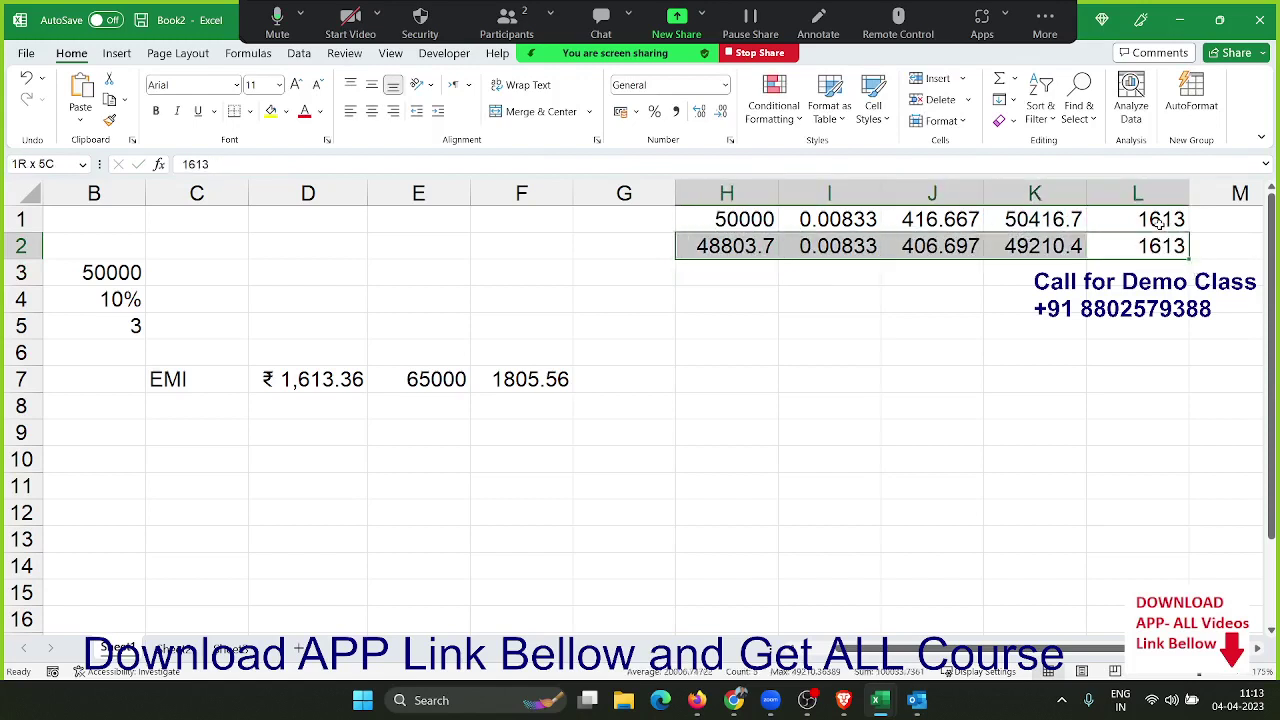
key("shift+Down")
key("shift+Down")
key("shift+Down")
key("shift+Down")
key("shift+Down")
key("shift+Down")
key("shift+Down")
key("shift+Down")
key("shift+Down")
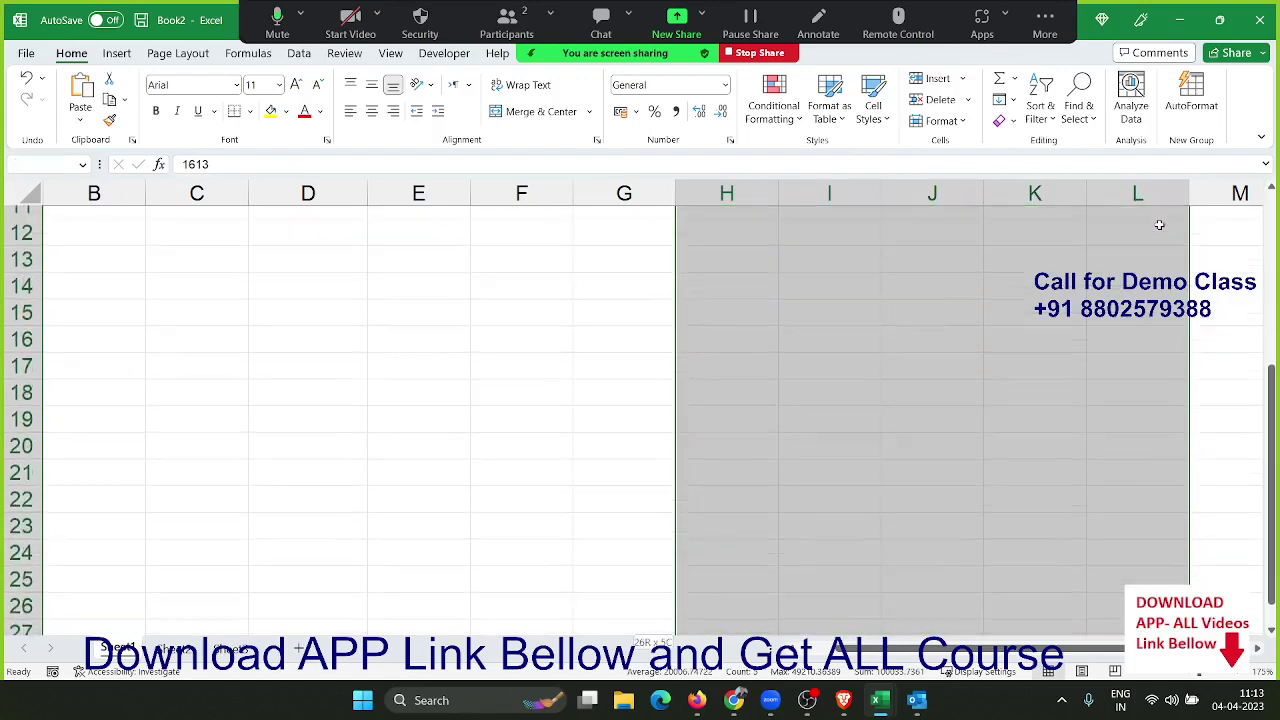
key("shift+Down")
key("shift+Down")
key("shift+Down")
key("shift+Down")
key("shift+Down")
key("shift+Down")
key("shift+Down")
key("shift+Down")
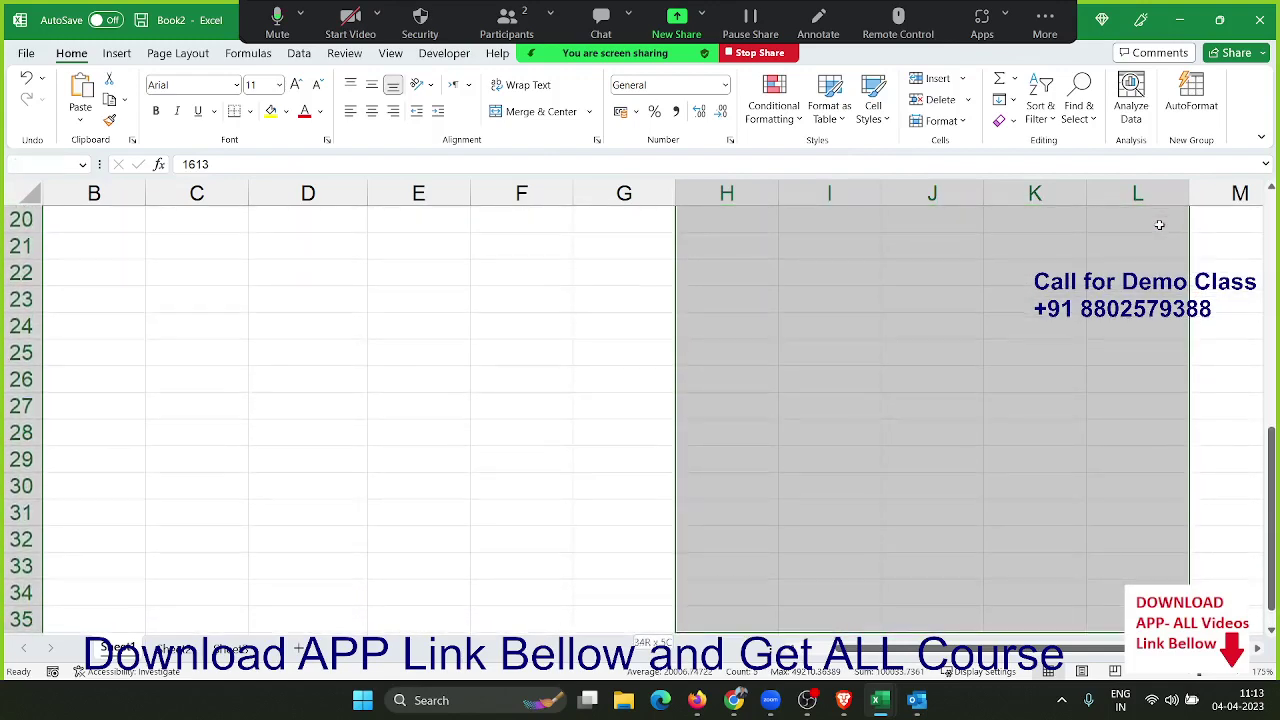
key("shift+Down")
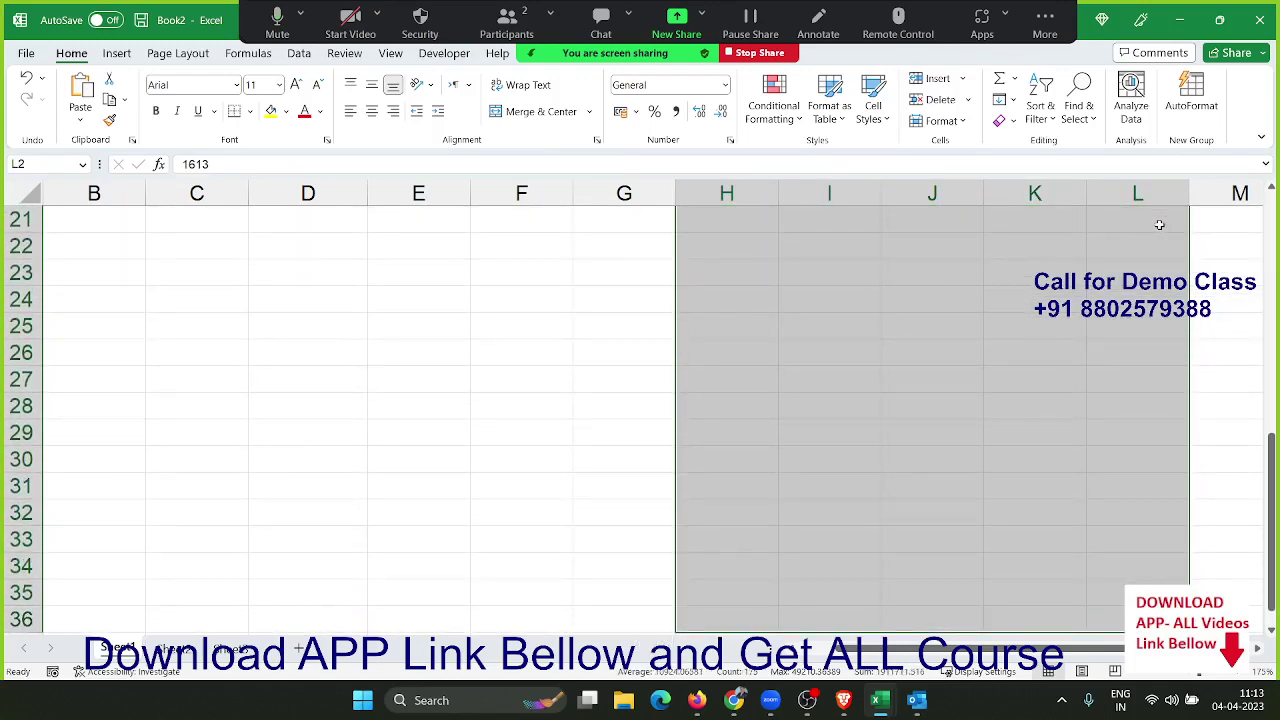
key("ctrl+d")
- Check row 36's final values: balance 1614.56, interest 13.4547 and 1628.01
key("shift+BackSpace")
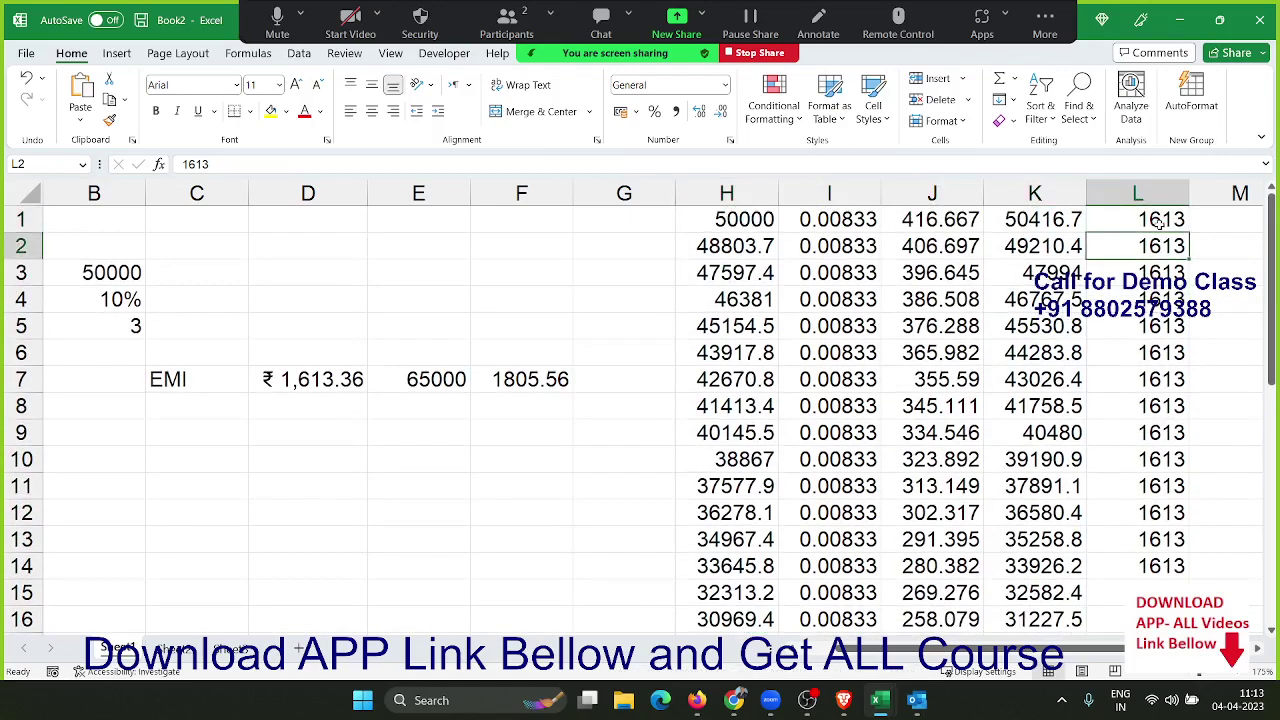
key("ctrl+Down")
key("Down")
key("Up")
key("Left")
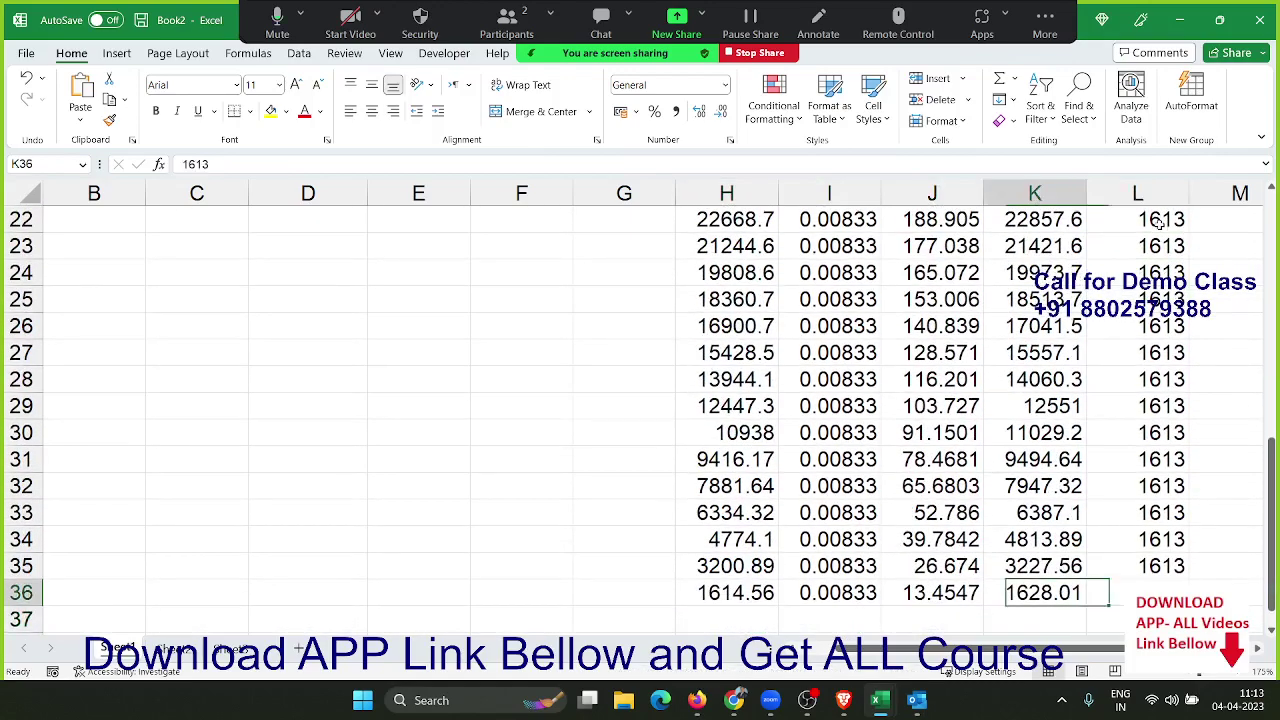
key("Right")
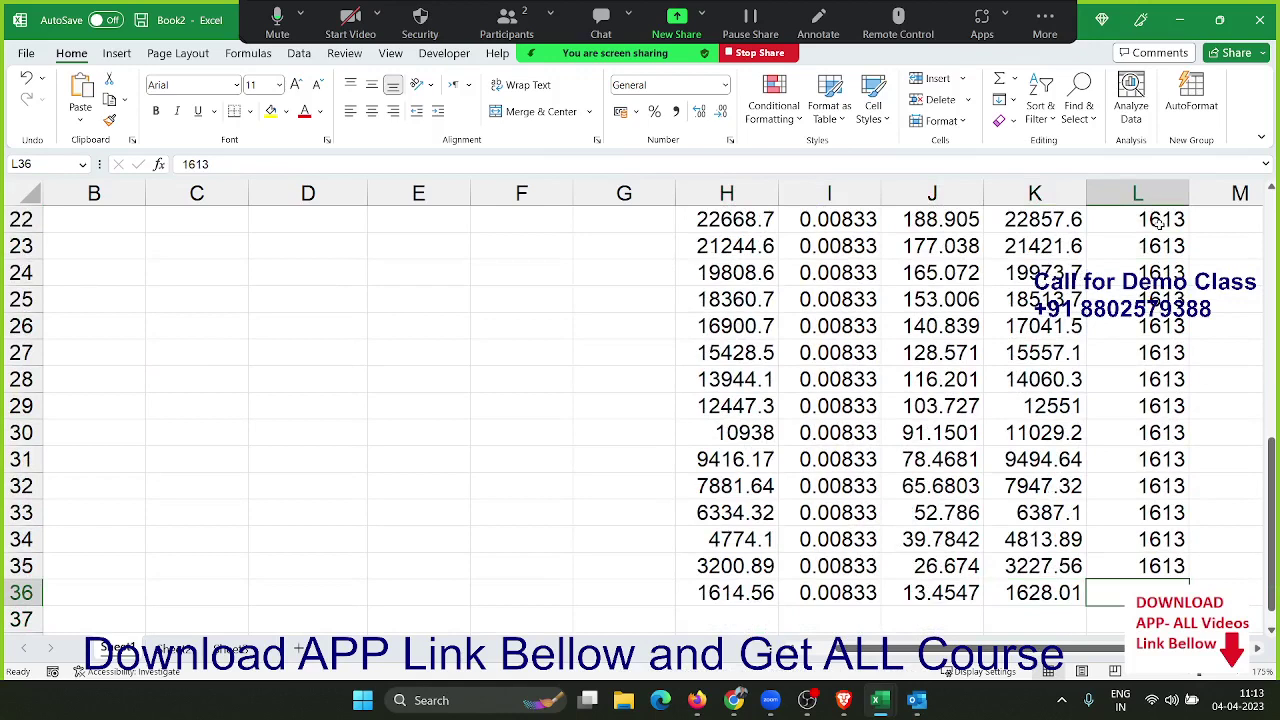
key("Left")
key("ctrl+Left")
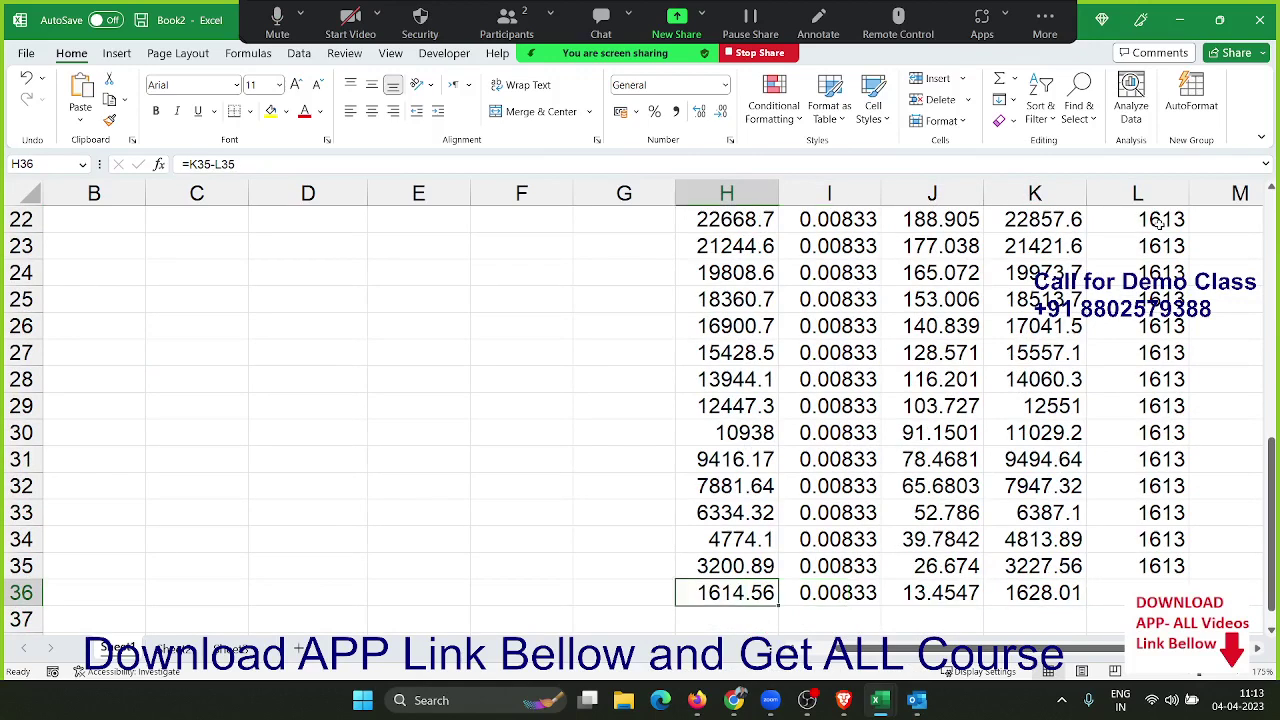
key("ctrl+Left")
key("ctrl+Up")
key("Right")
key("Right")
key("Right")
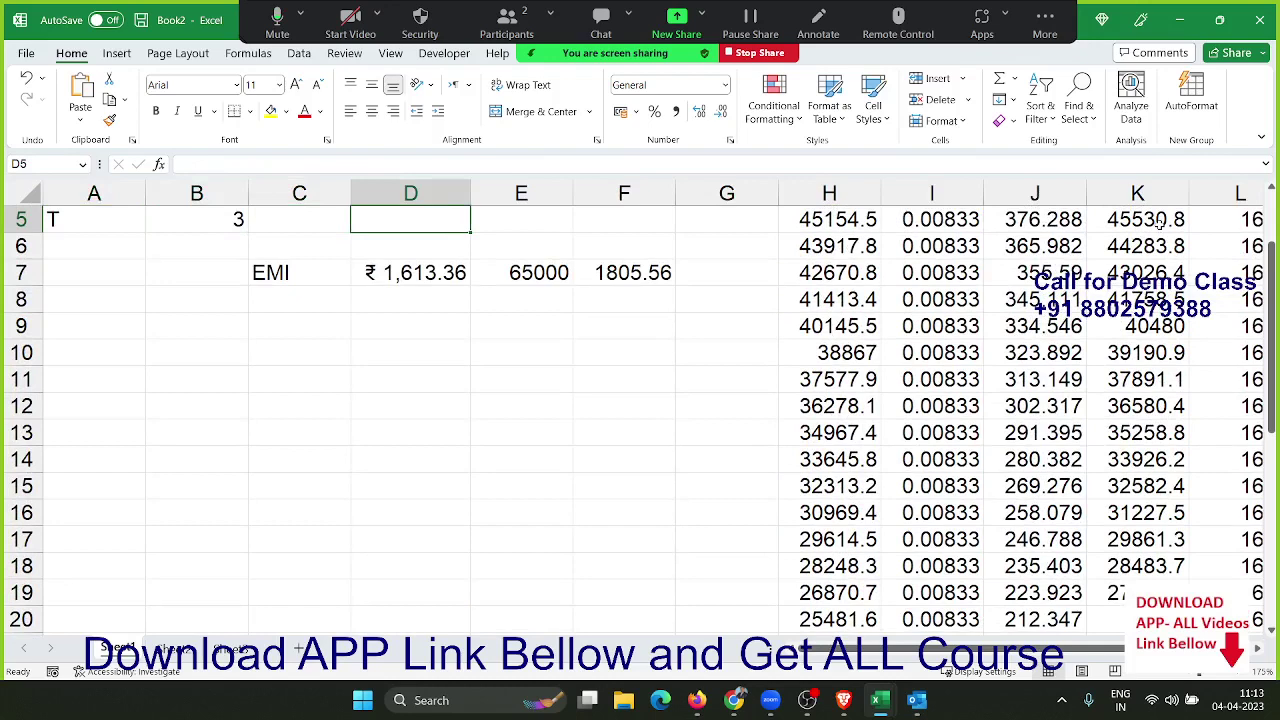
key("Down")
key("Down")
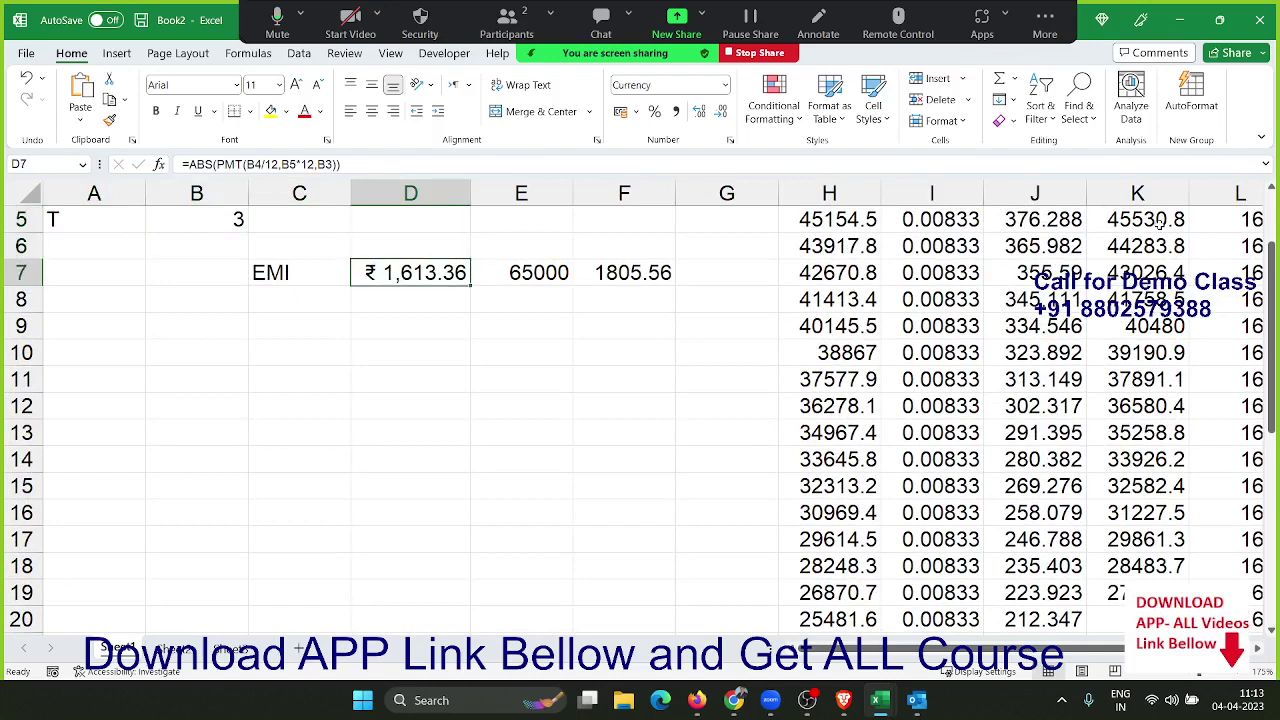
key("Right")
key("Right")
key("Right")
key("Right")
key("Right")
key("Right")
key("Right")
key("Right")
key("Right")
key("Right")
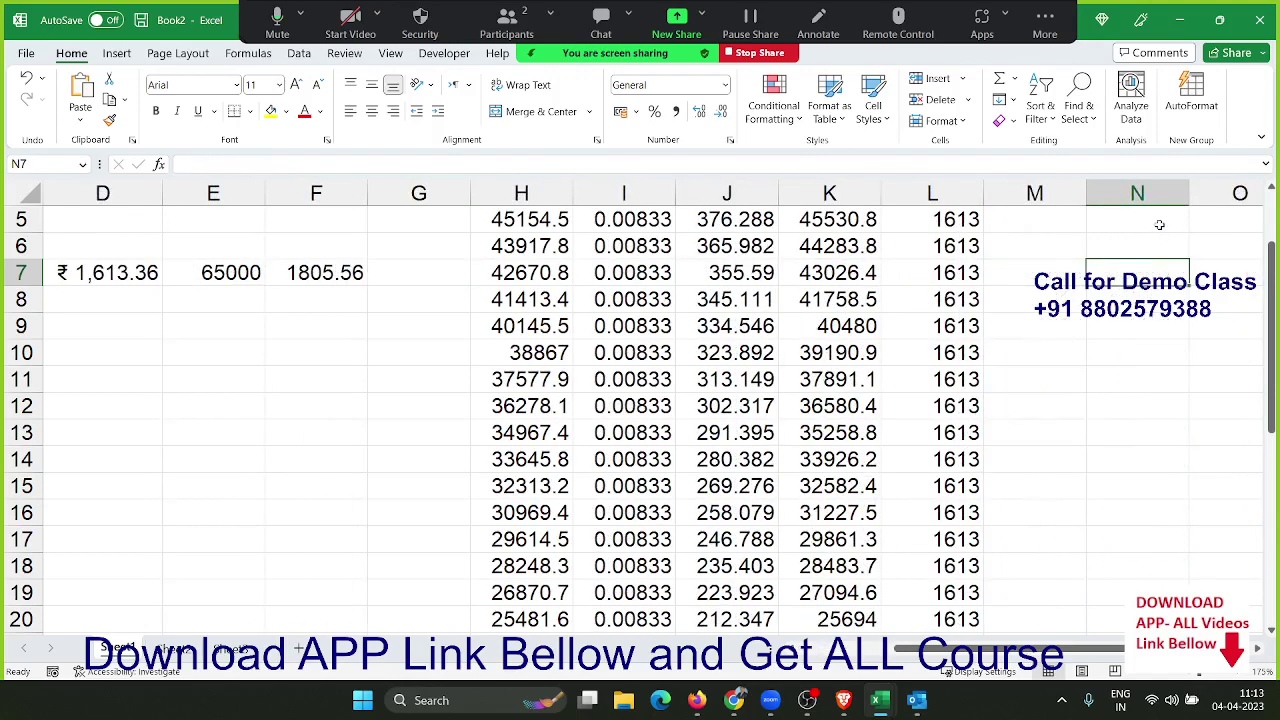
key("Left")
key("Left")
key("ctrl+Down")
key("Down")
key("Down")
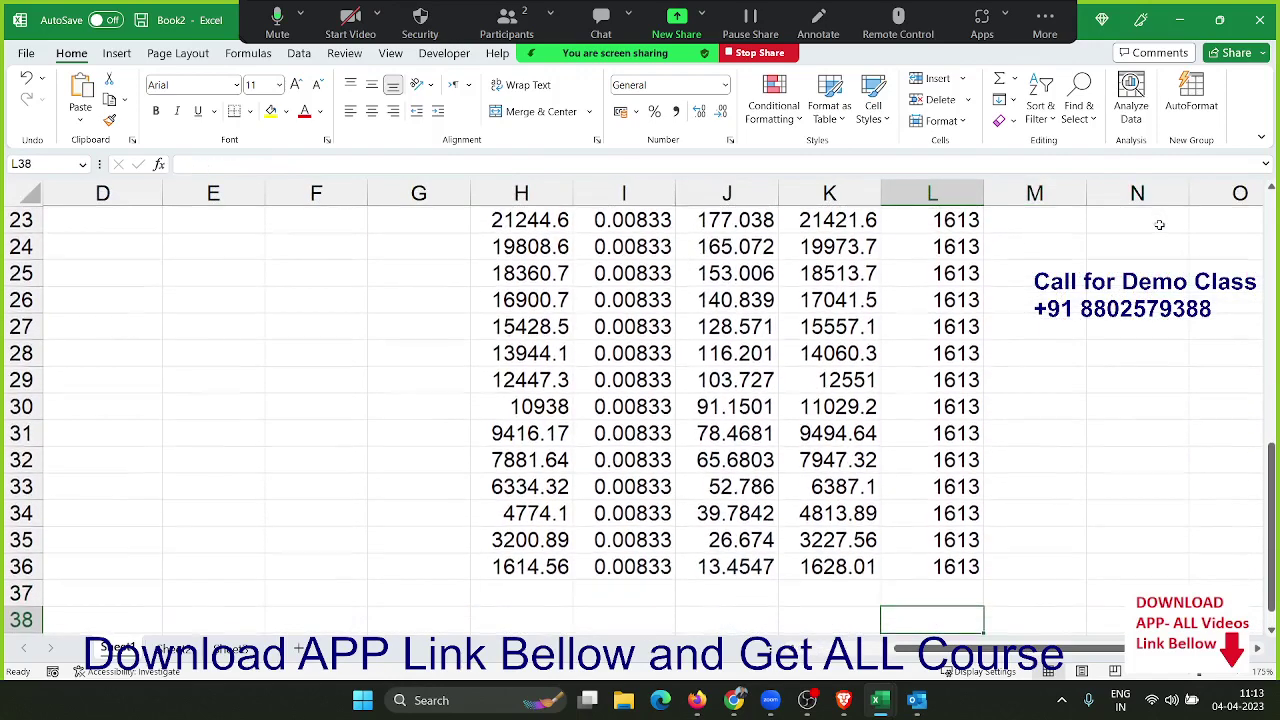
key("Up")
key("Up")
key("Up")
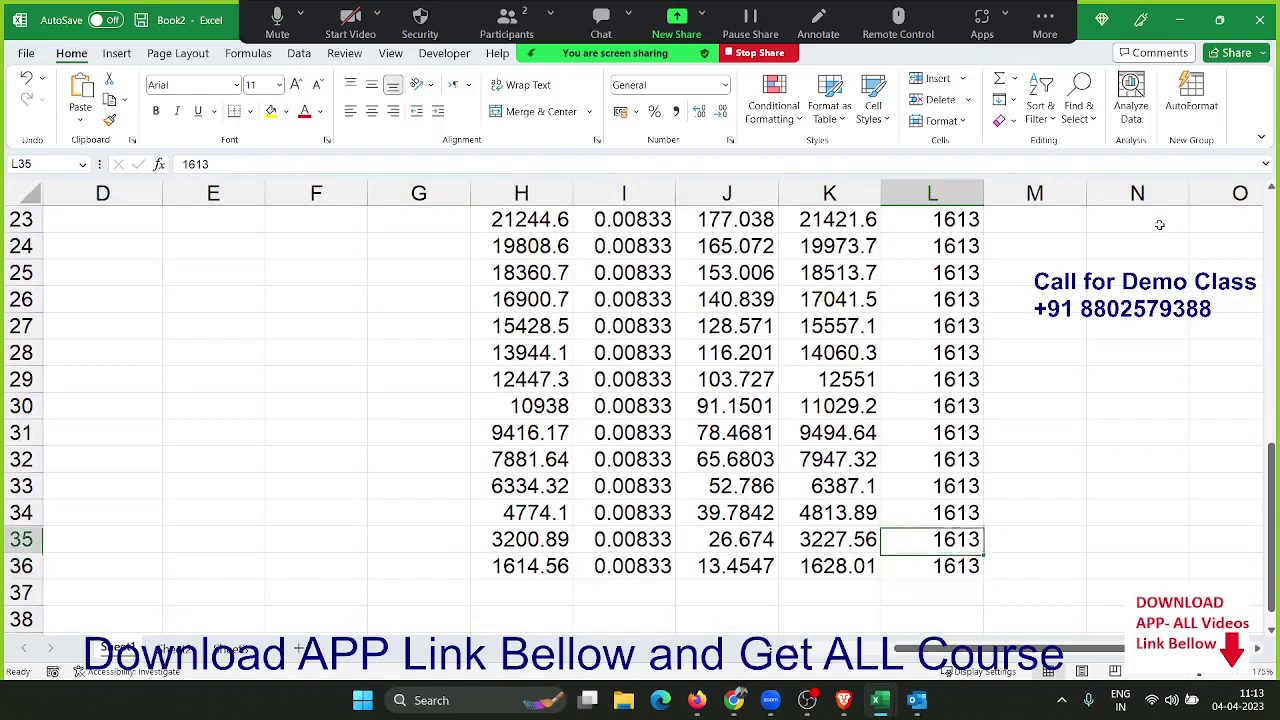
key("Left")
key("Left")
key("Down")
key("ctrl+shift+Up")
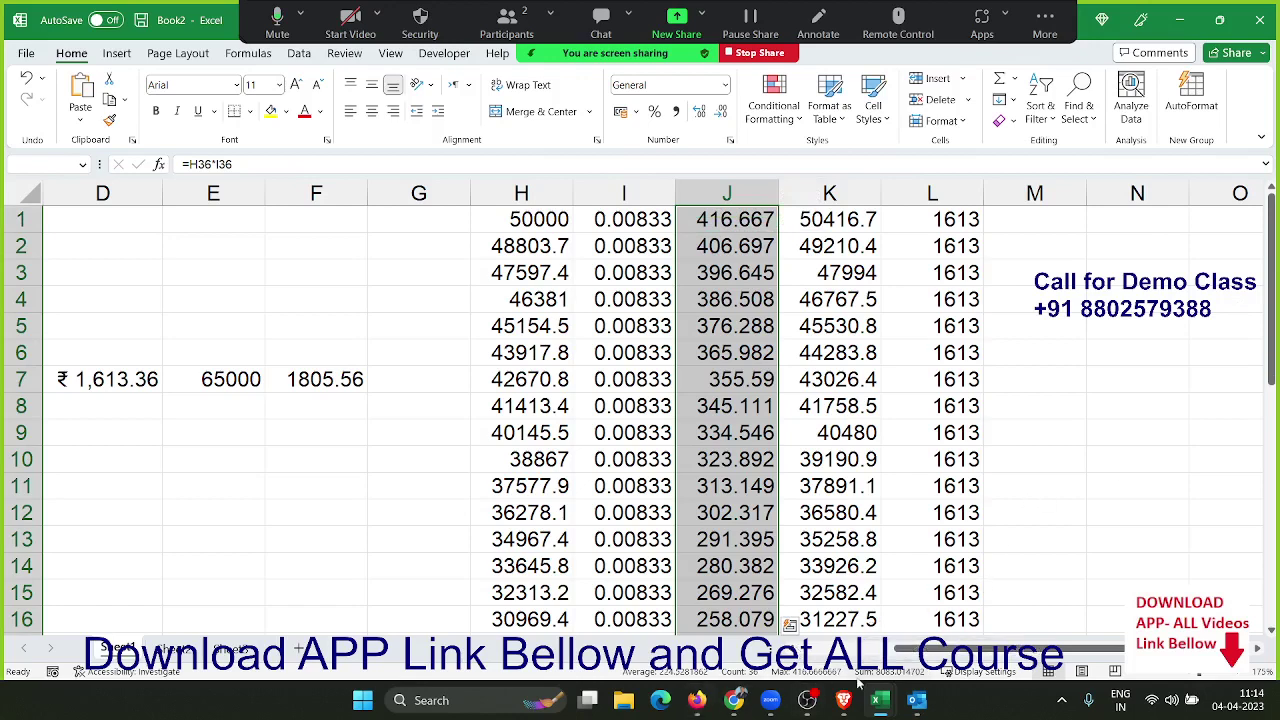
key("Up")
key("Left")
key("Home")
key("Right")
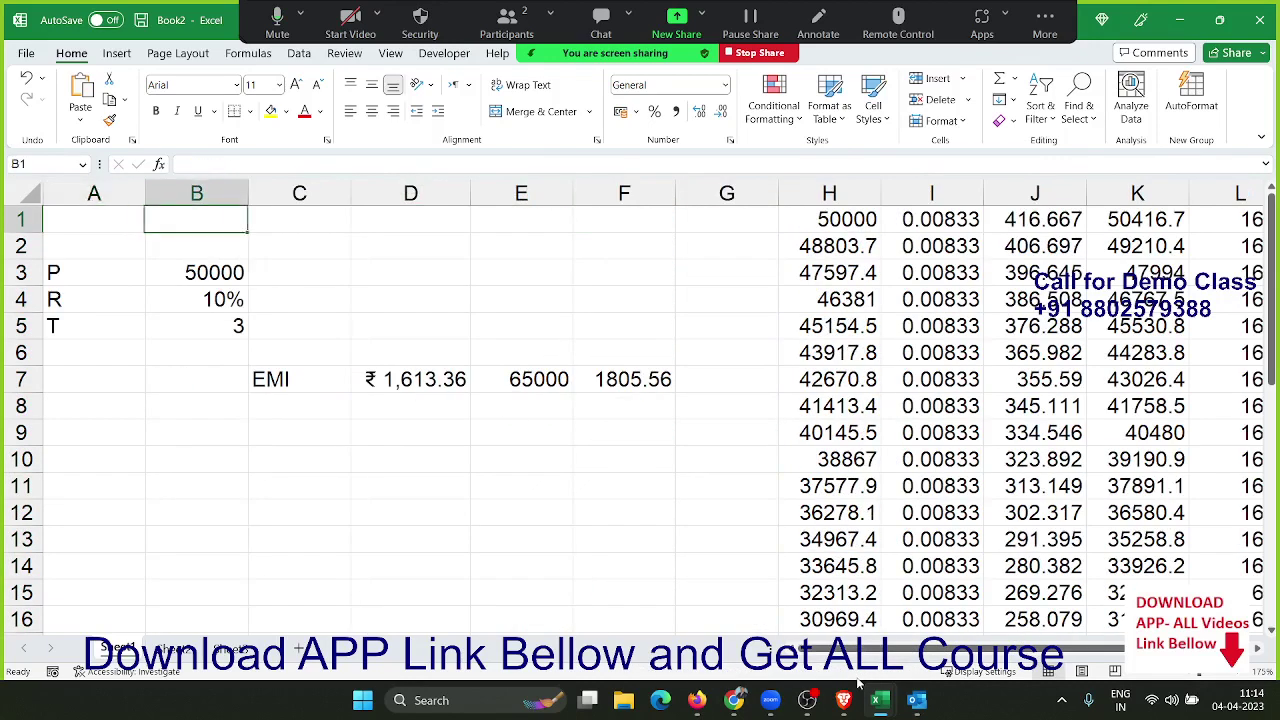
key("Right")
key("Right")
key("Right")
key("Down")
key("Down")
key("Down")
key("Down")
key("Down")
key("Down")
key("Down")
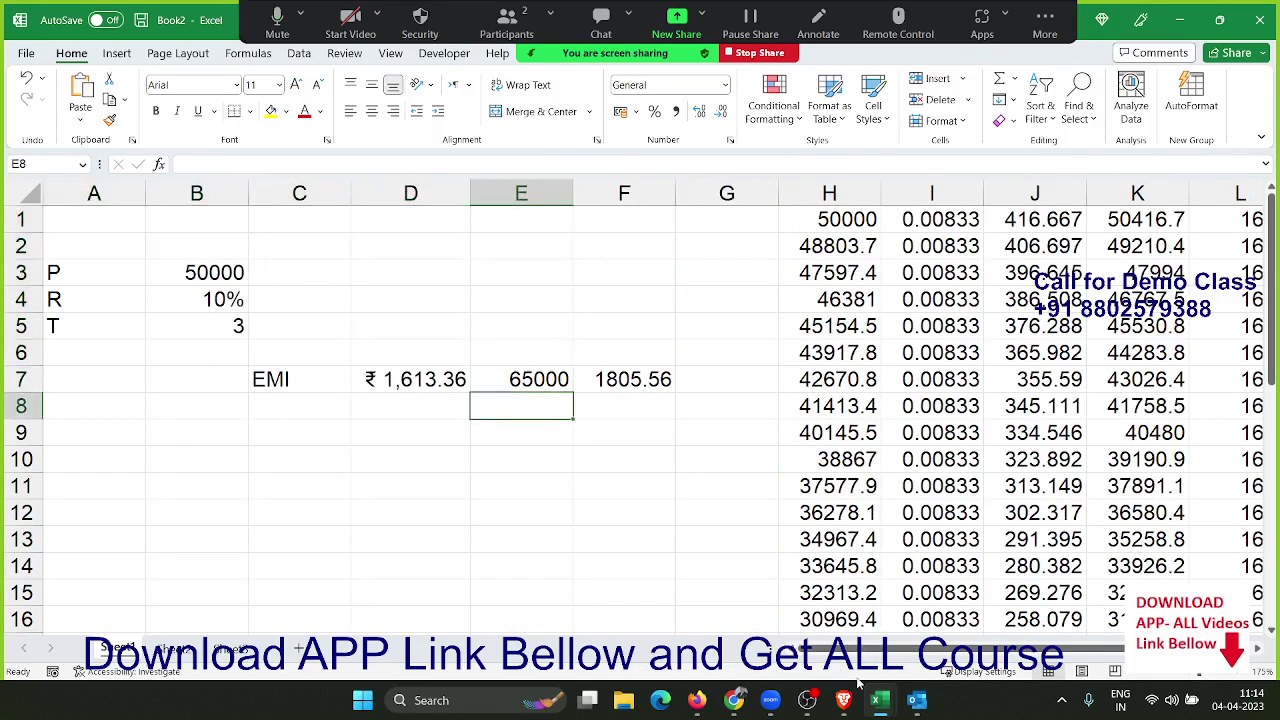
key("Up")
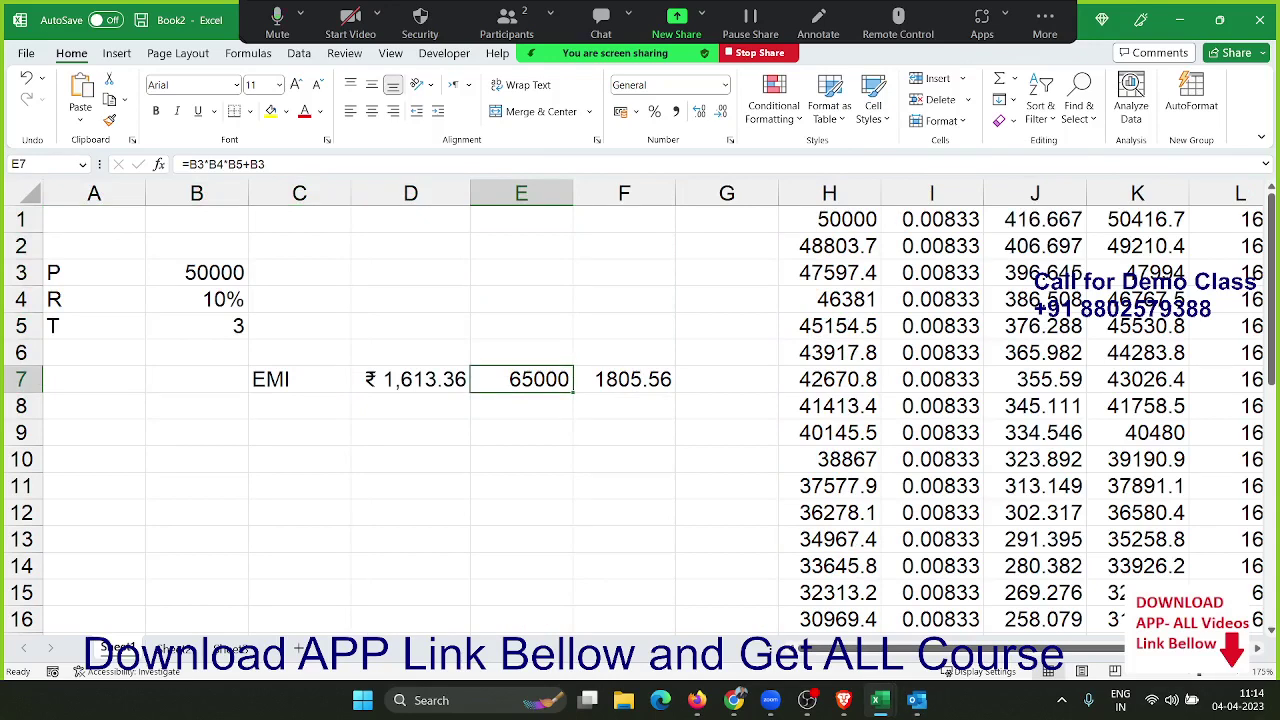
key("alt+Tab")
left_click(1203, 214)
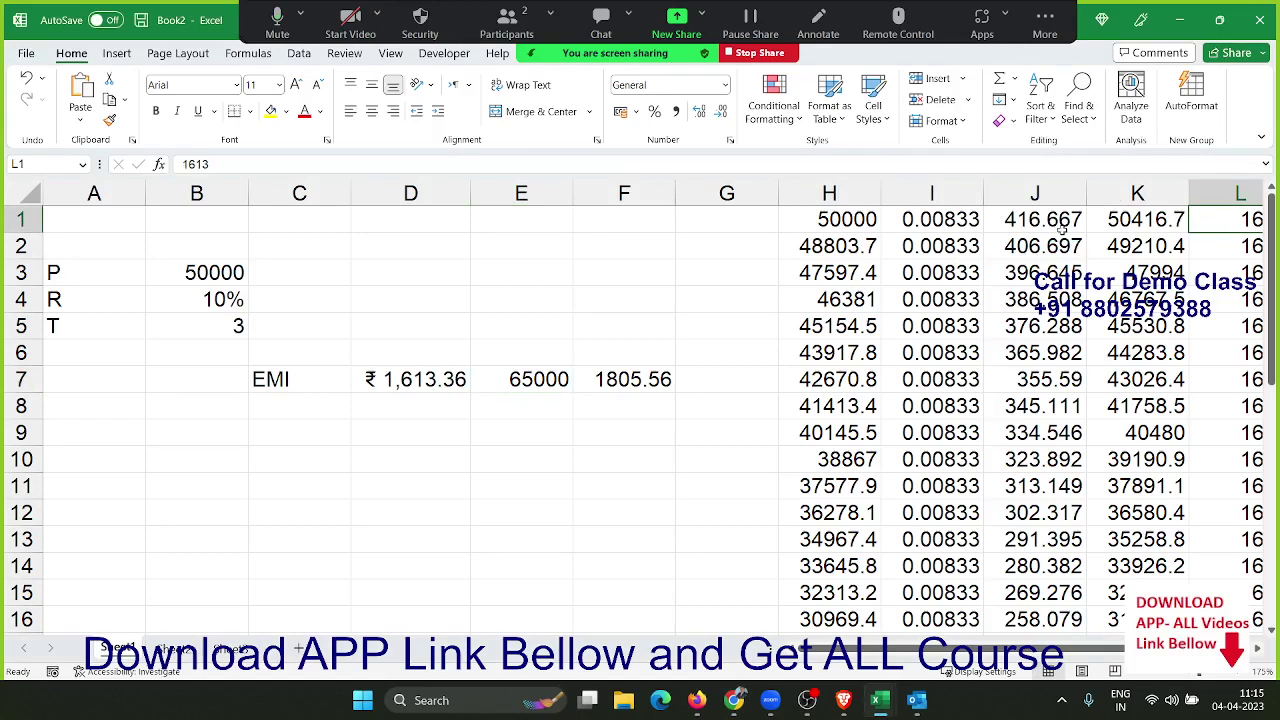
left_click(811, 250)
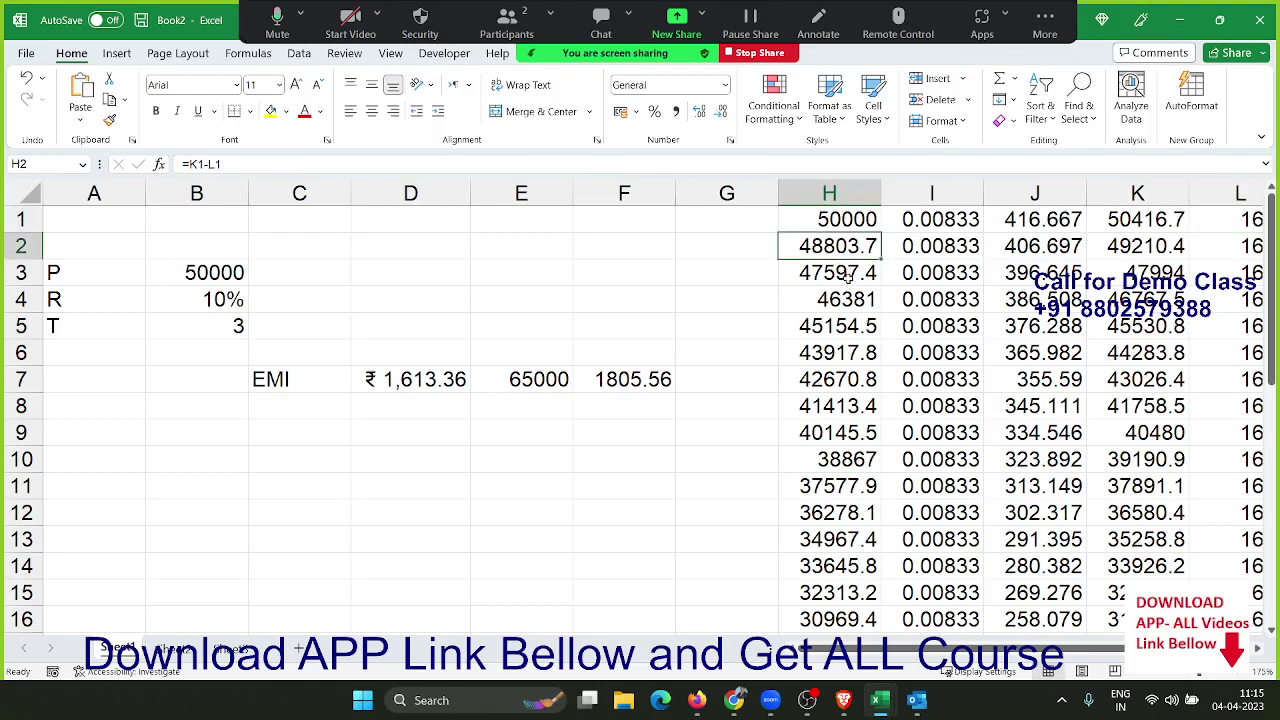
scroll(848, 282, "down", 2)
scroll(848, 290, "up", 2)
left_click(848, 299)
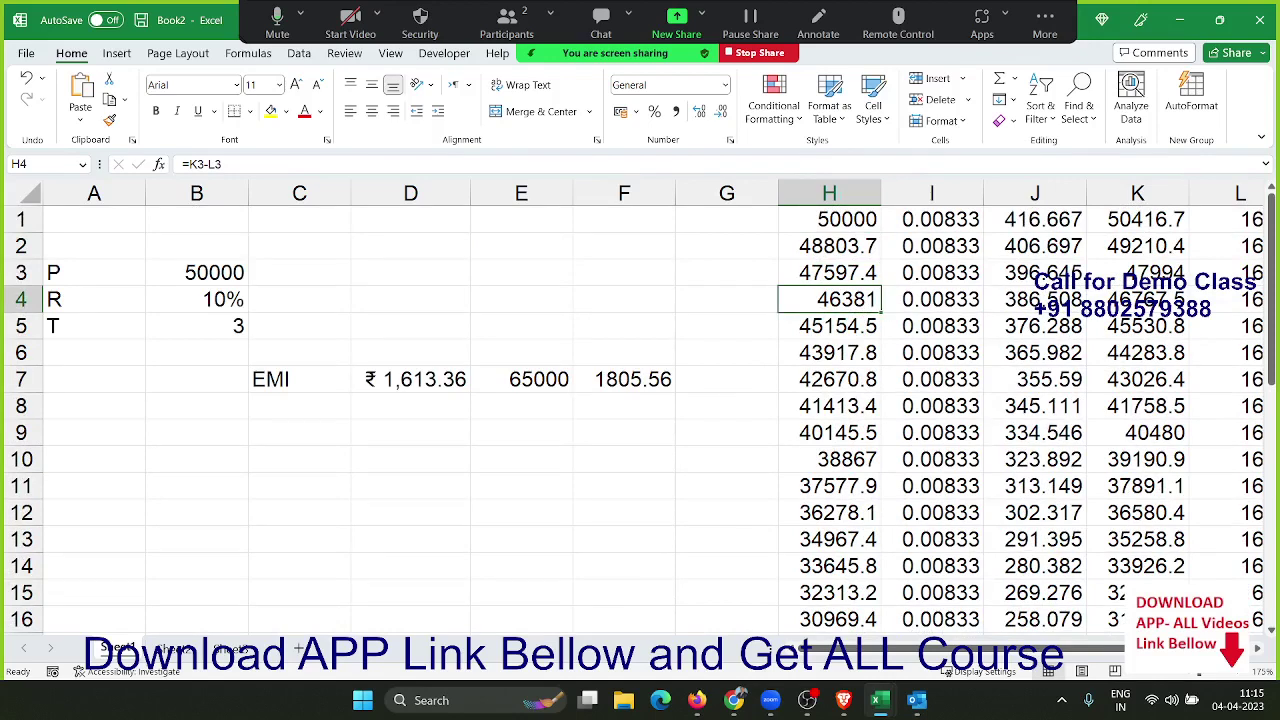
key("alt+Tab")
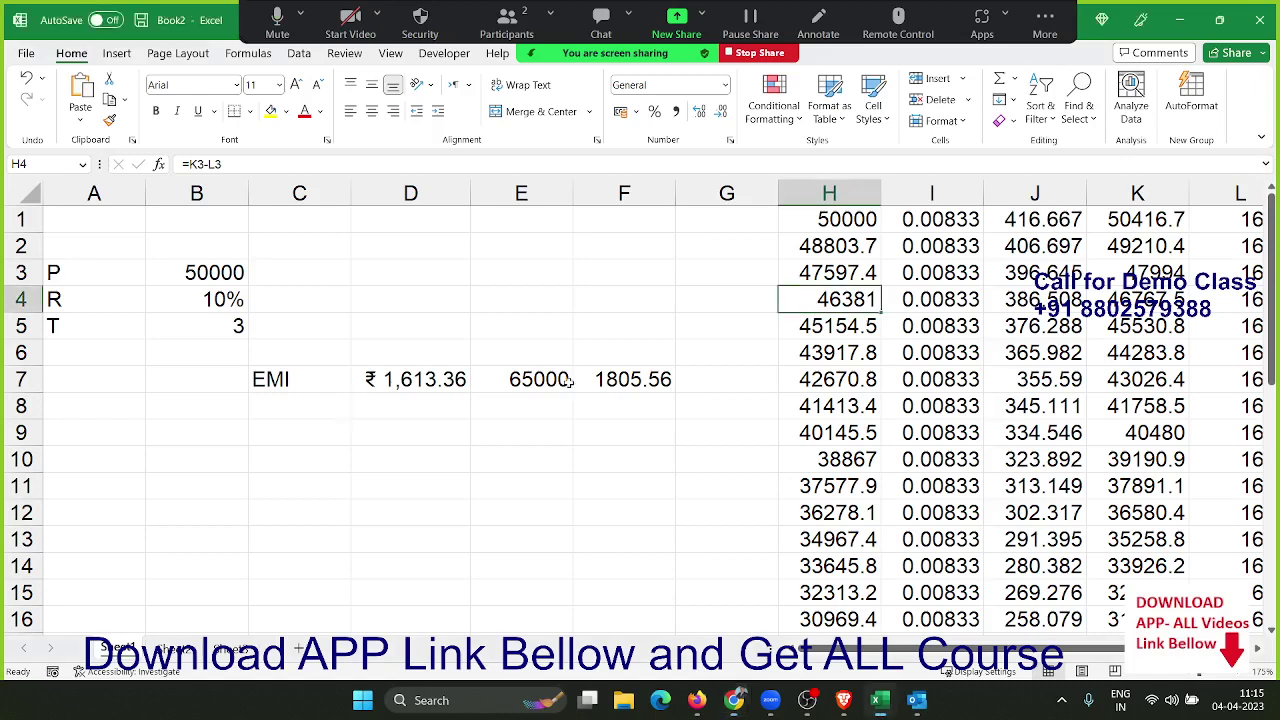
left_click(341, 385)
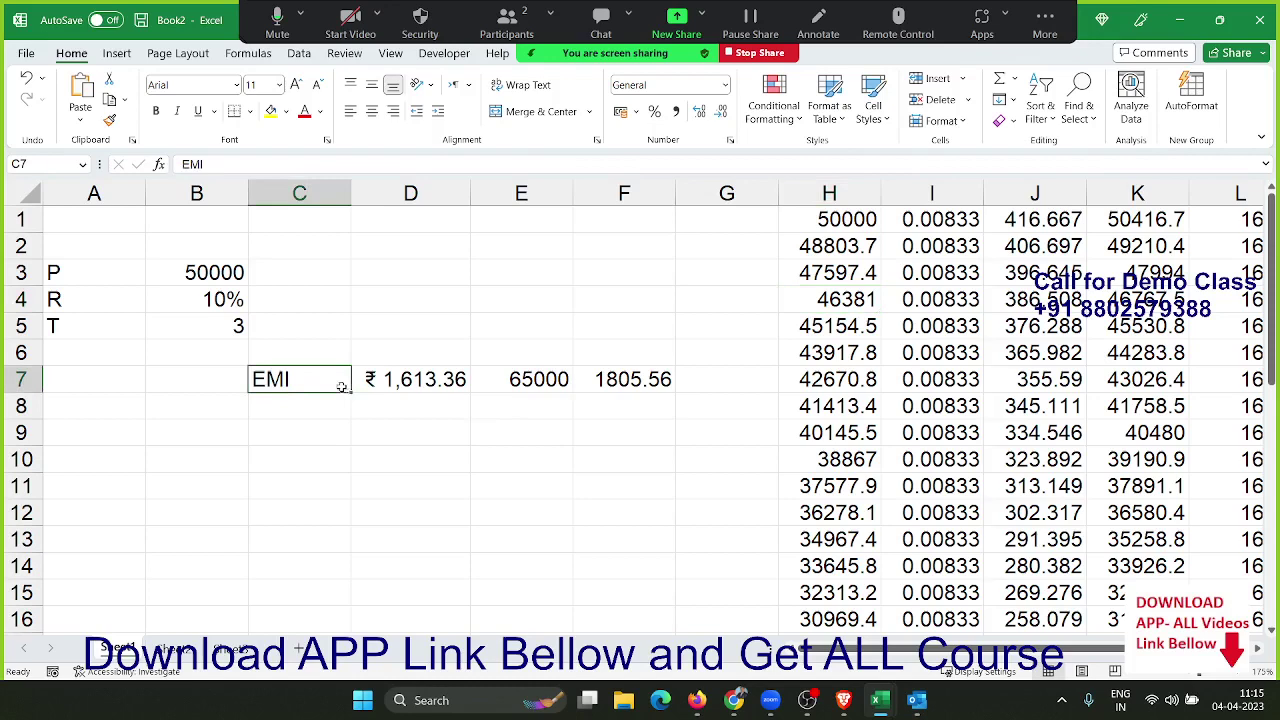
left_click(105, 430)
left_click(106, 410)
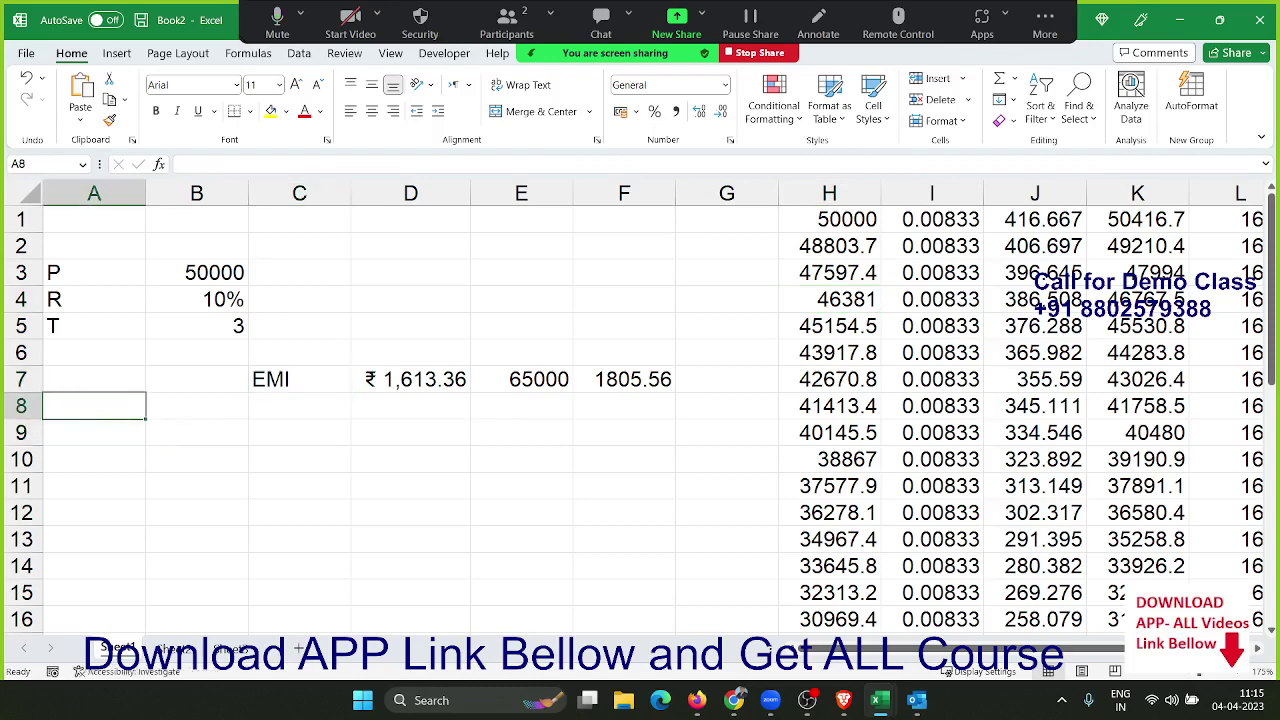
key("alt+Tab")
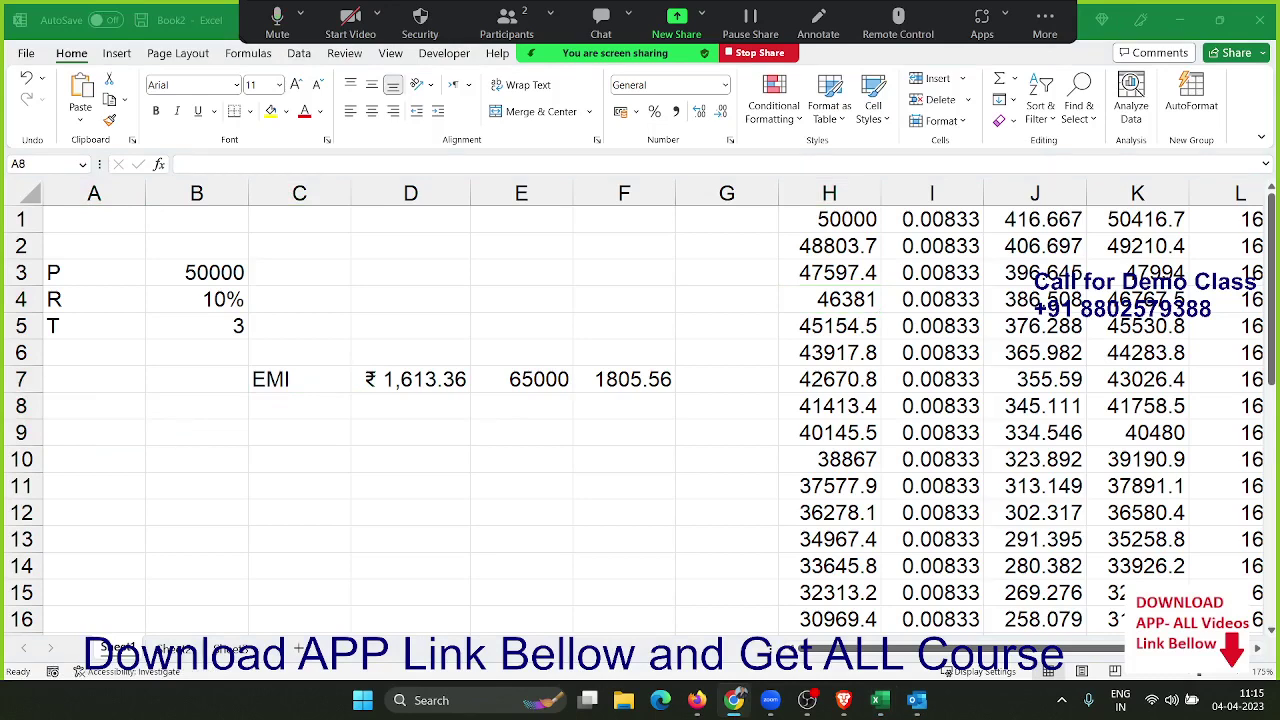
- Enter the FV 50000 and R 5% labels and values in A9:B10
key("alt+Tab")
left_click(104, 440)
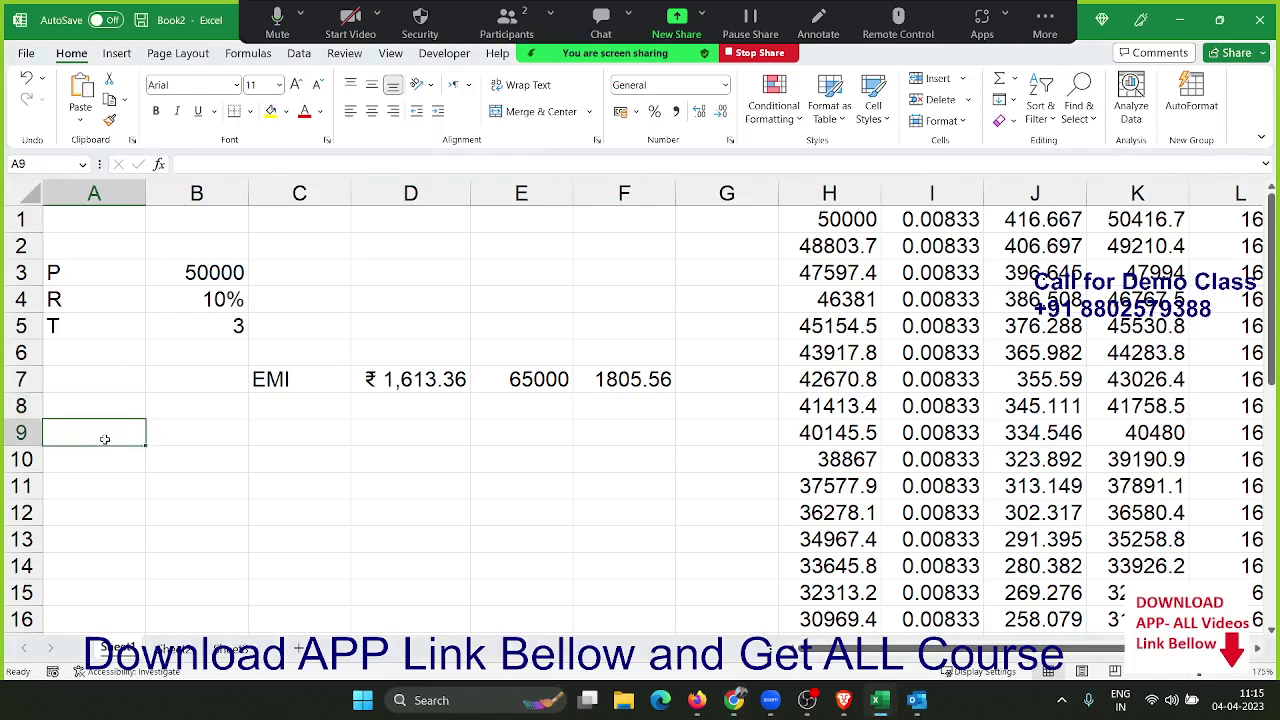
type("FV")
key("Tab")
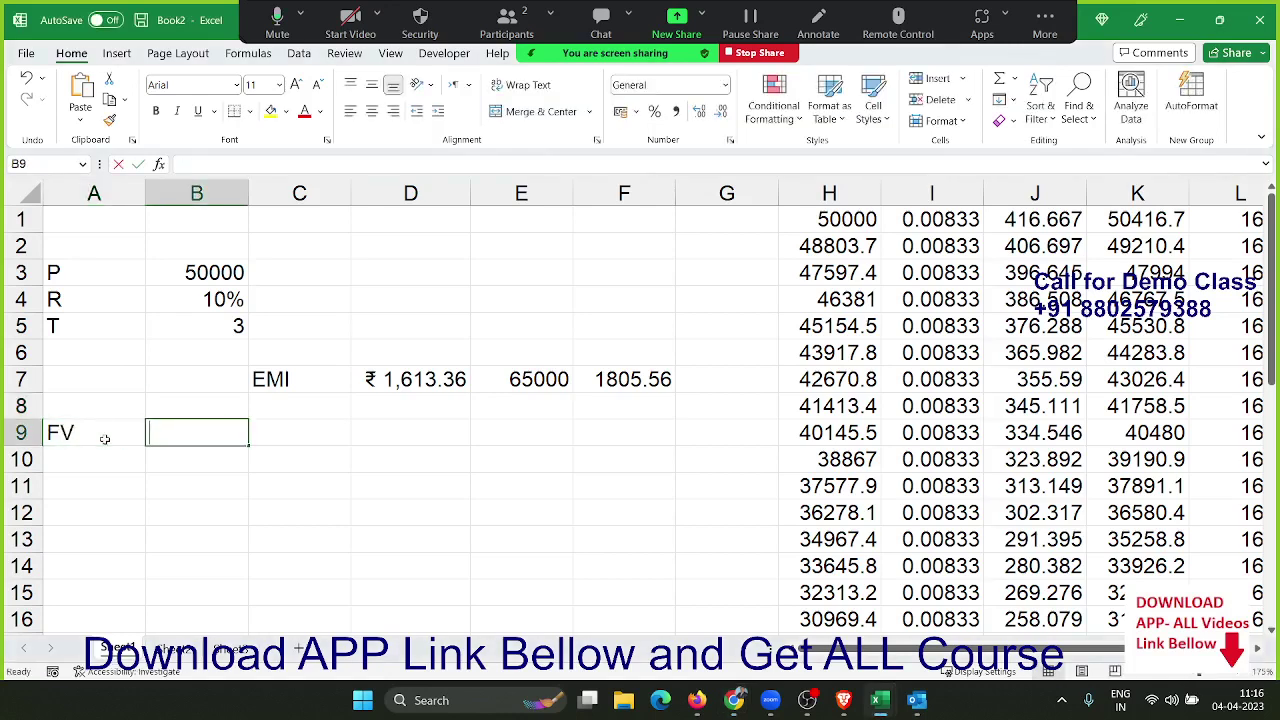
type("50000")
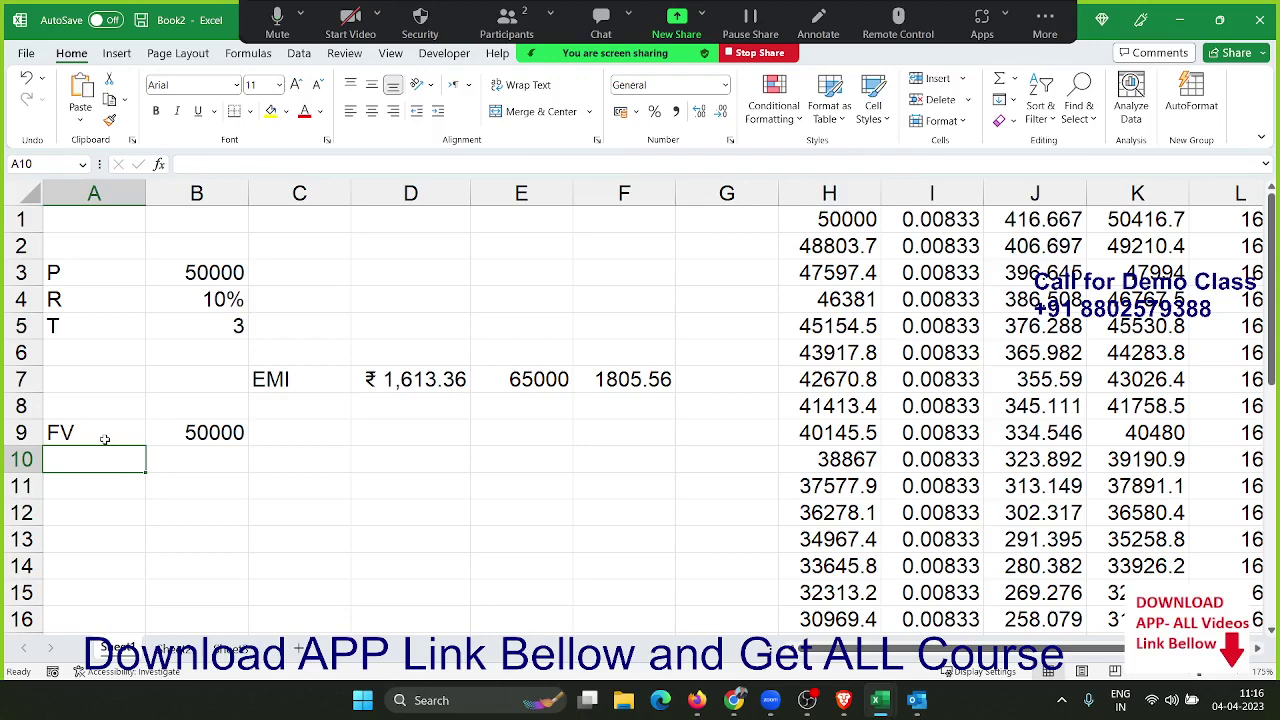
type("R")
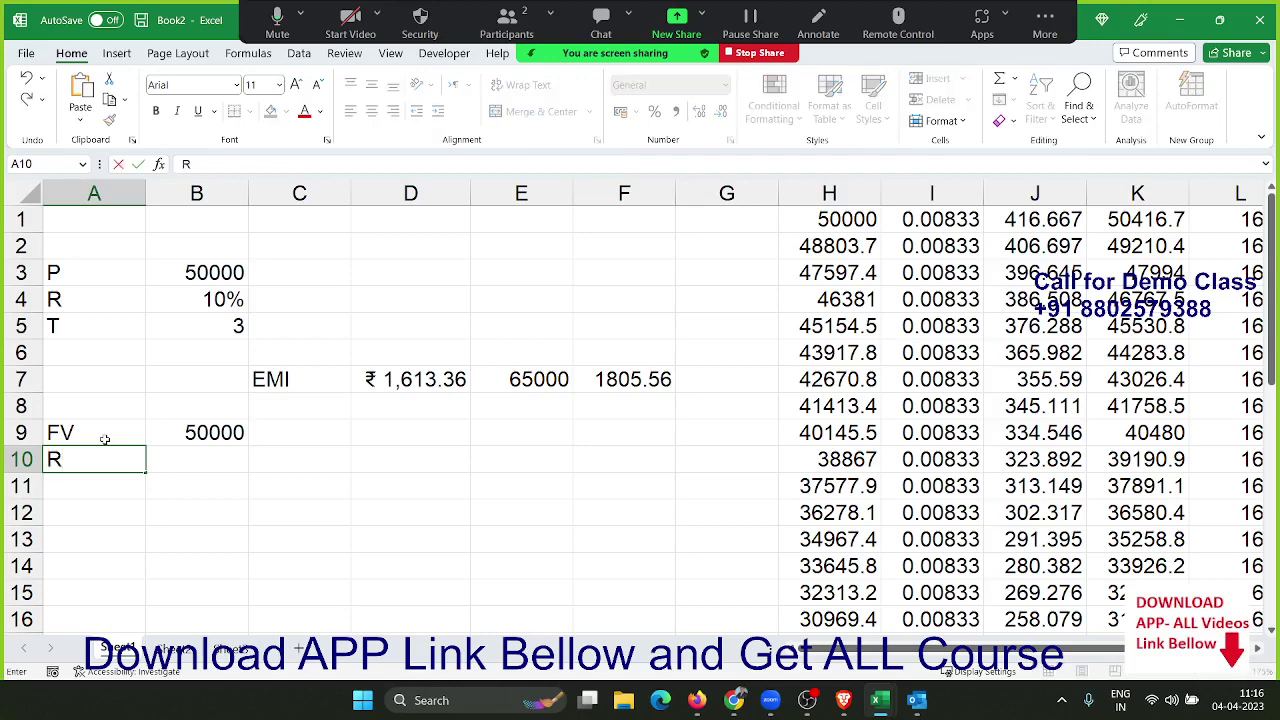
key("Tab")
type("5%")
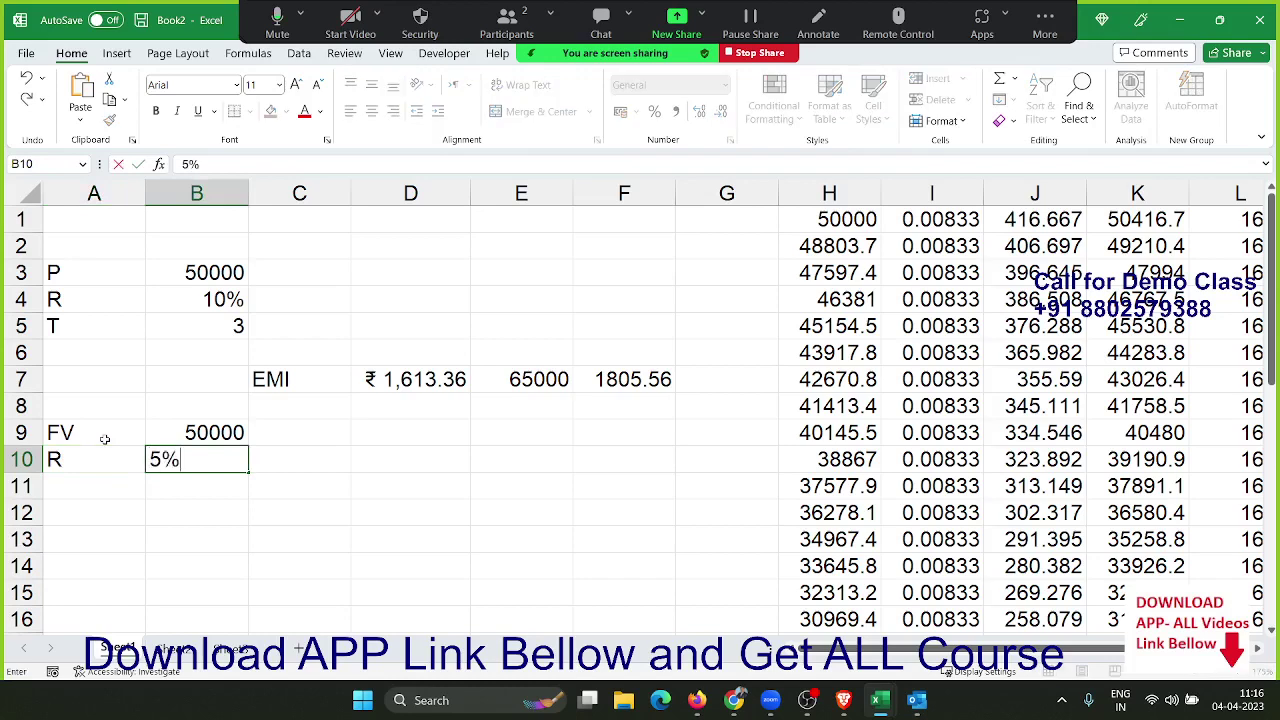
key("Return")
- Add the T tenure of 3 in row 11 and an EMI label in C13
type("T")
key("Tab")
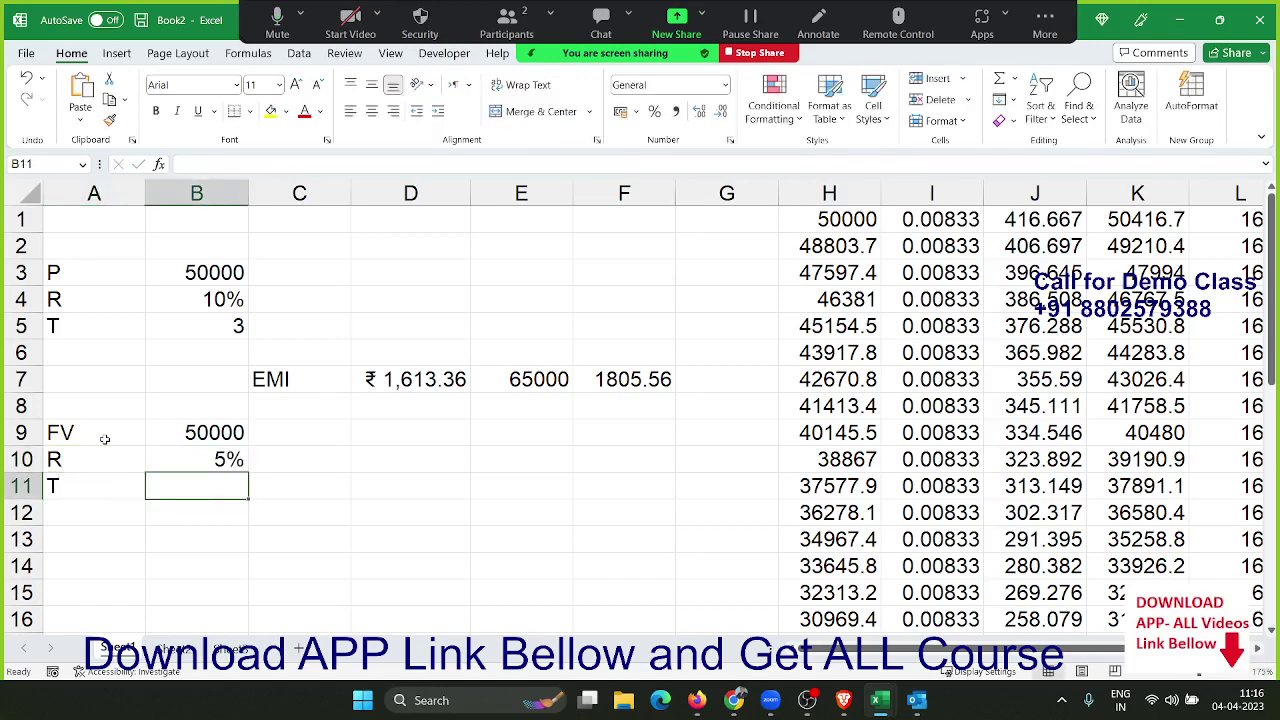
type("6")
key("Return")
key("Right")
key("Down")
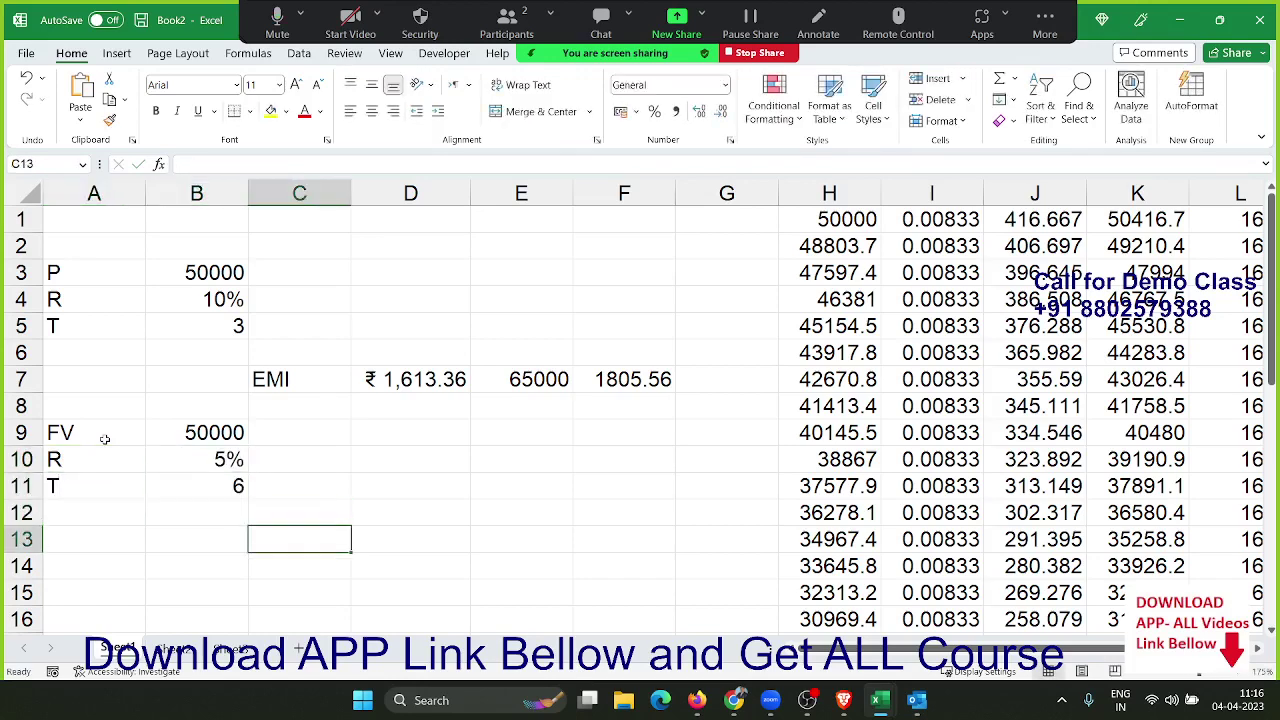
type("EM")
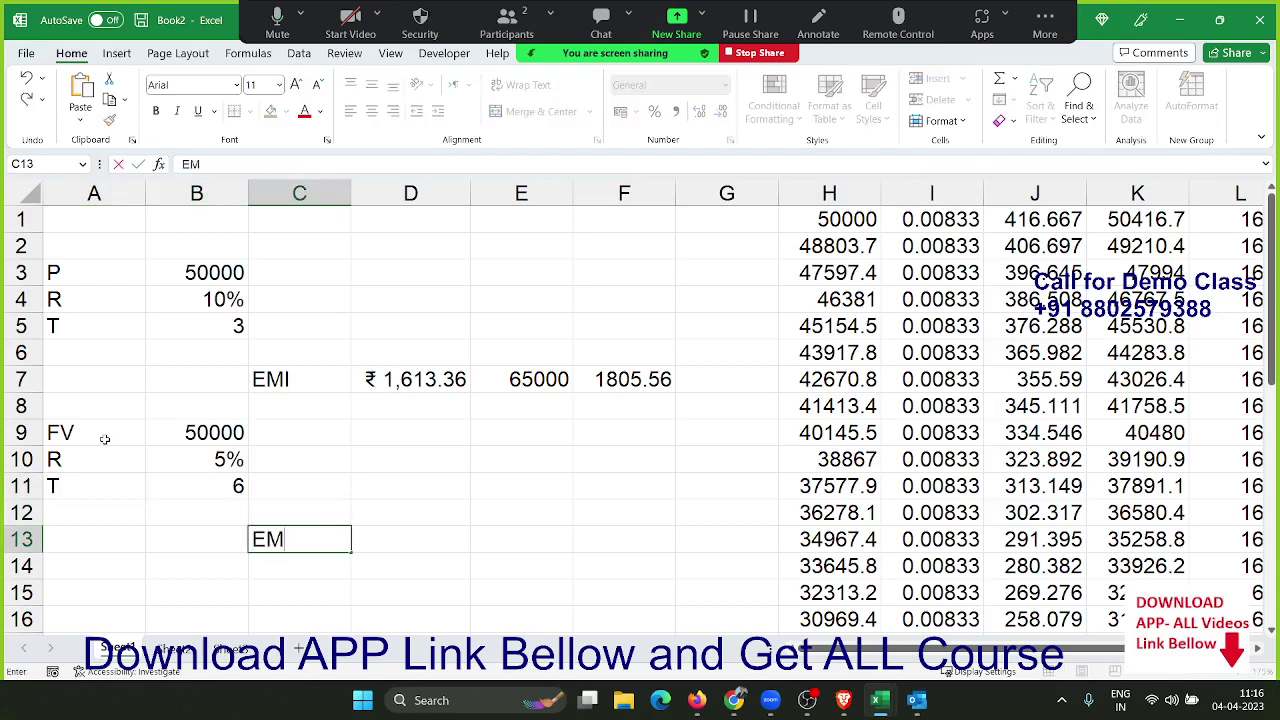
type("I")
key("Tab")
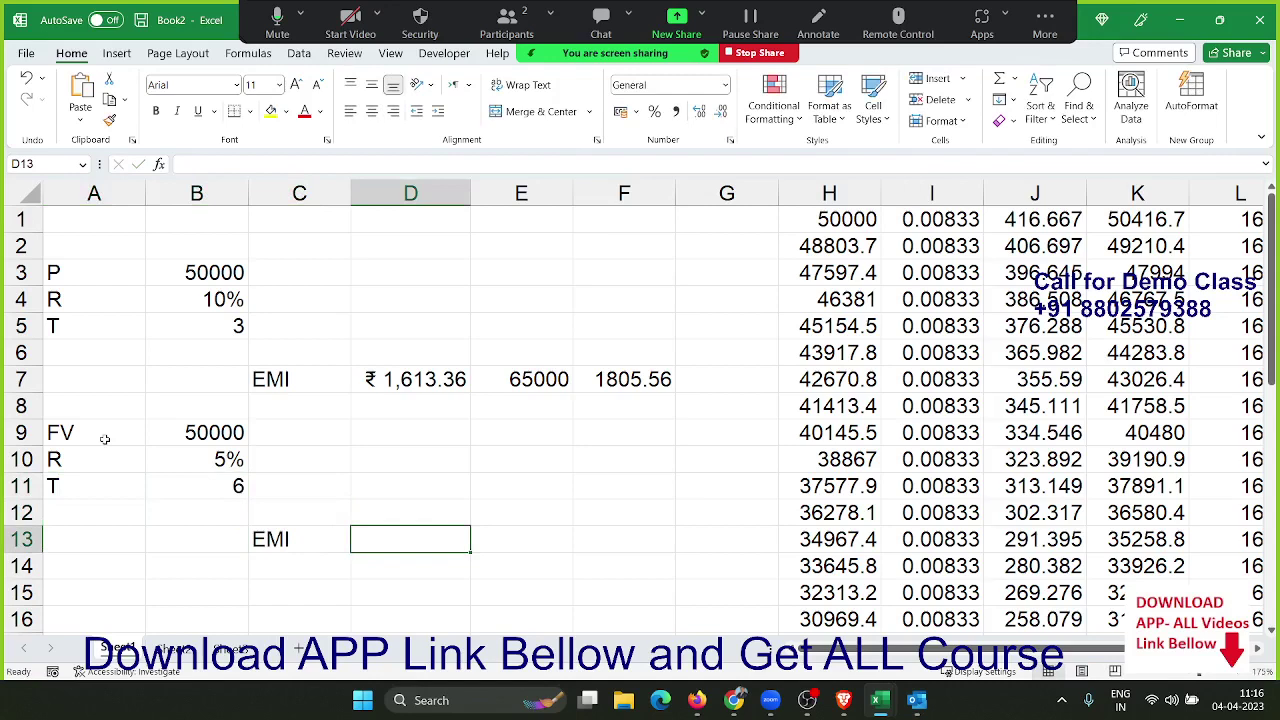
double_click(175, 476)
key("Escape")
type("3")
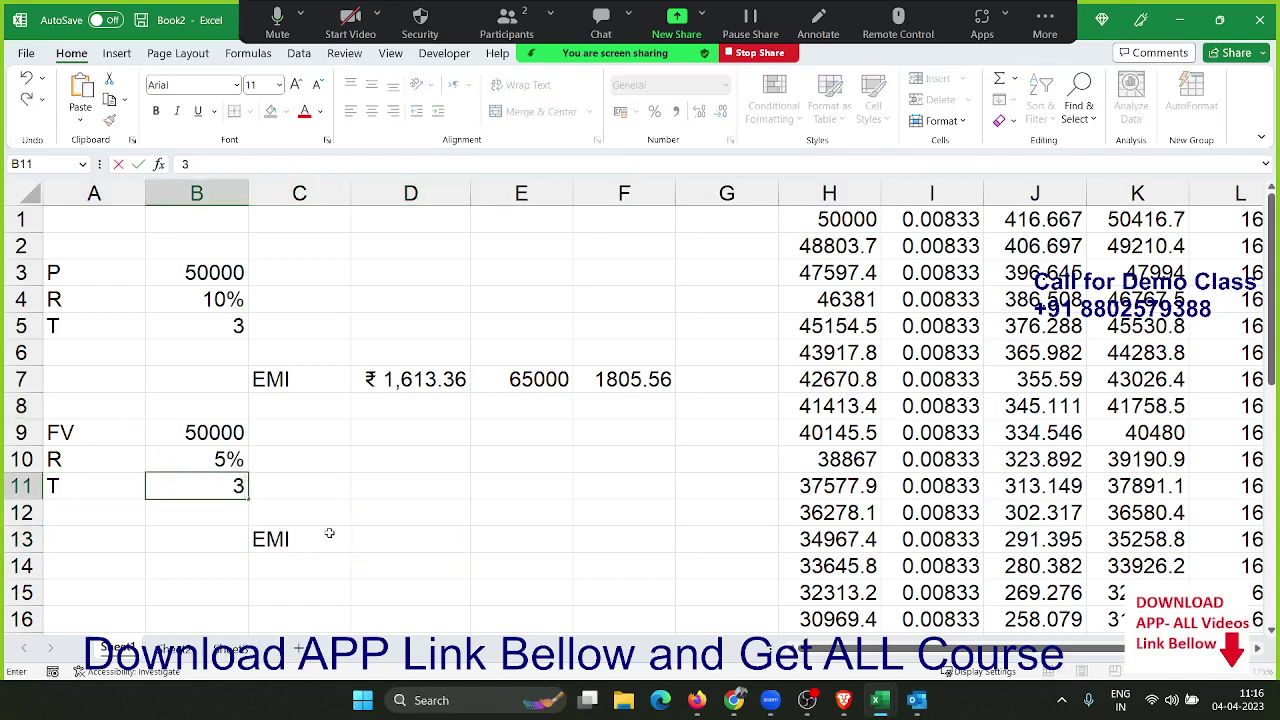
left_click(332, 533)
- Start a PMT formula in D13 using the B10/12 monthly rate
left_click(355, 539)
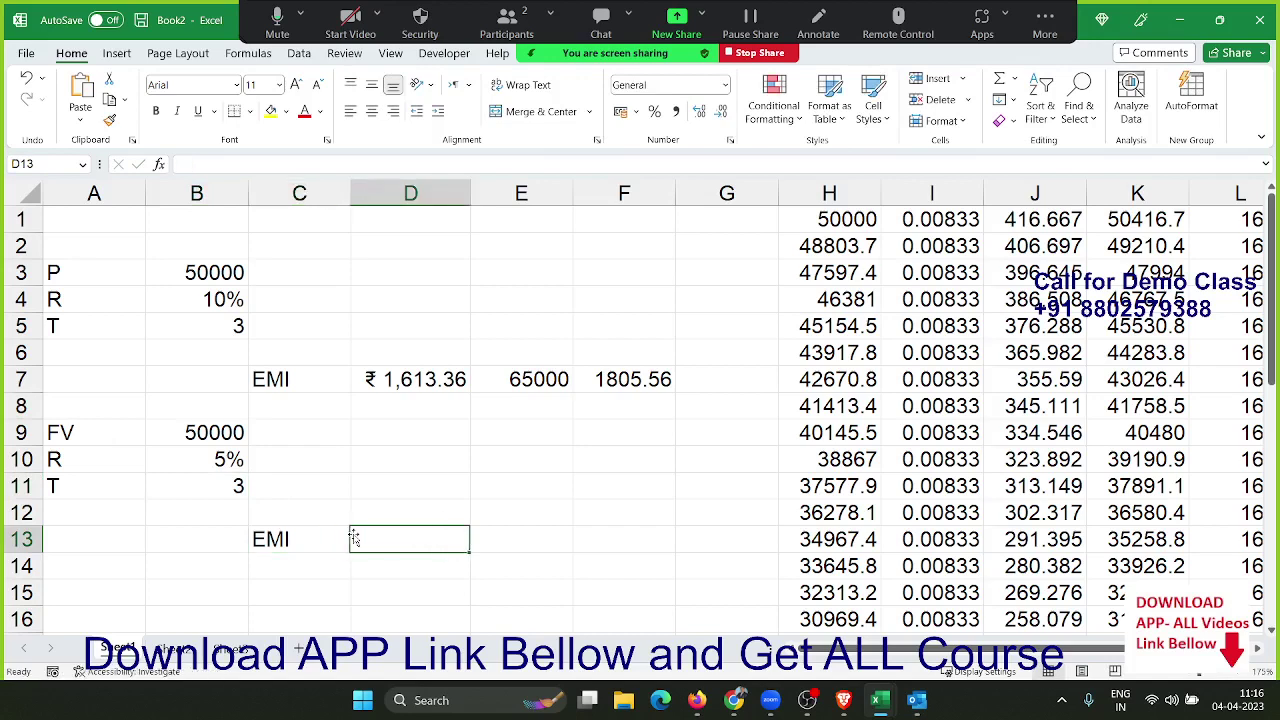
type("=pv")
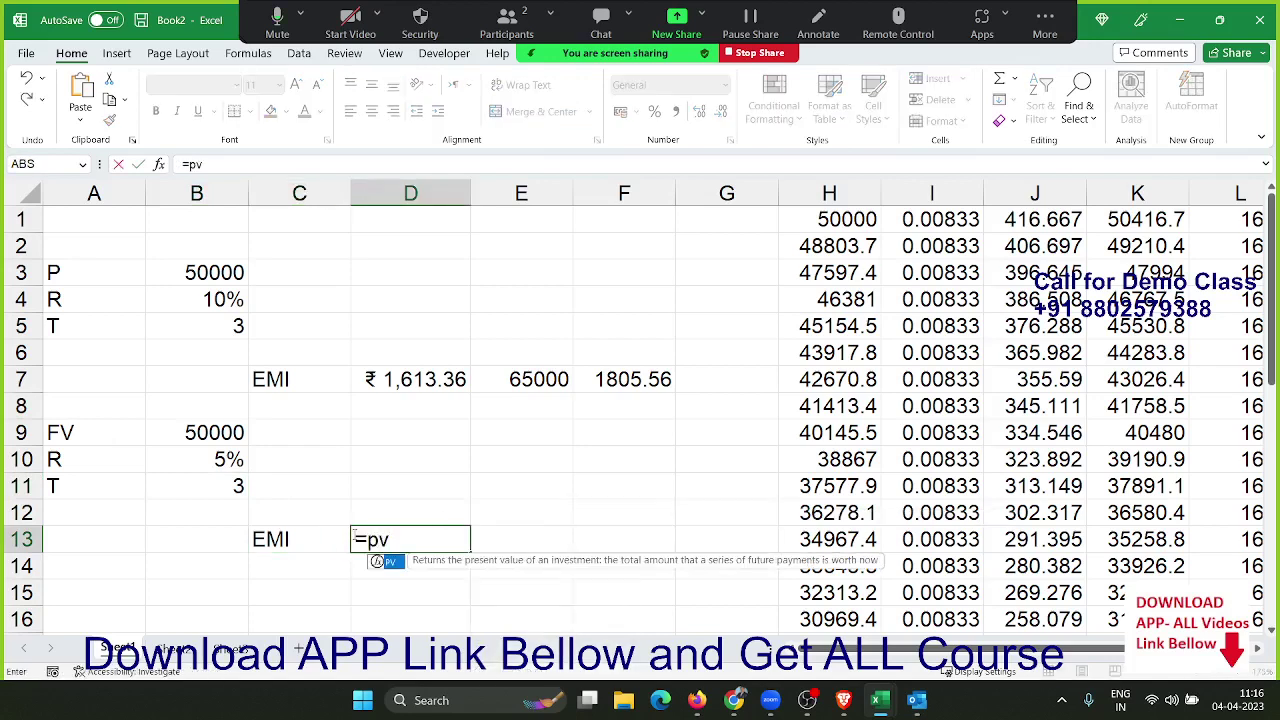
key("BackSpace")
key("BackSpace")
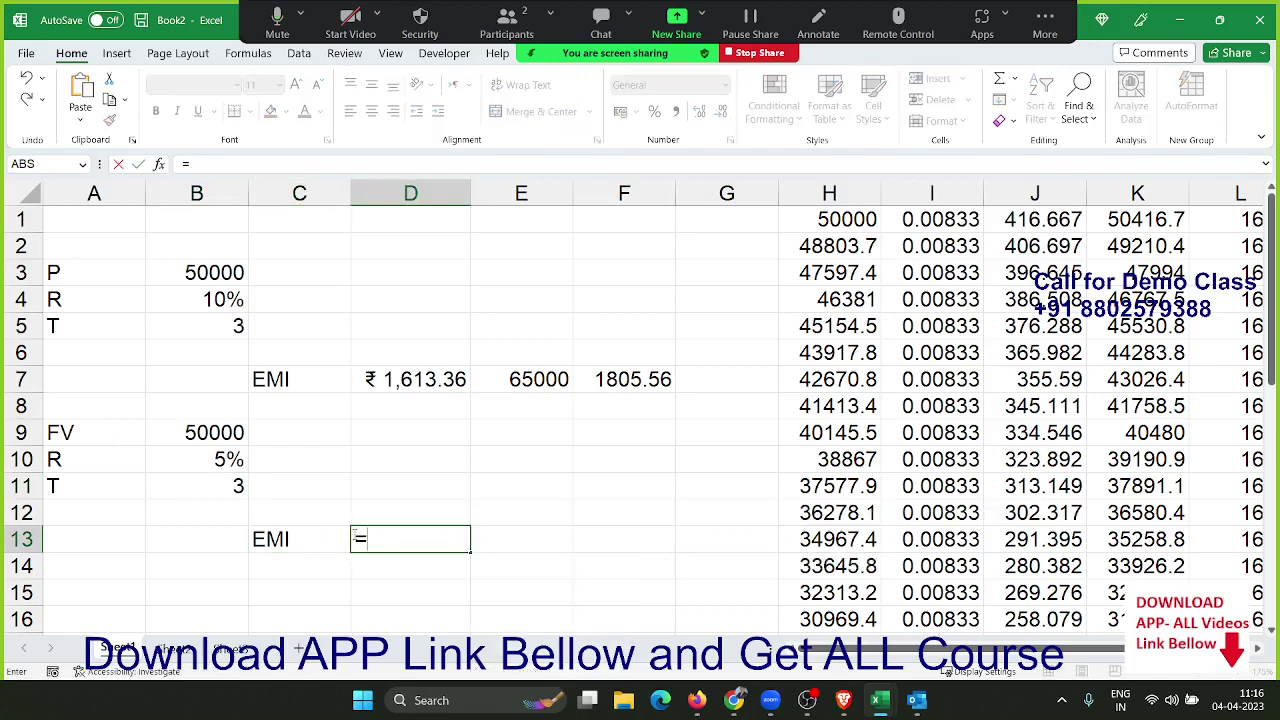
type("pmt")
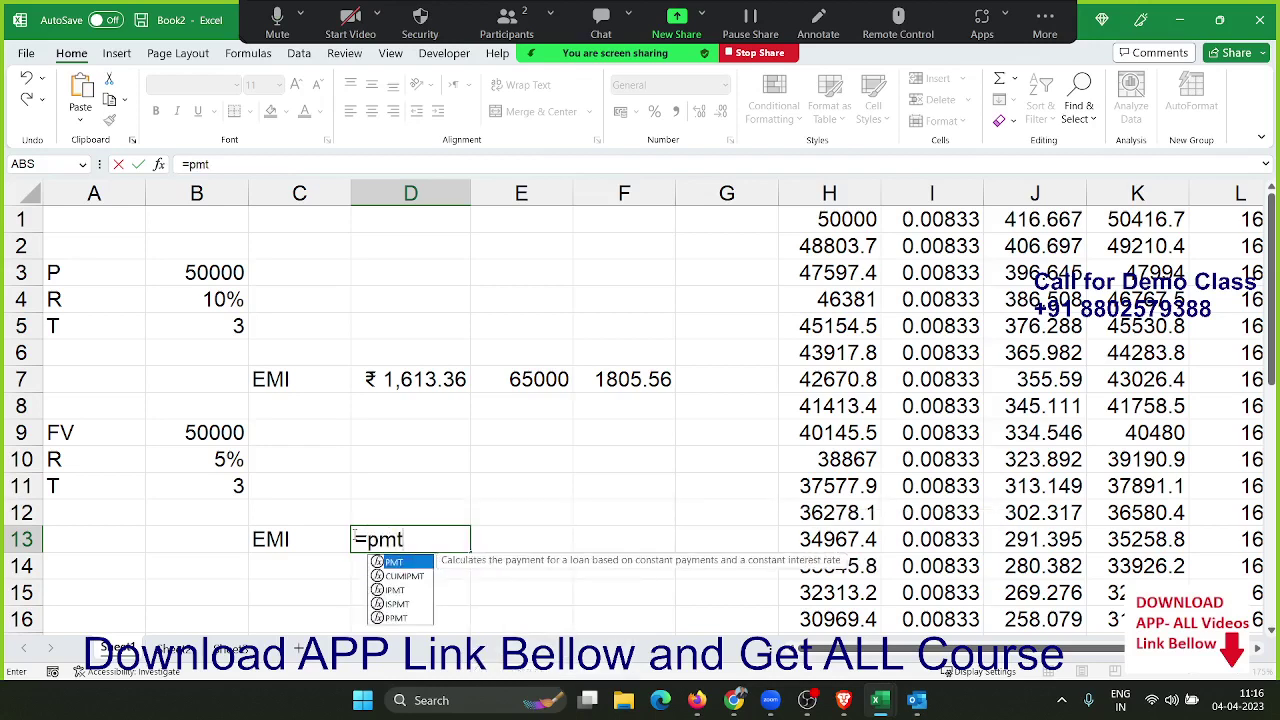
key("Tab")
left_click(230, 457)
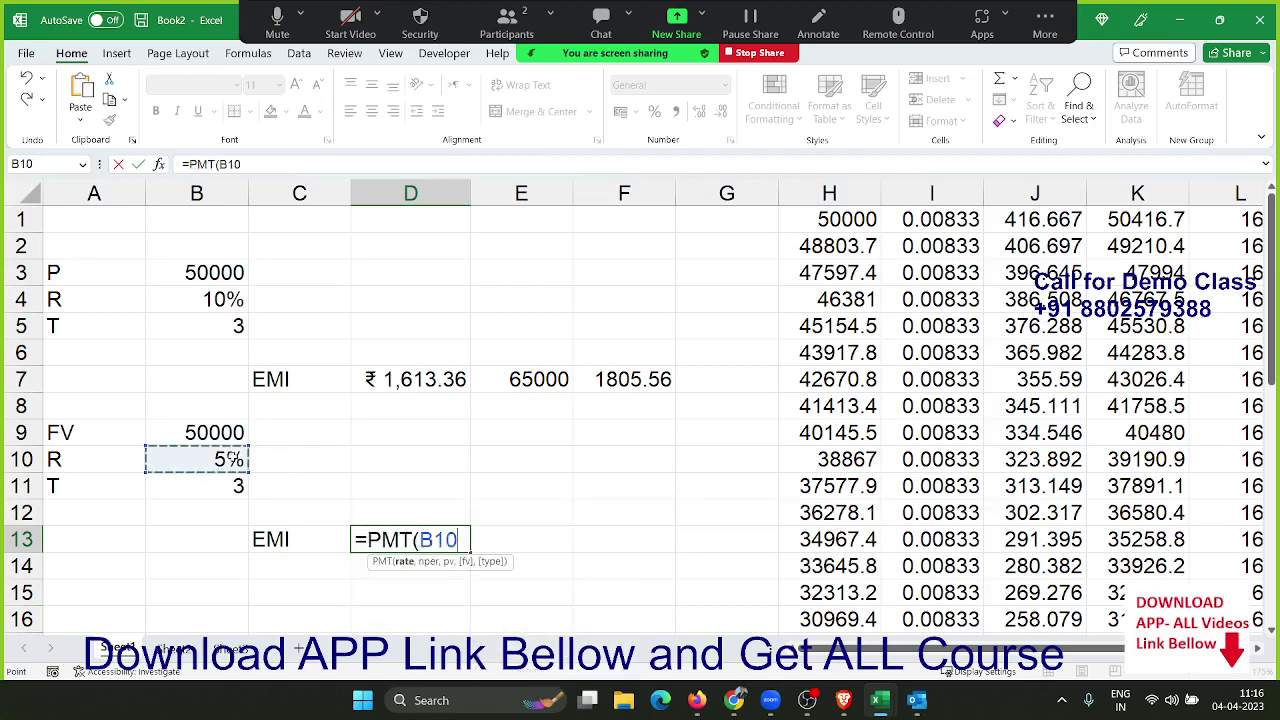
type("/12")
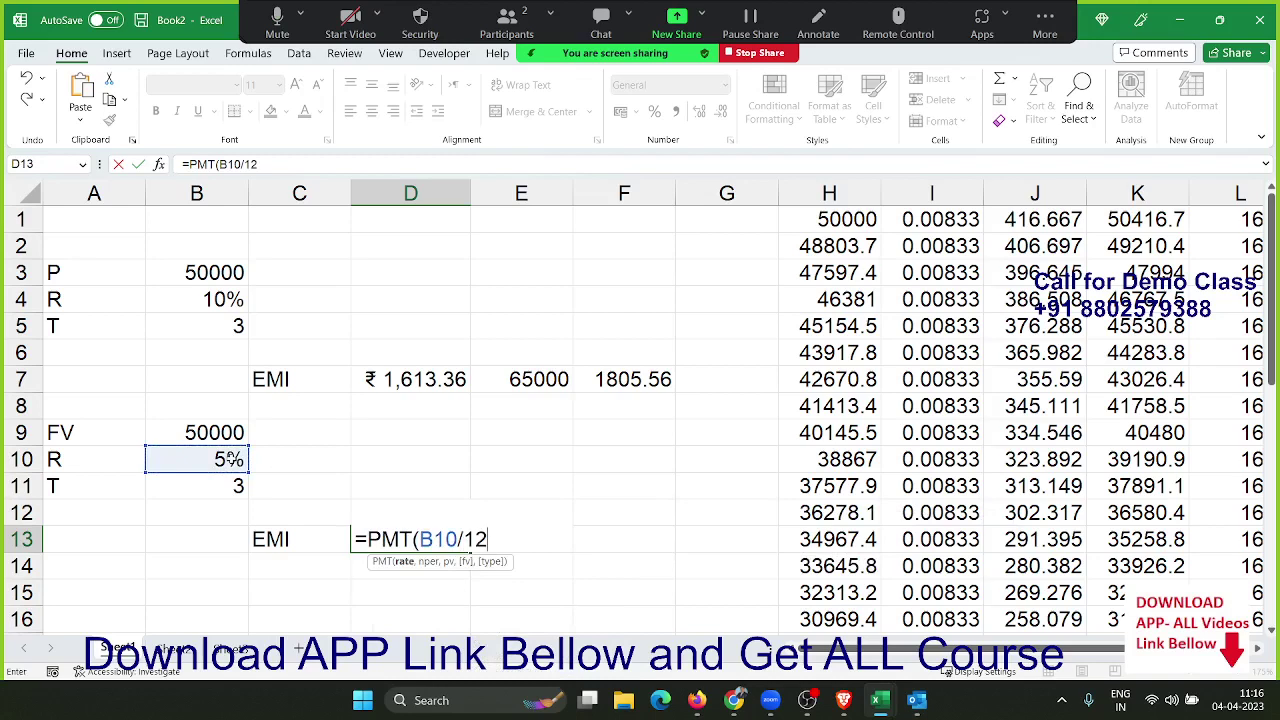
type(",")
- Complete =PMT(B10/12,B11*12,,B9) with B9 as future value, giving ₹ -1,290.21
left_click(223, 484)
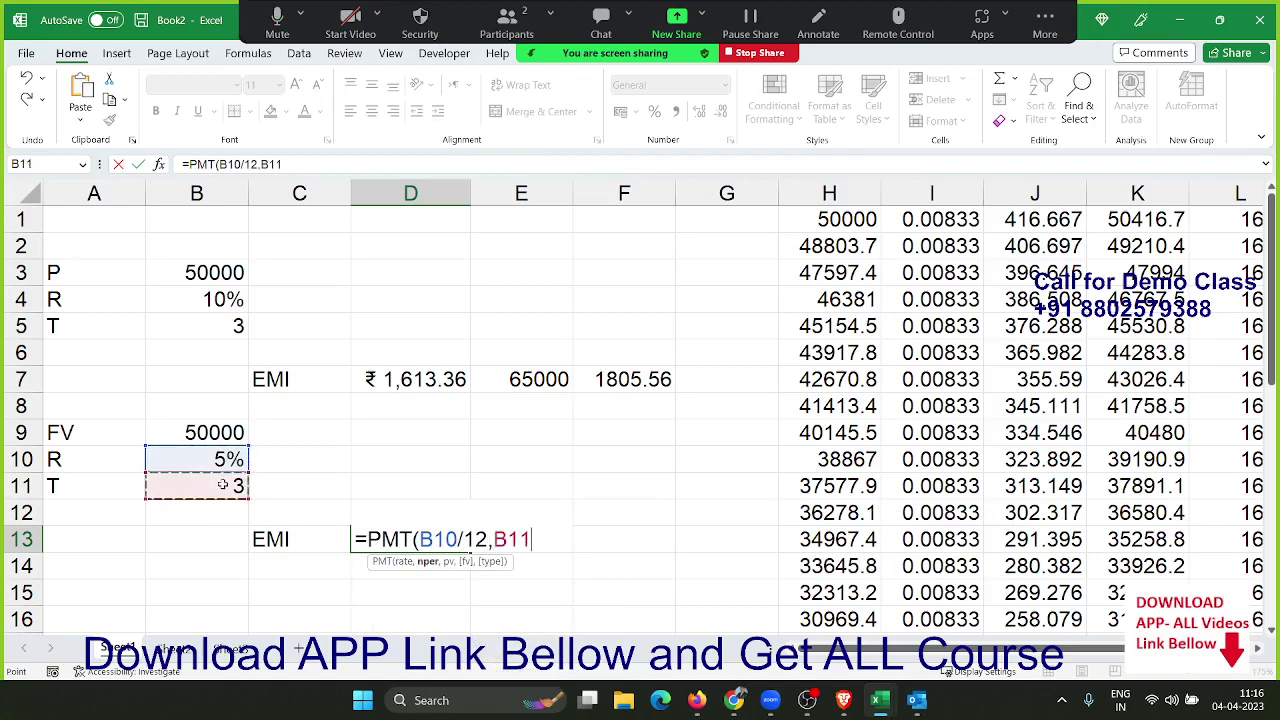
type("*12,")
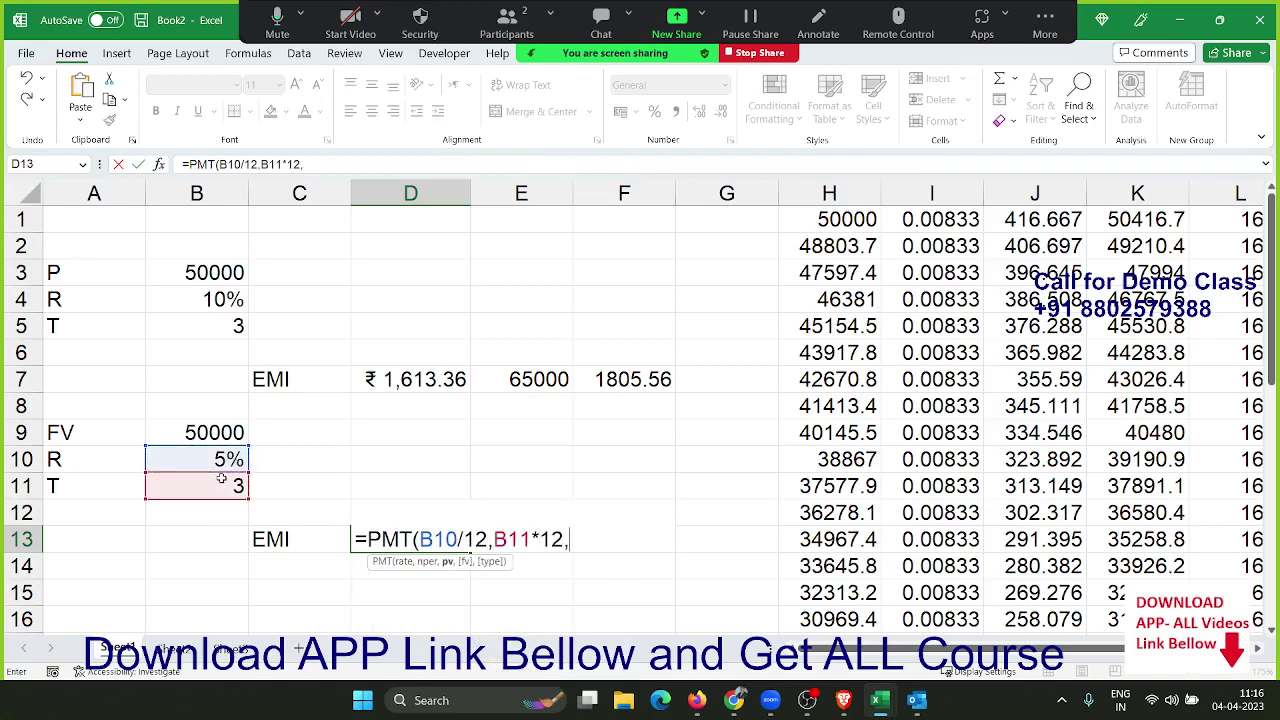
type(",")
left_click(219, 426)
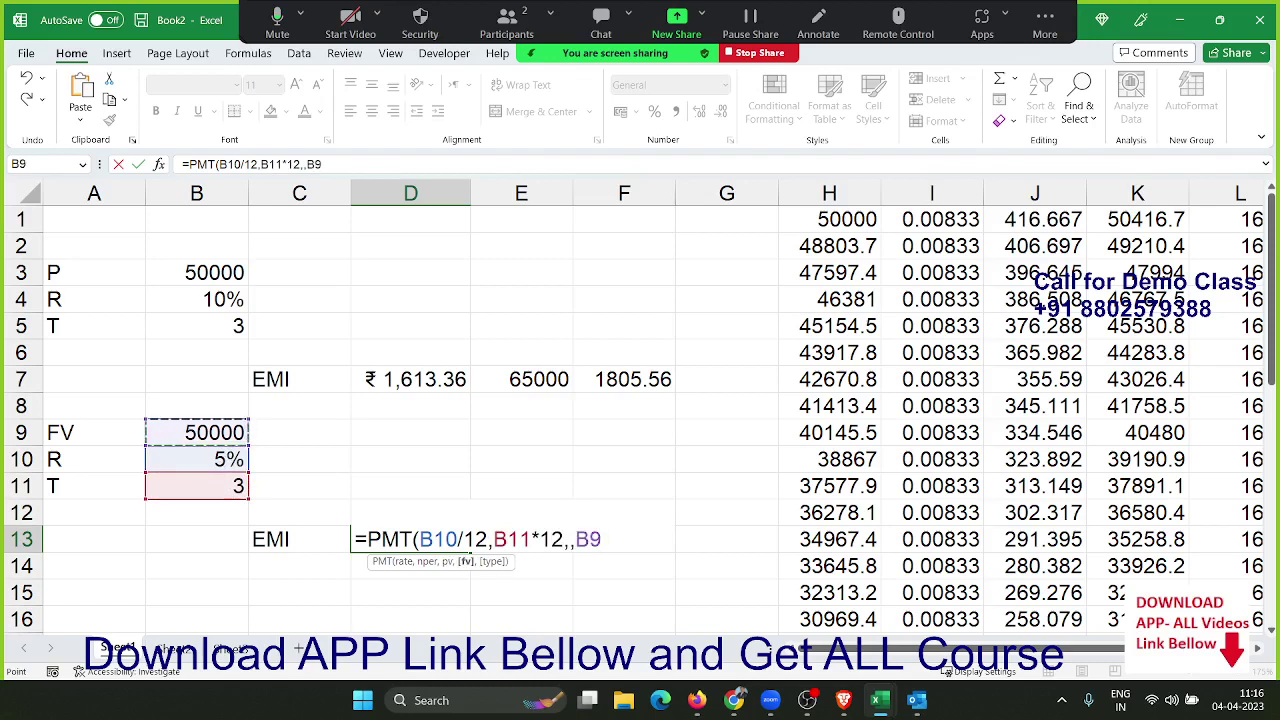
key("alt+Tab")
left_click(470, 541)
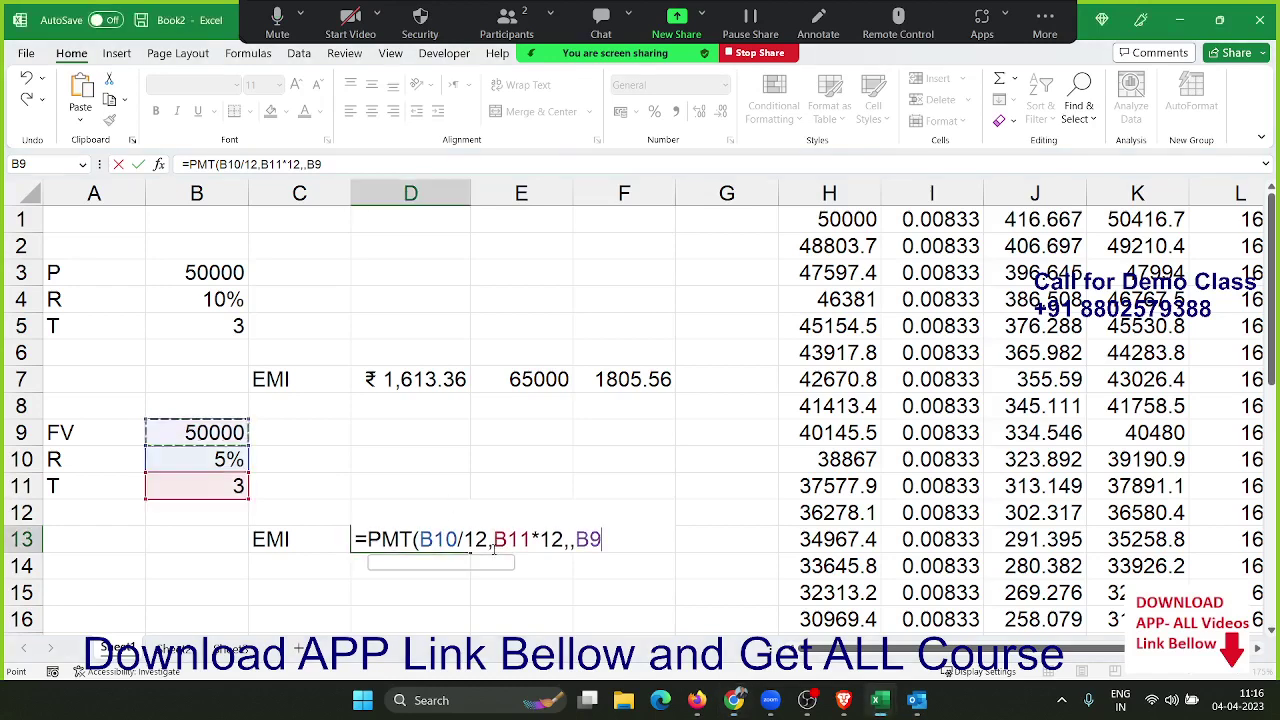
key("Return")
left_click(457, 544)
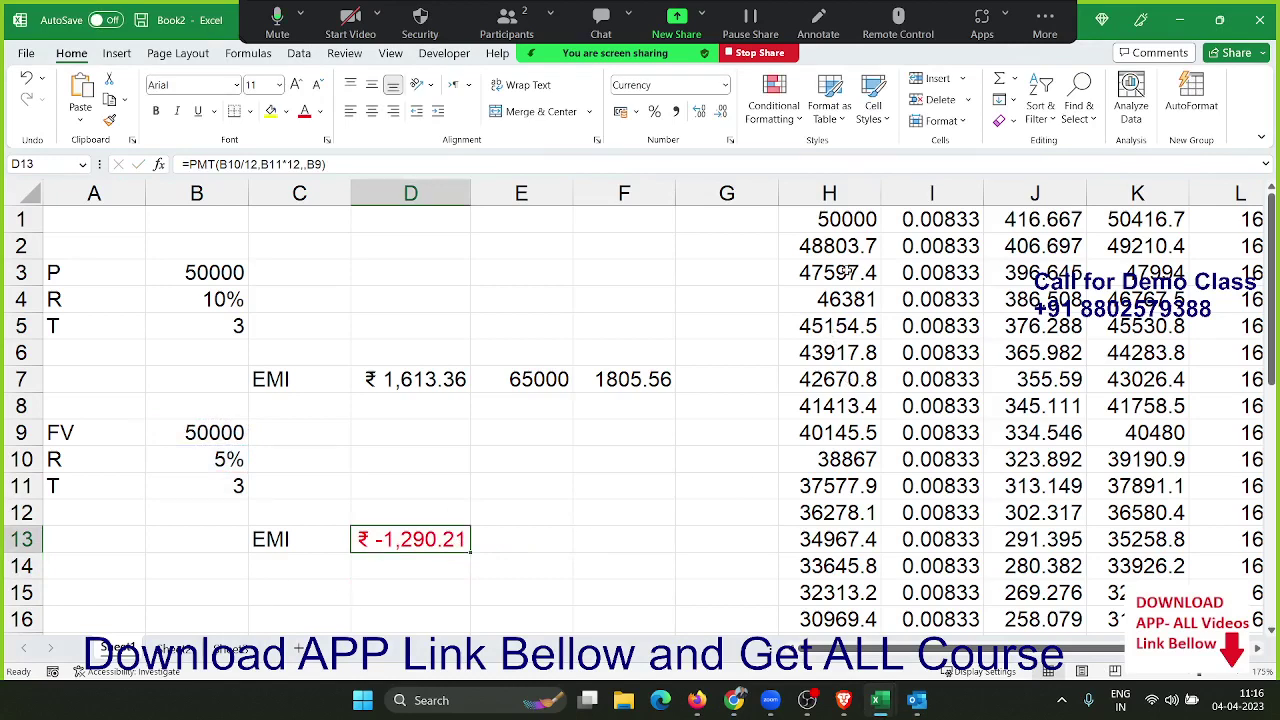
left_click_drag(842, 270, 966, 392)
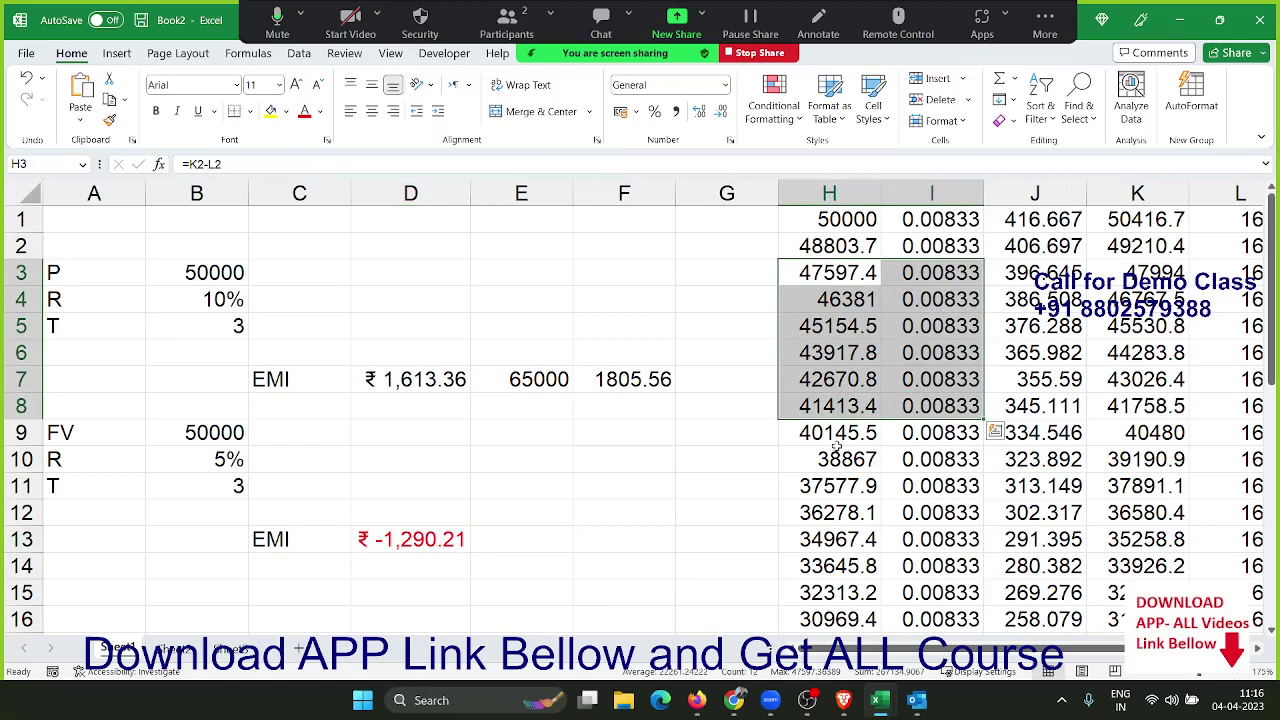
left_click(73, 564)
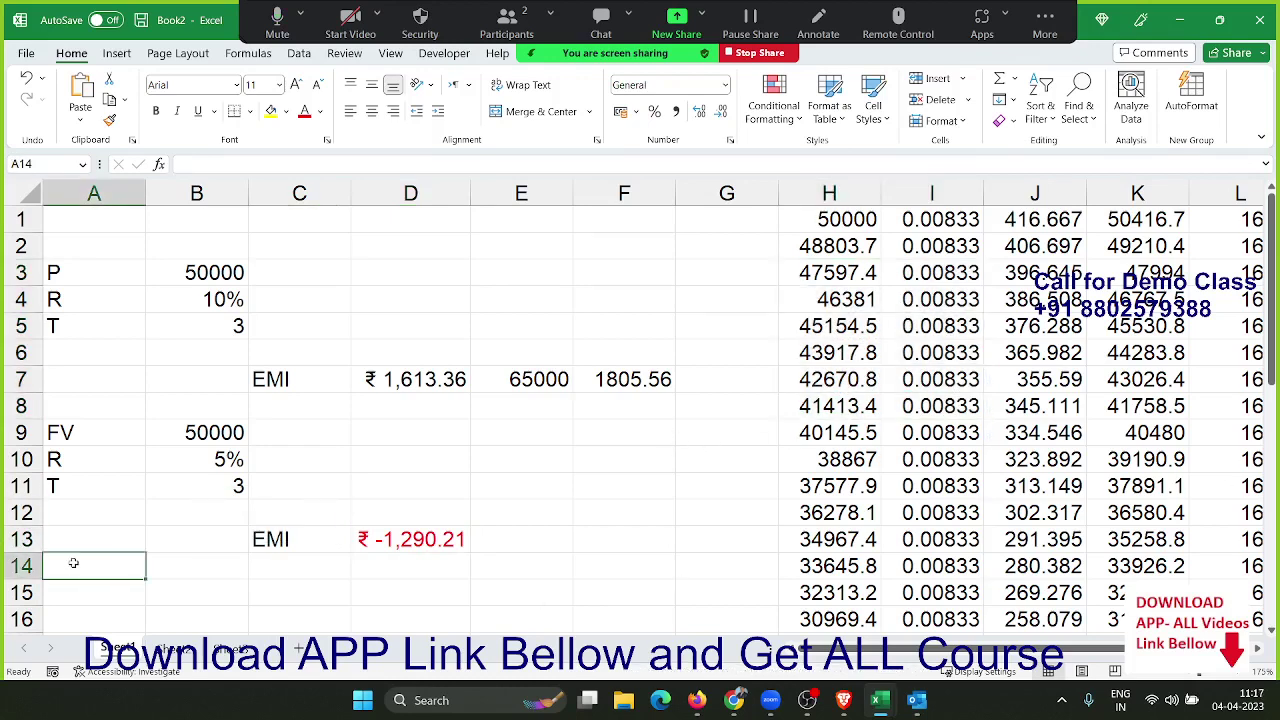
- Enter EMI 2000 and R 5% in A15:B16 as a new input block
scroll(73, 564, "down", 1)
scroll(72, 562, "down", 1)
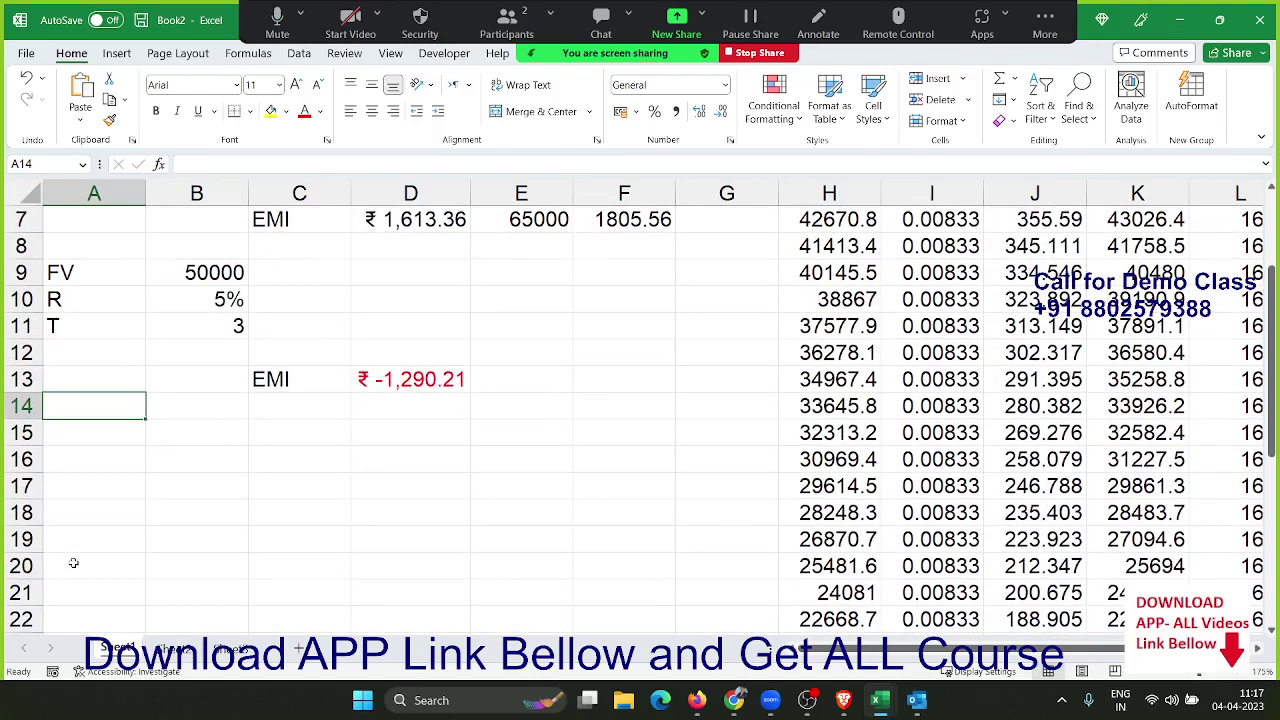
left_click(67, 431)
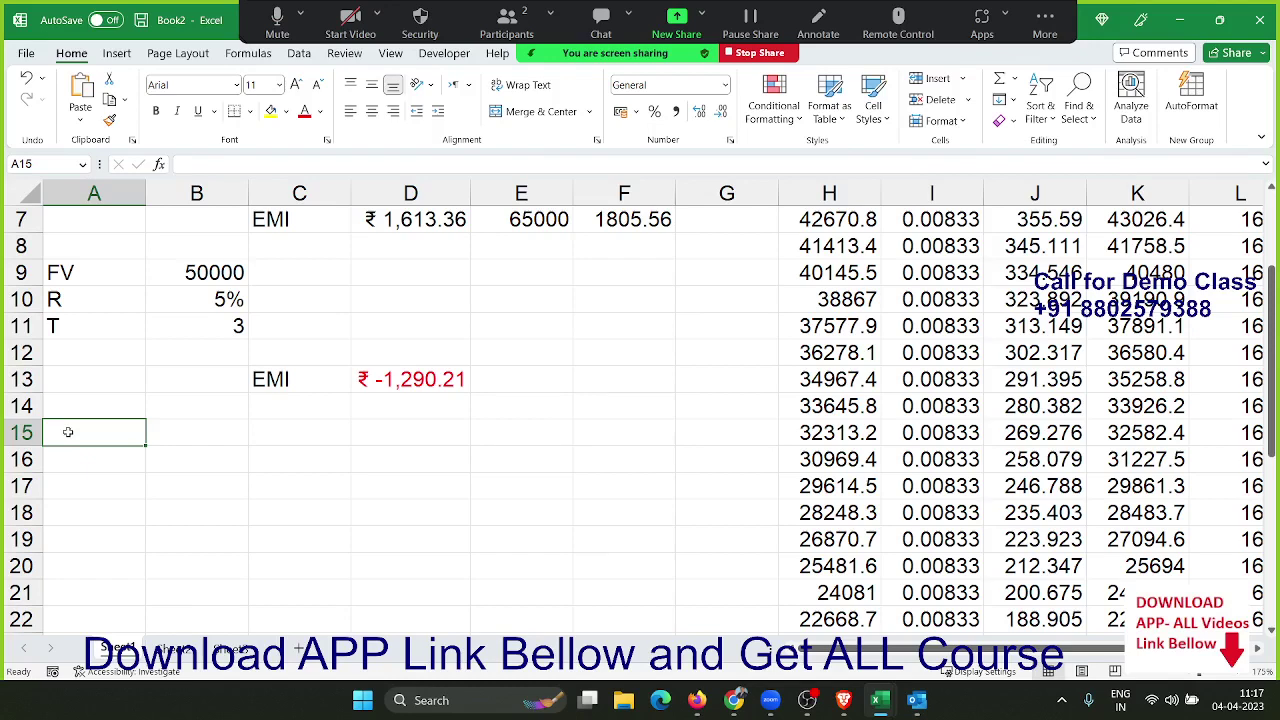
type("E")
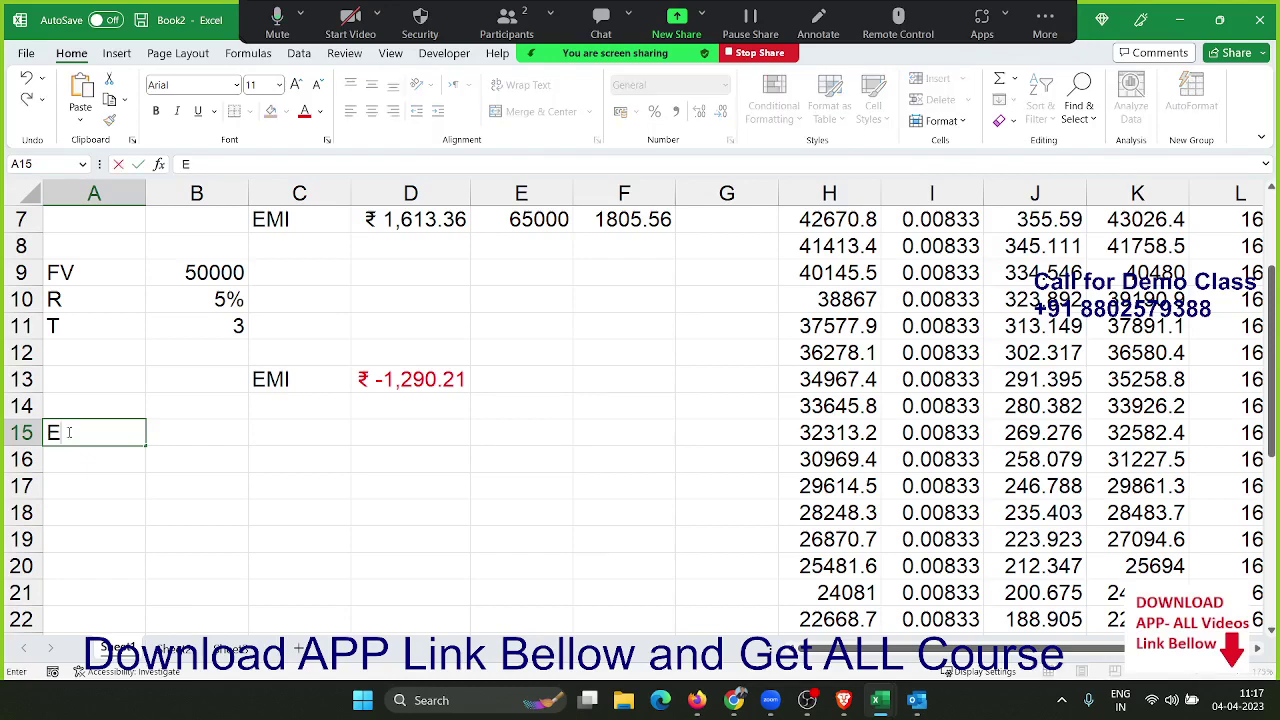
type("MI")
key("Tab")
type("200")
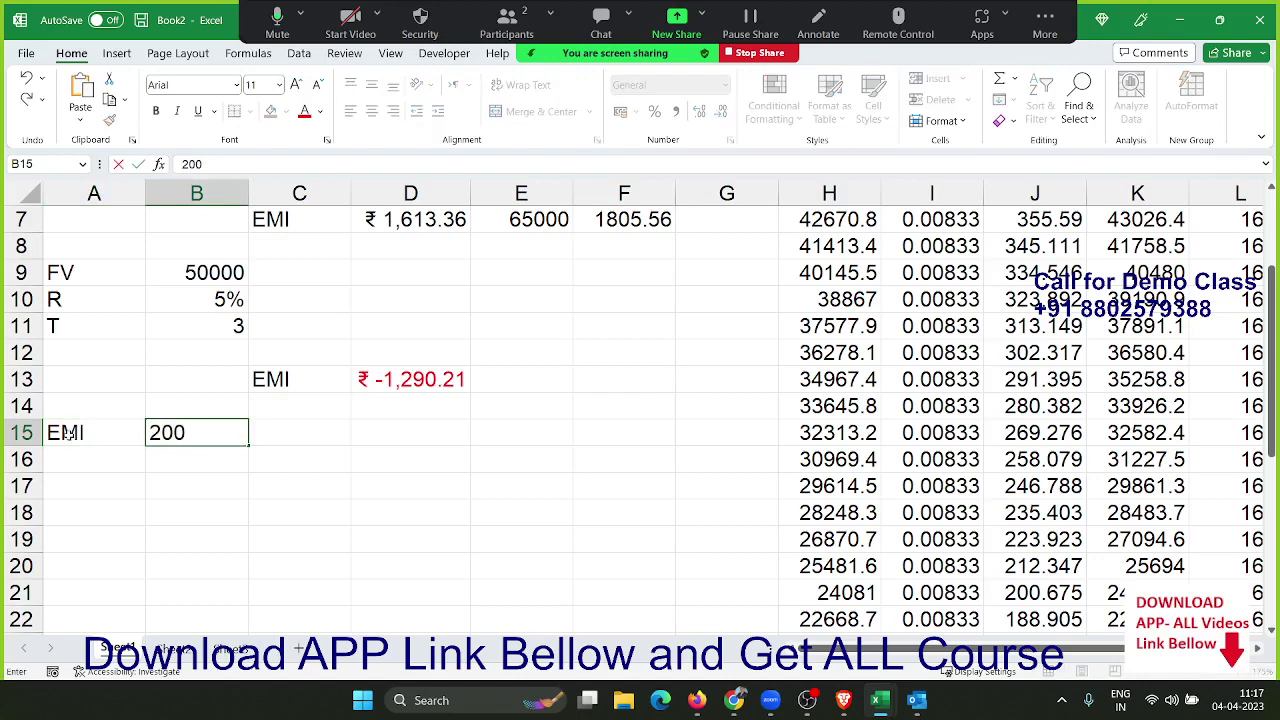
type("0")
key("Return")
type("R")
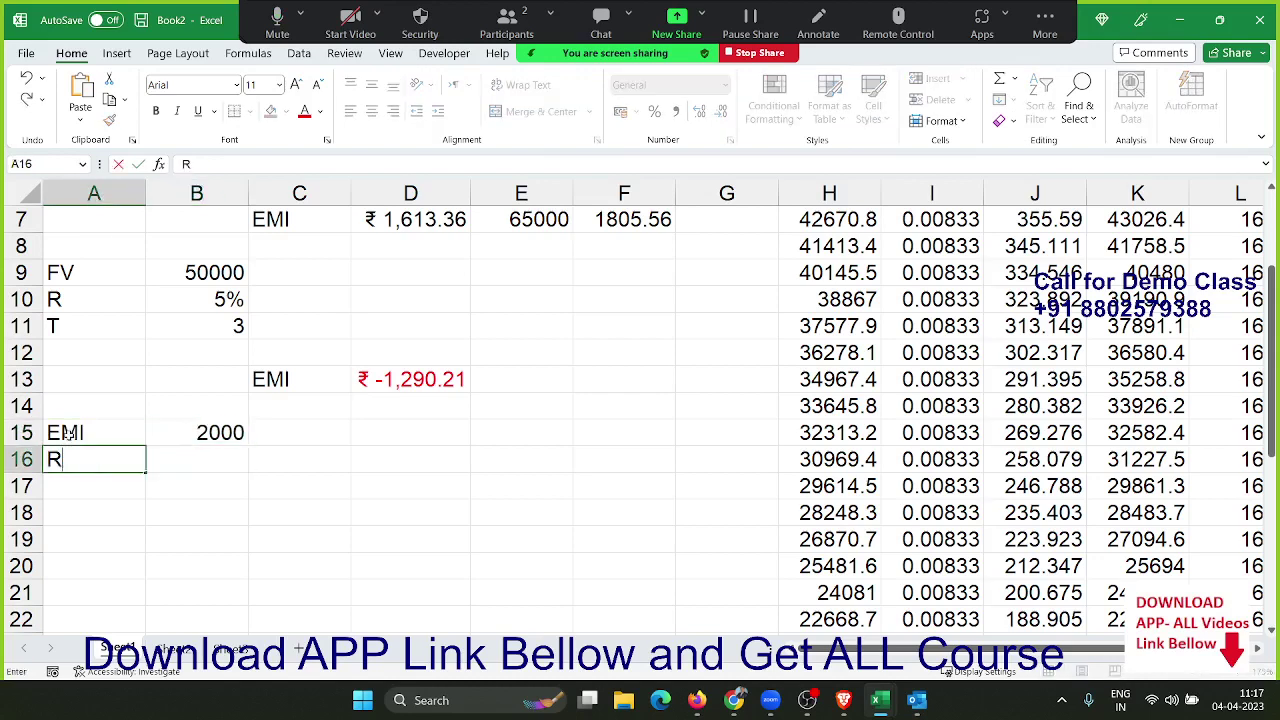
key("Tab")
type("5%")
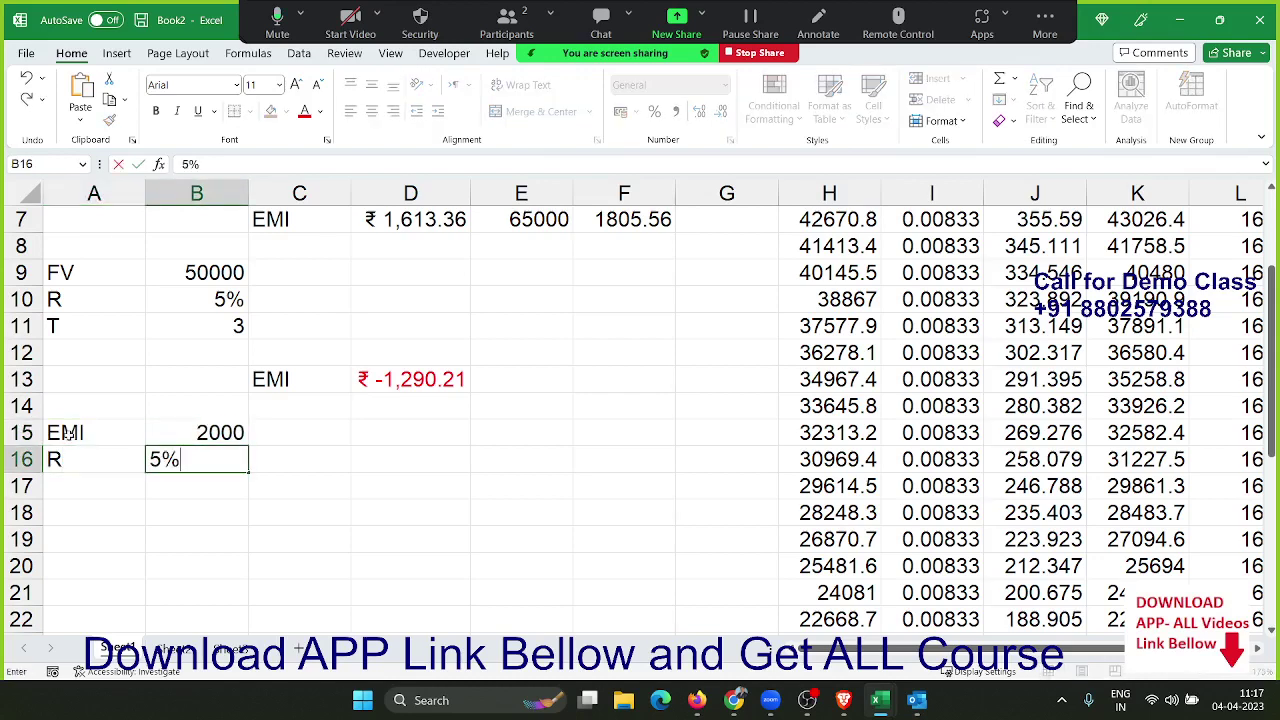
key("Return")
- Enter T 3 in row 17, add an Amt label in C18, and begin an FV formula in D18
type("T")
key("Tab")
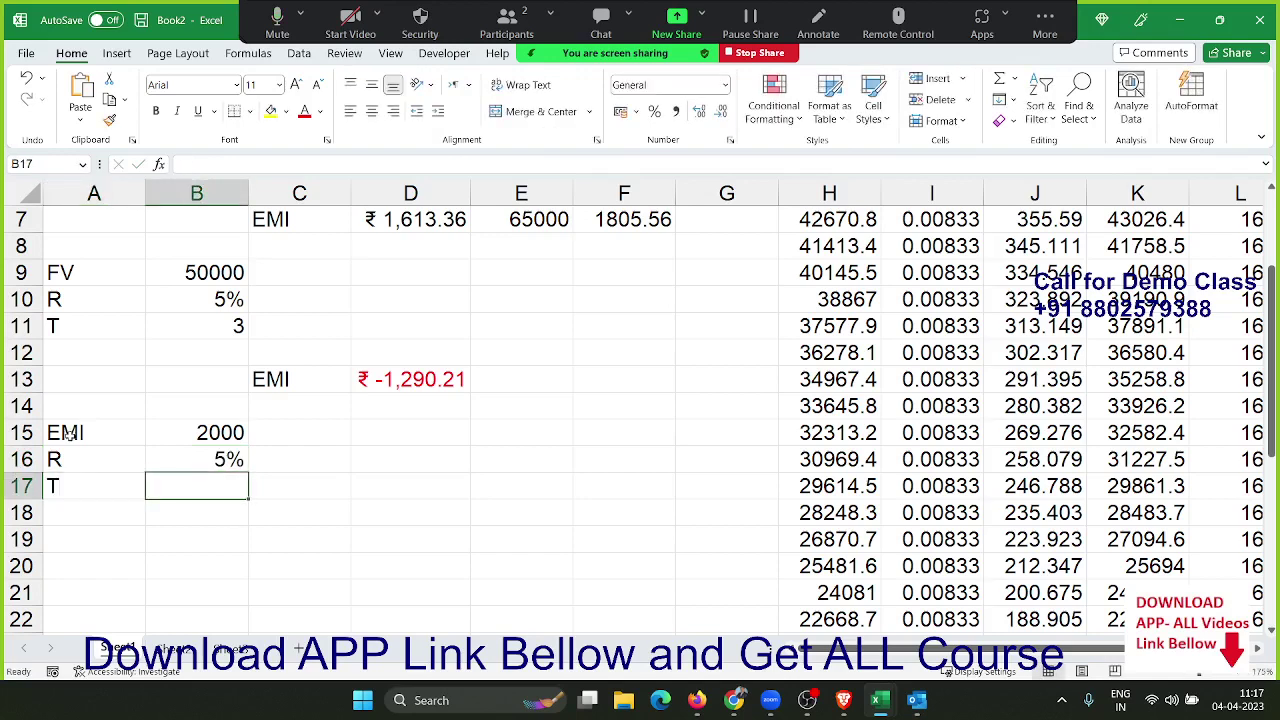
type("3")
key("Tab")
key("Down")
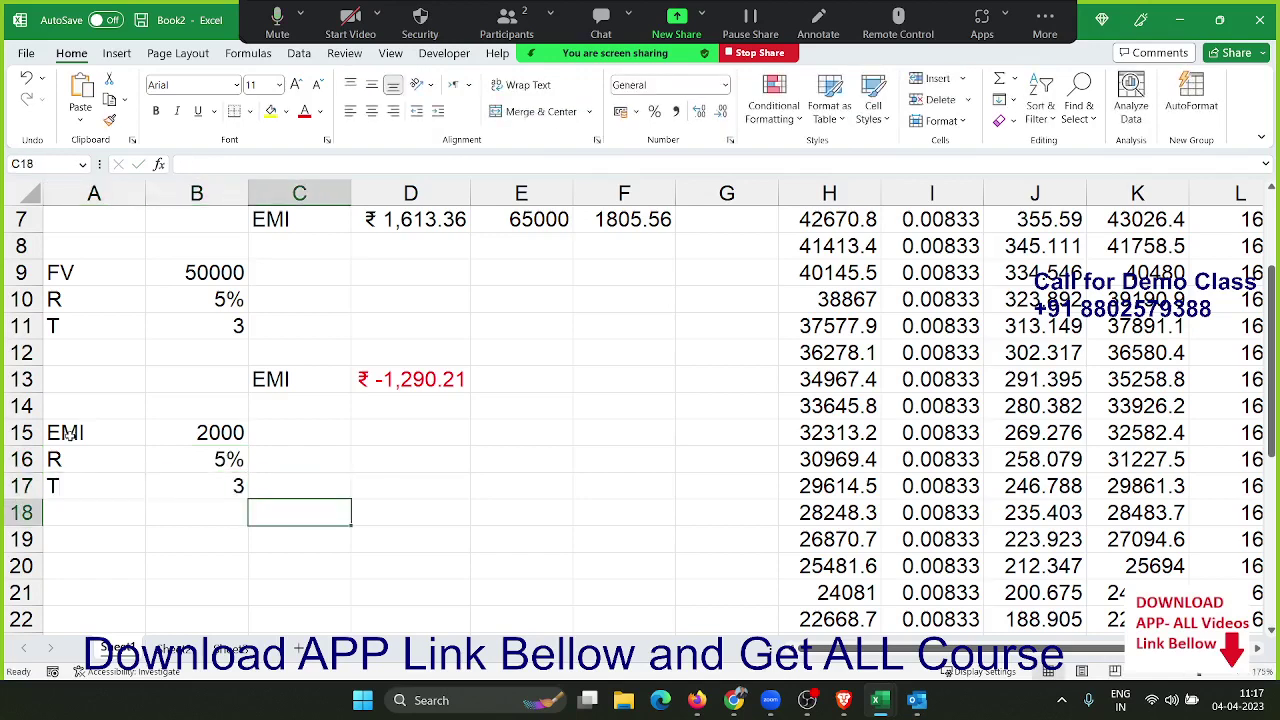
type("Amt")
key("Tab")
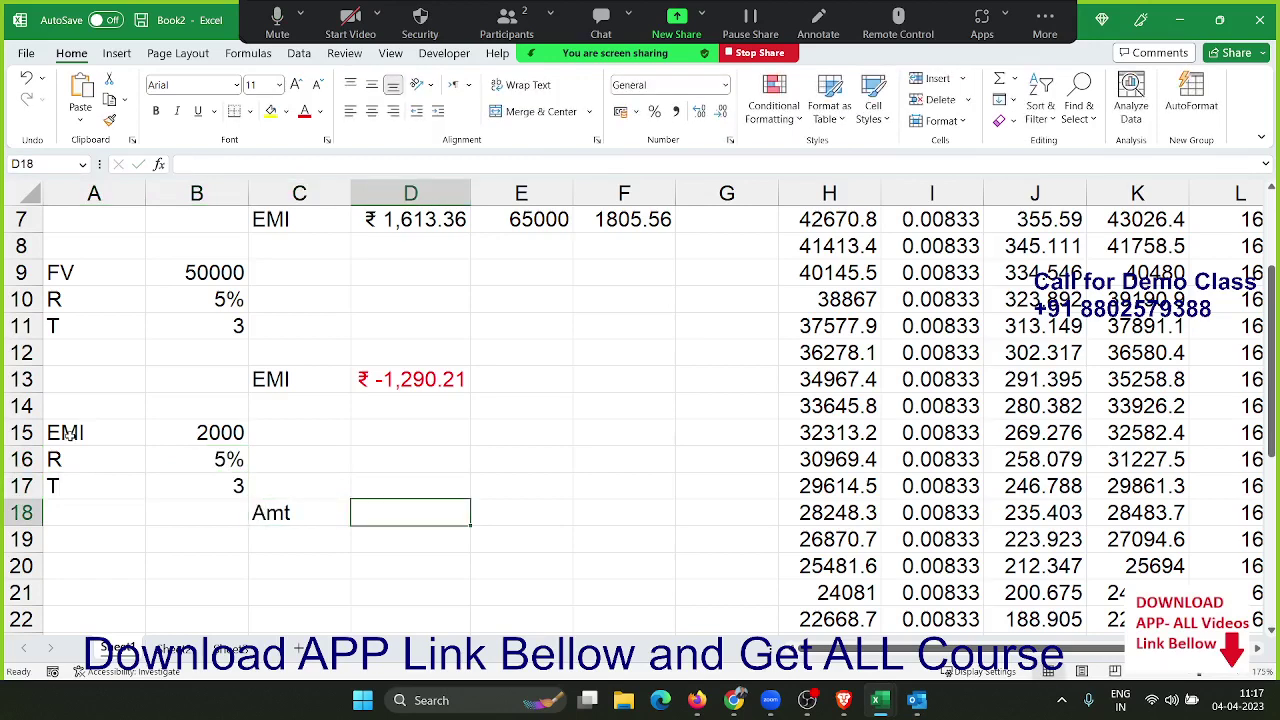
type("=")
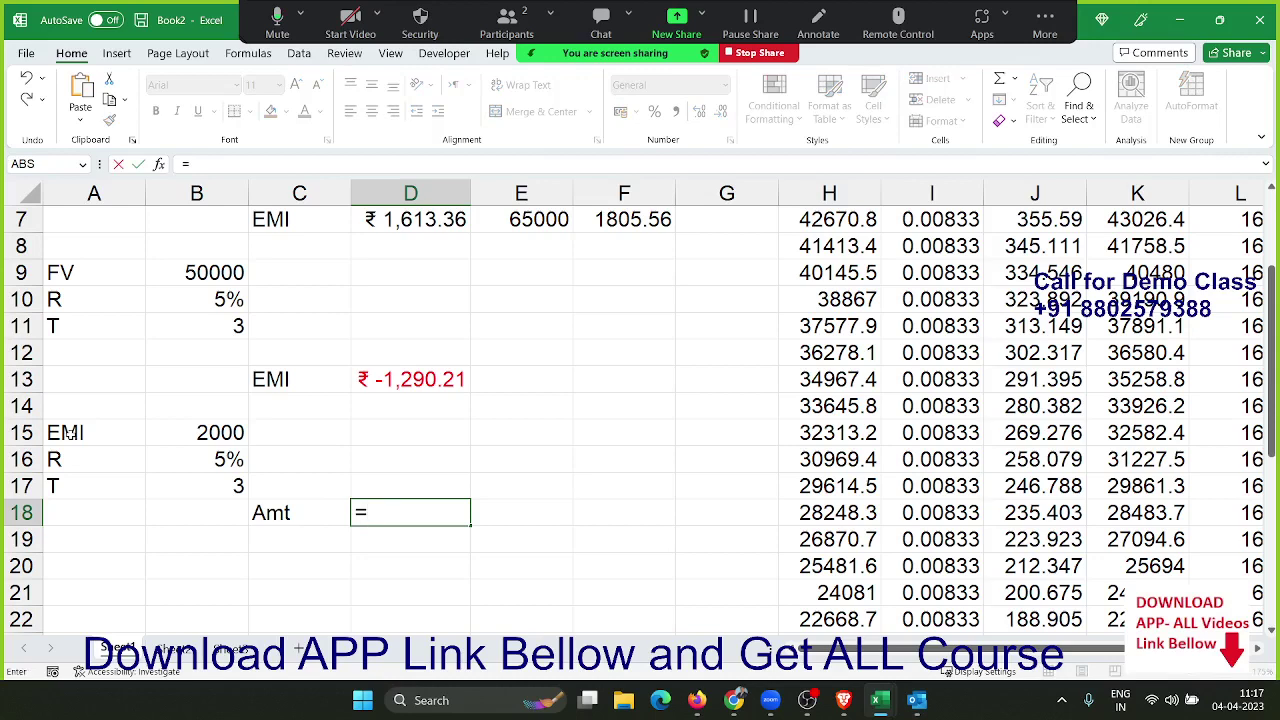
type("fv")
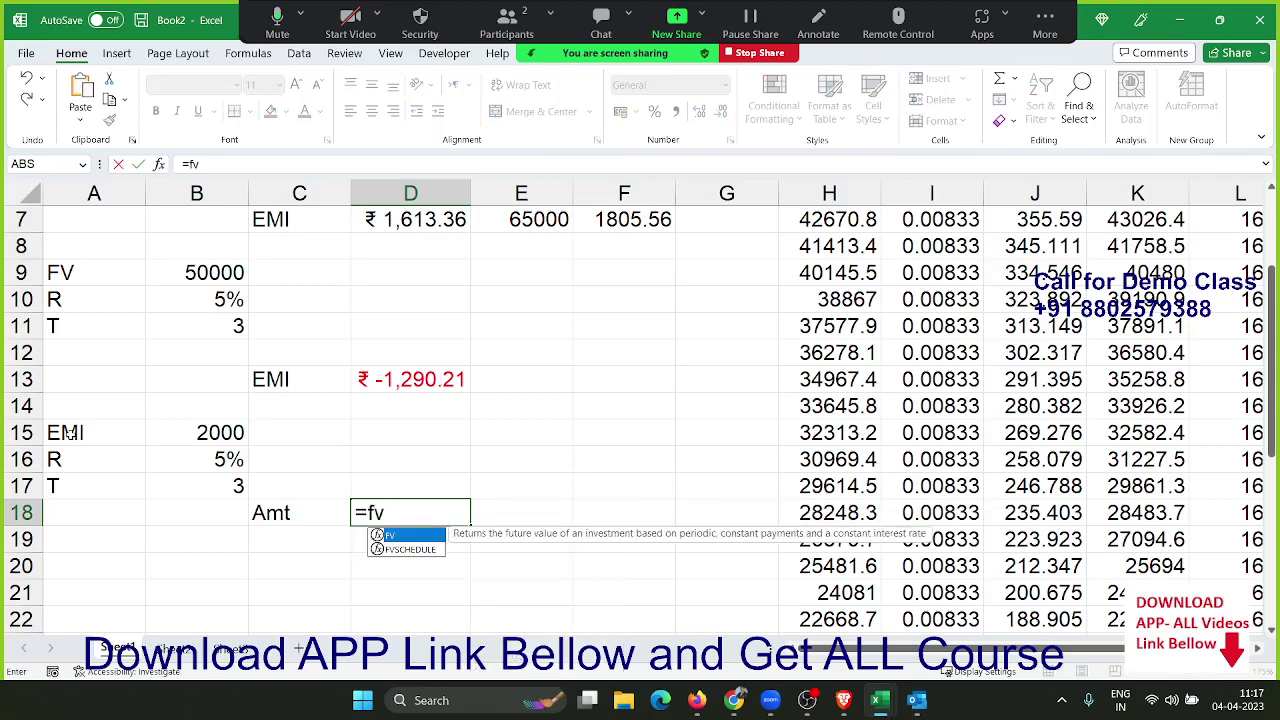
- Enter =FV(B16/12,B17*12,B15) in D18, giving ₹ -77,506.67 for the 2000 monthly EMI
key("Tab")
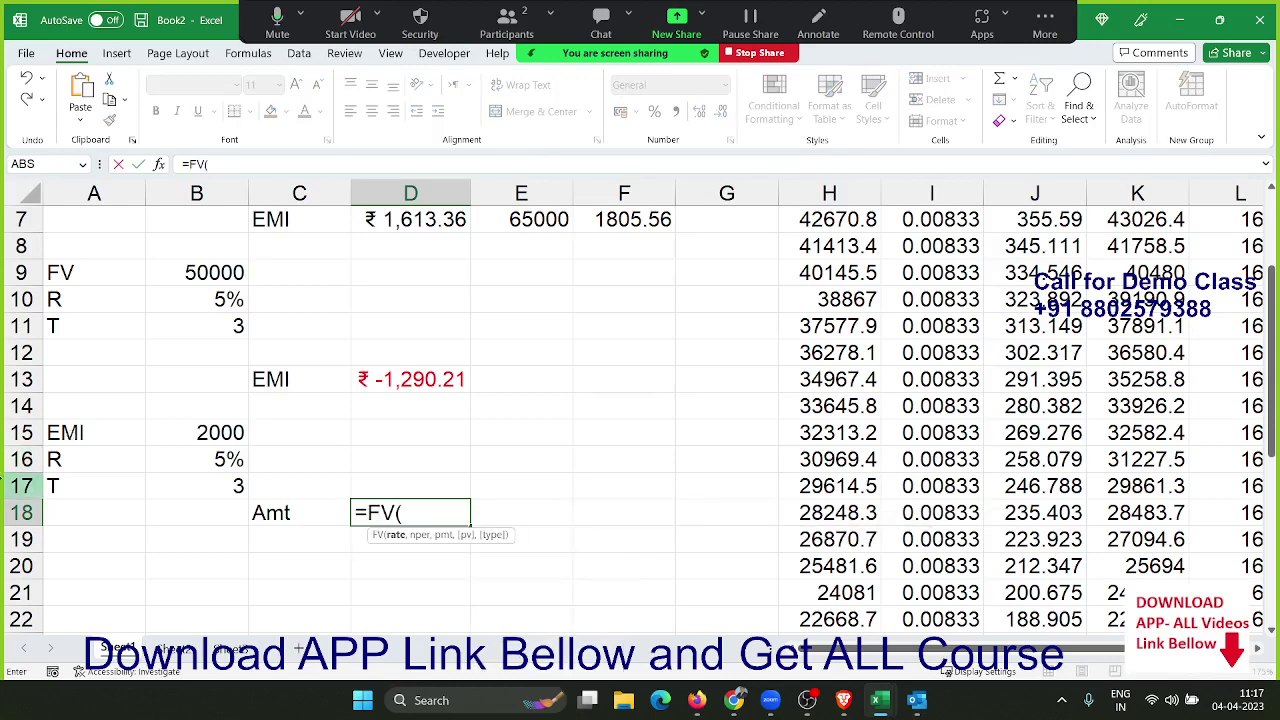
left_click(168, 459)
type("/")
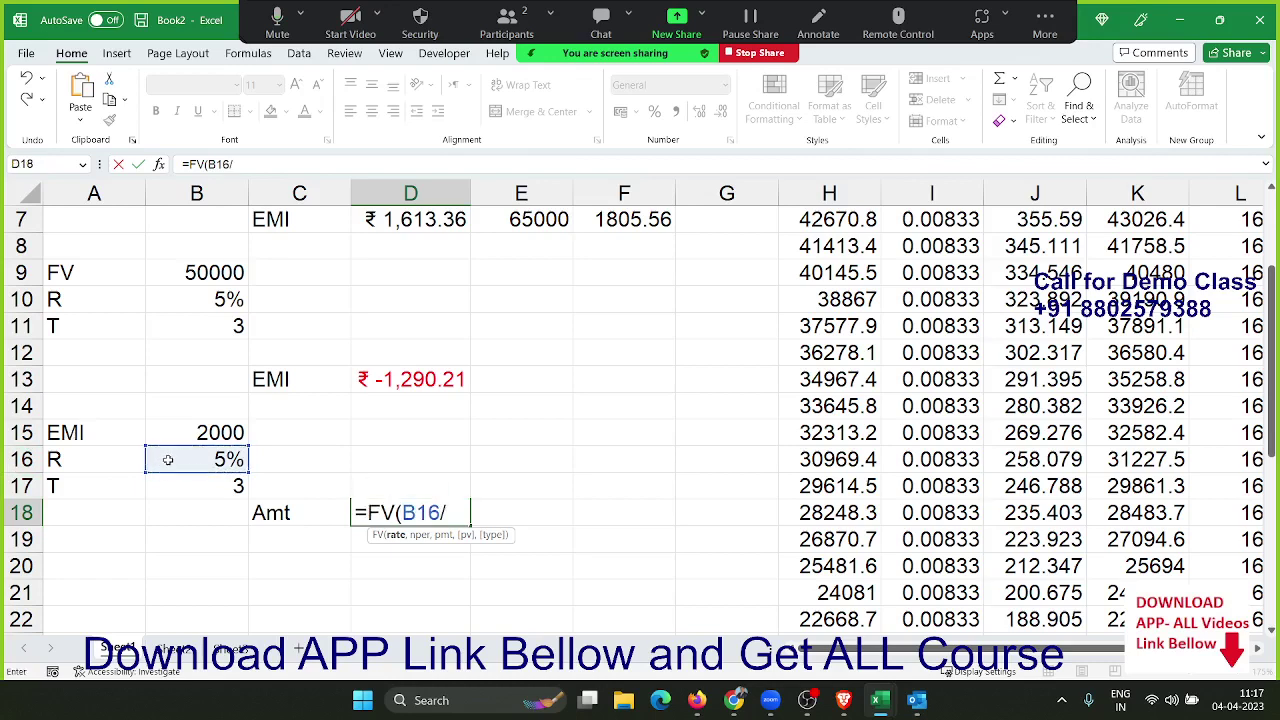
type("12,")
left_click(192, 490)
type("*")
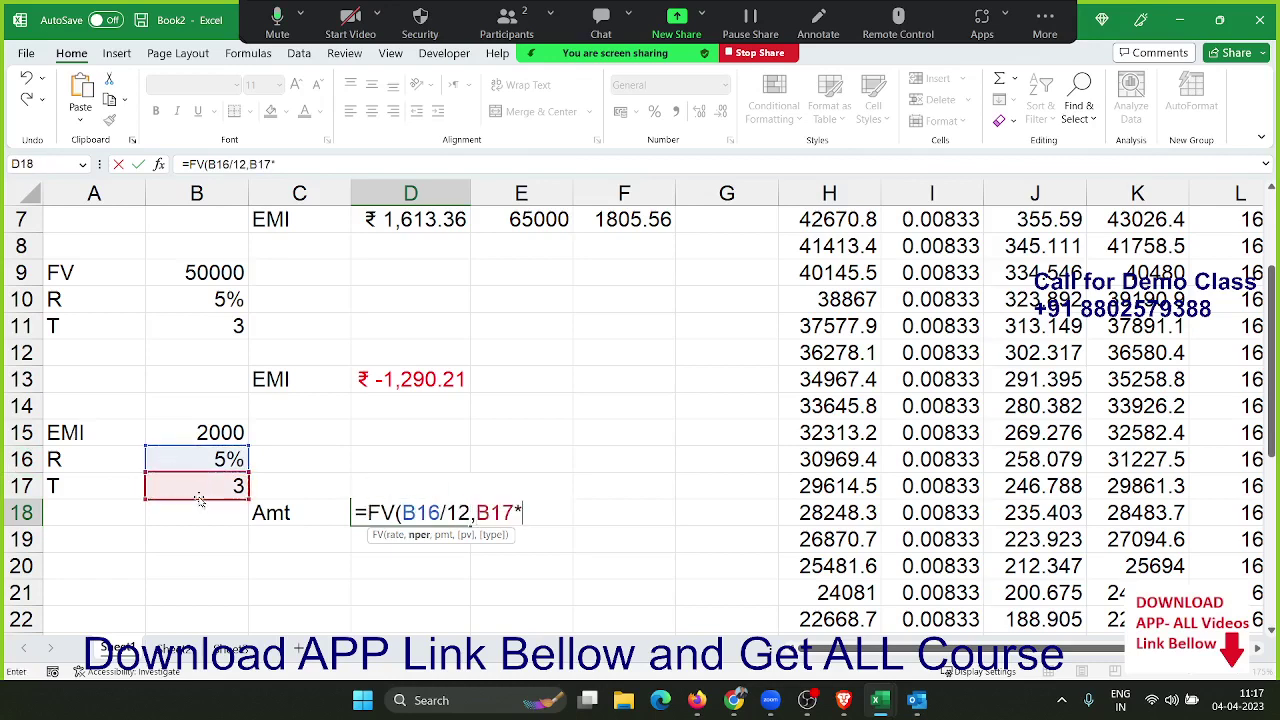
type("12,")
left_click(184, 440)
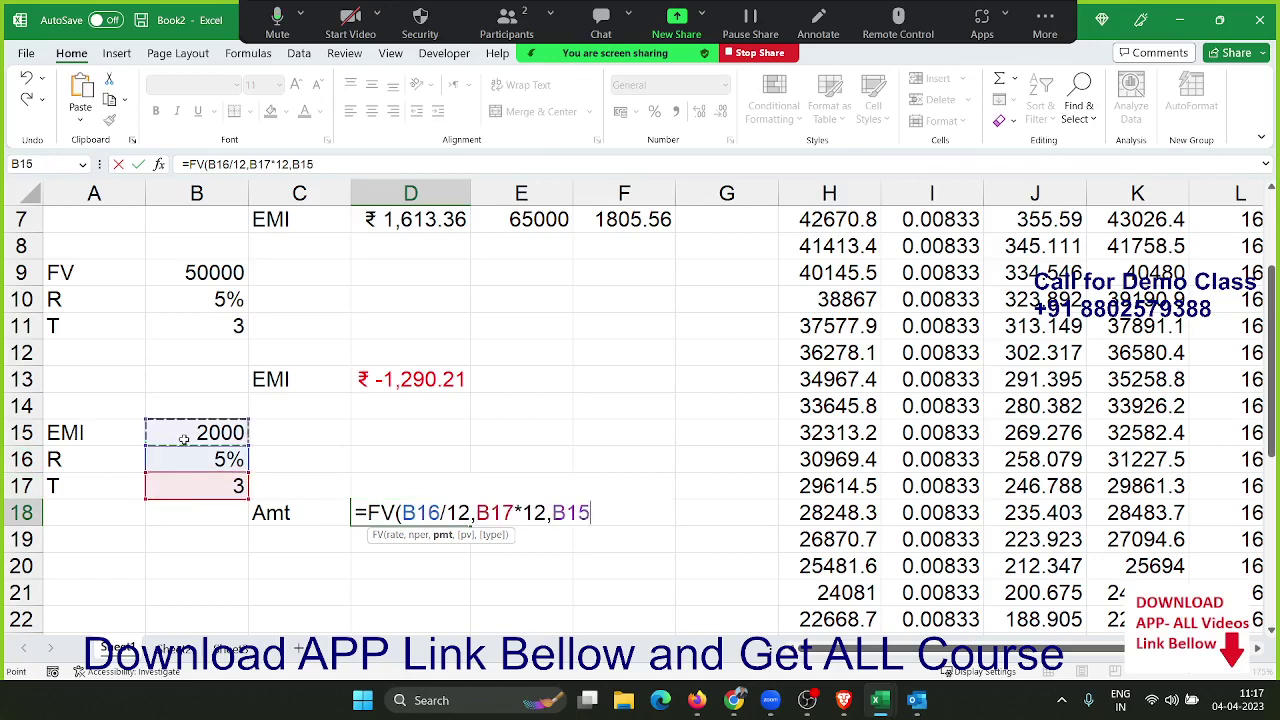
key("Return")
key("Left")
key("Up")
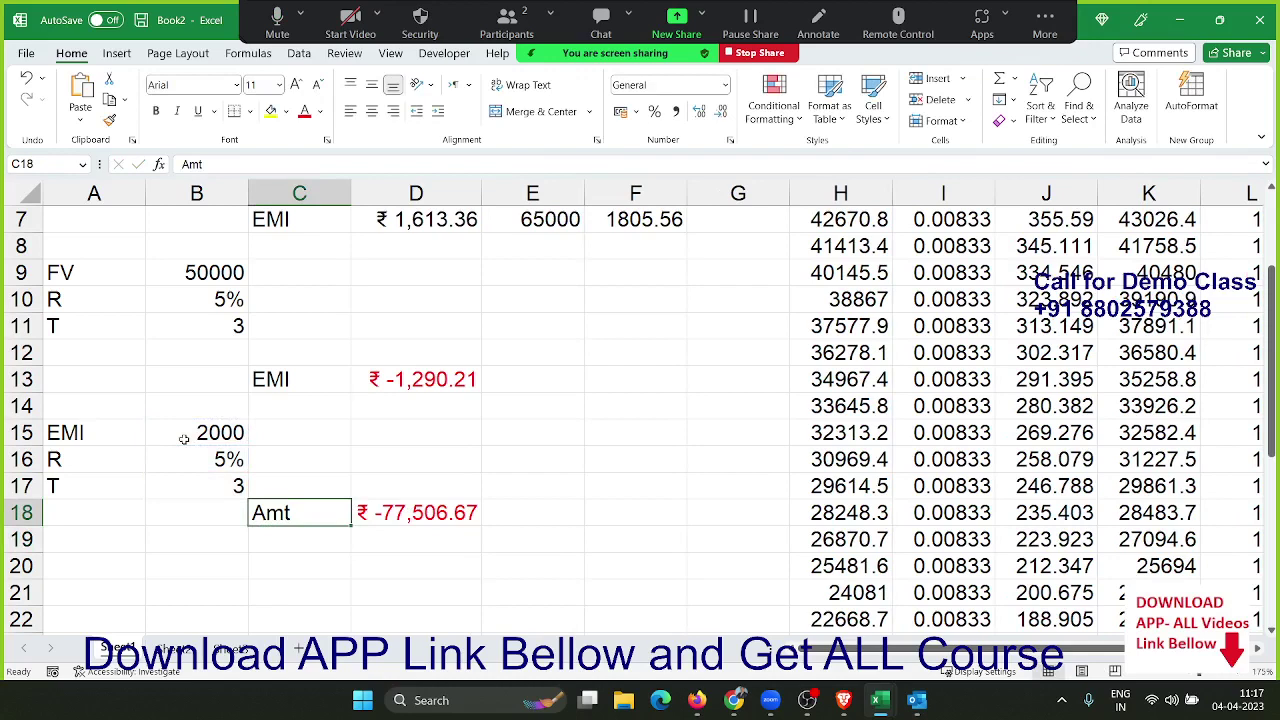
key("Right")
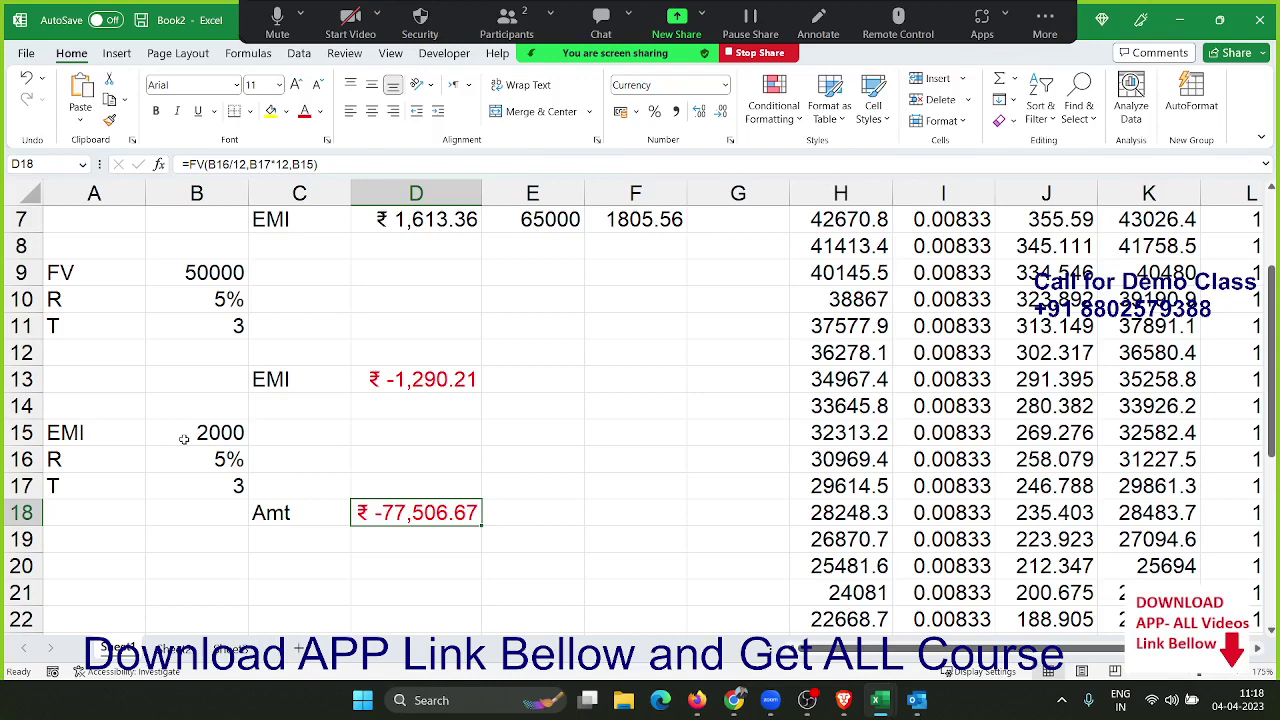
- Put 20000 in C15 as the lump-sum present value beside the EMI amount
key("Down")
key("Left")
key("Left")
key("Up")
key("Up")
key("Up")
key("Up")
key("Right")
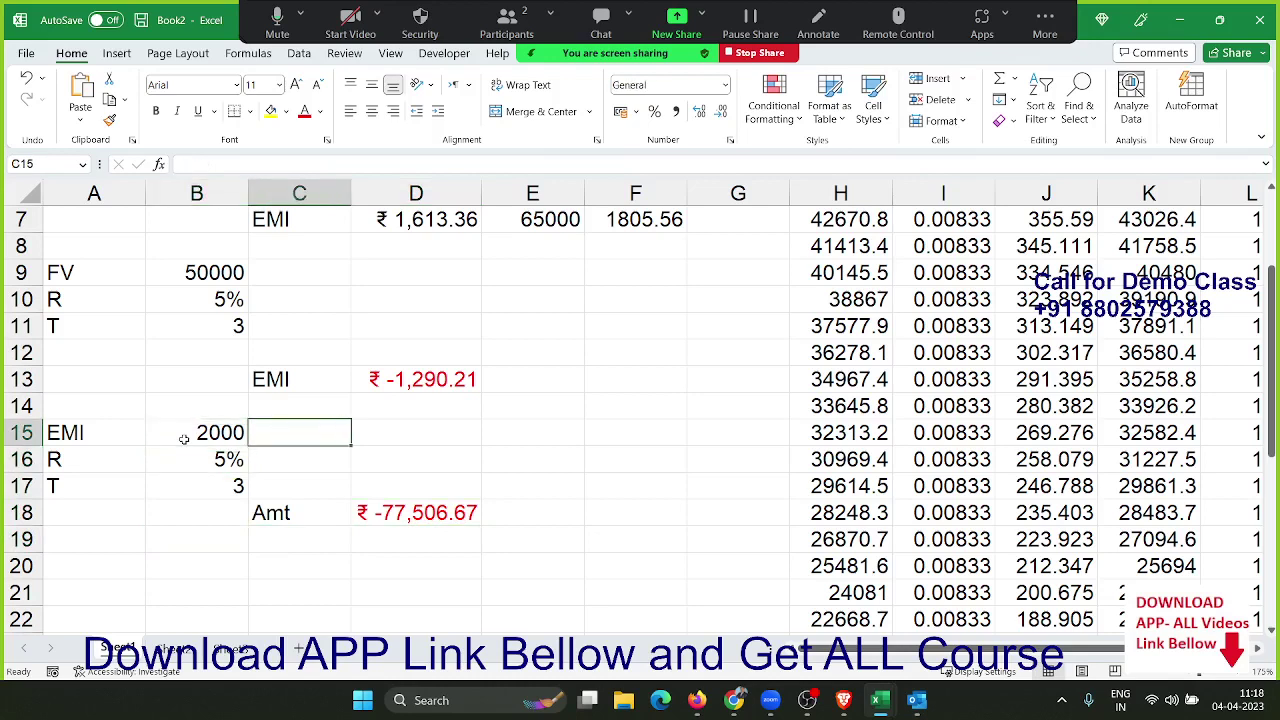
type("20000")
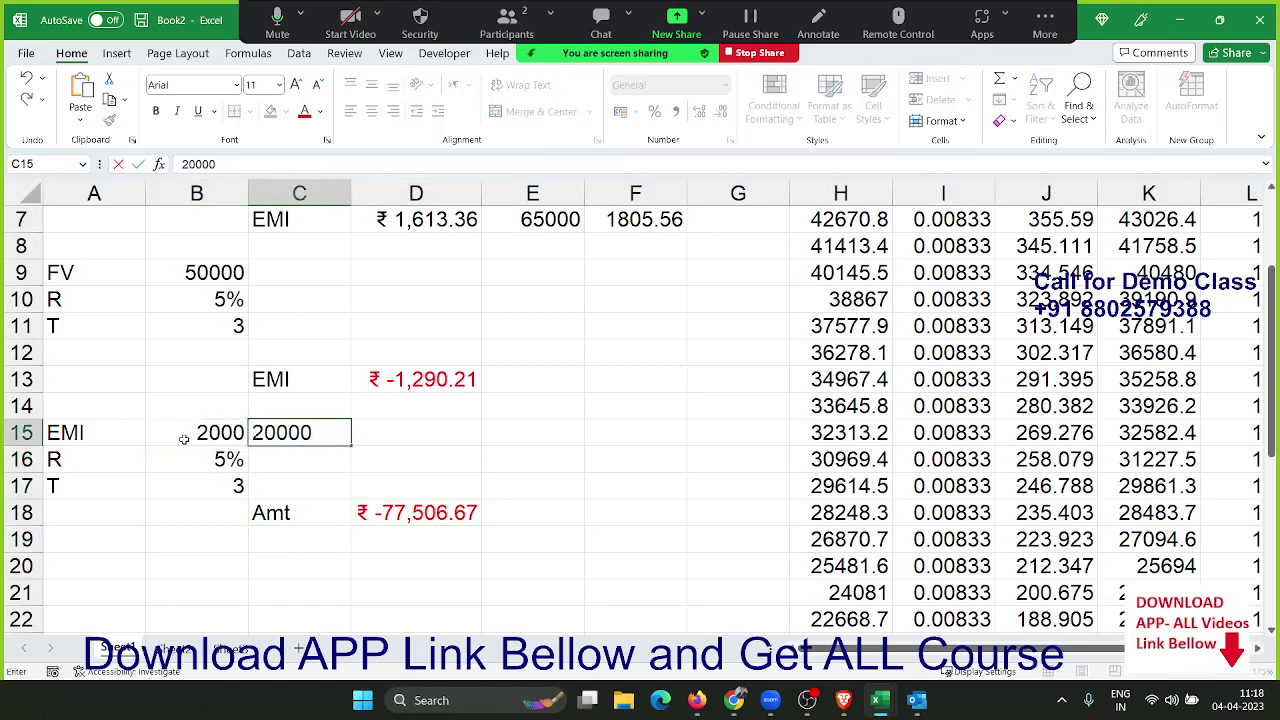
key("Return")
key("Down")
key("Down")
key("Down")
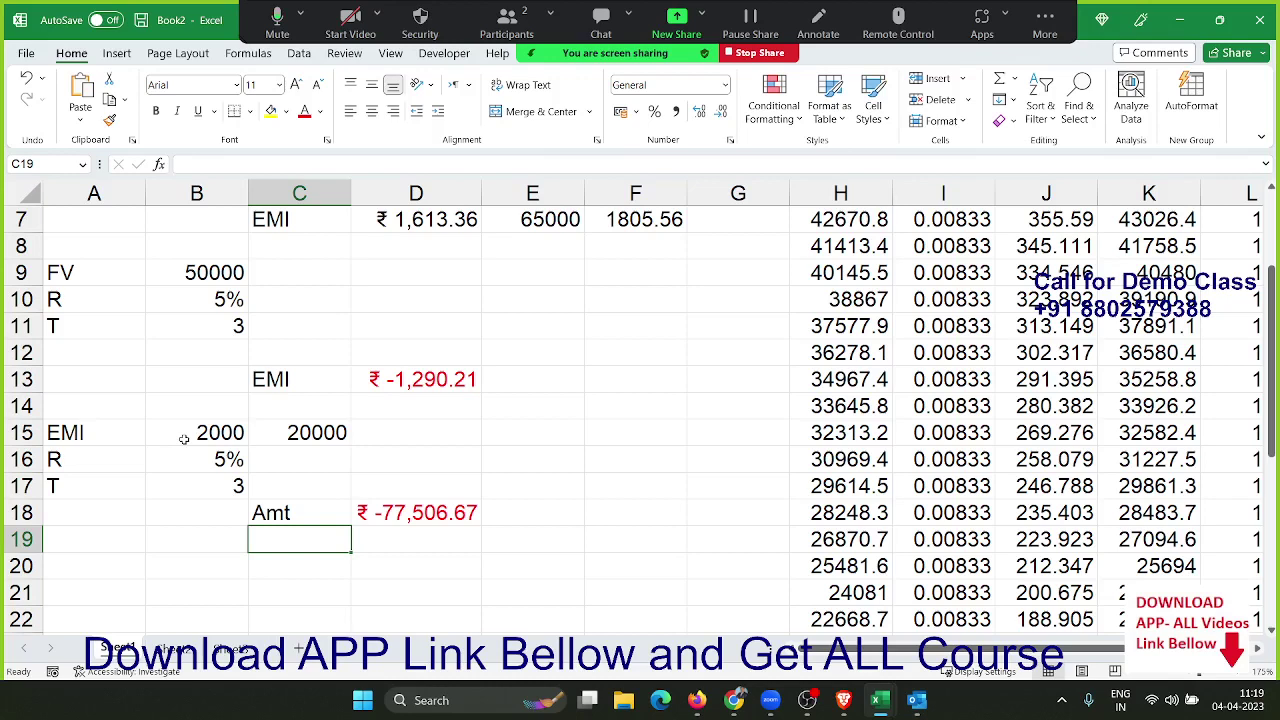
key("Right")
key("Up")
key("Right")
- Enter =FV(B16/12,B17*12,,C15) in E18, giving ₹ -23,229.44 for the 20000 lump sum
type("=")
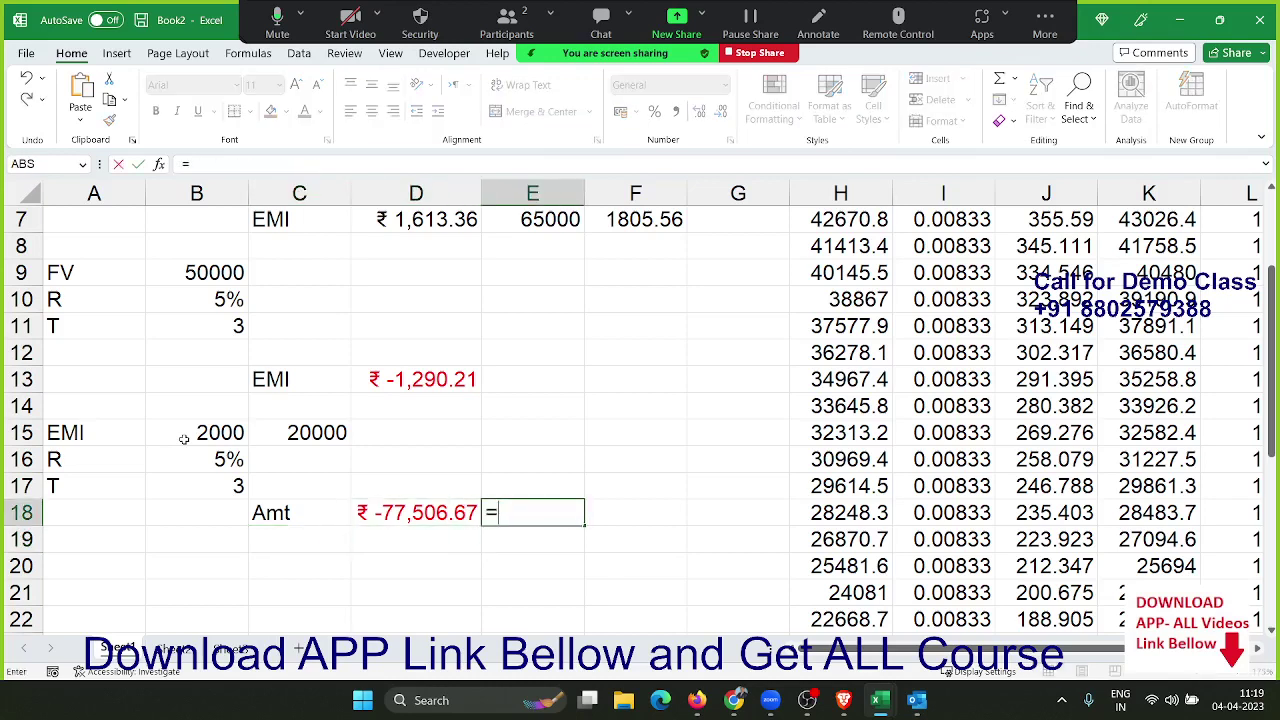
type("fv")
key("Tab")
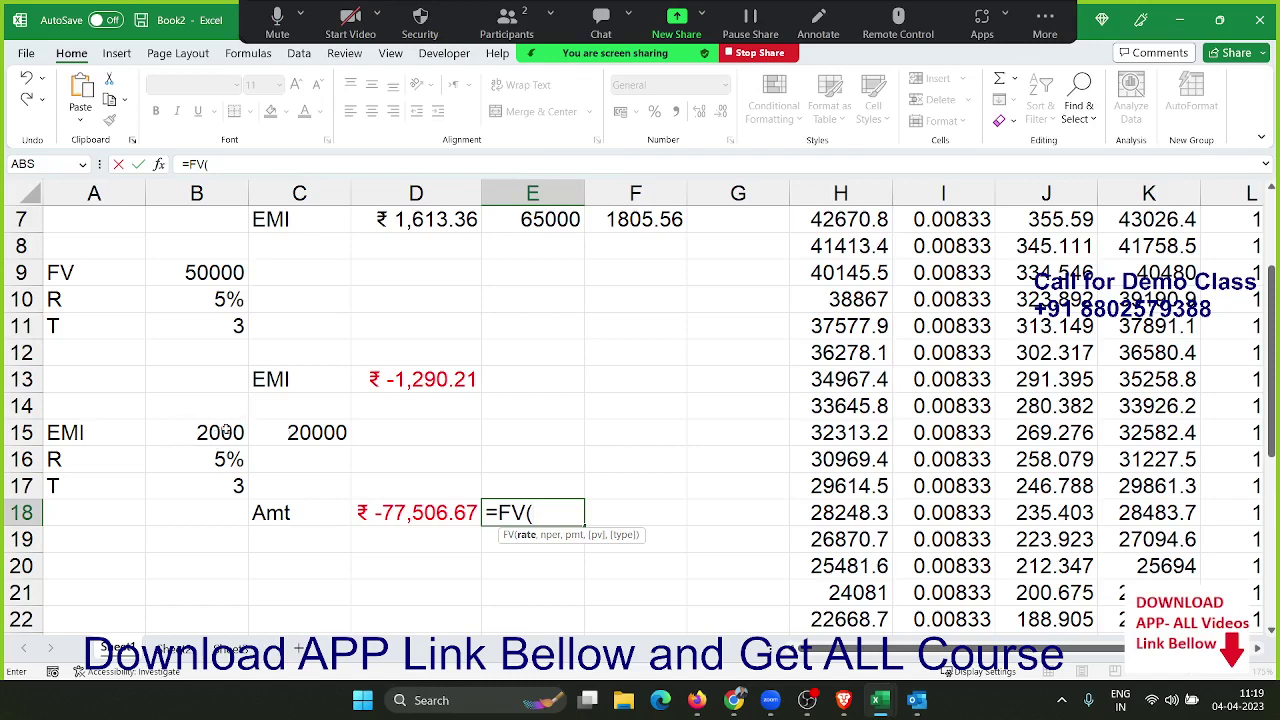
left_click(225, 430)
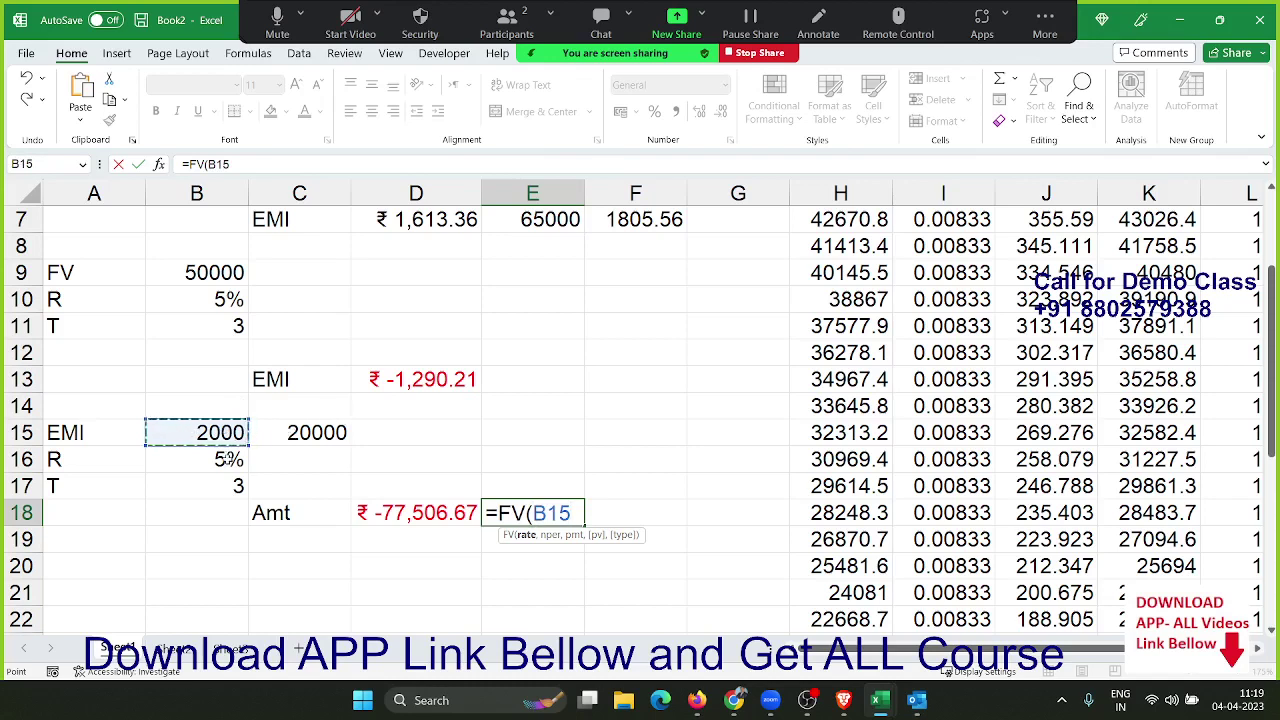
left_click(229, 459)
type("/")
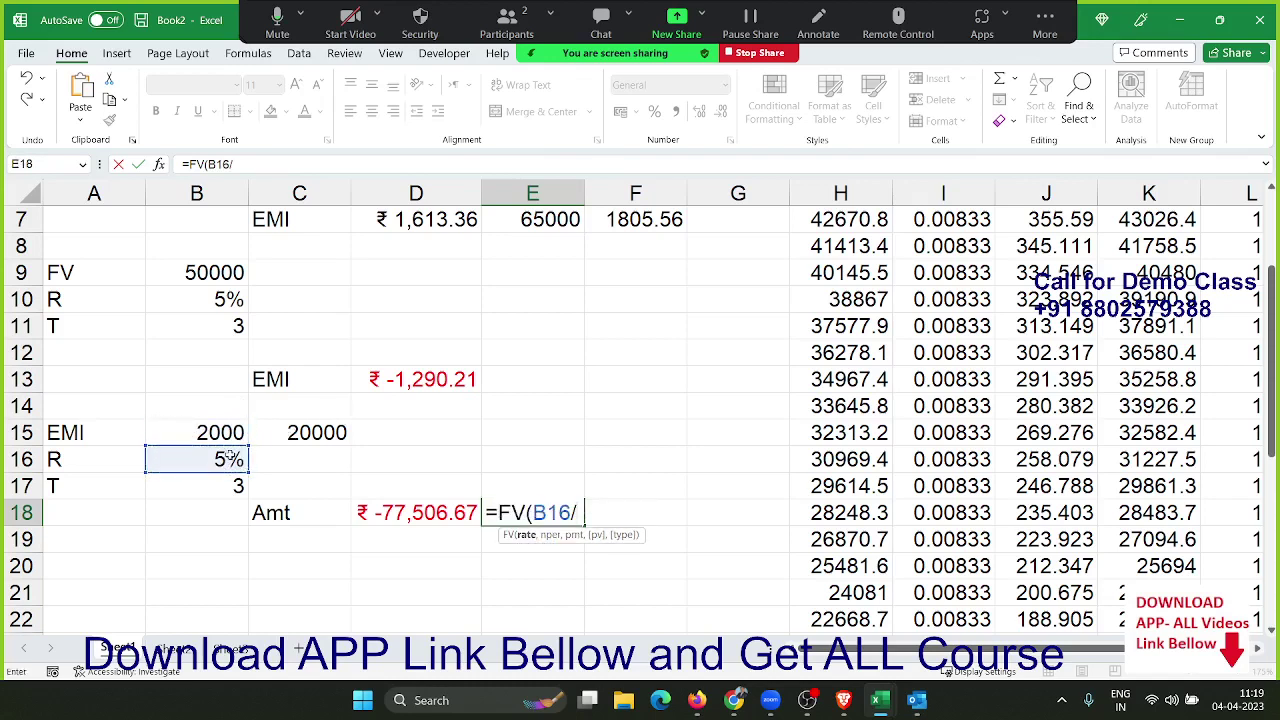
type("12,")
left_click(171, 488)
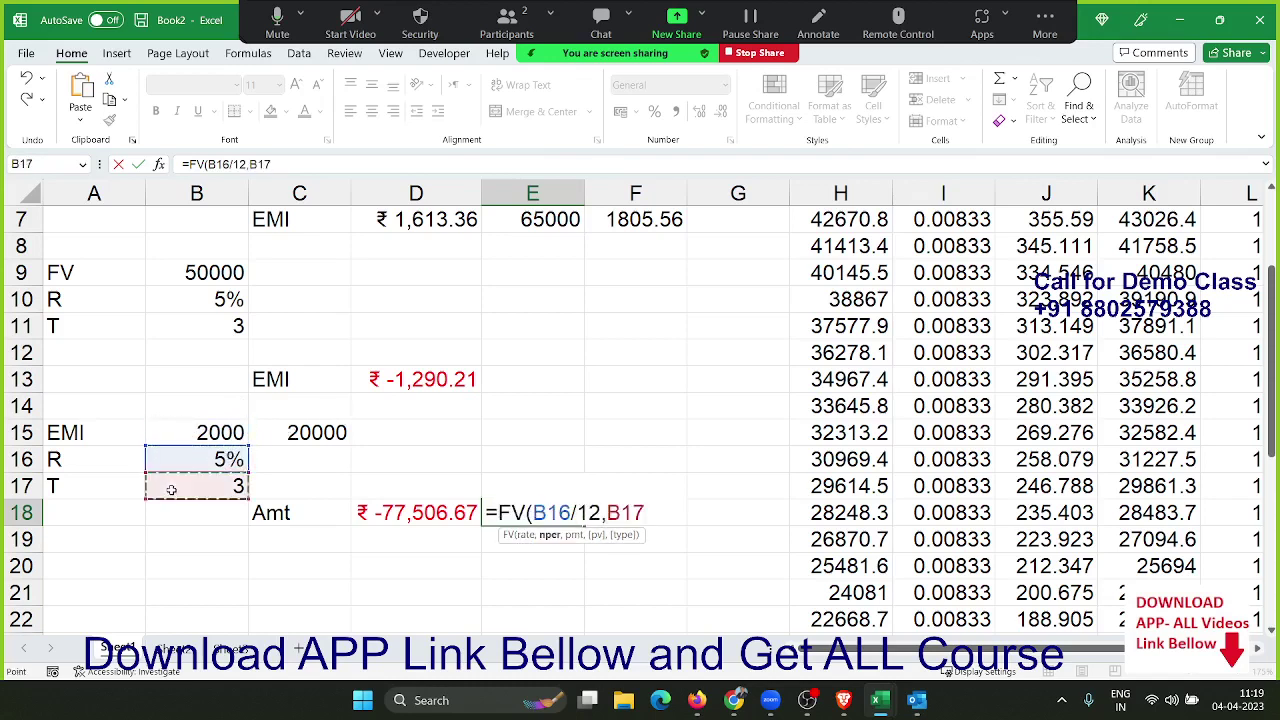
type("*12,")
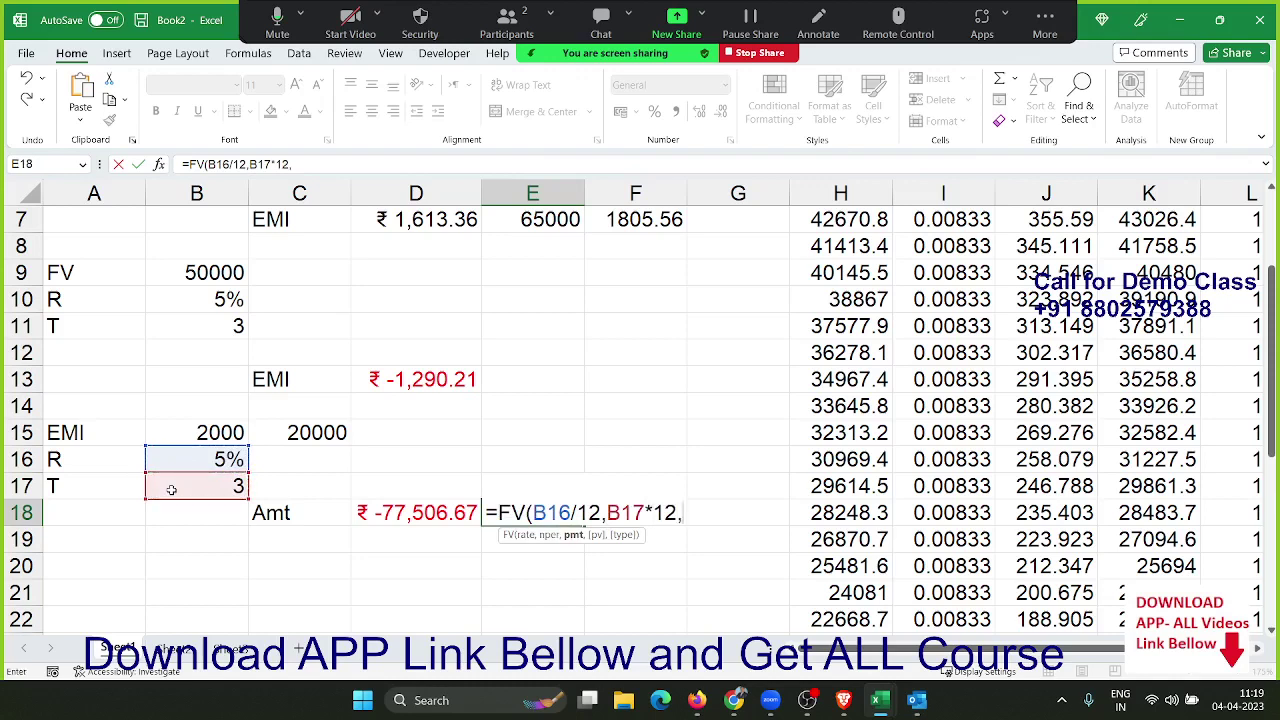
type(",")
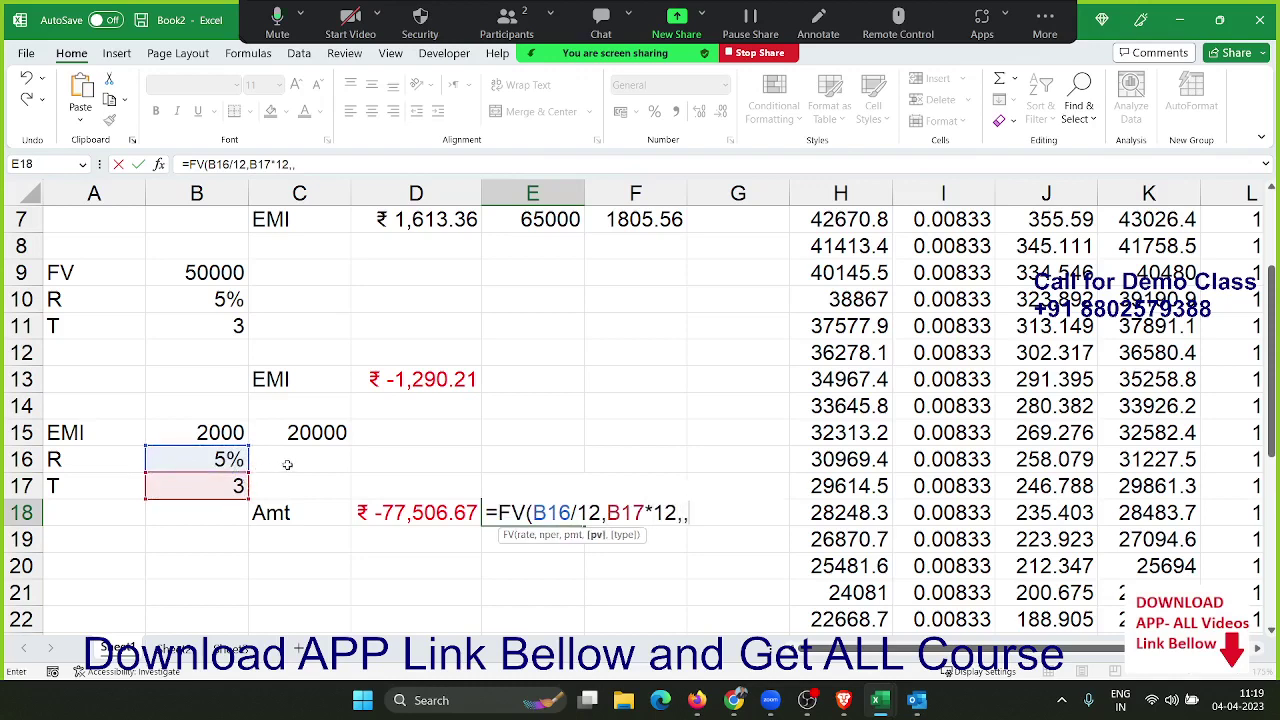
left_click(313, 432)
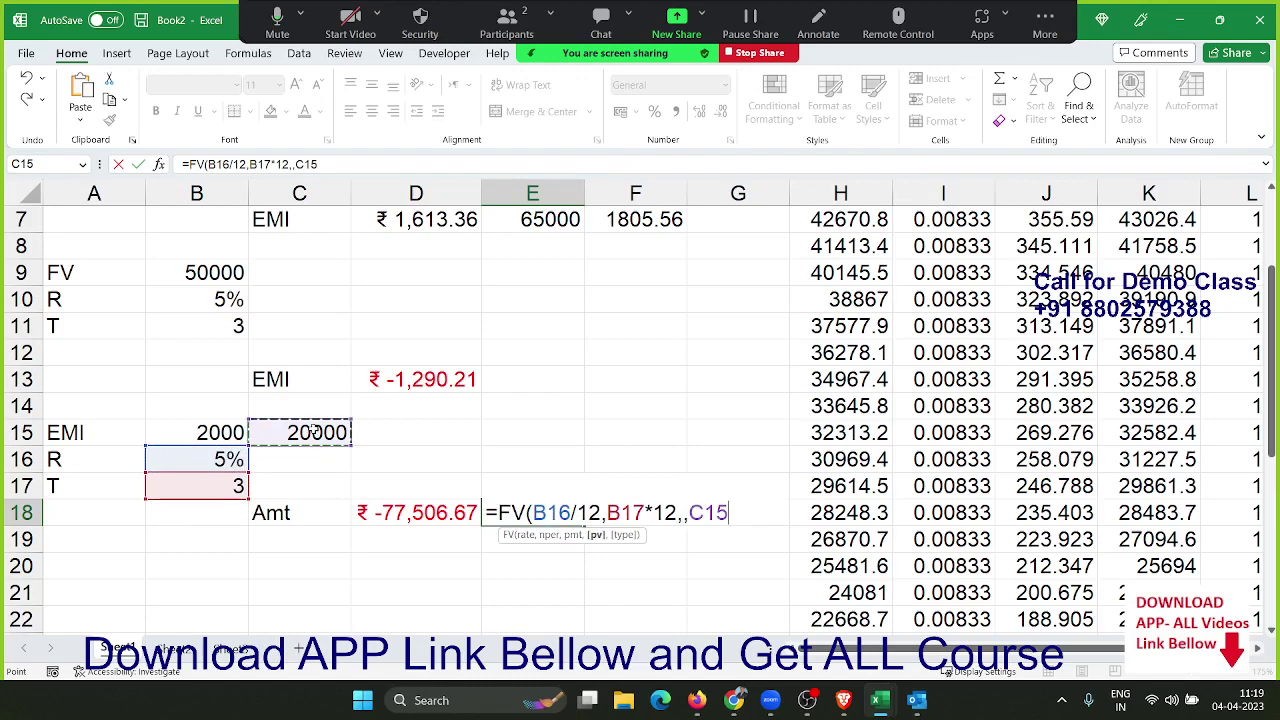
key("Return")
key("Up")
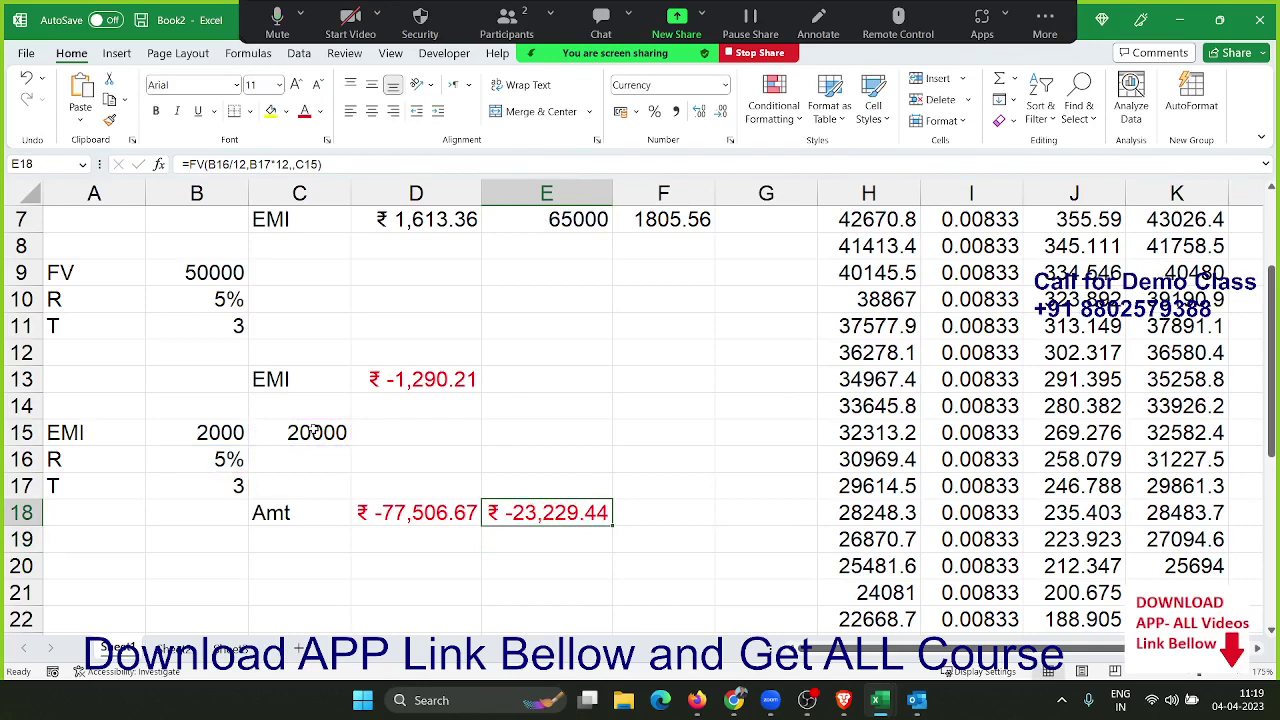
- Enter =B16*C15*B17 in F18 for simple interest on 20000, showing 3000
key("Right")
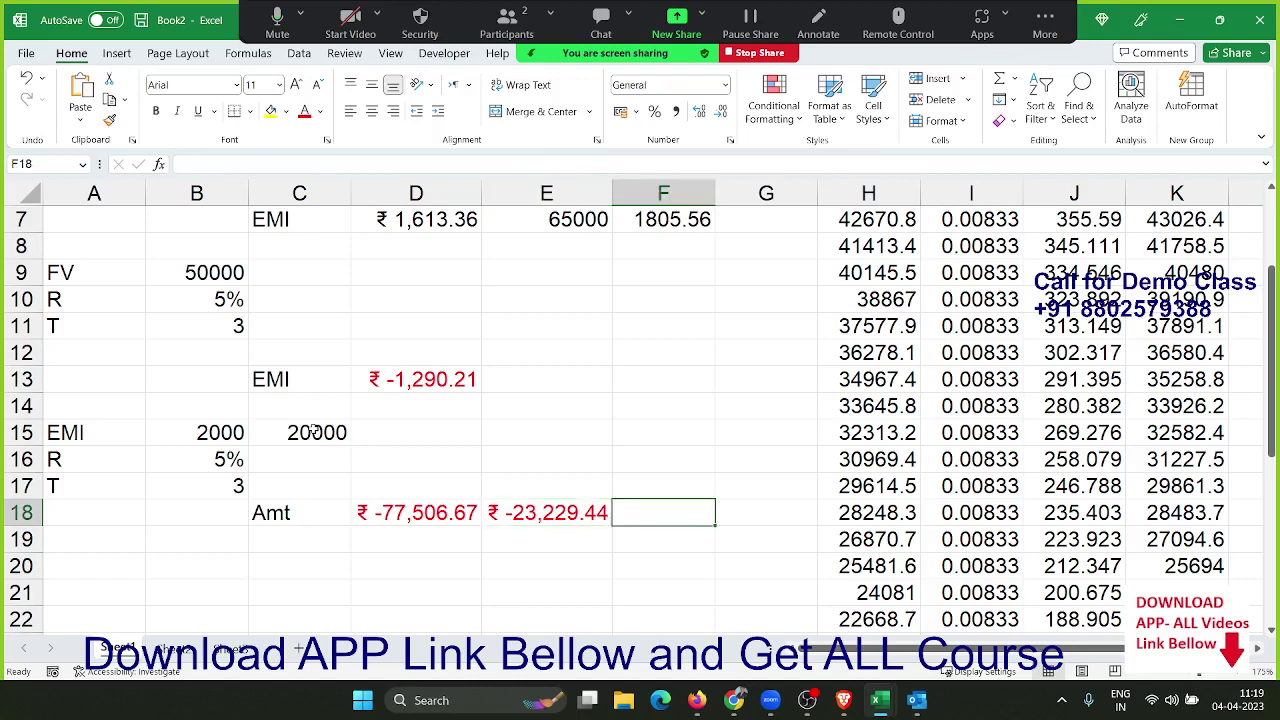
type("=")
key("Left")
key("Left")
key("Left")
key("Left")
key("Up")
key("Up")
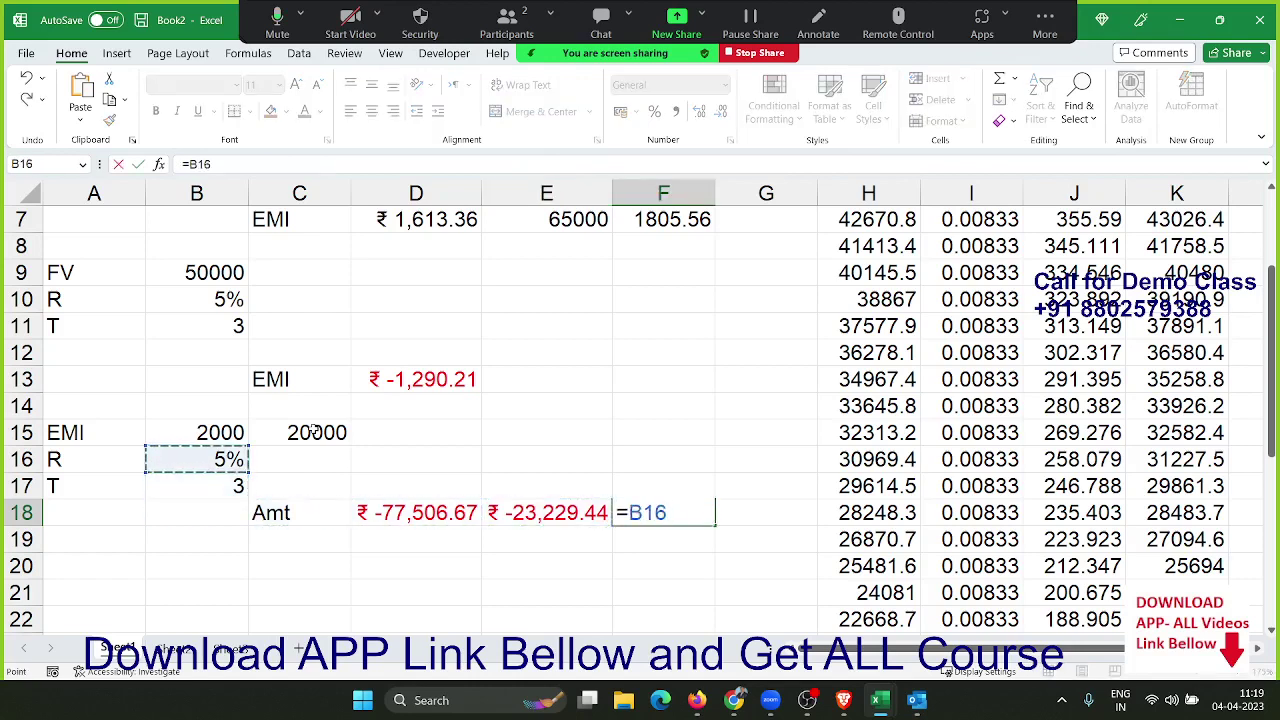
type("*")
key("Up")
key("Up")
key("Up")
key("Left")
key("Left")
key("Left")
key("Left")
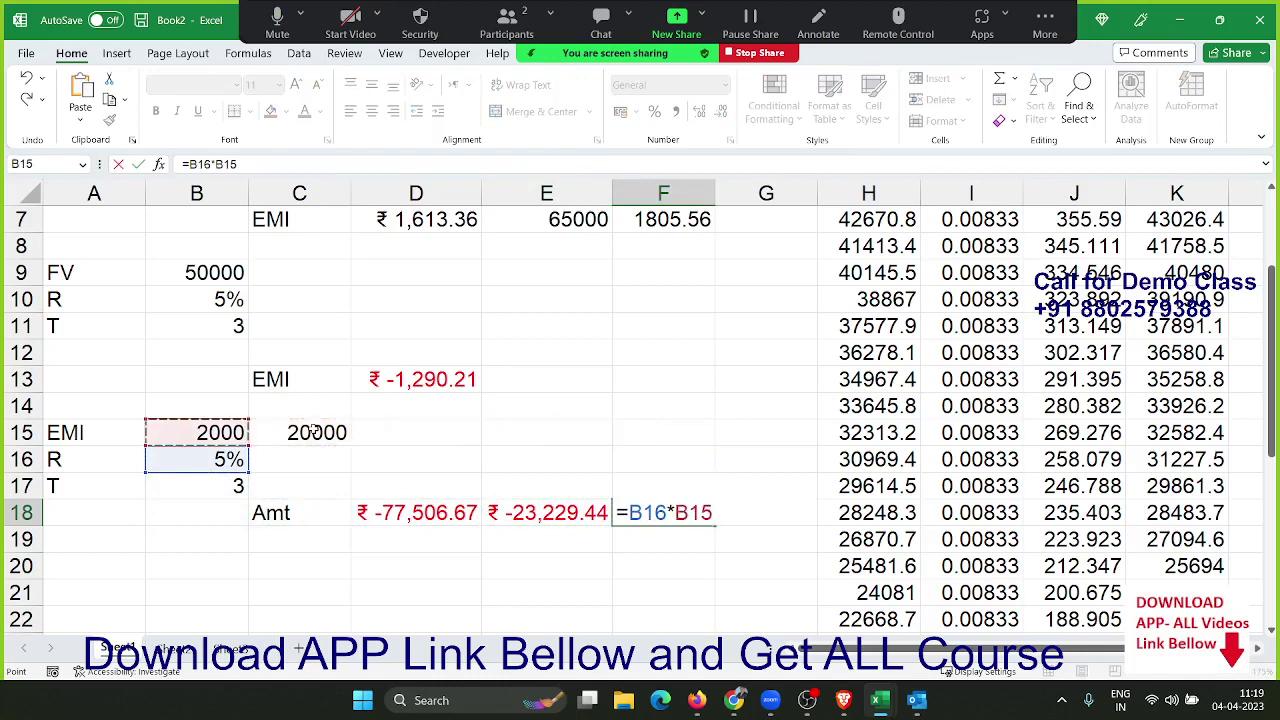
key("Right")
type("*")
key("Down")
key("Left")
key("Left")
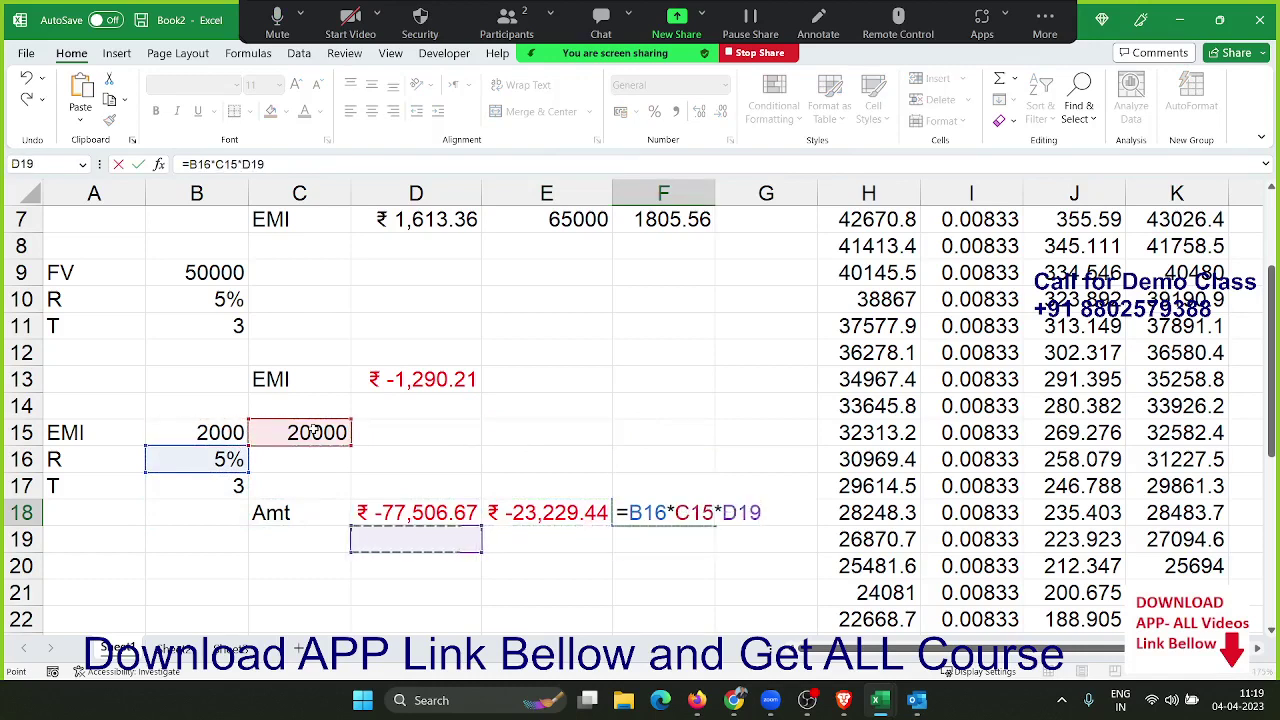
key("Left")
key("Left")
key("Up")
key("Up")
key("Return")
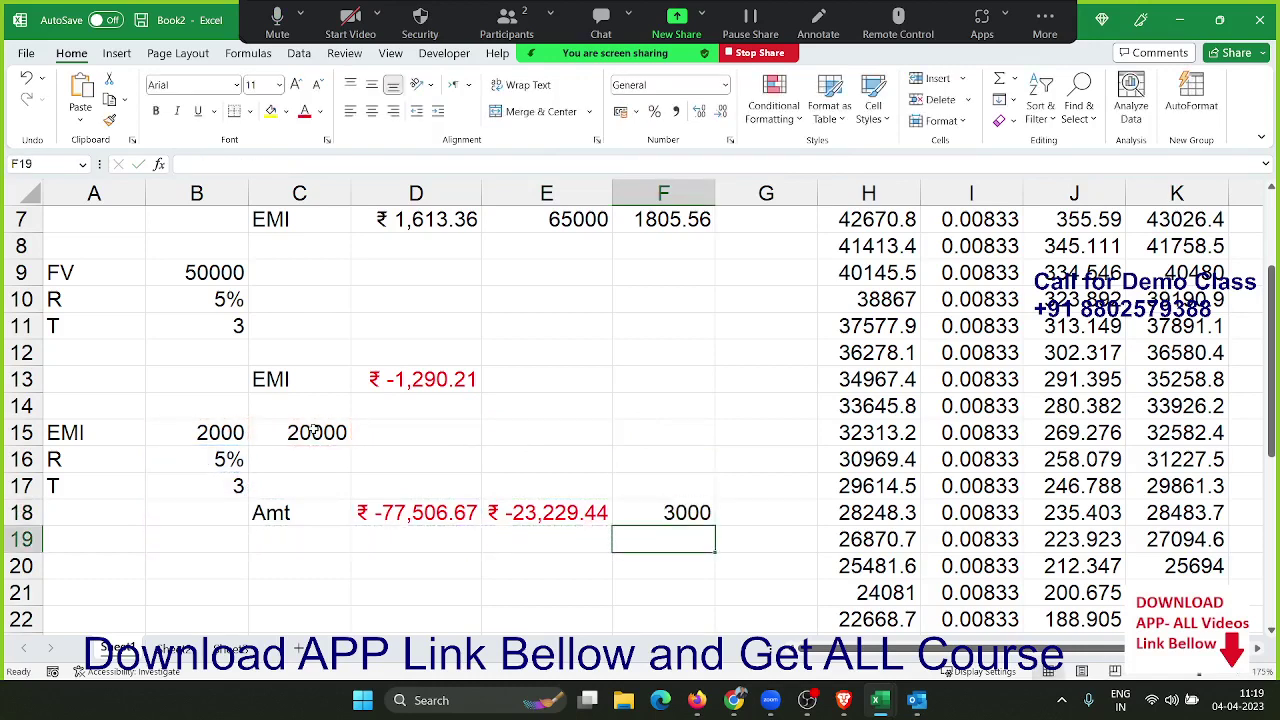
key("Up")
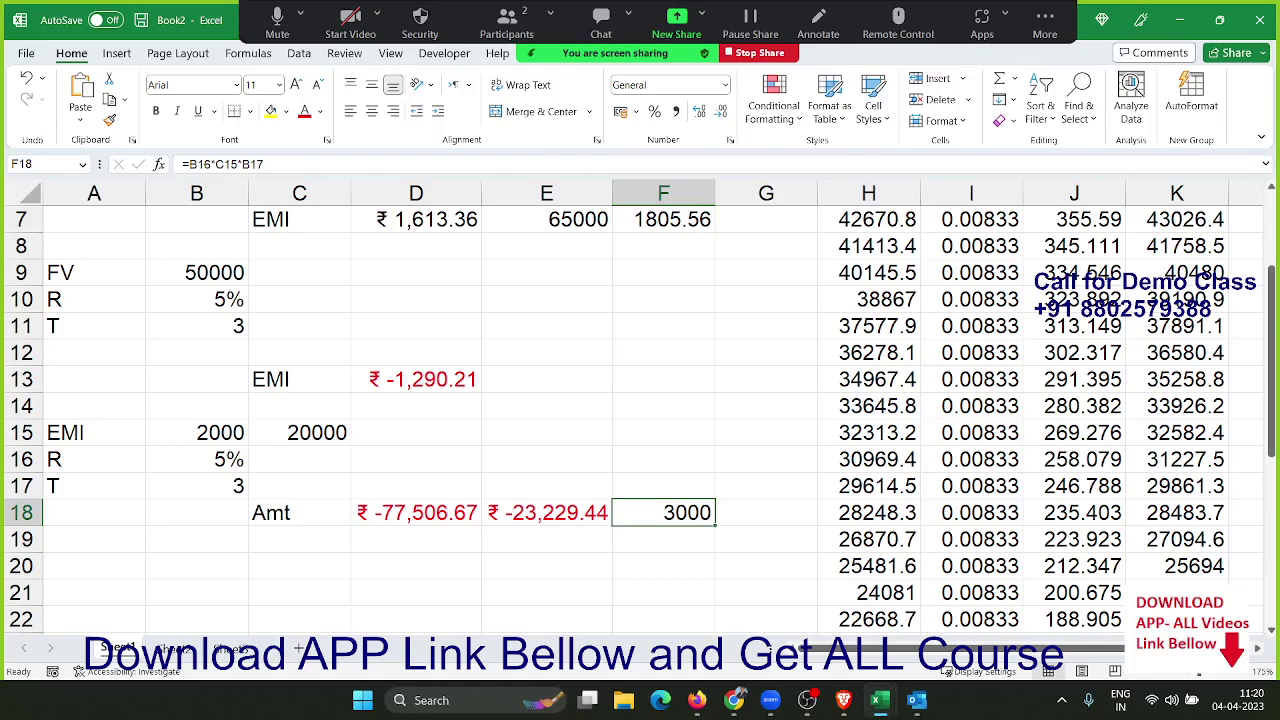
key("alt+Tab")
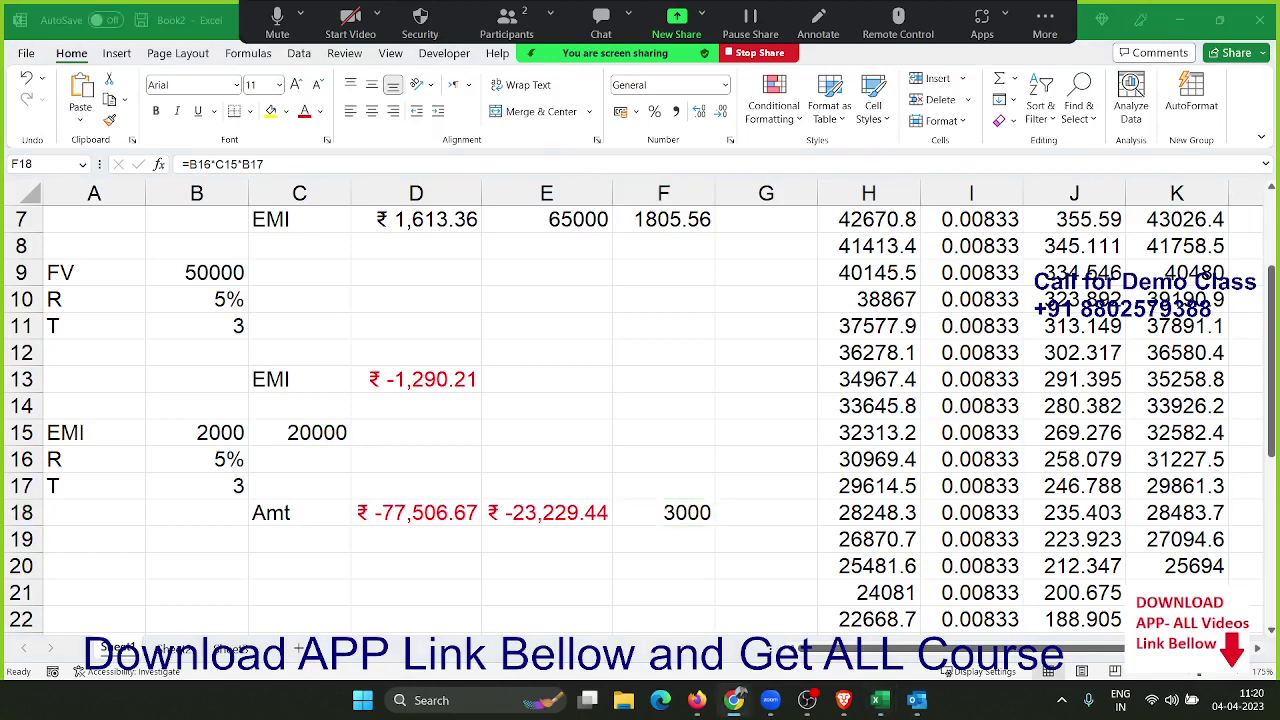
key("alt+Tab")
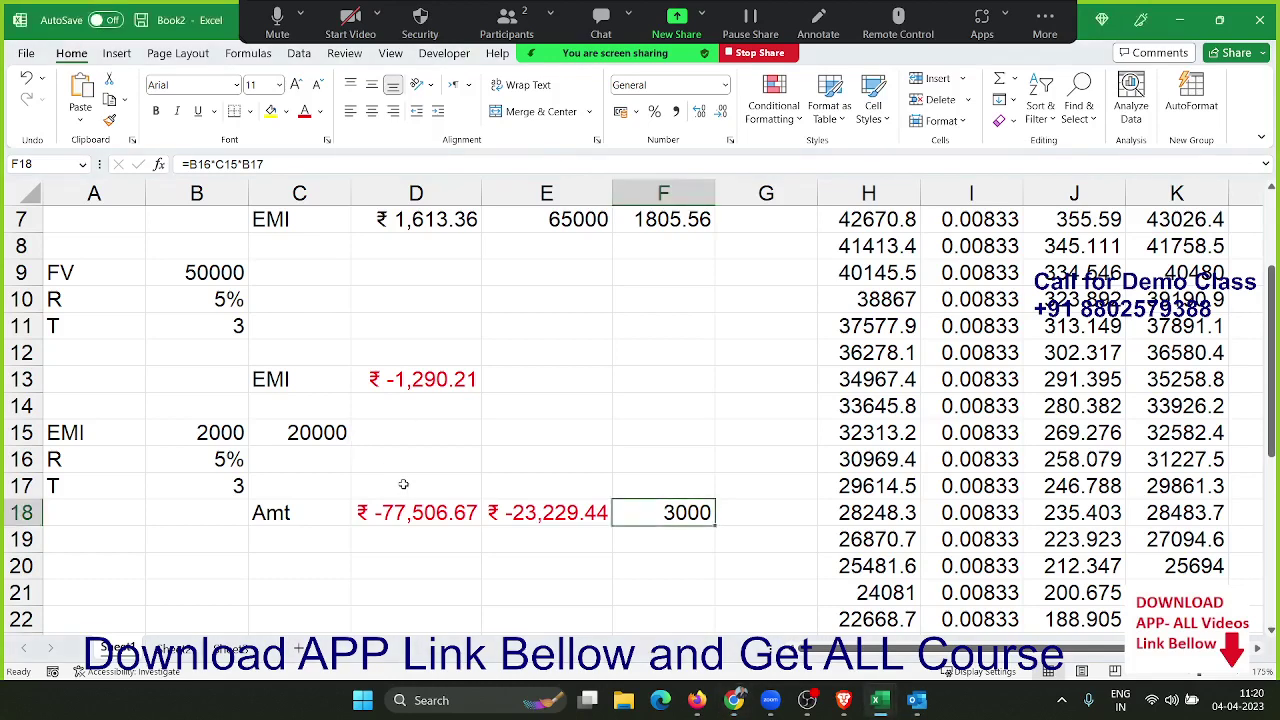
left_click(586, 512)
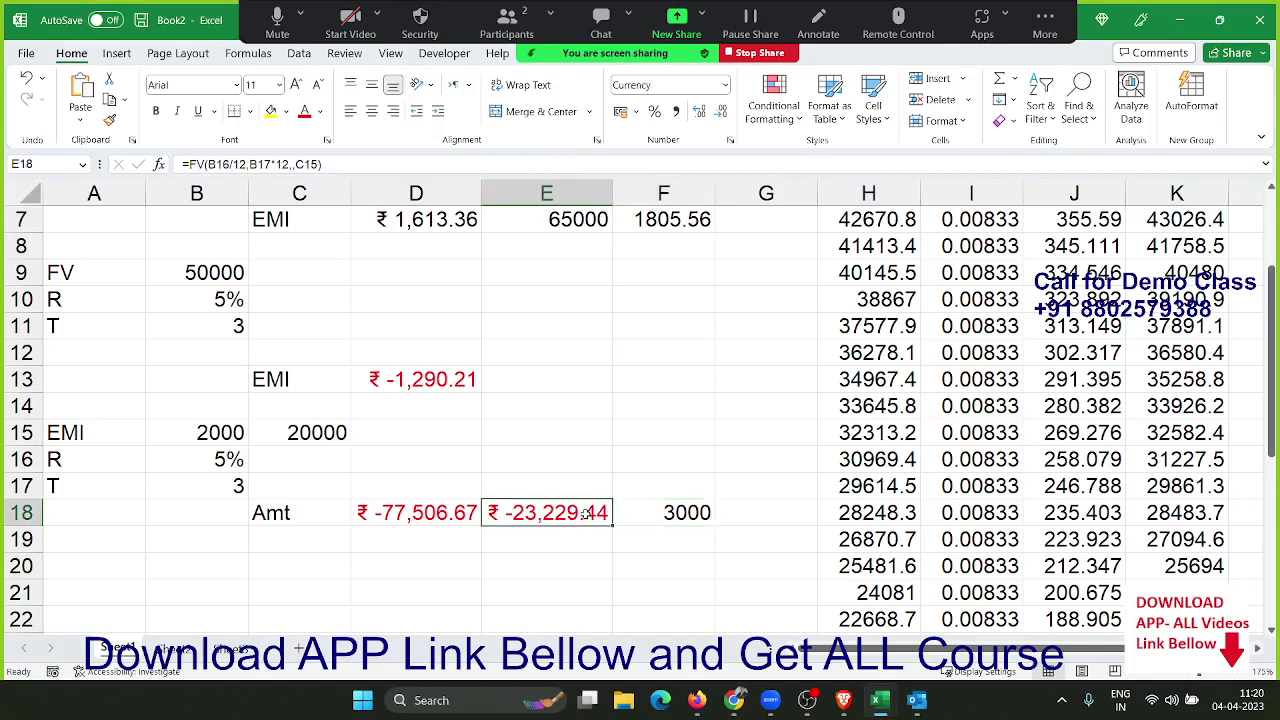
double_click(588, 512)
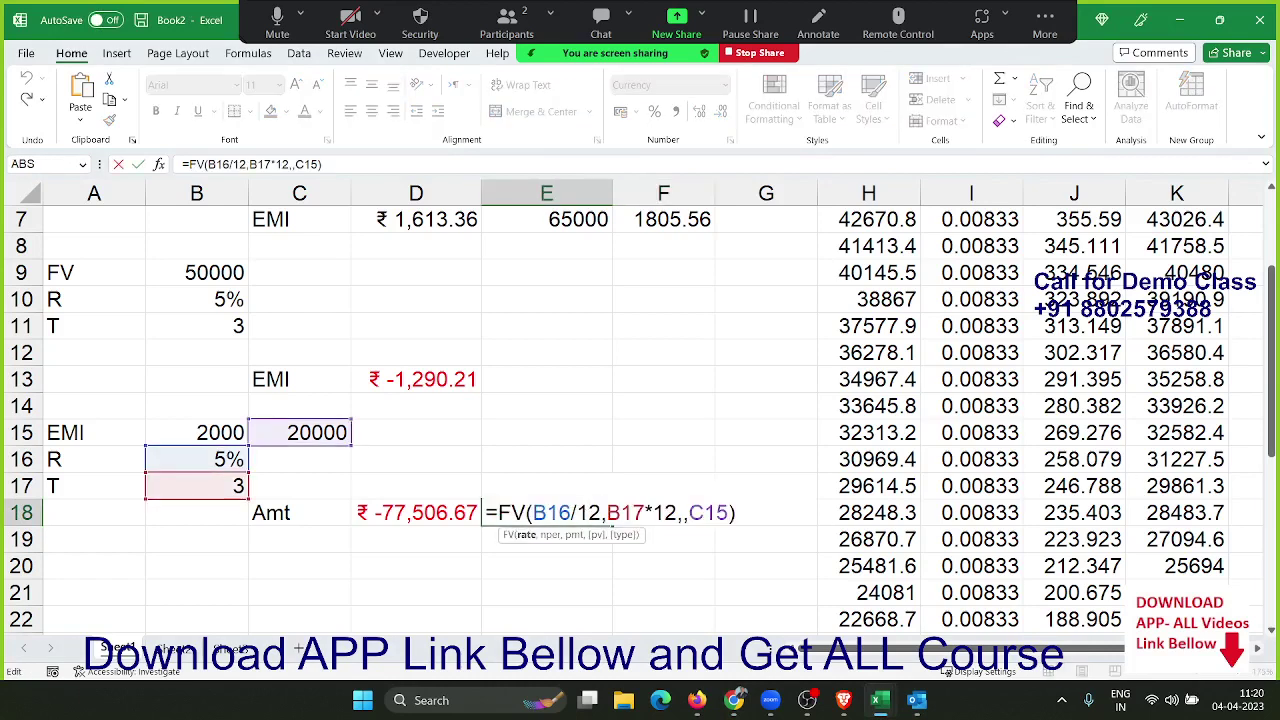
key("alt+Tab")
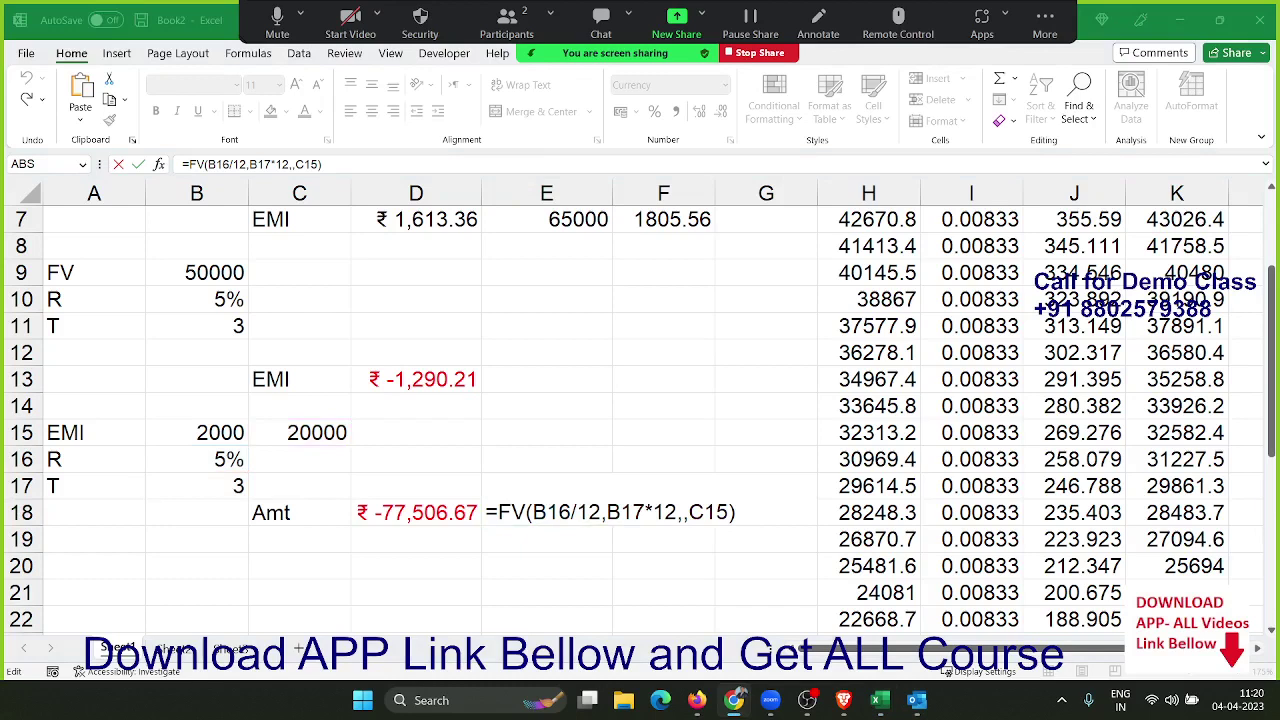
key("alt+Tab")
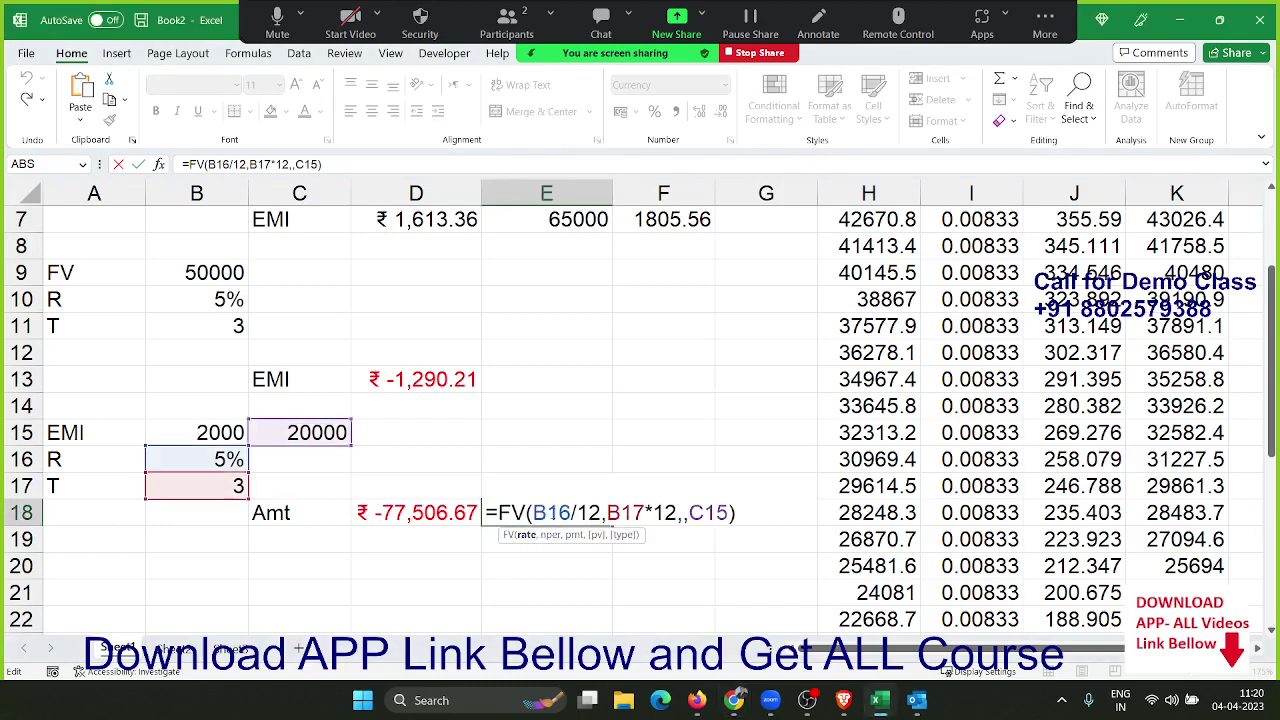
left_click_drag(544, 512, 593, 512)
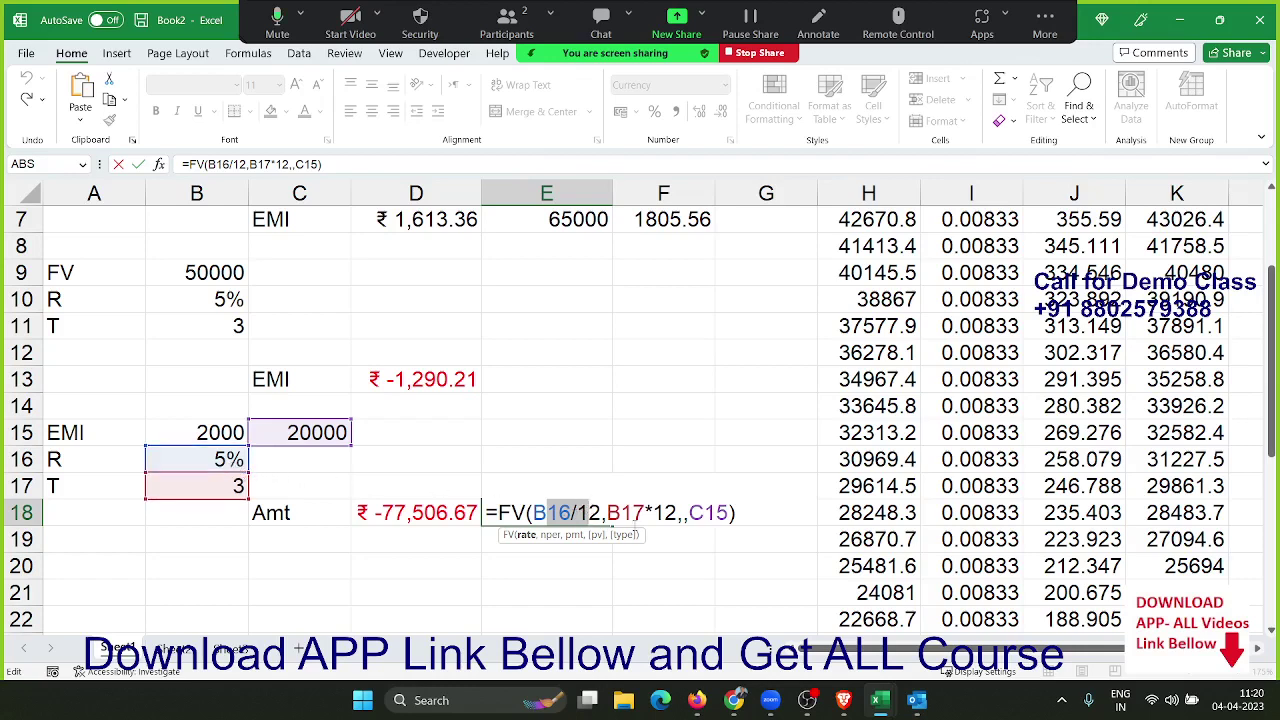
left_click(638, 512)
left_click_drag(642, 512, 677, 512)
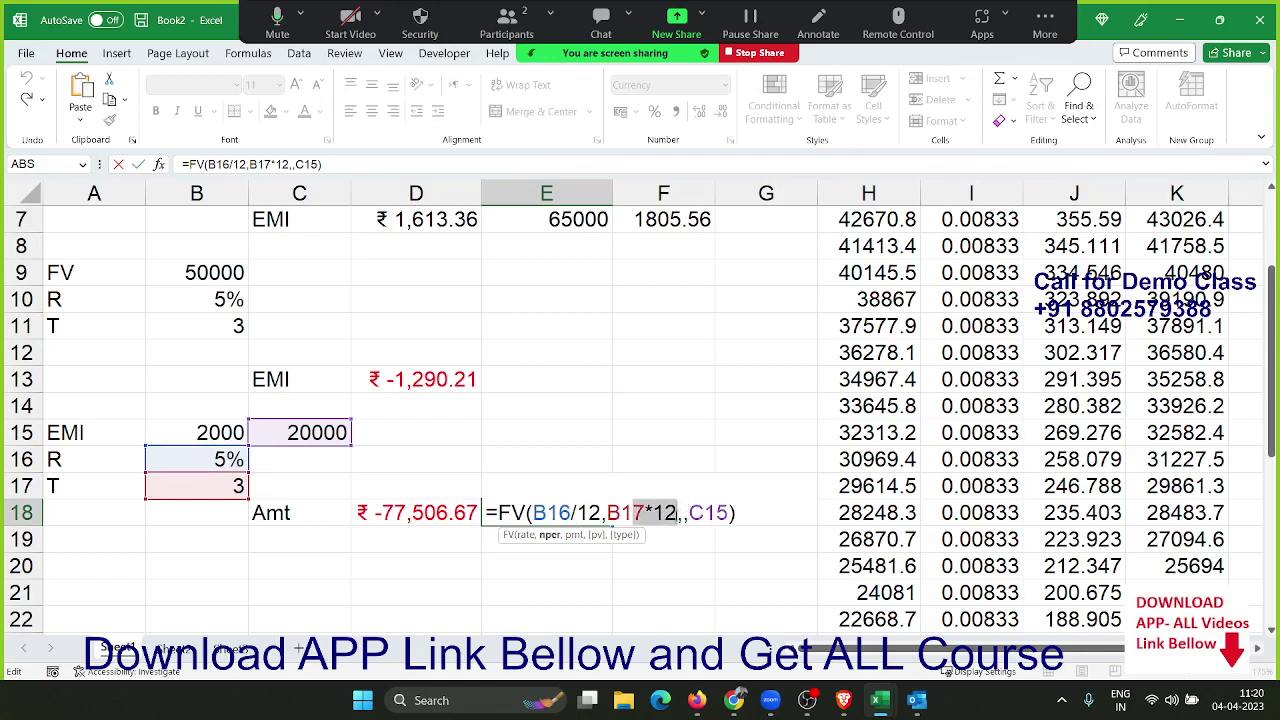
left_click(684, 513)
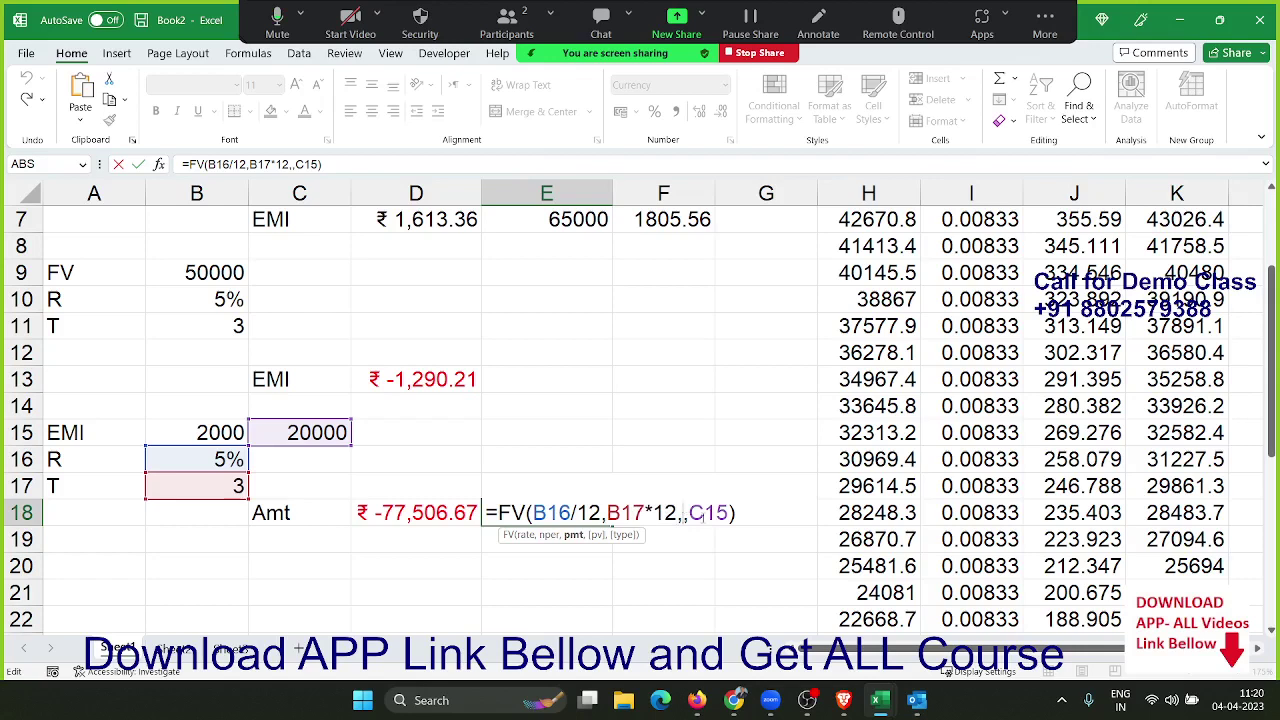
left_click(704, 513)
key("Return")
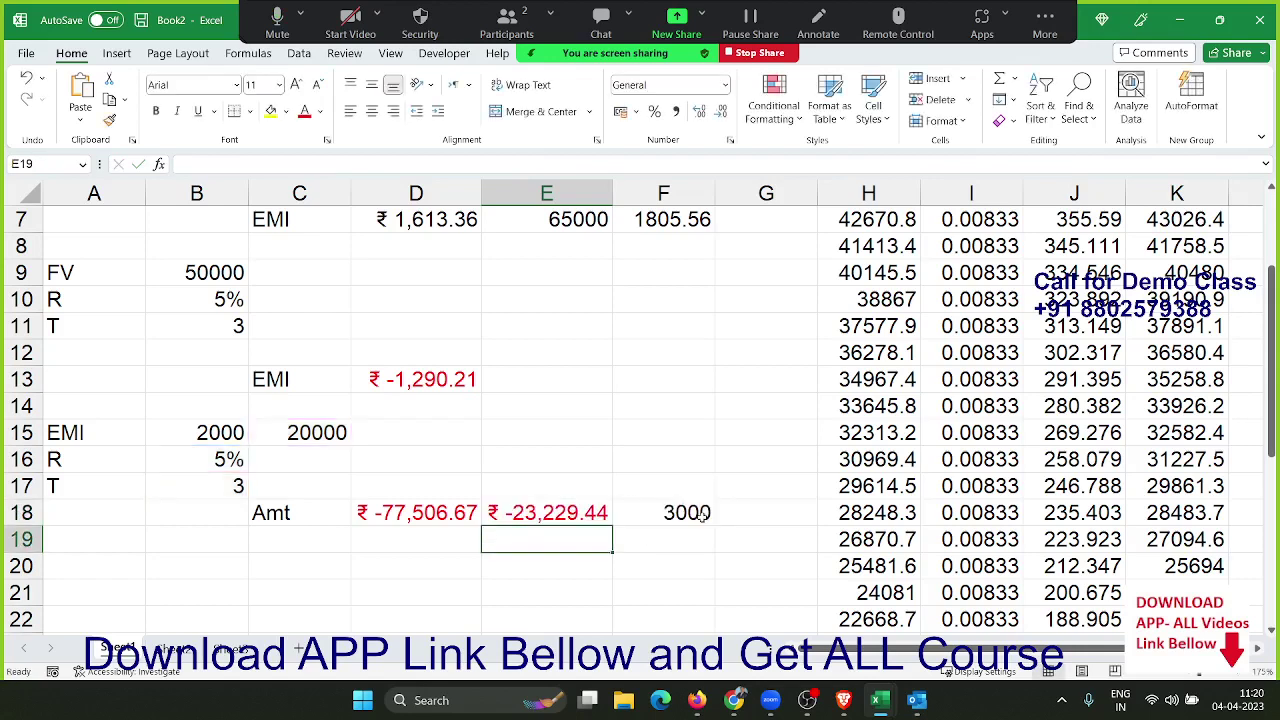
double_click(455, 517)
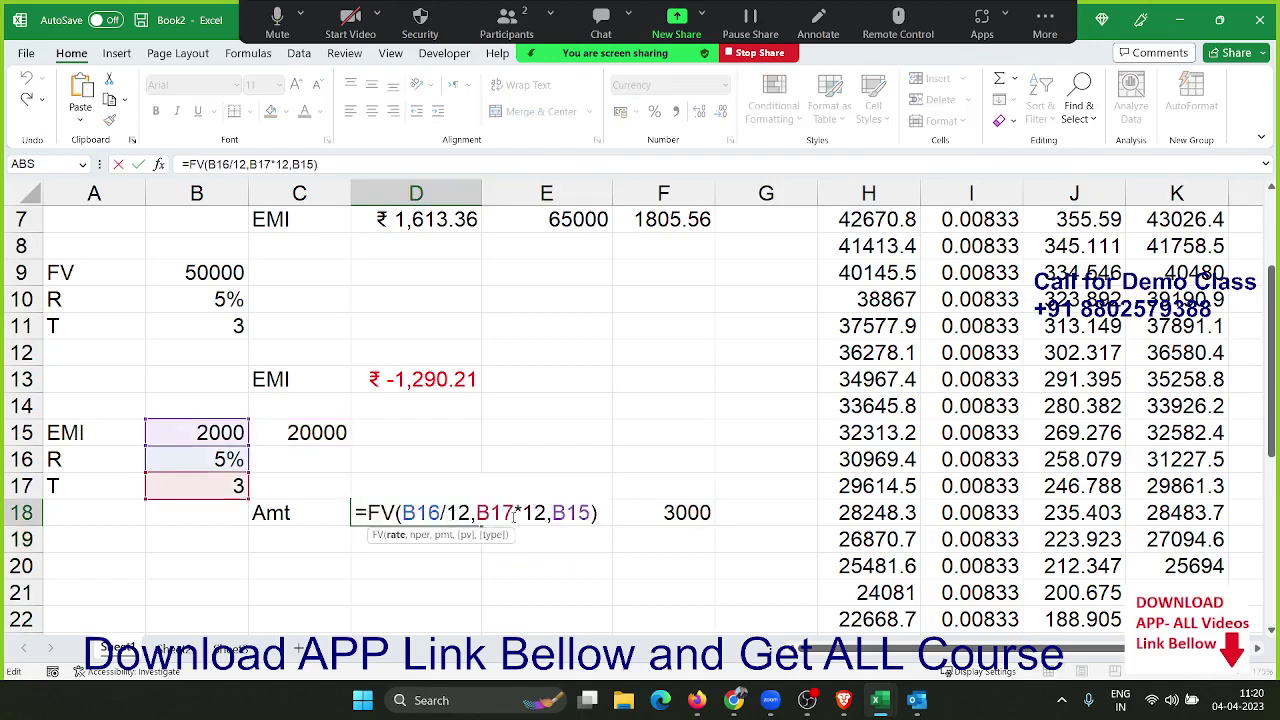
left_click(579, 513)
key("ctrl+Return")
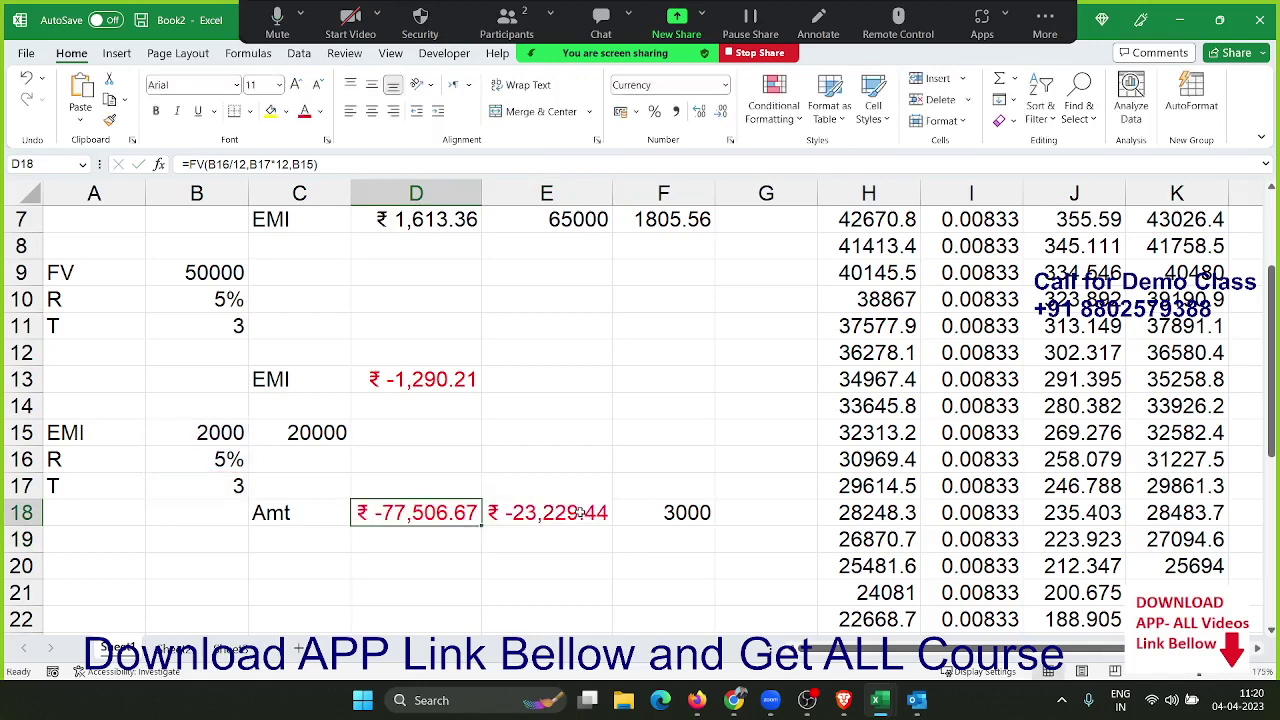
- Enter FV 500000 and R 7% in A20:B21 as a new input block
left_click(80, 585)
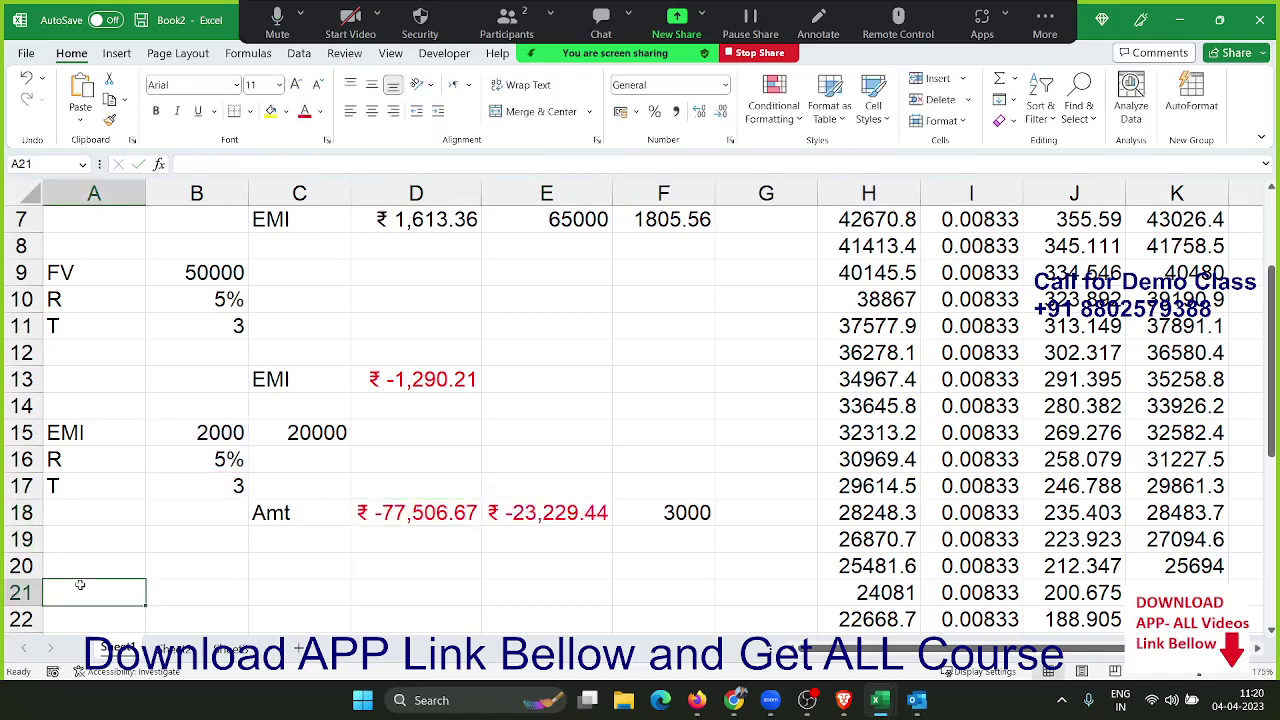
scroll(80, 585, "down", 1)
left_click(78, 491)
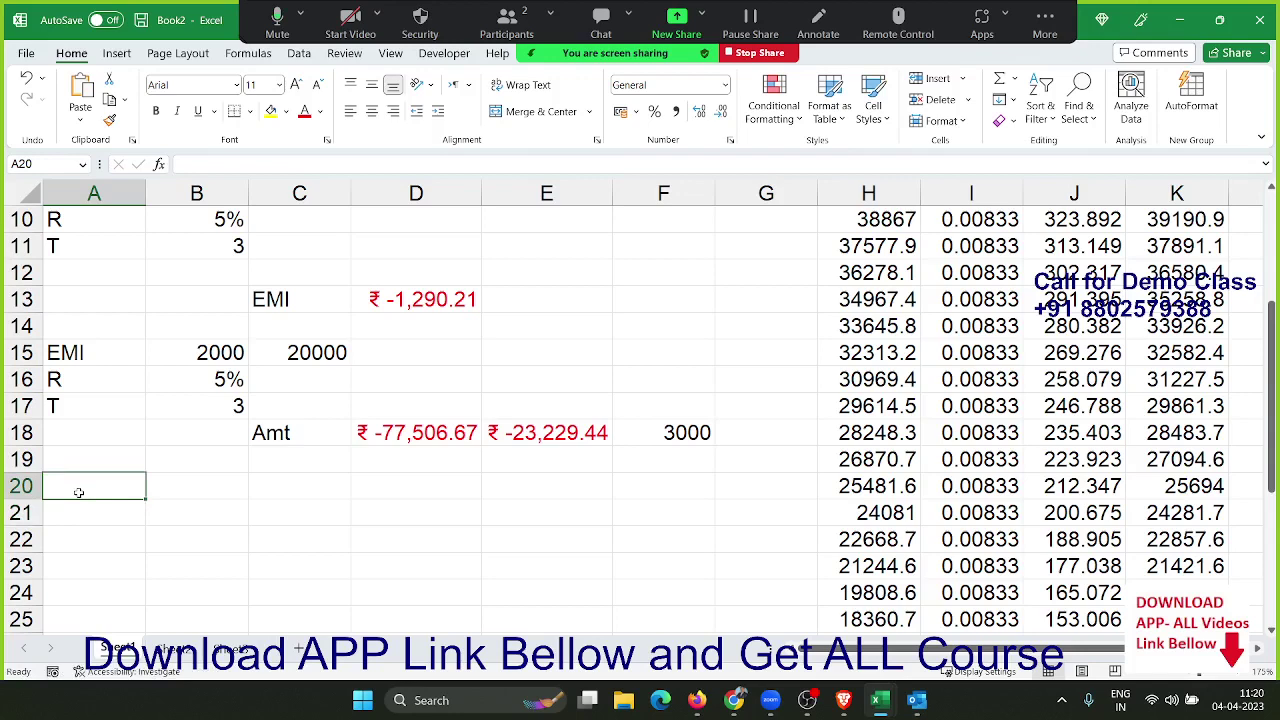
type("FV")
key("Tab")
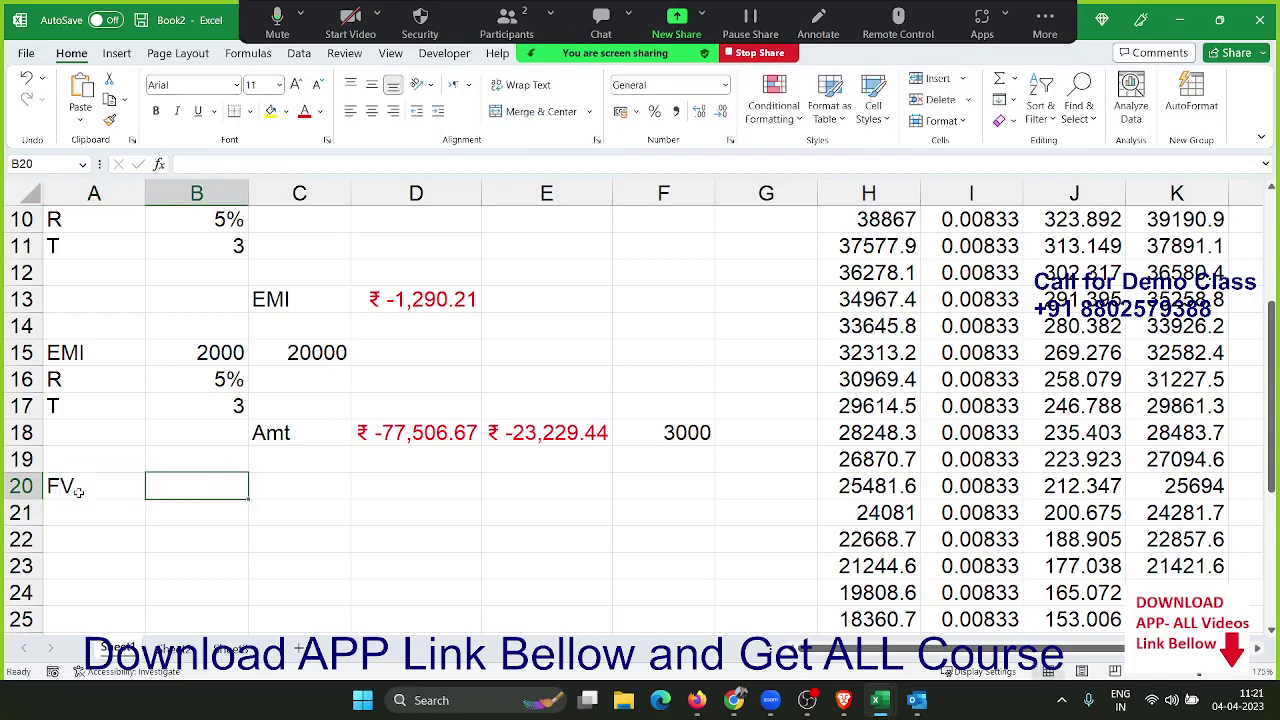
type("50")
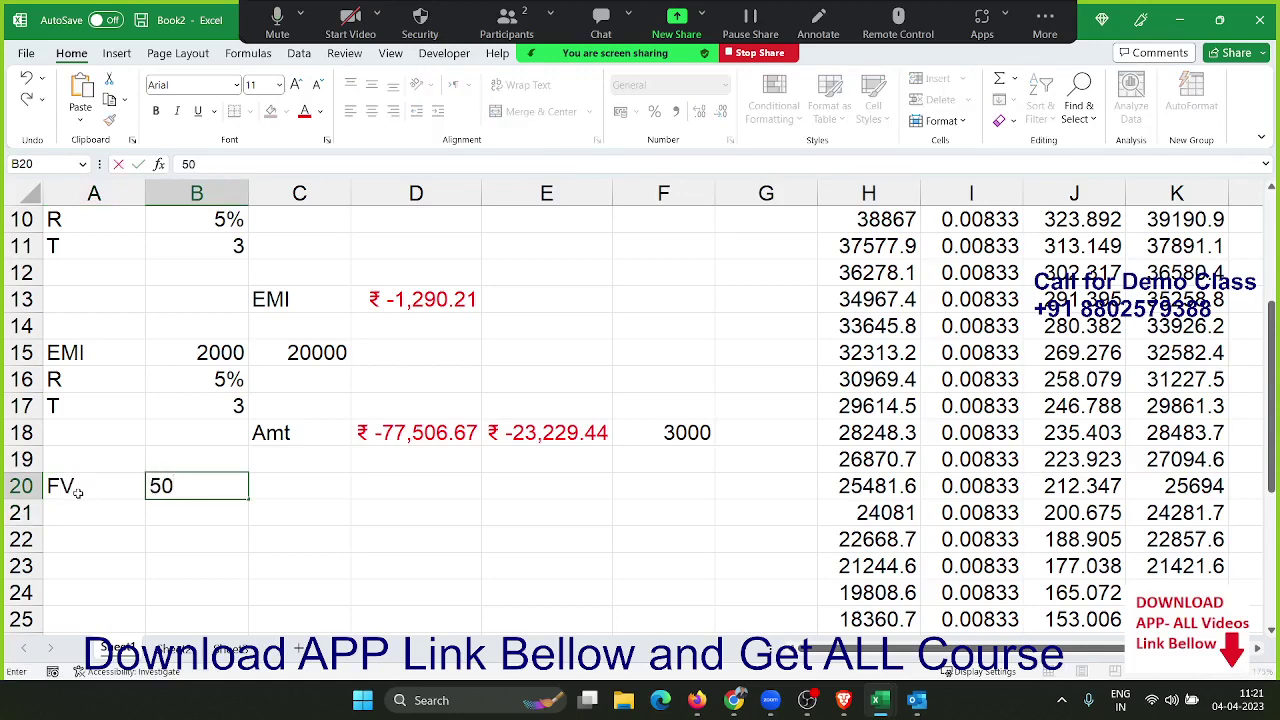
type("0000")
key("Return")
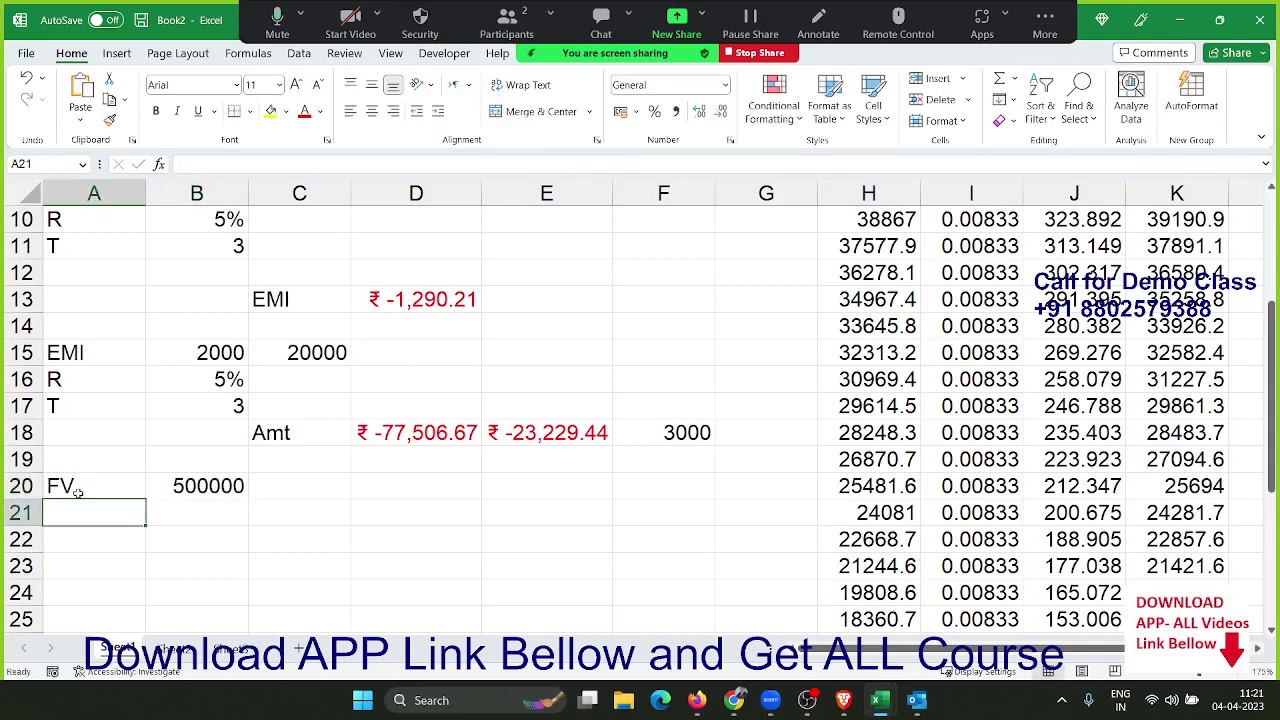
type("R")
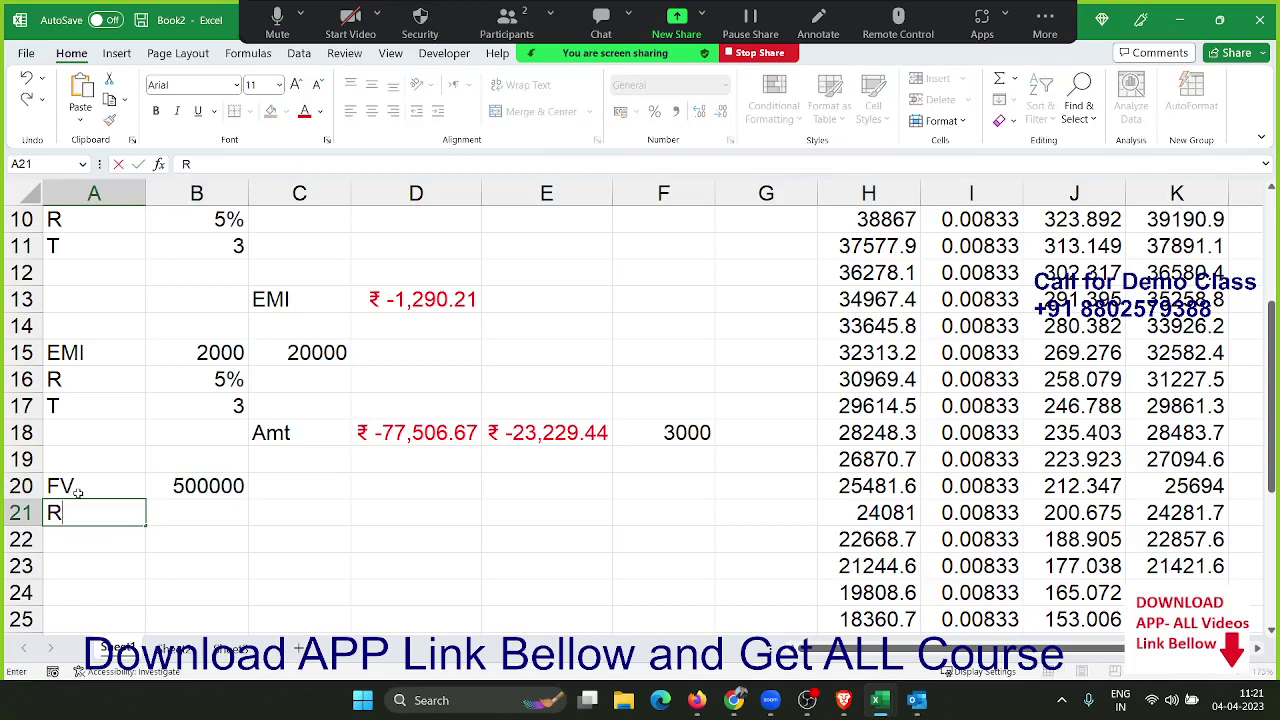
key("Tab")
type("7%")
key("Return")
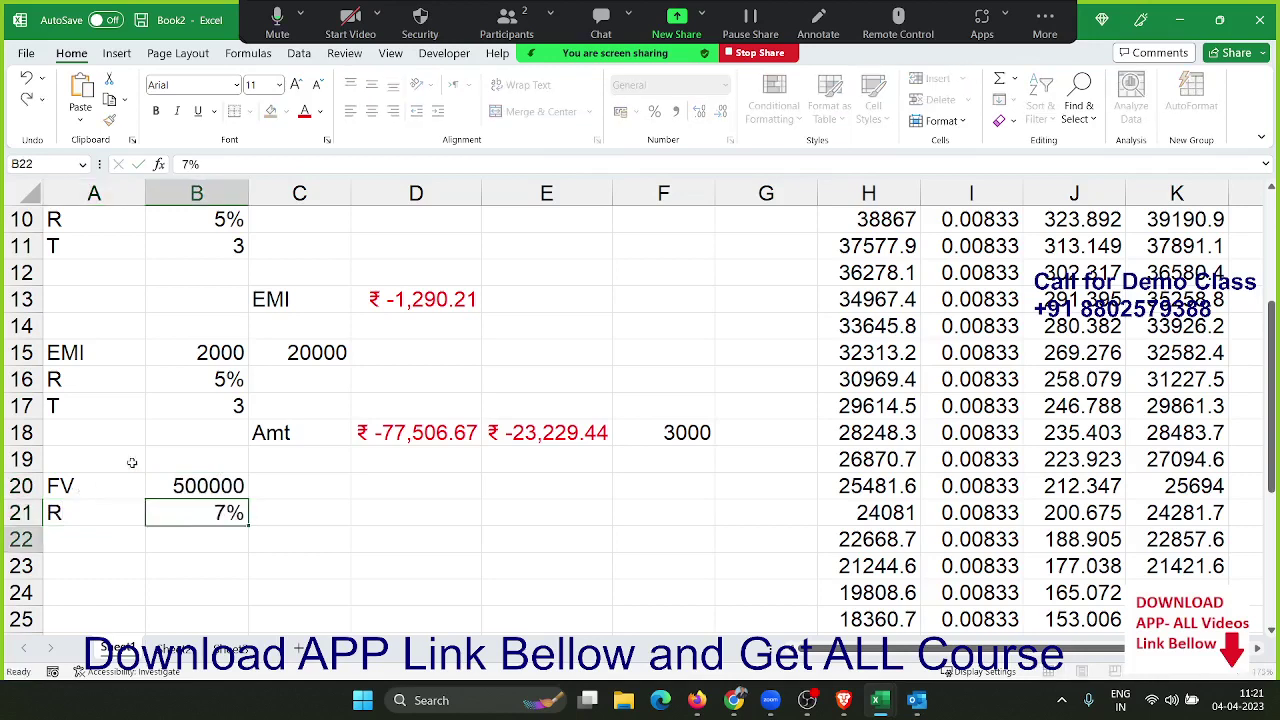
- Add the T value of 10 years in row 22
type("T")
key("Tab")
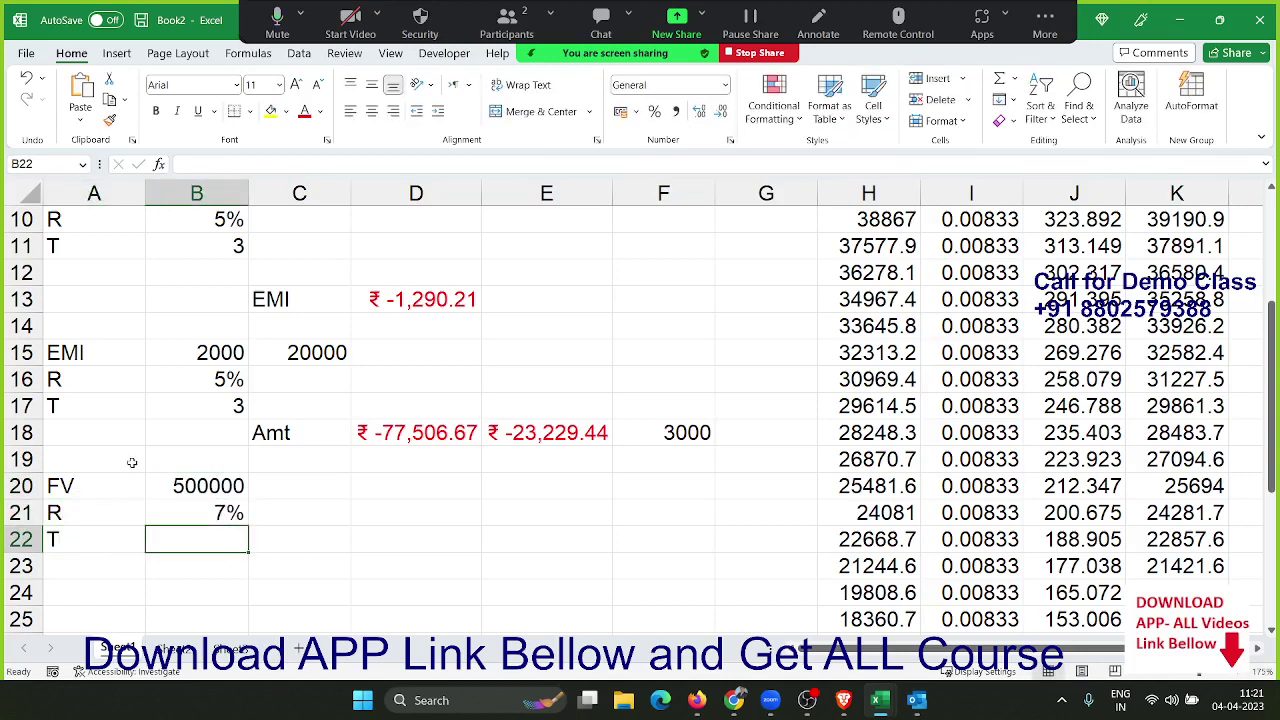
type("10")
key("Tab")
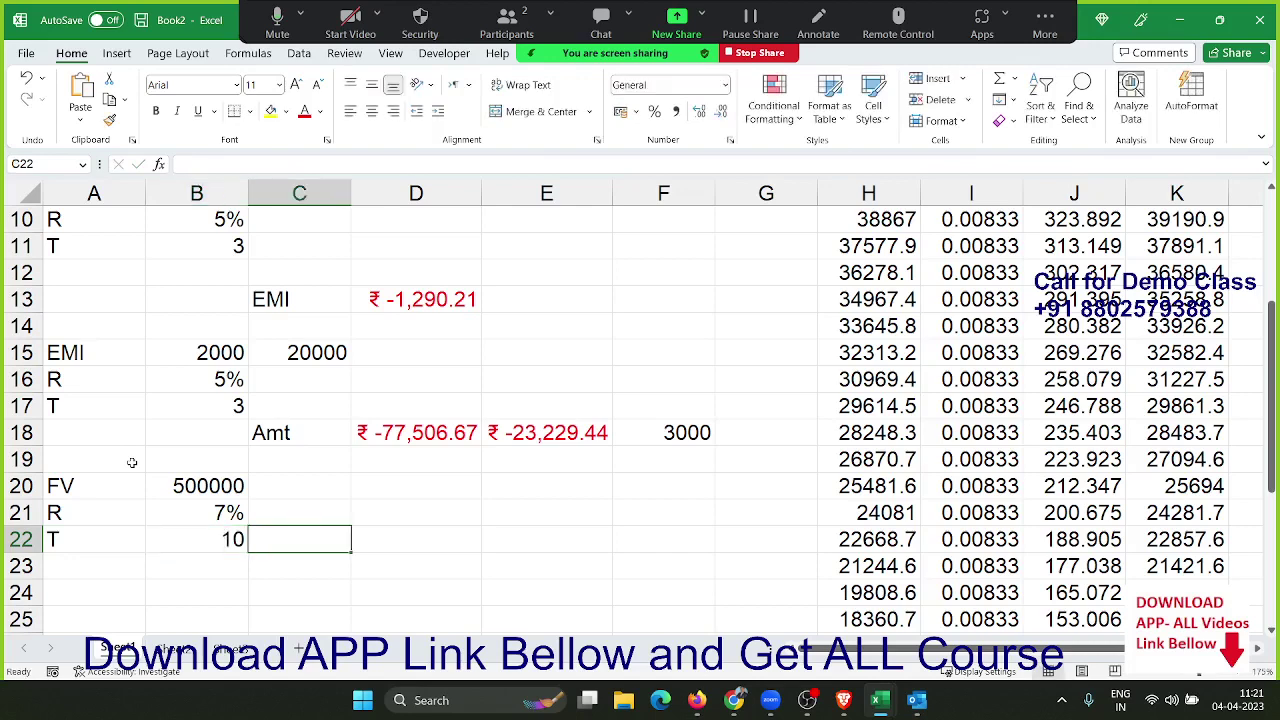
key("Return")
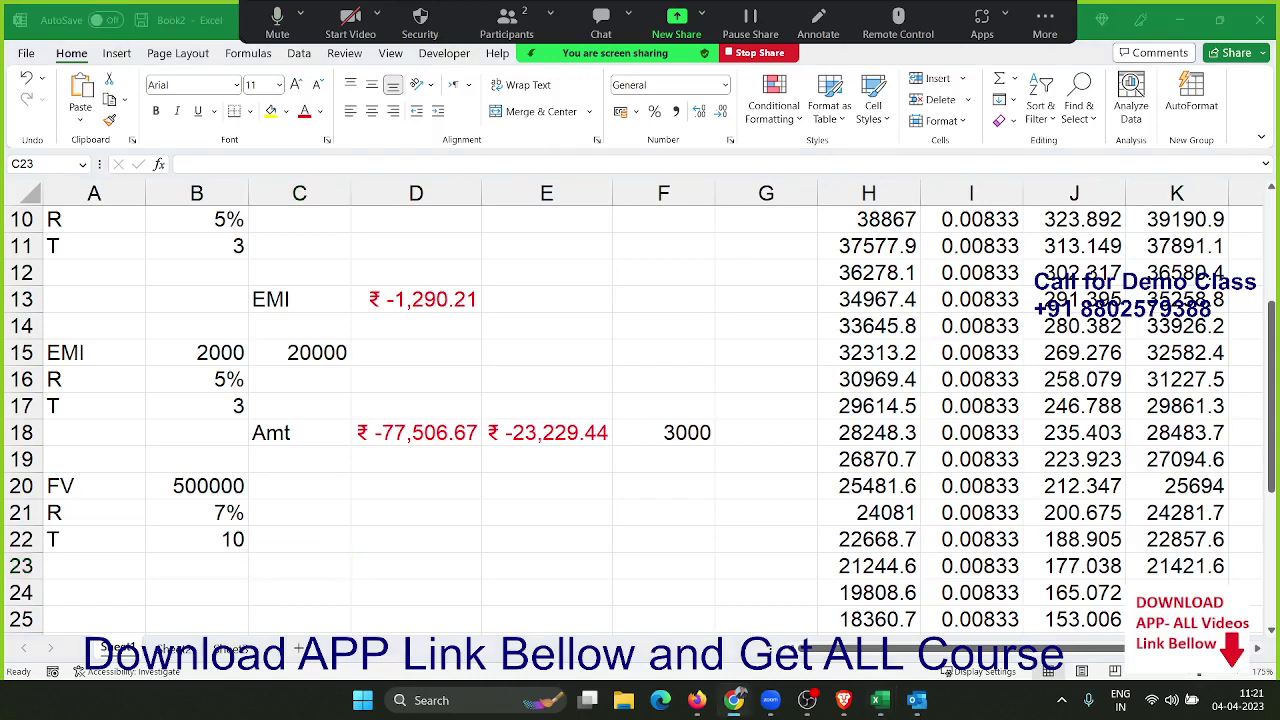
left_click(338, 571)
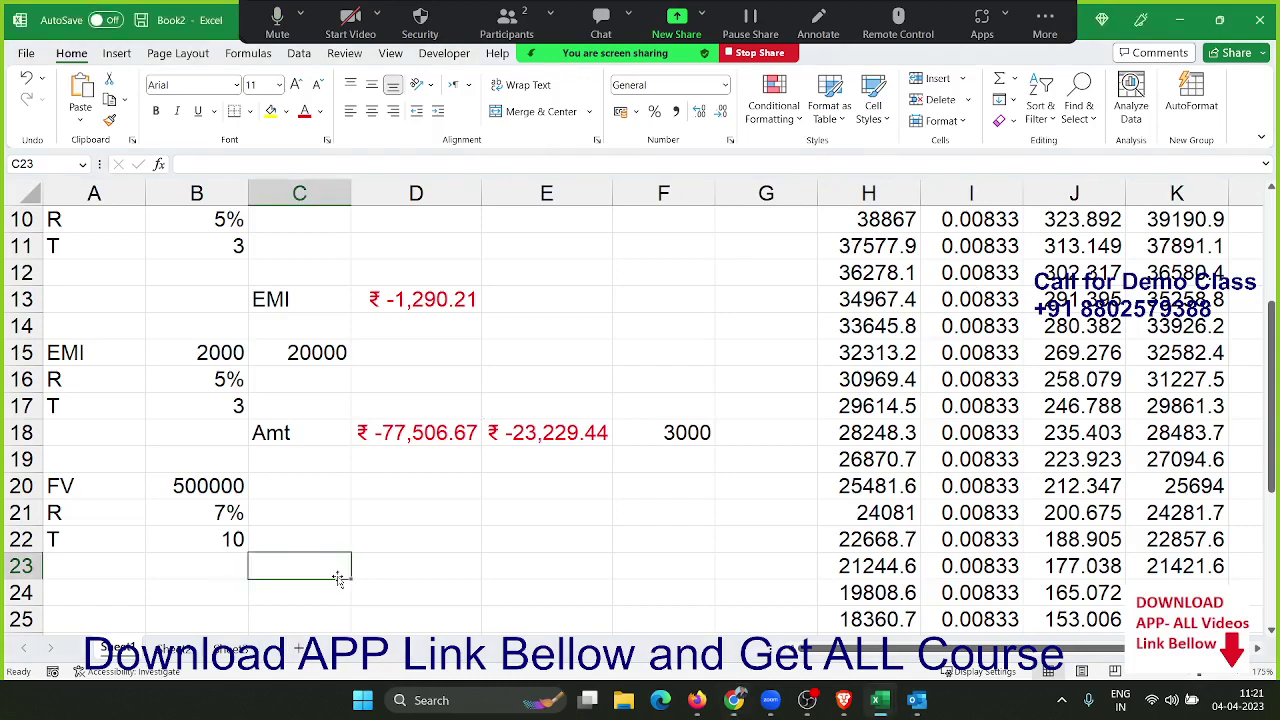
type("=")
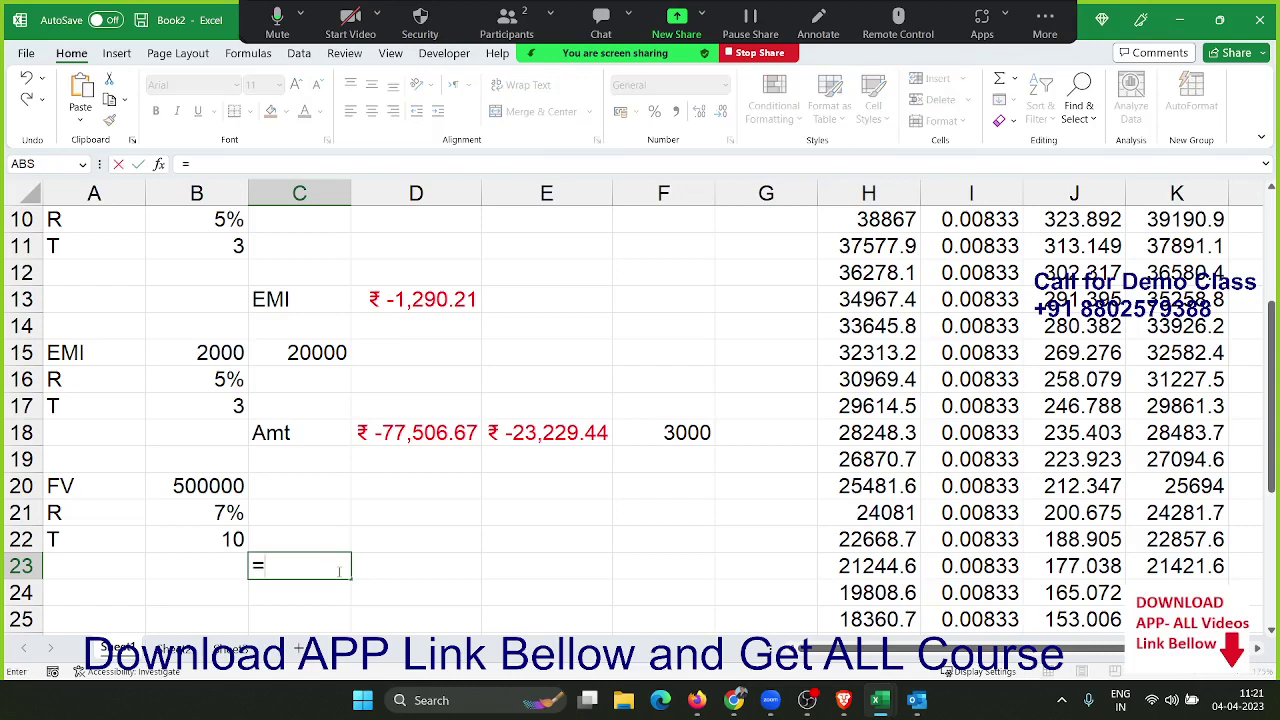
type("pf")
key("BackSpace")
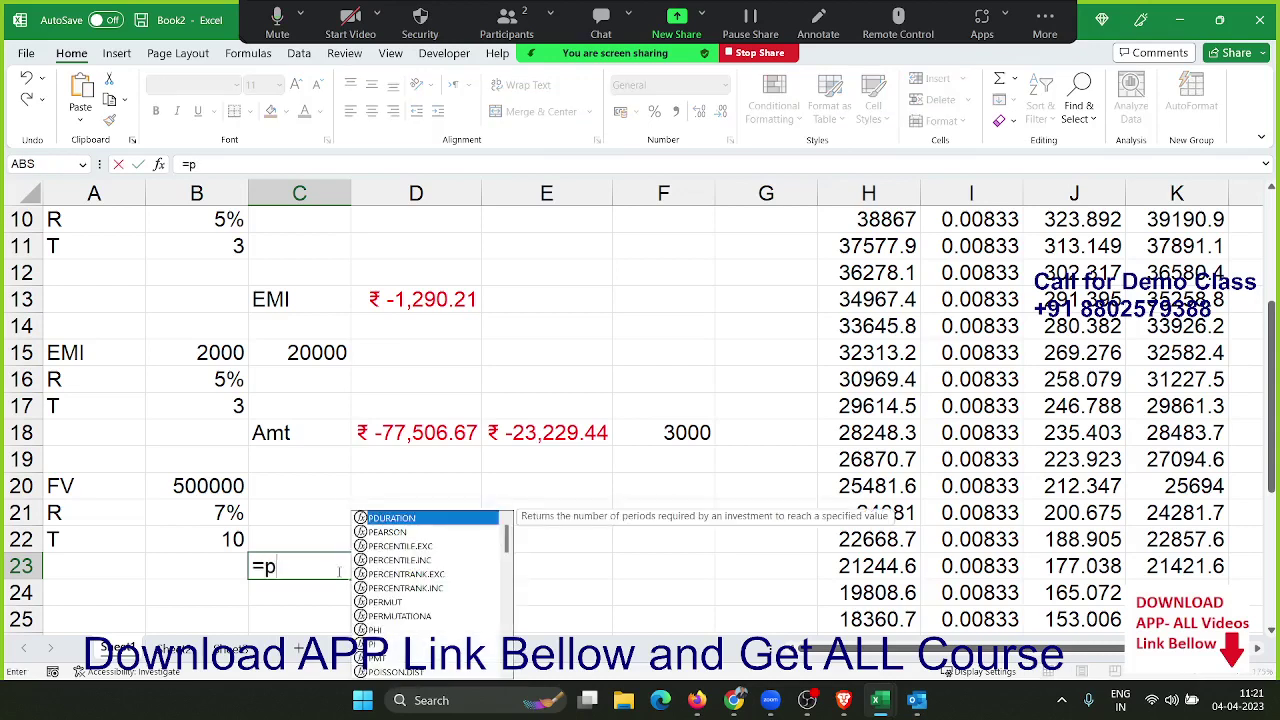
type("v")
key("Tab")
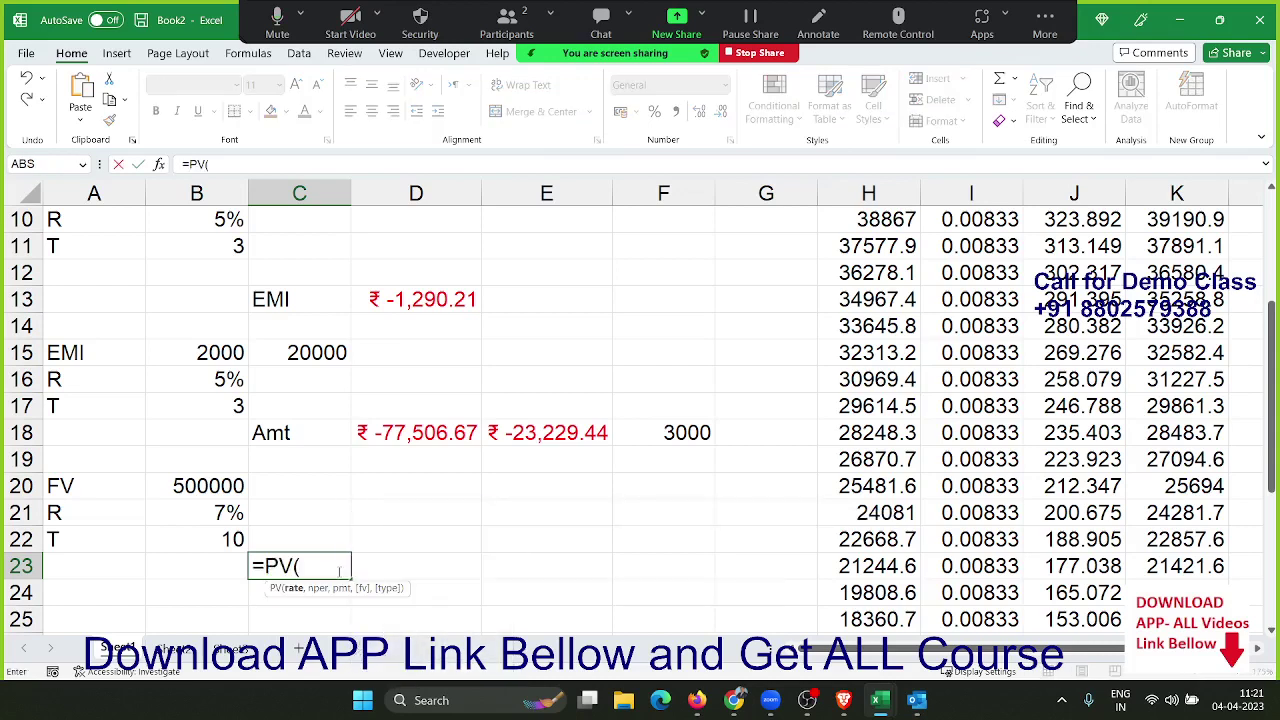
left_click(189, 517)
type("/12")
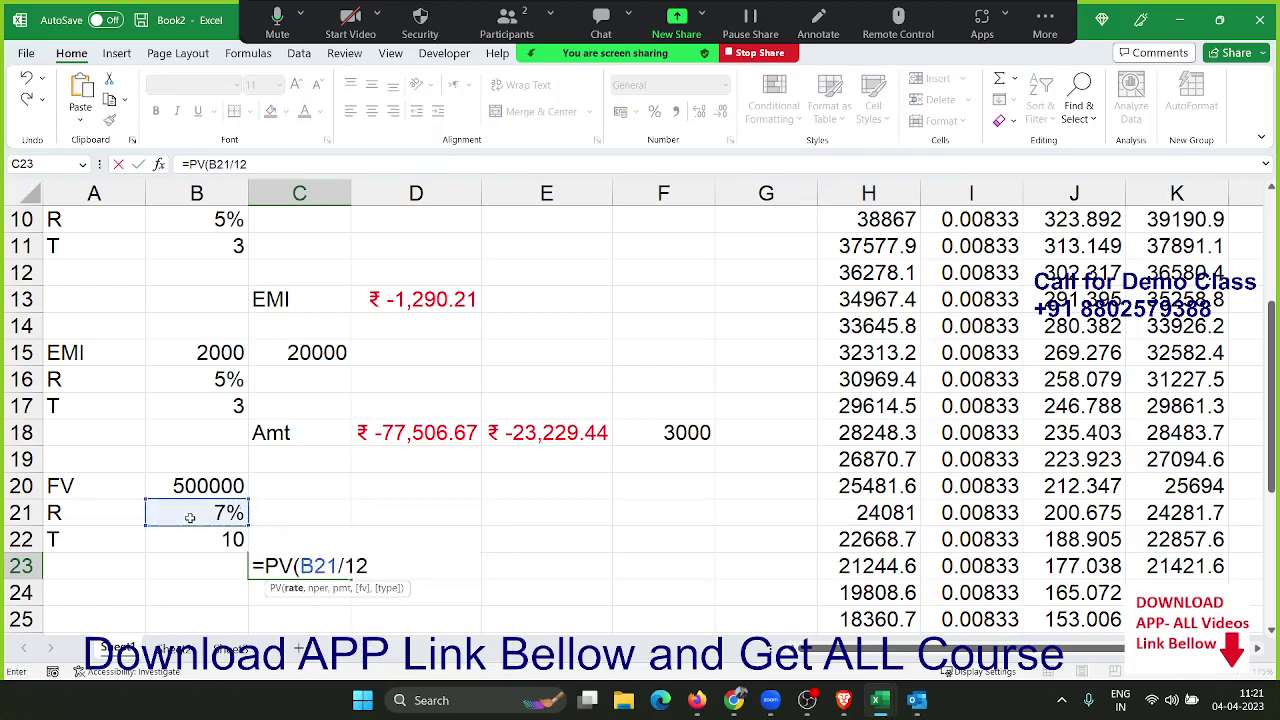
type(",")
left_click(193, 537)
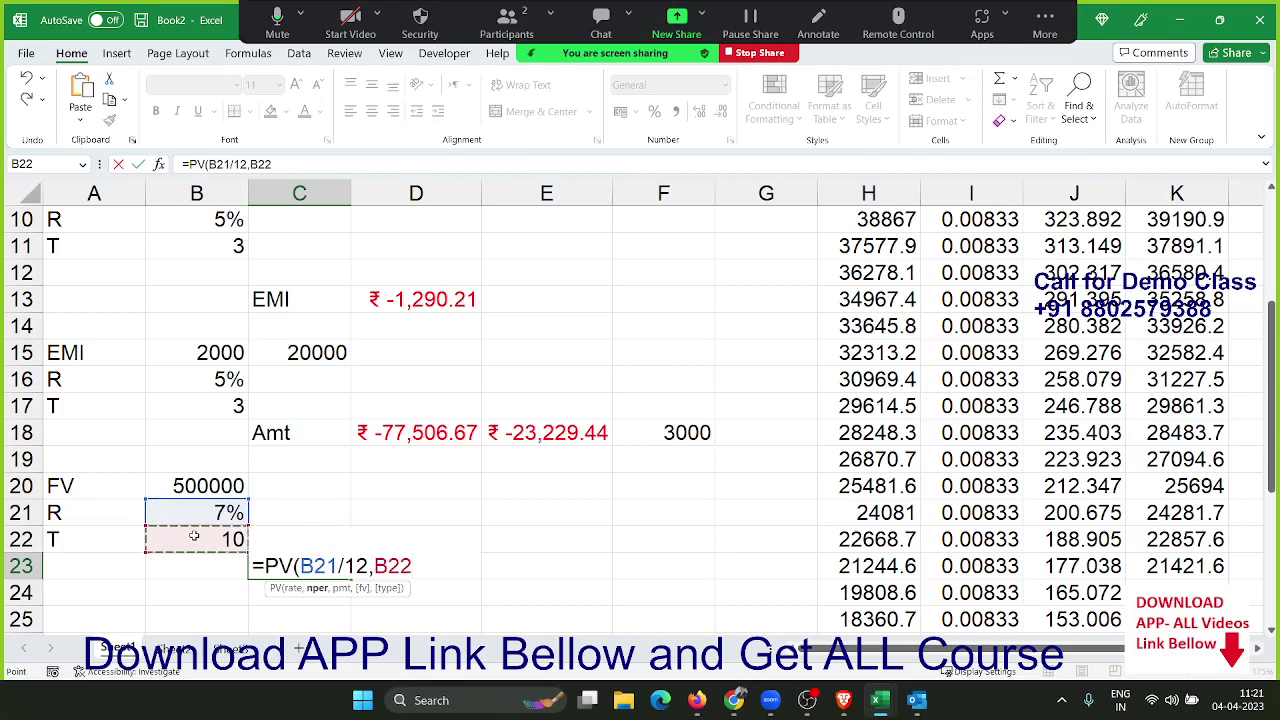
type("*12")
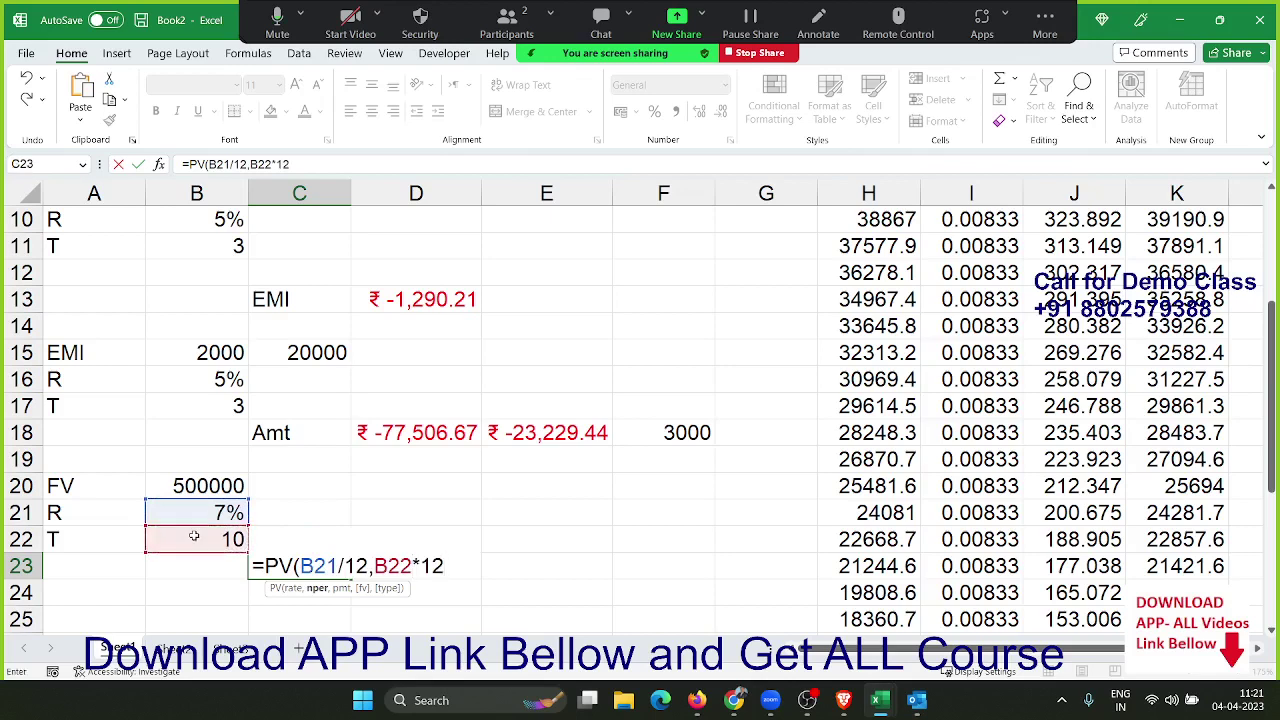
type(",,")
left_click(170, 490)
key("Return")
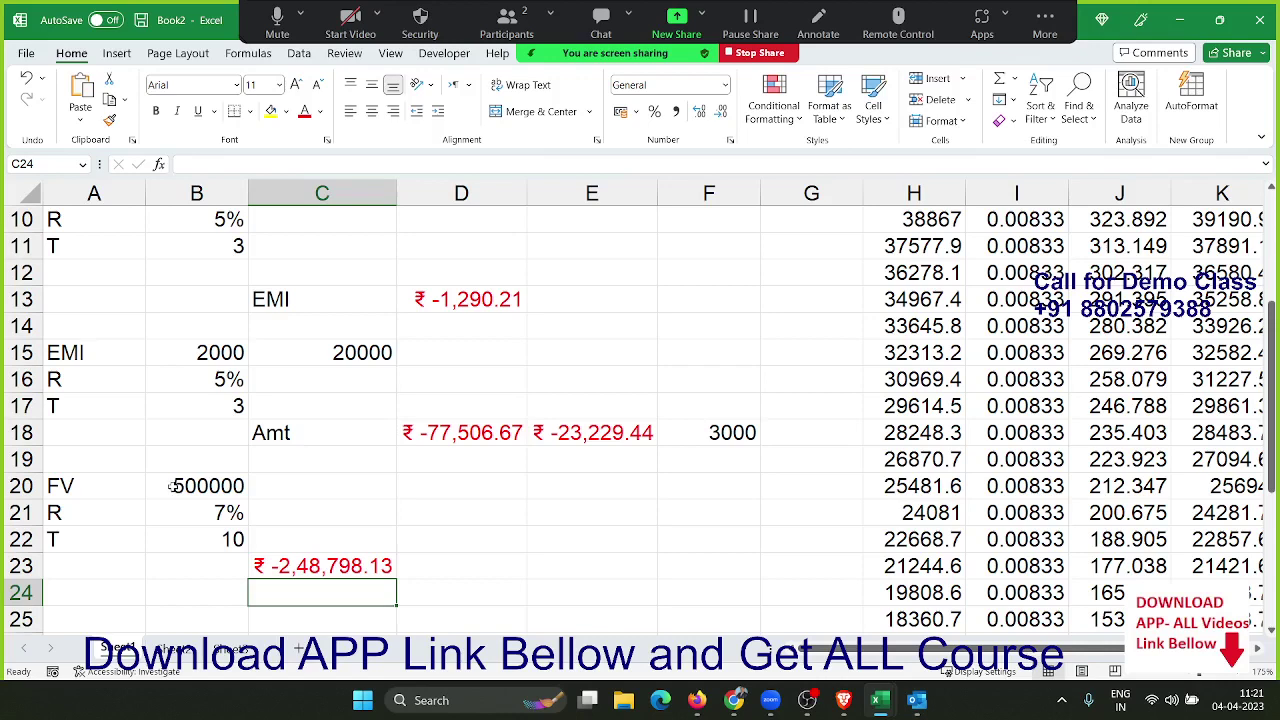
scroll(232, 551, "down", 1)
scroll(240, 540, "down", 2)
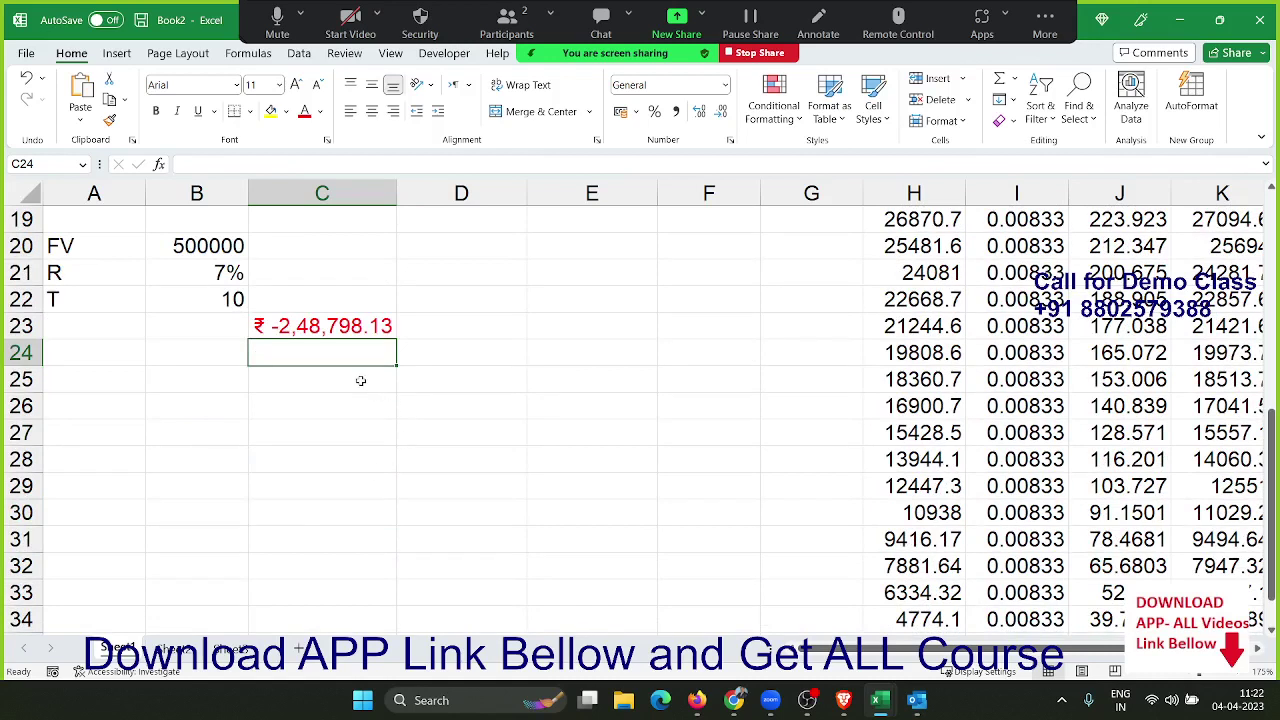
left_click(243, 374)
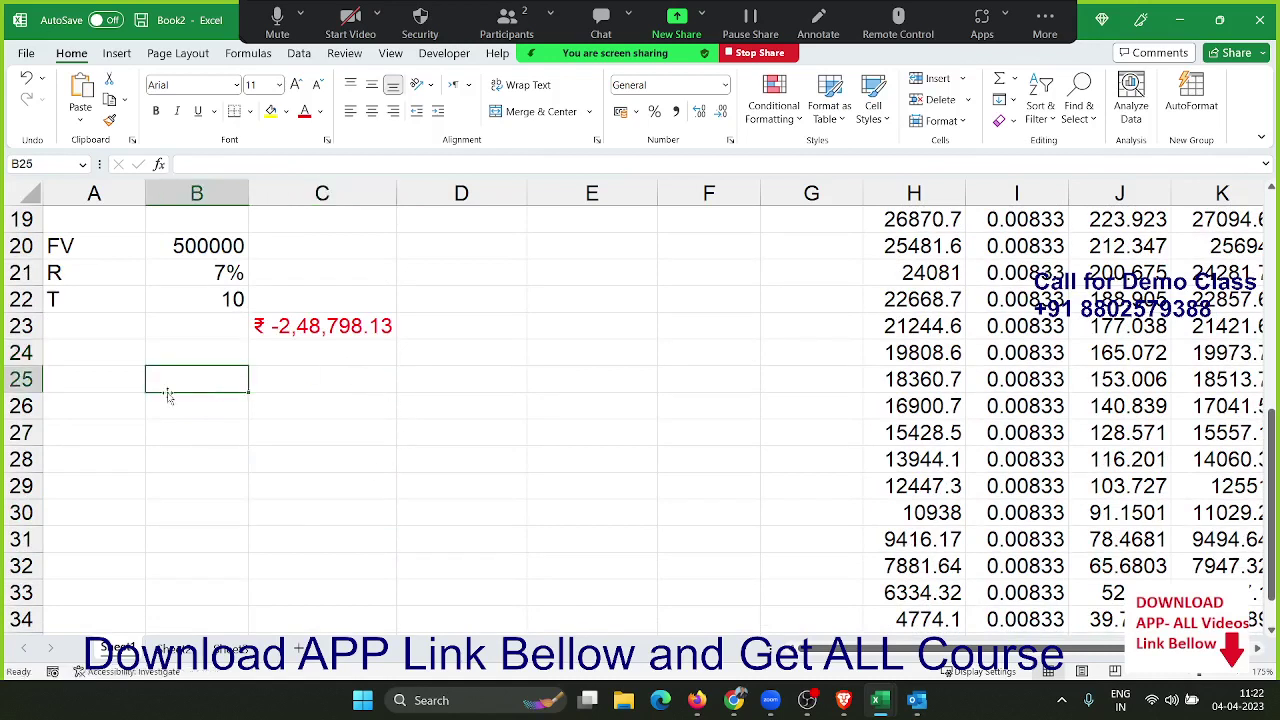
scroll(168, 396, "up", 2)
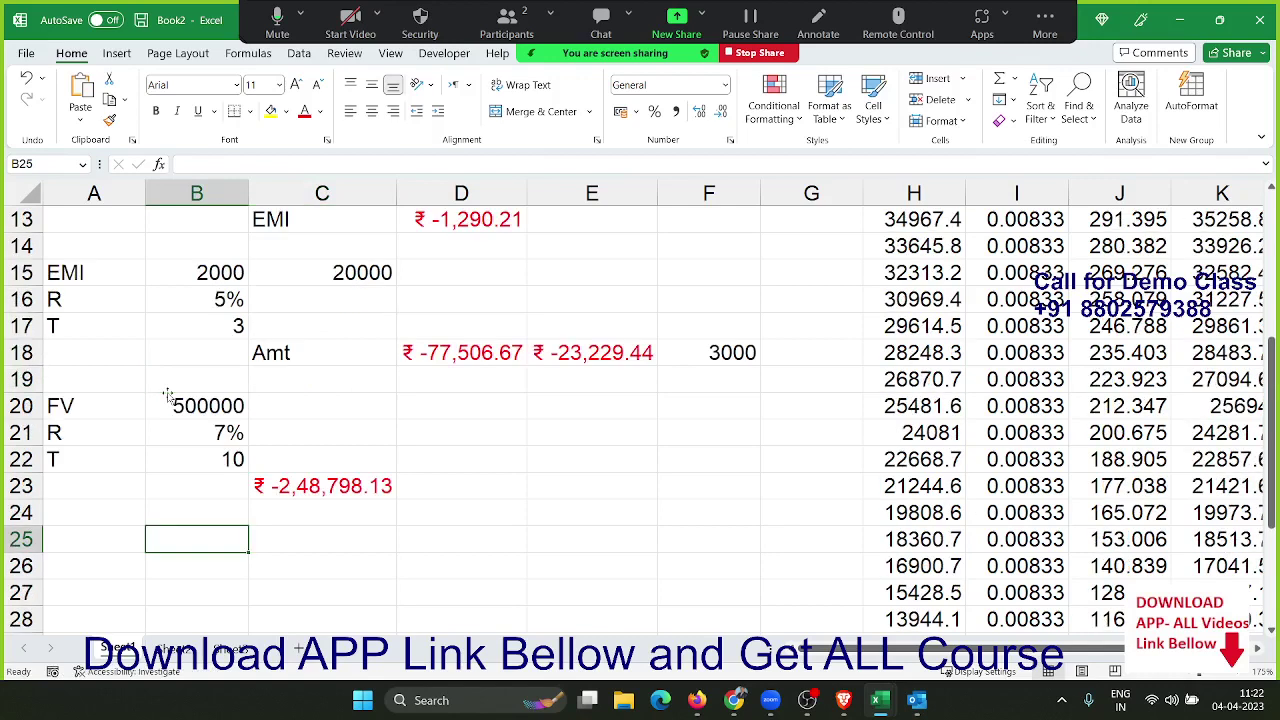
scroll(168, 396, "down", 1)
left_click(105, 430)
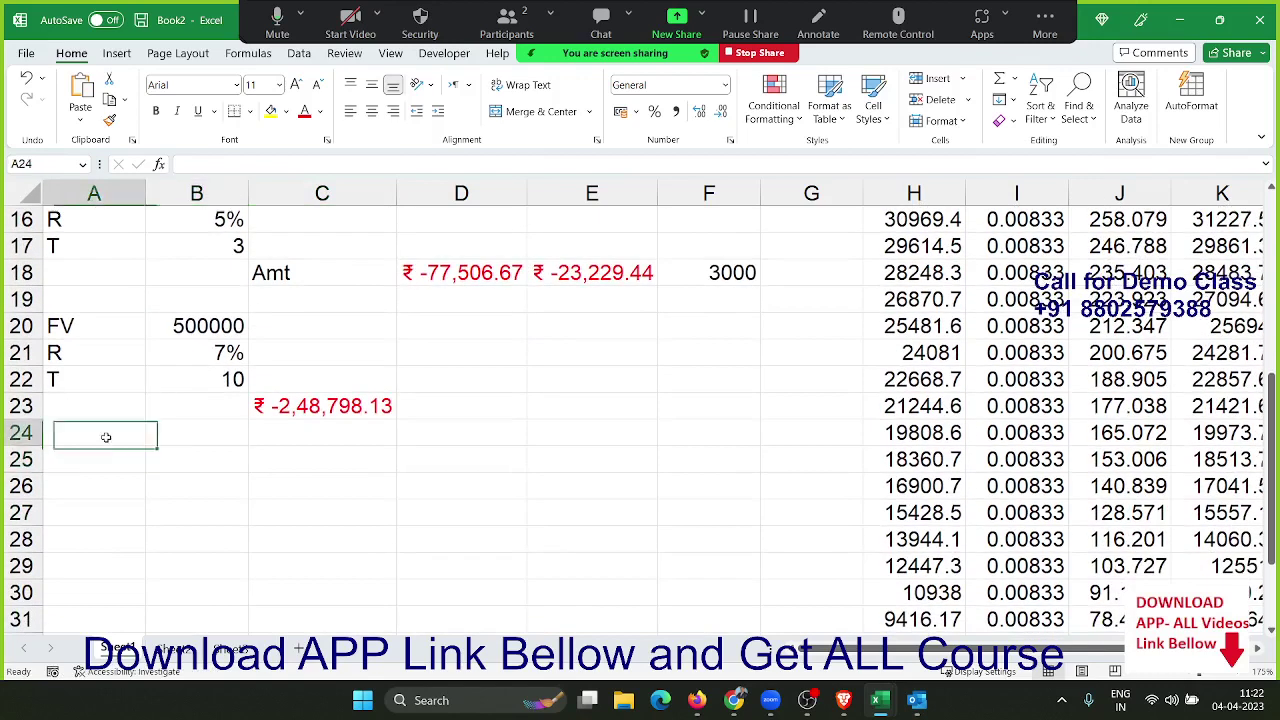
left_click(91, 462)
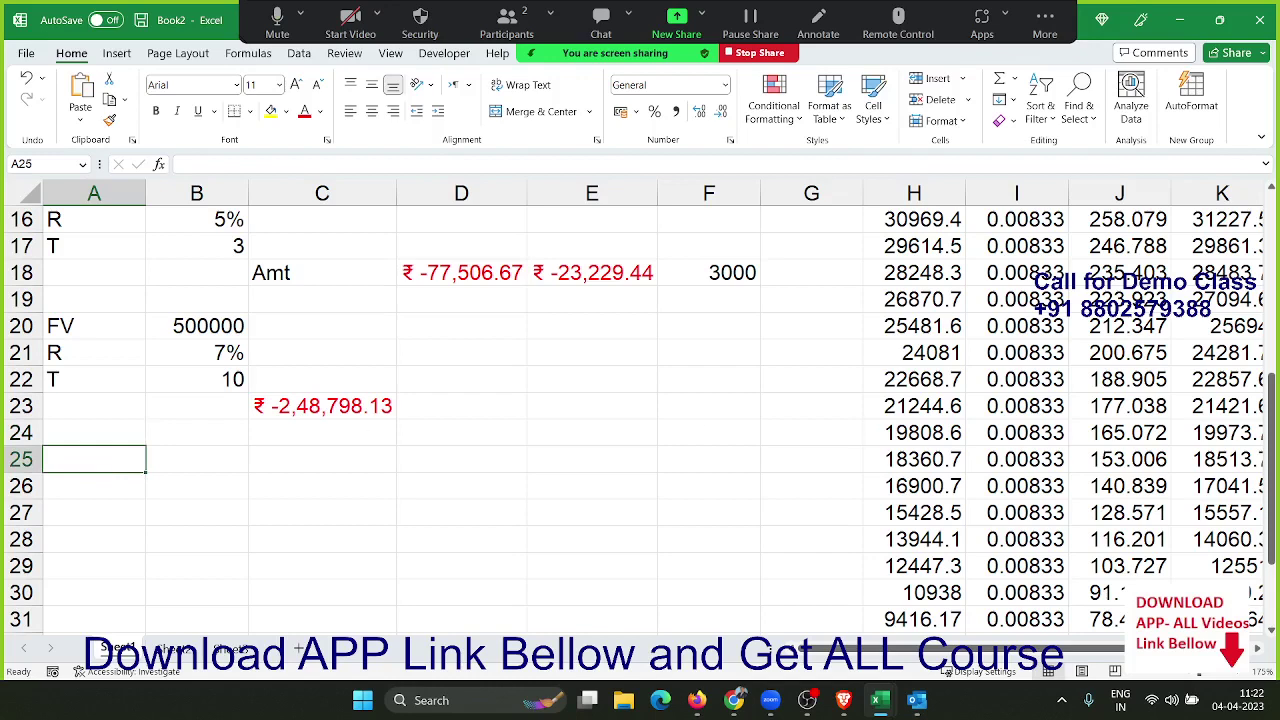
left_click(734, 700)
- Enter =RATE(B22*12,,C23,B20) in C24 to calculate the monthly rate
left_click(307, 426)
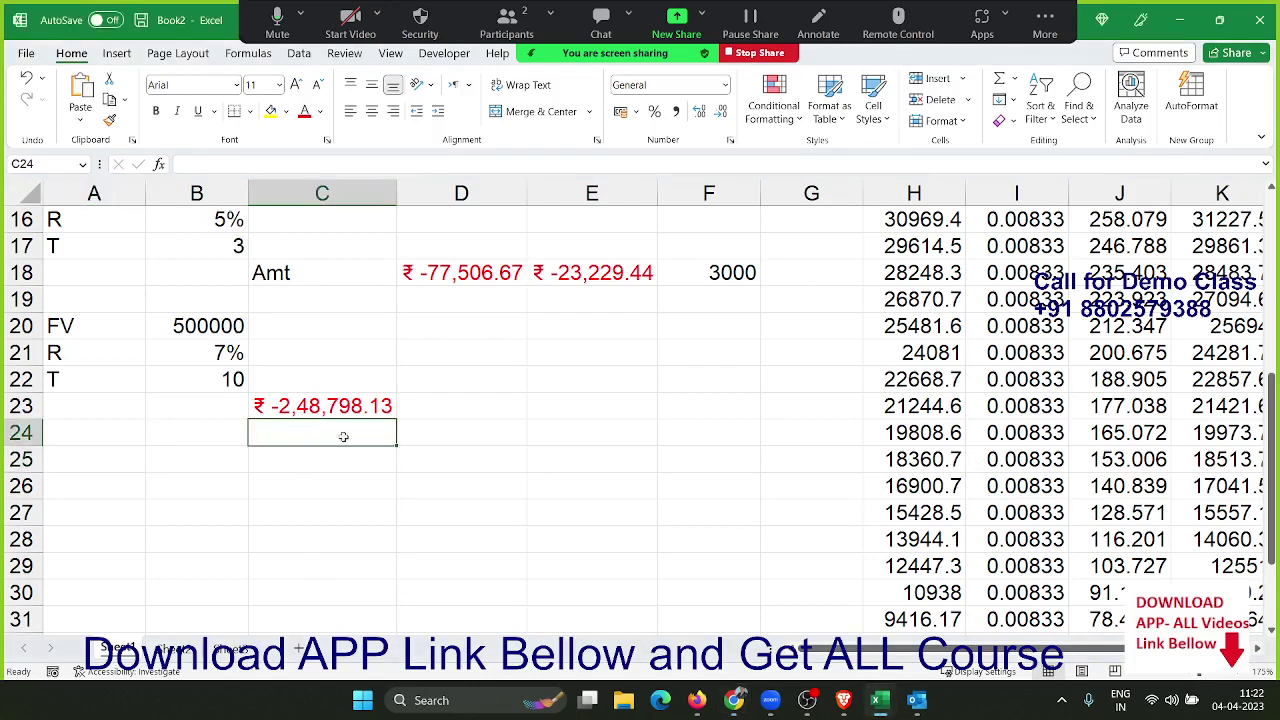
type("=ra")
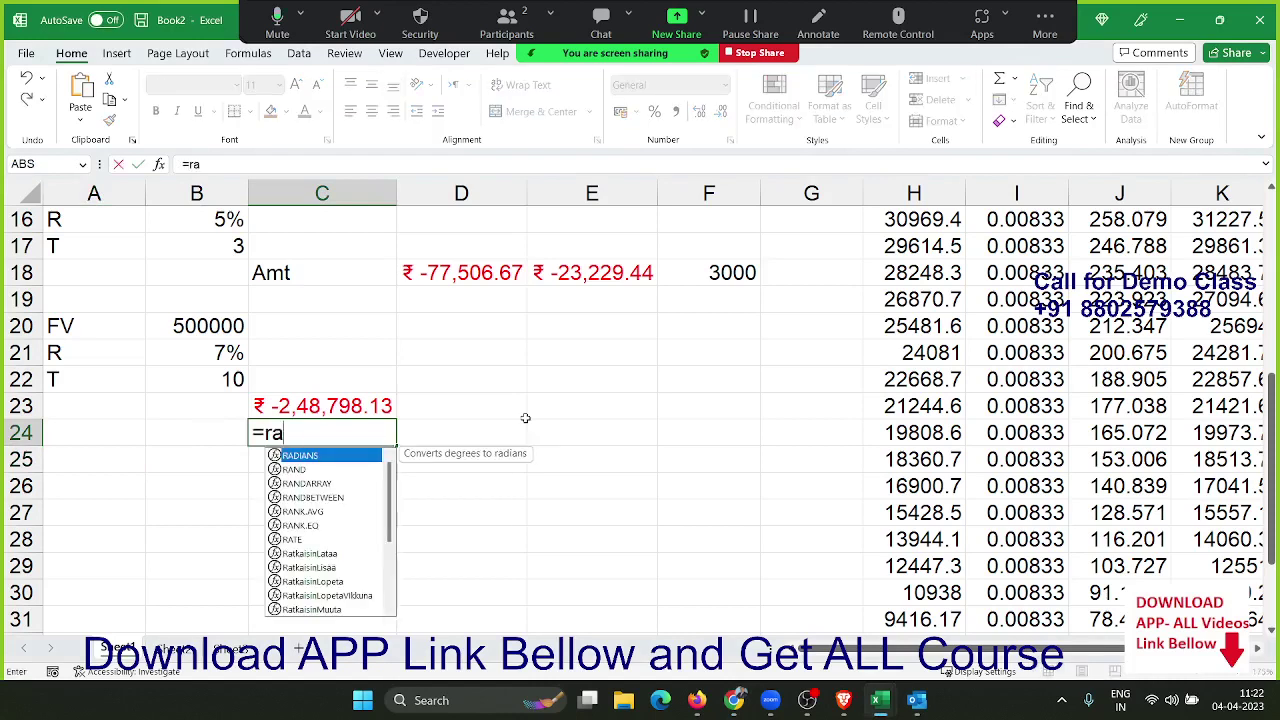
type("t")
key("Tab")
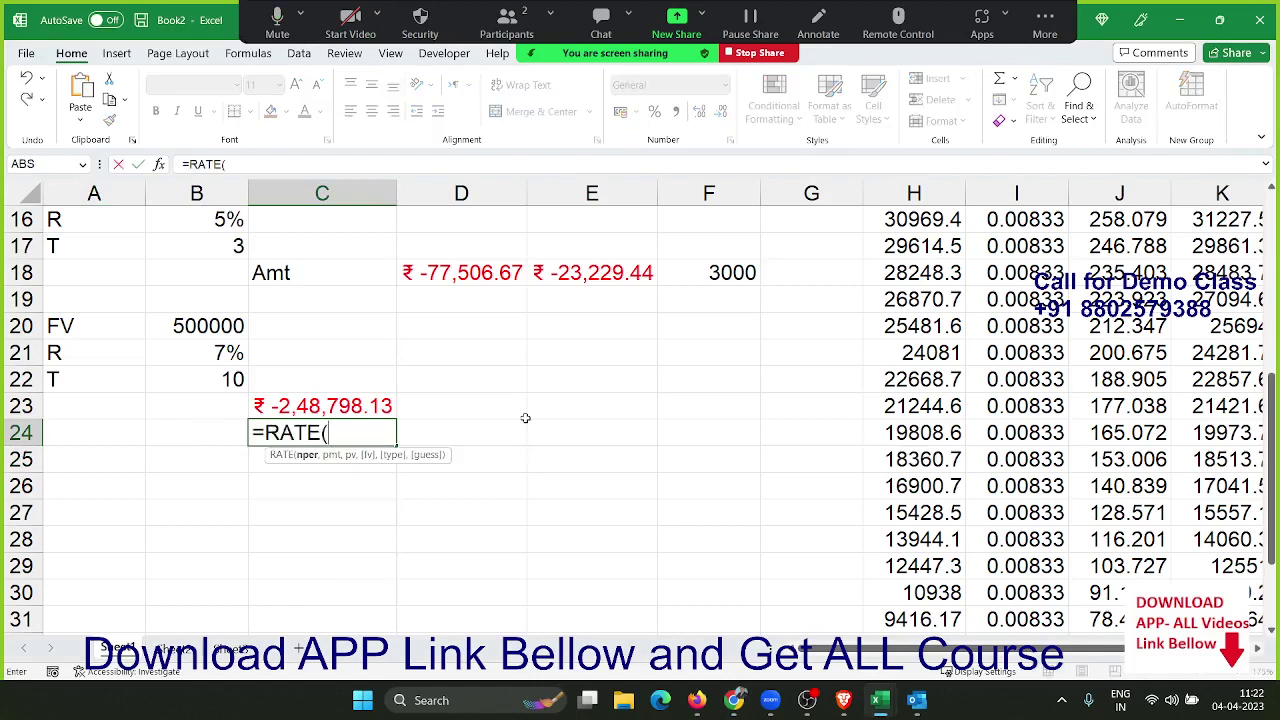
key("Up")
key("Up")
key("Up")
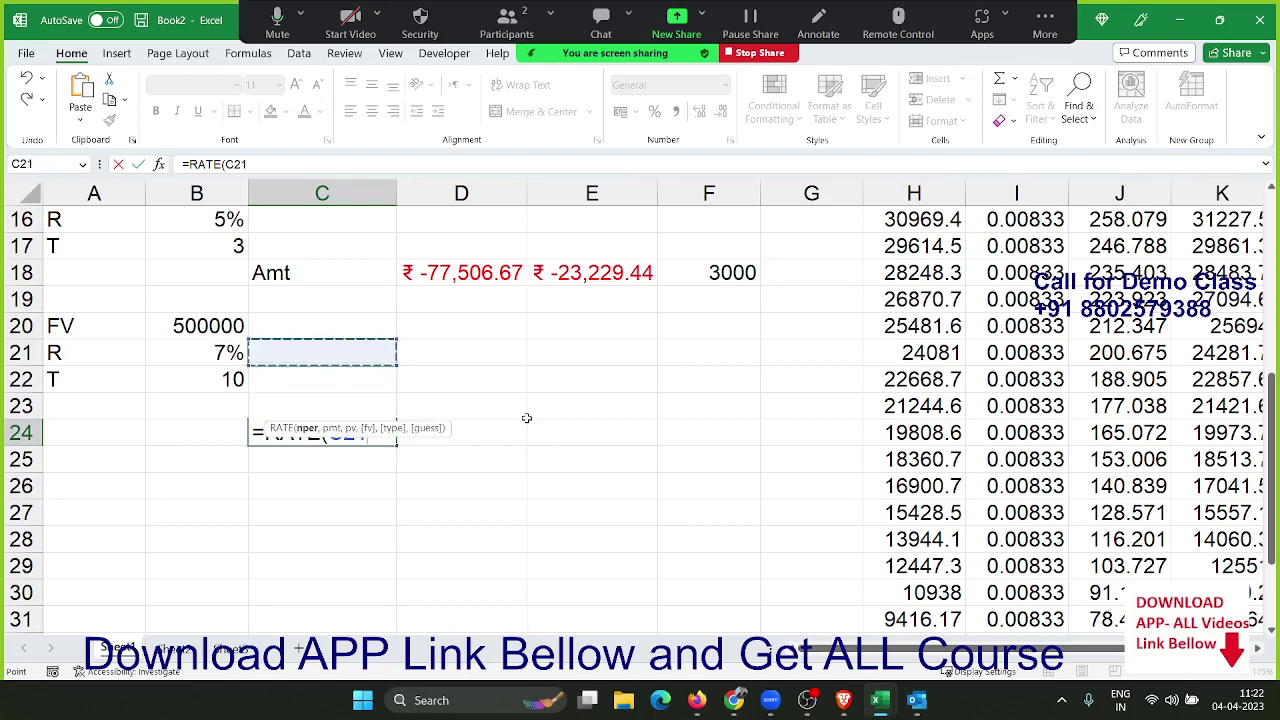
key("Left")
key("Down")
type("*")
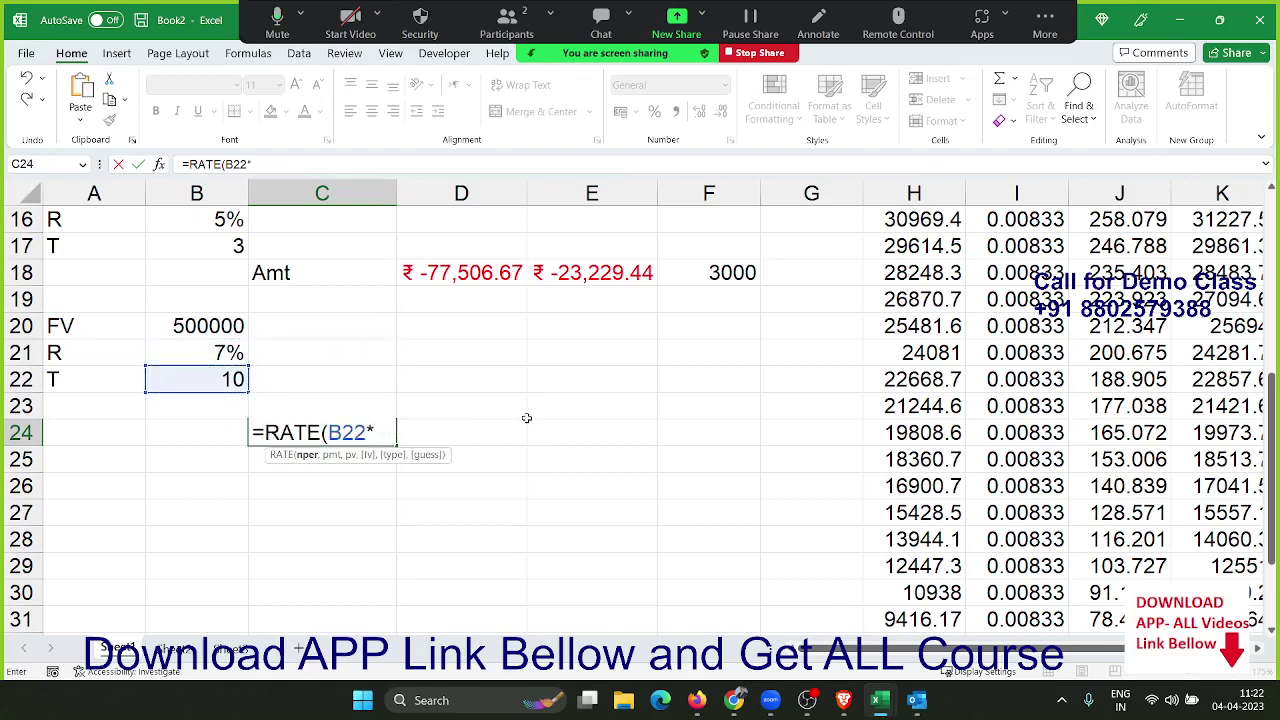
type("12,")
type(",")
key("Up")
type(",")
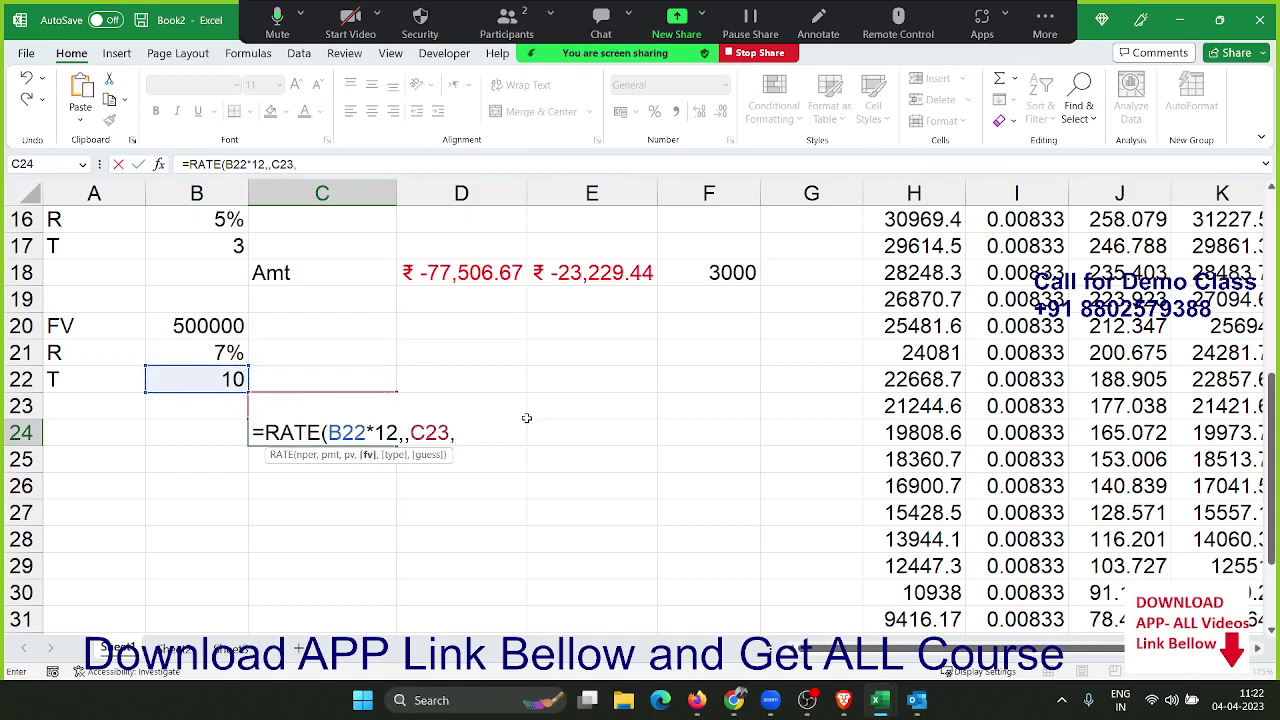
key("Up")
key("Up")
key("Up")
key("Up")
key("Left")
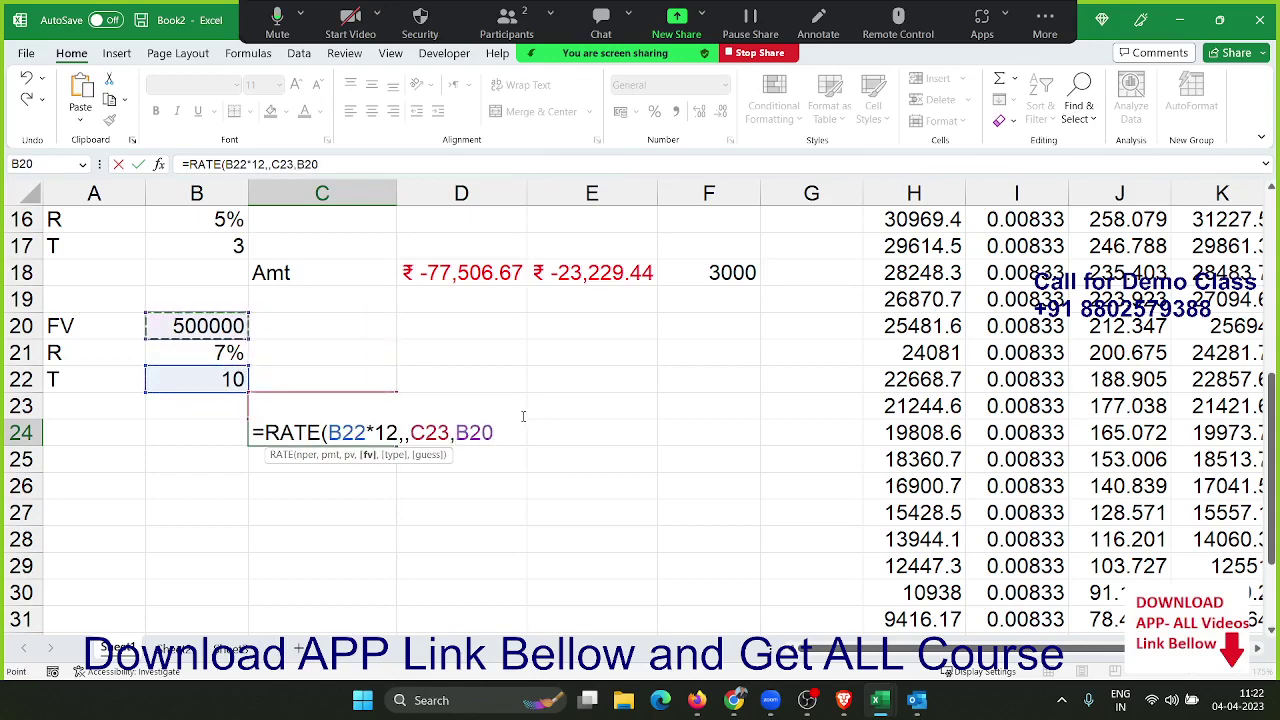
key("Return")
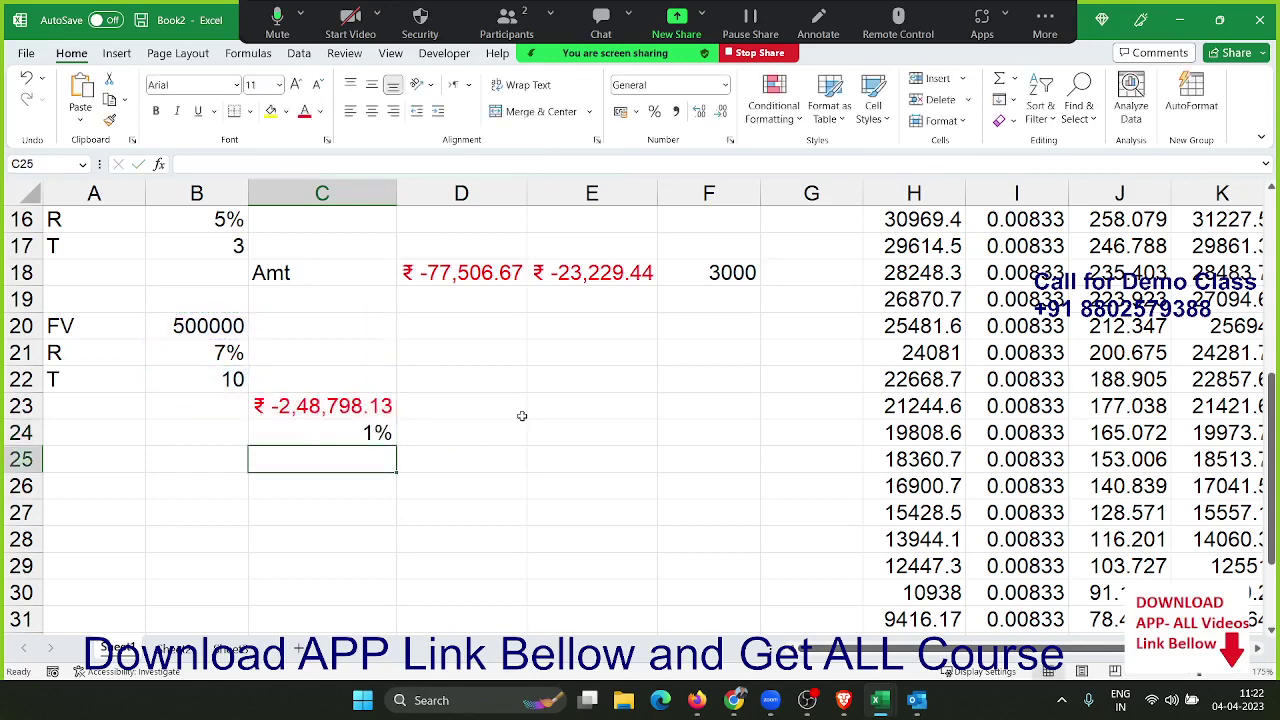
key("Up")
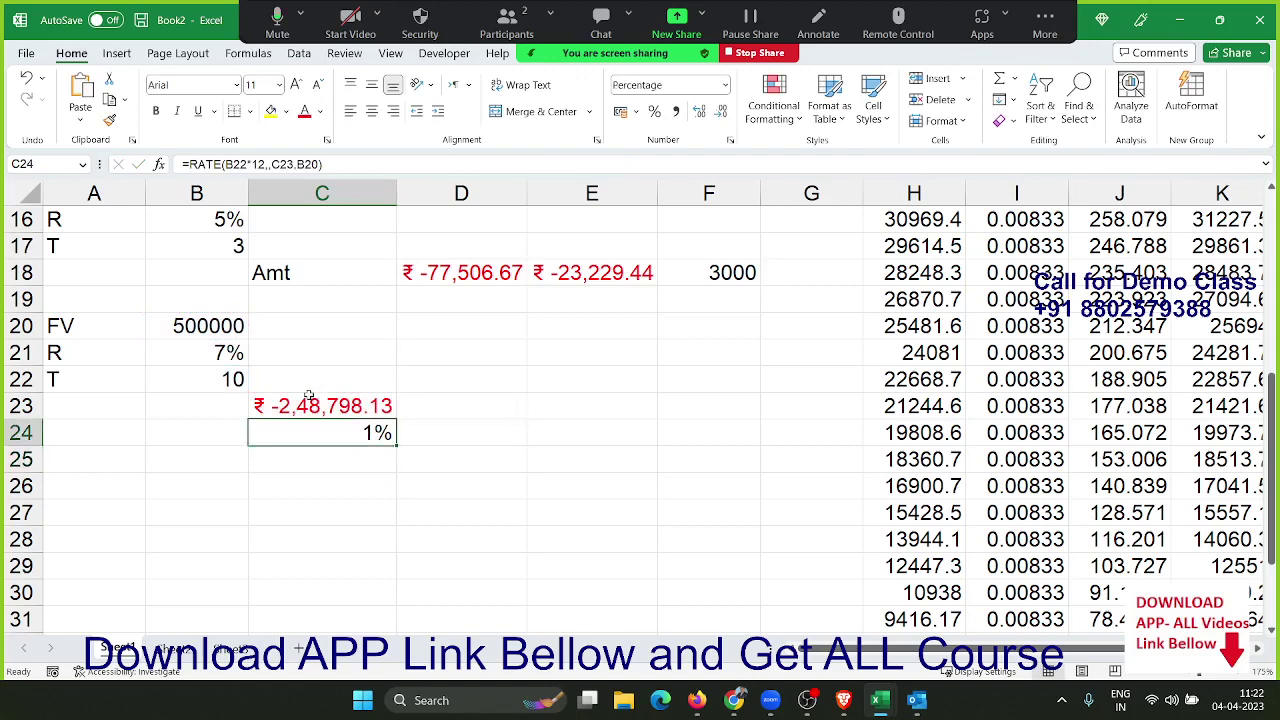
double_click(318, 425)
- Annualise the rate in D24 with =C24*12, formatted as a percentage showing 7%
left_click(454, 422)
type("=")
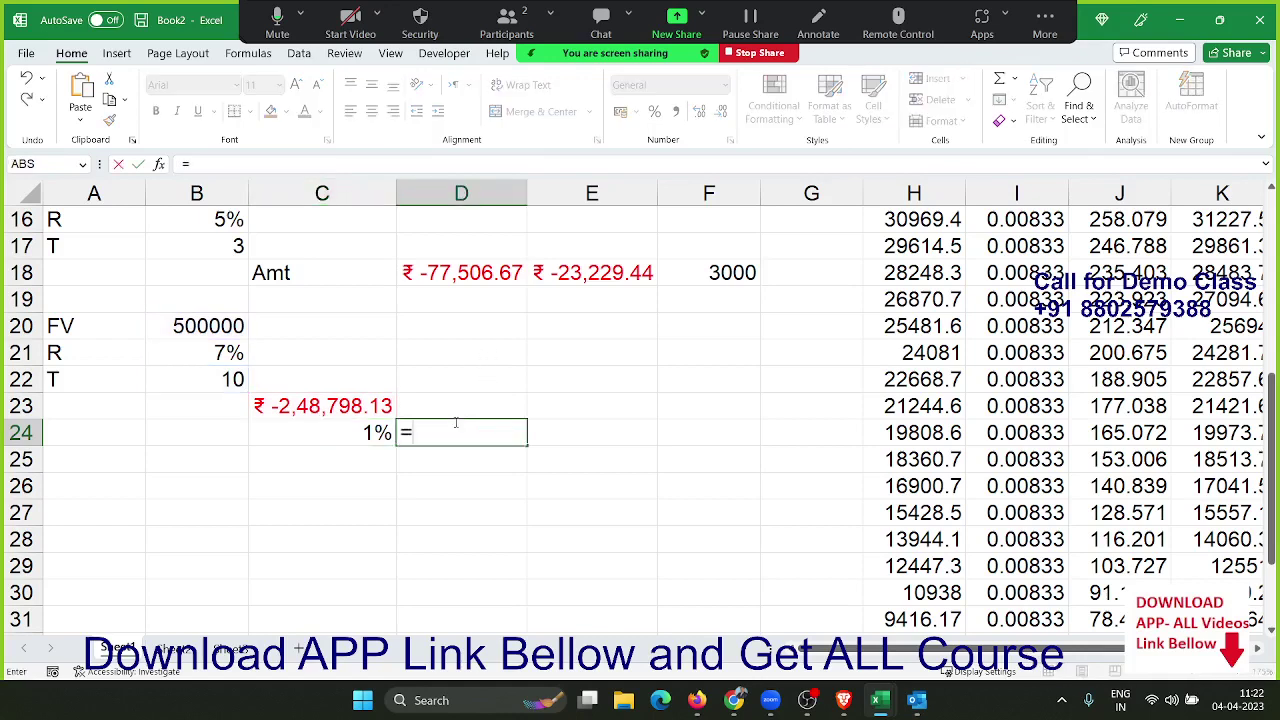
type("C24*12")
key("Return")
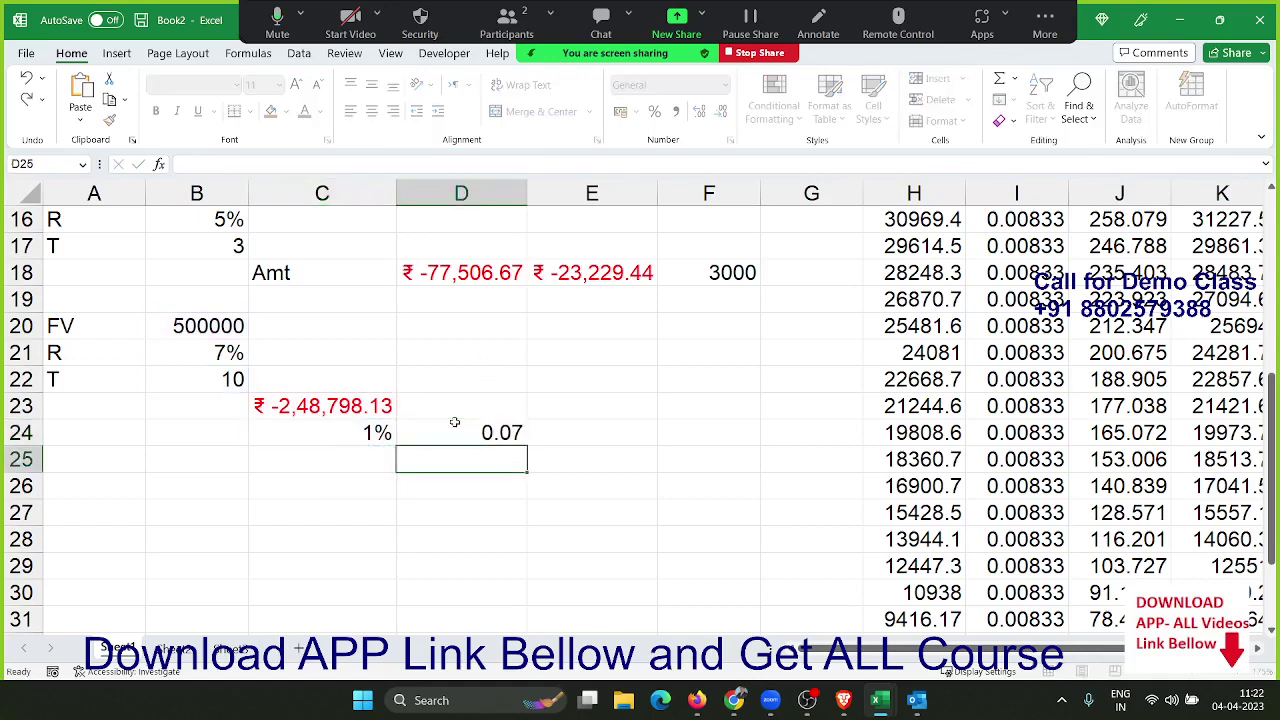
left_click(455, 423)
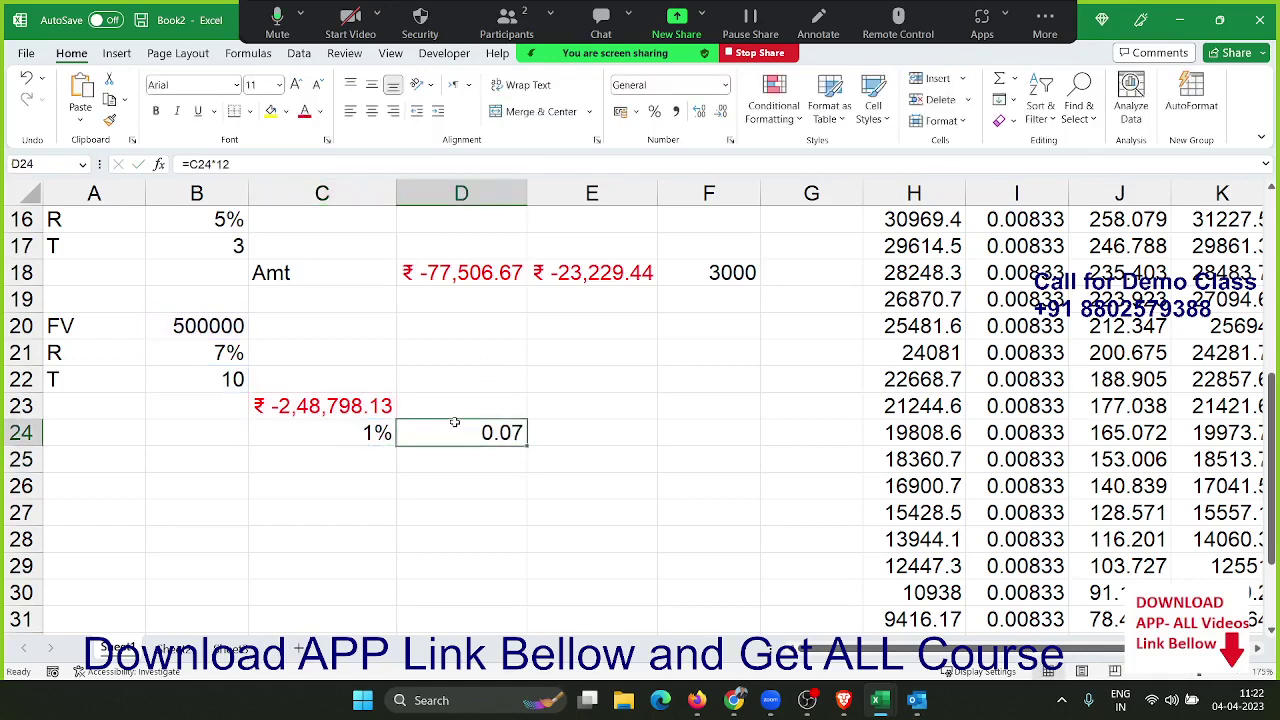
left_click(658, 114)
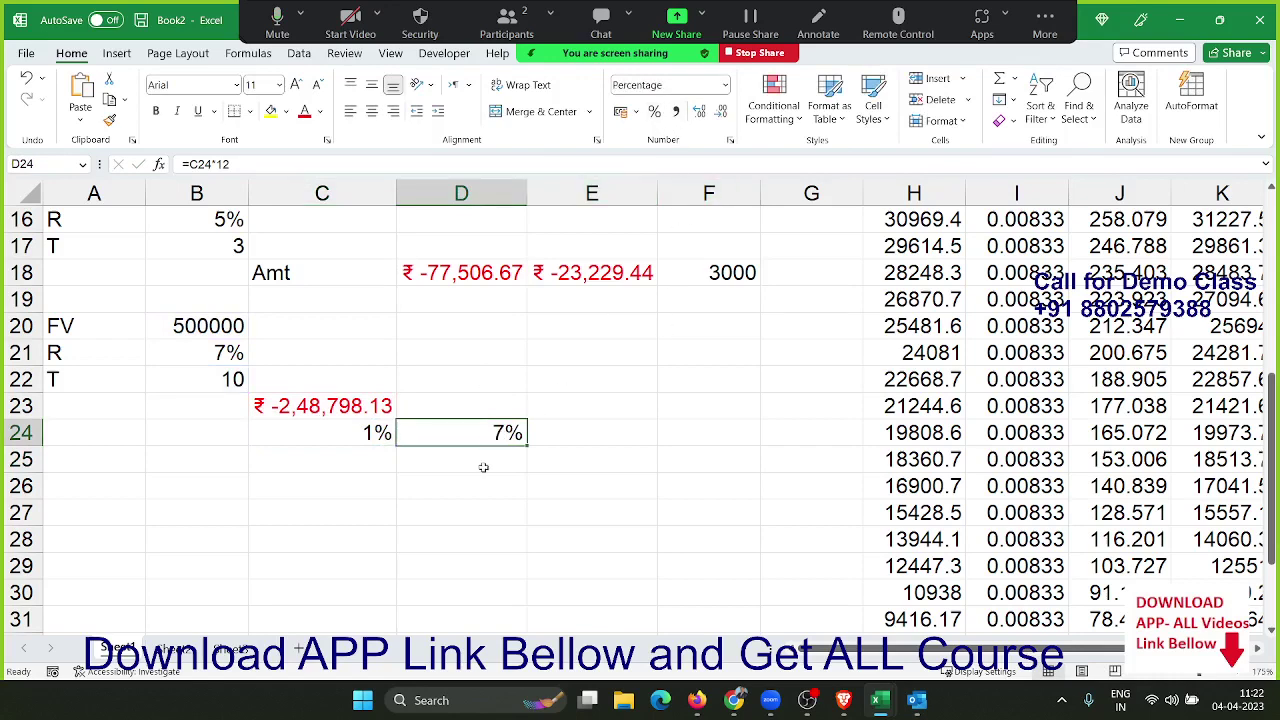
- Adjust C24's decimal places so the monthly rate displays as 0.58%
left_click(377, 432)
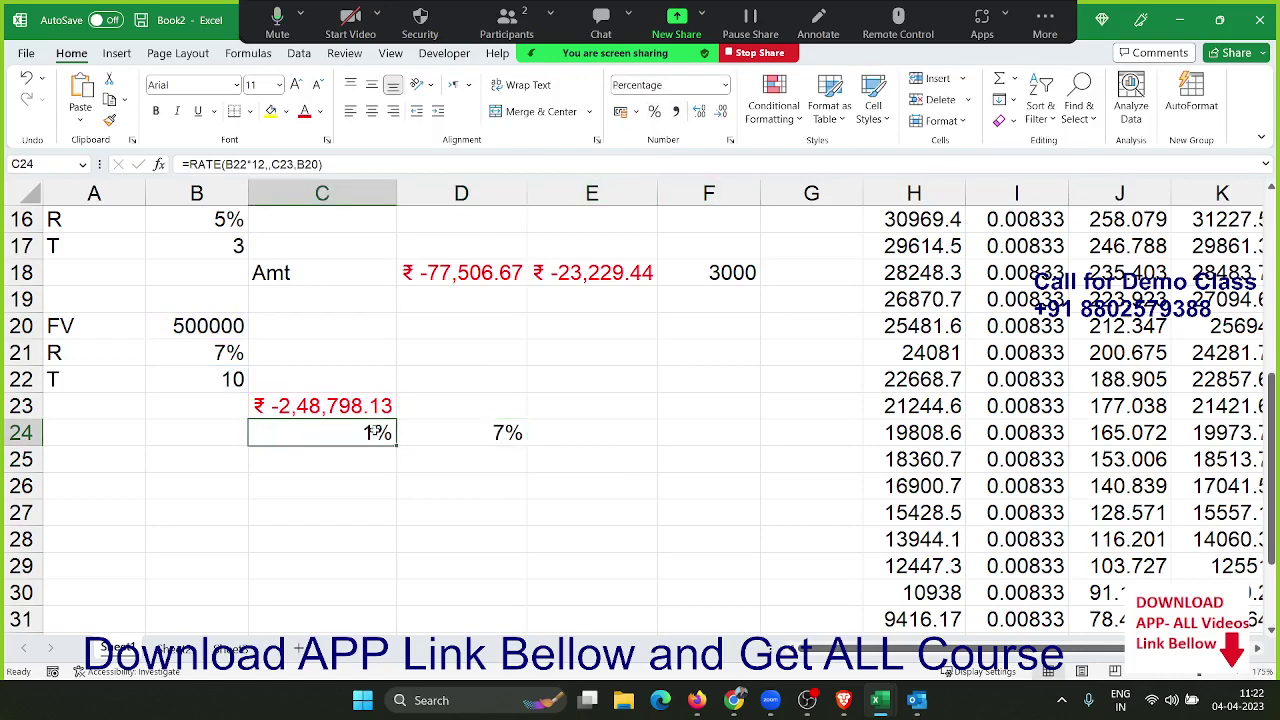
left_click(698, 111)
left_click(698, 111)
left_click(700, 111)
left_click(722, 113)
left_click(411, 514)
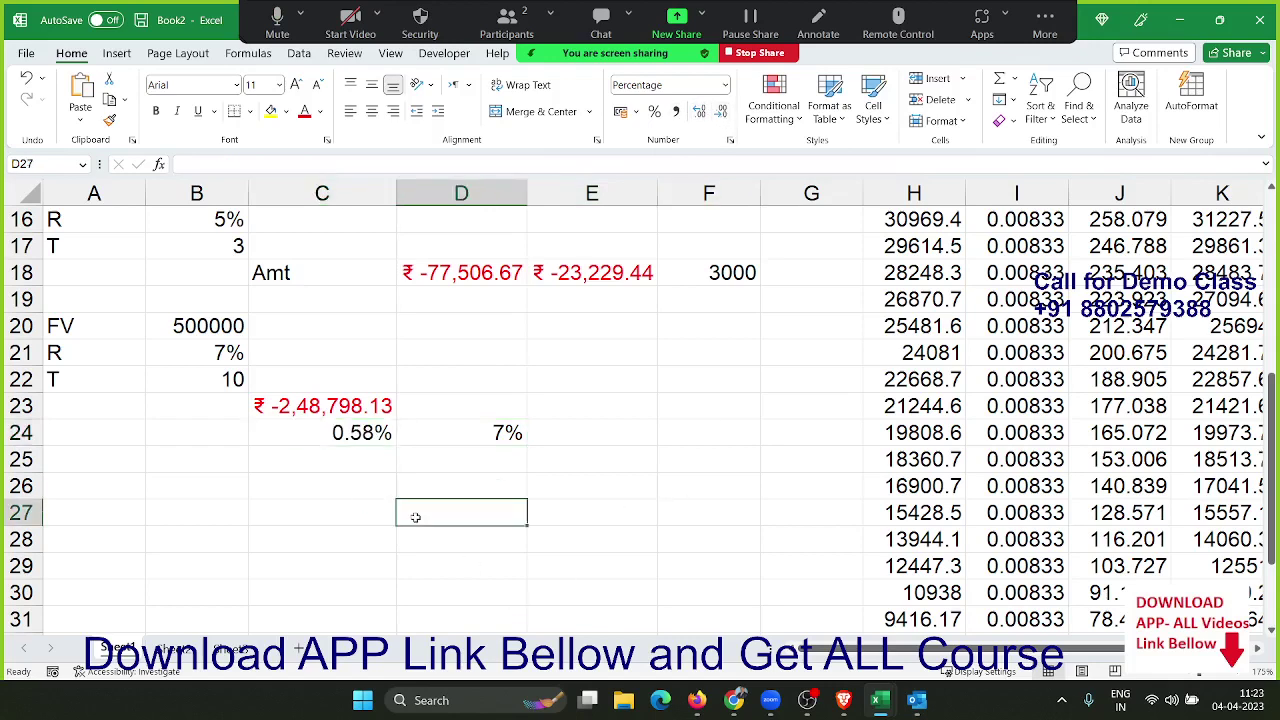
left_click(356, 440)
left_click(482, 432)
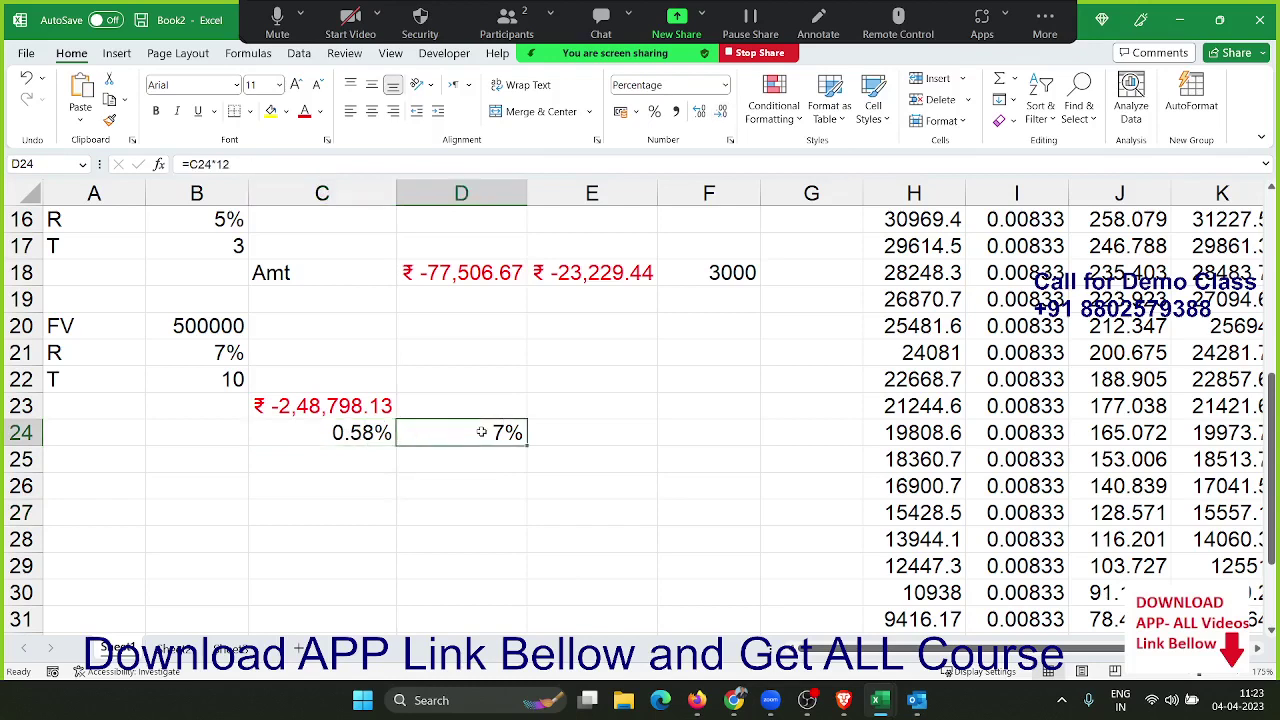
left_click(354, 452)
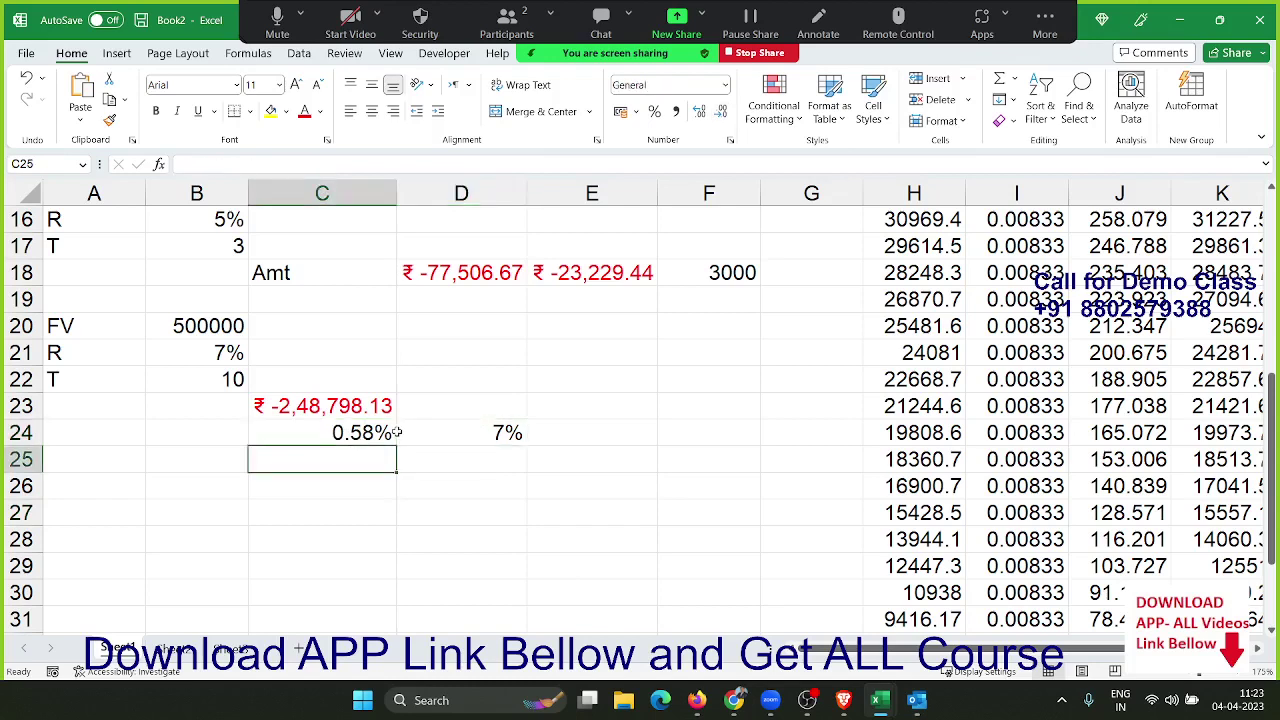
- Enter =NPER(B21/12,,C23,B20) in C25, returning 120 months
type("=ne")
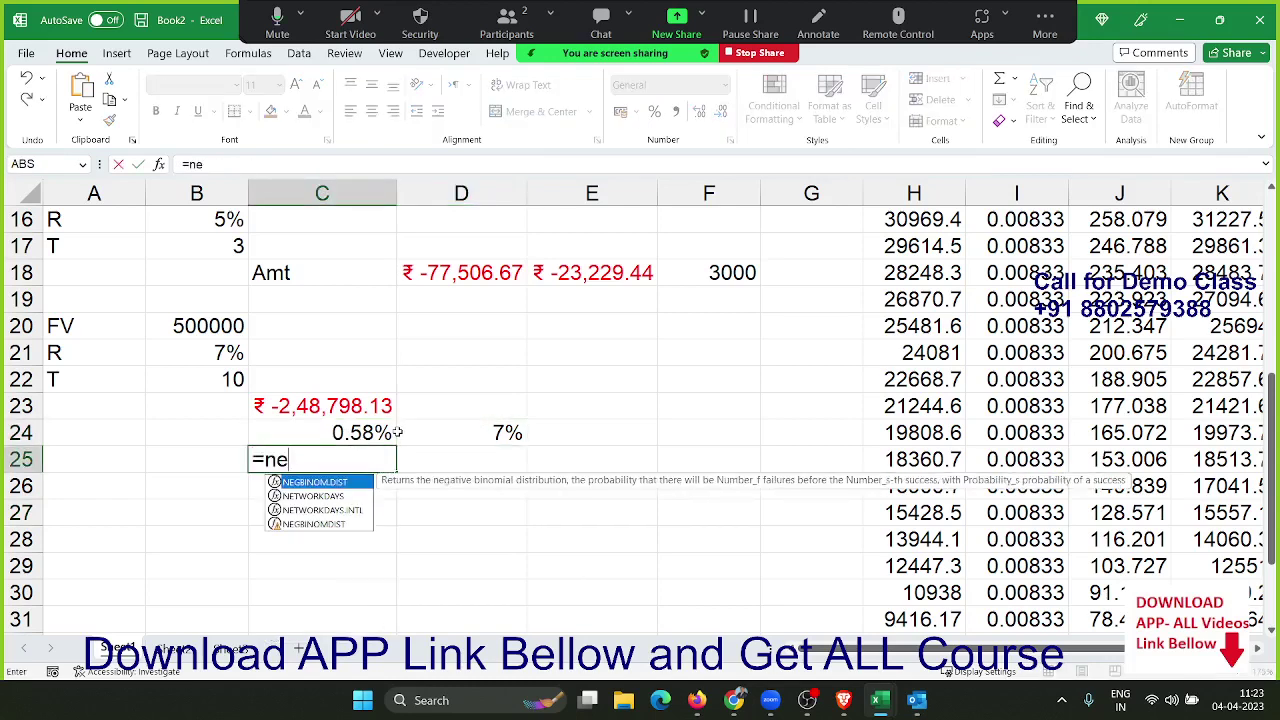
type("p")
key("BackSpace")
key("BackSpace")
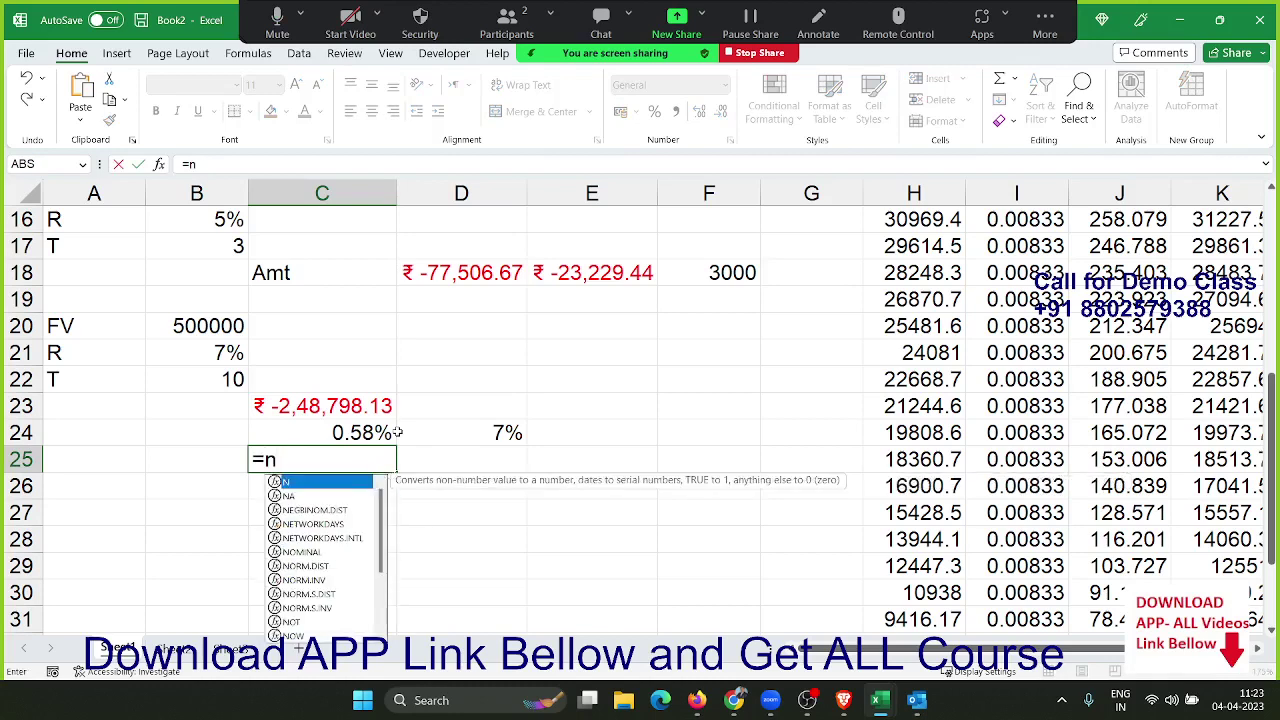
type("p")
key("Tab")
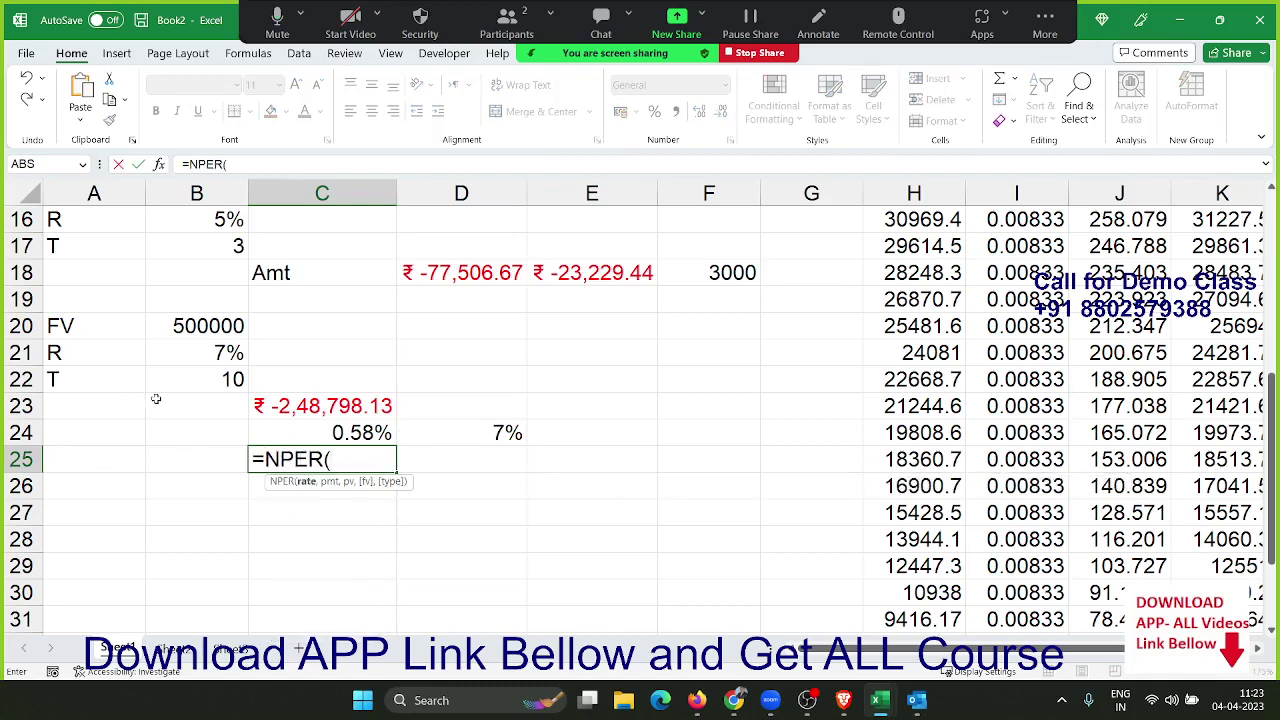
left_click(174, 350)
type("/12")
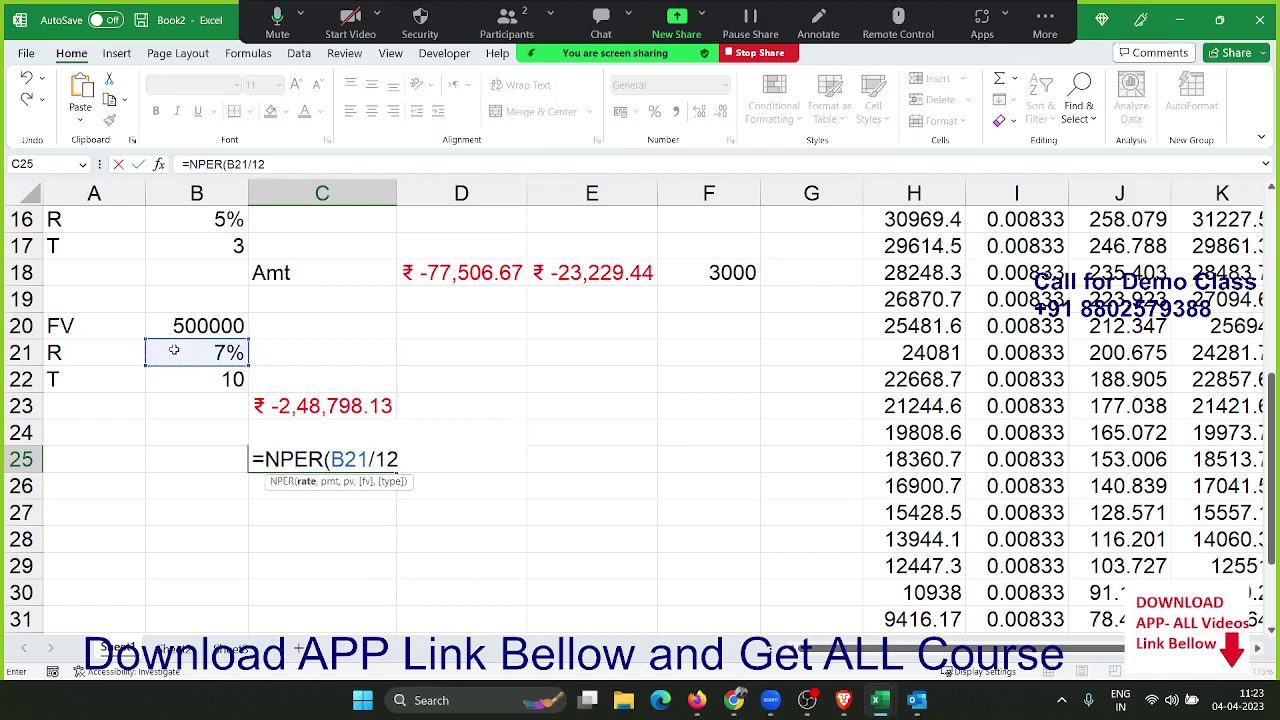
type(",")
type(",")
left_click(285, 405)
type(",")
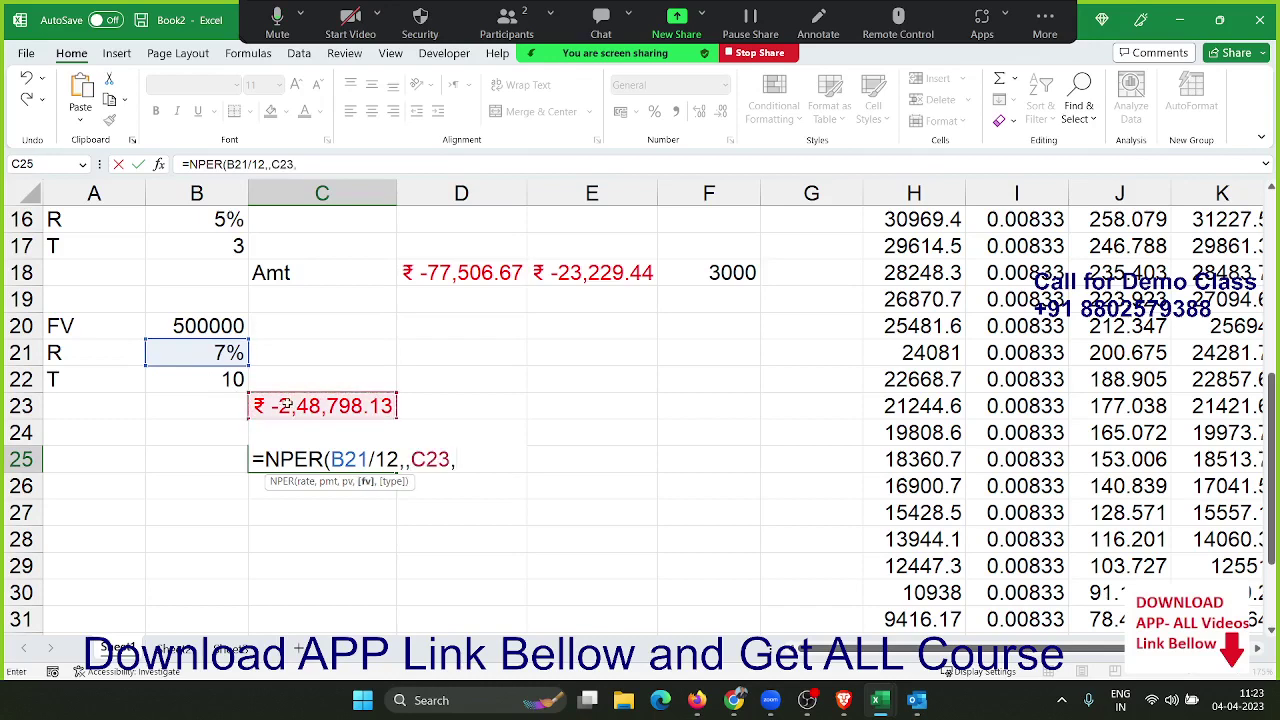
left_click(233, 322)
key("Return")
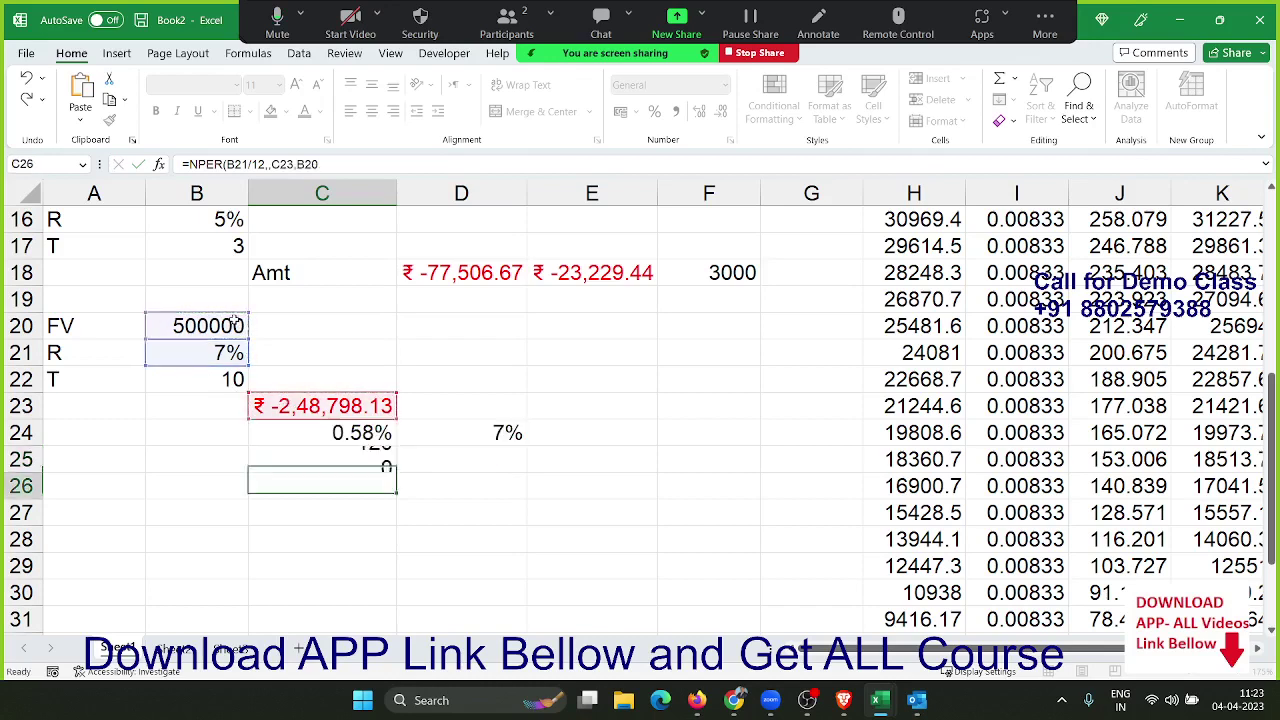
- Convert the months to years in D25 with =C25/12, giving 10
key("Up")
key("Right")
type("=")
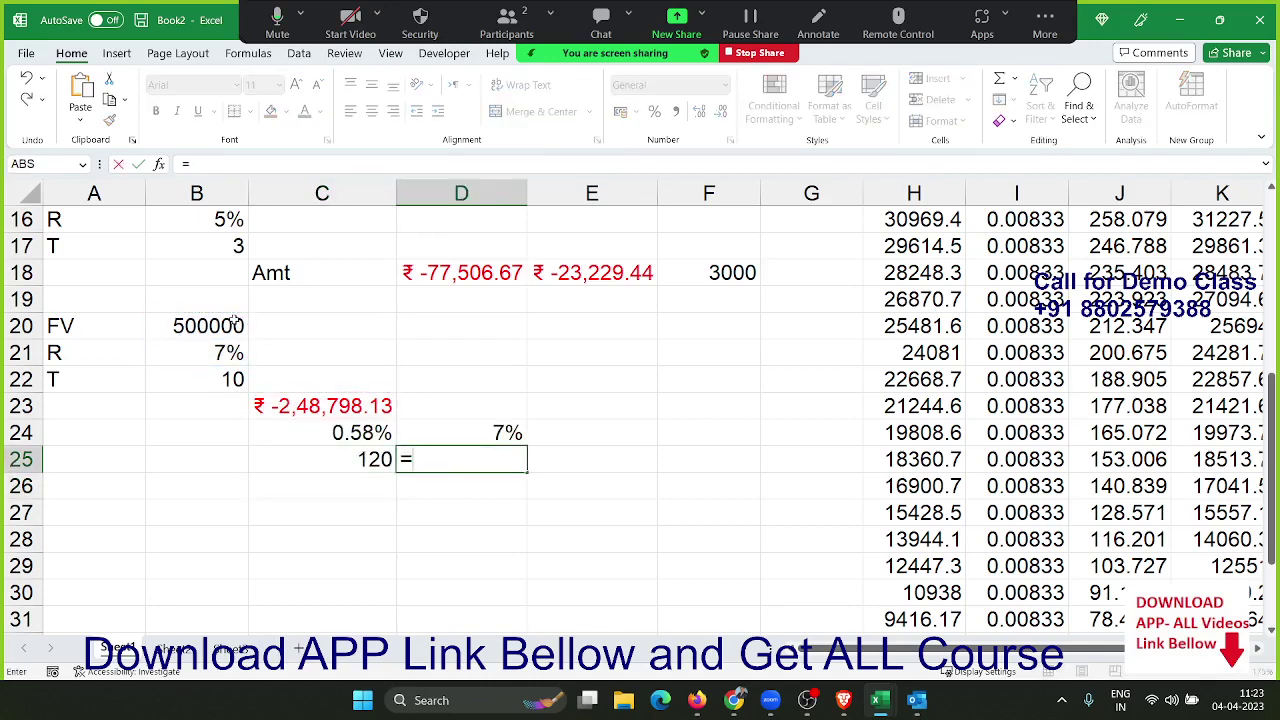
key("Left")
type("/12")
key("Return")
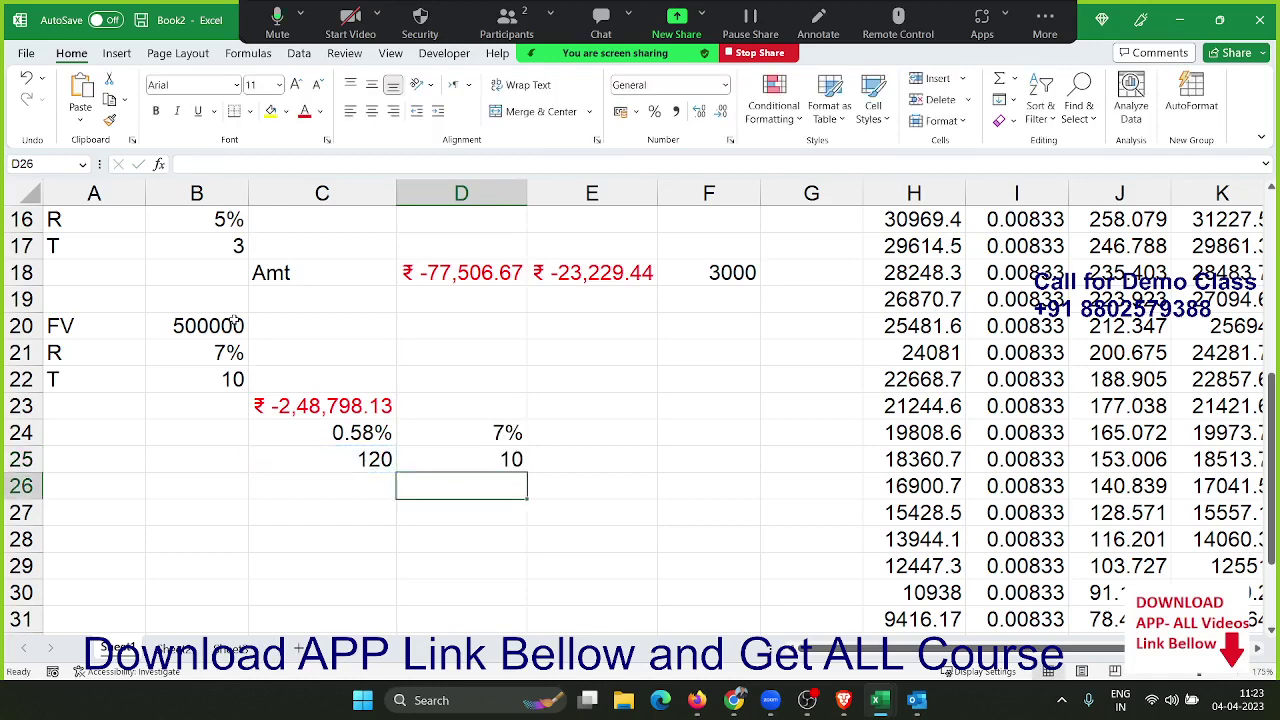
key("Up")
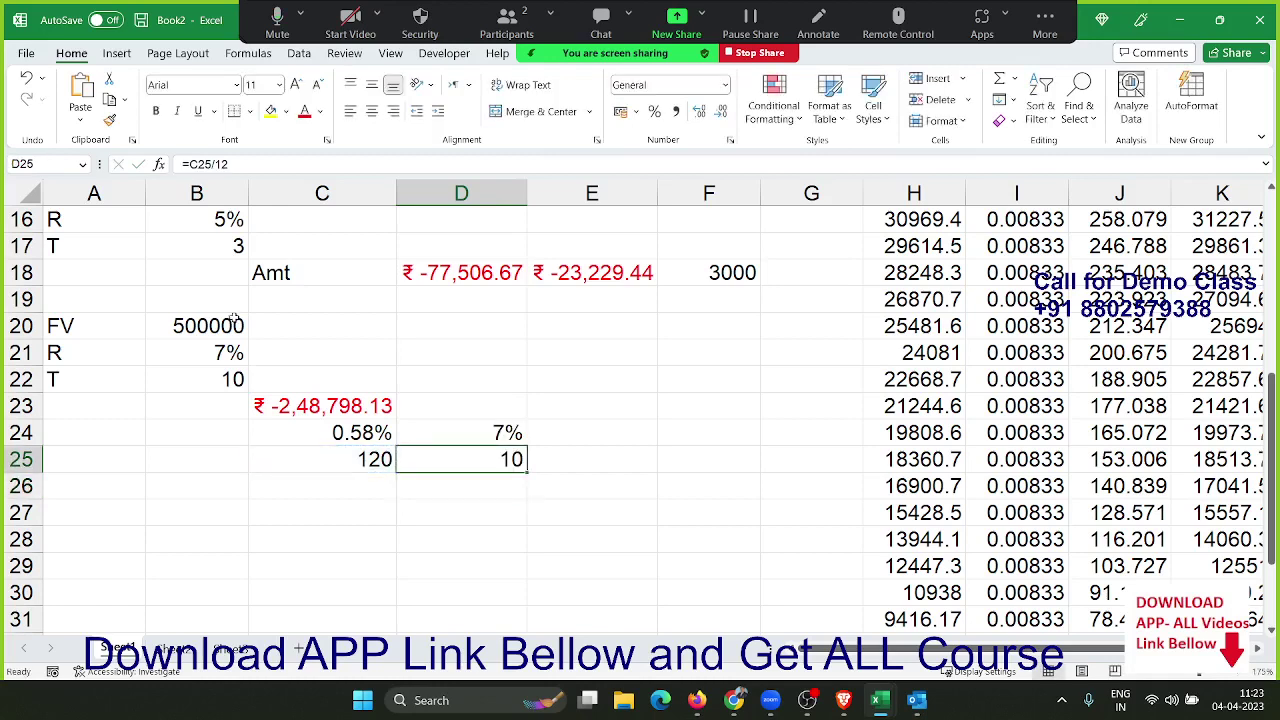
- Scroll to the top and review the principal, interest rate and loan term in B3:B5
scroll(233, 320, "up", 4)
scroll(235, 320, "up", 1)
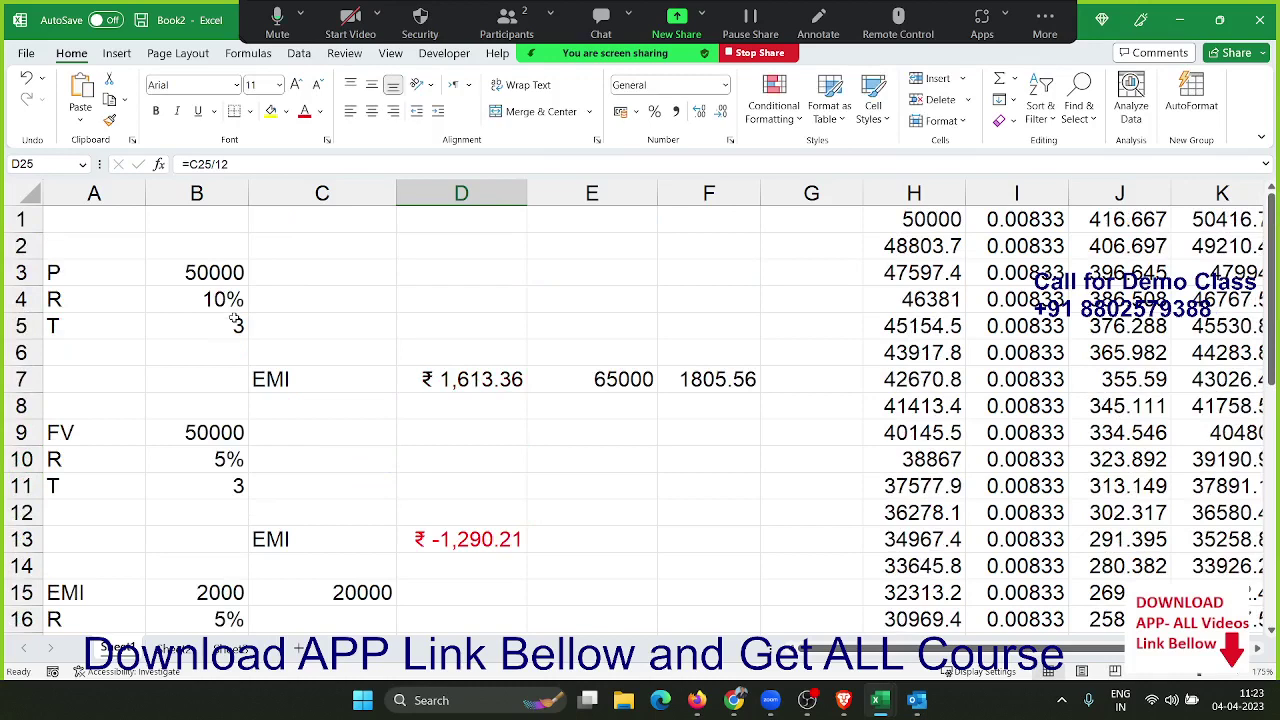
left_click(213, 272)
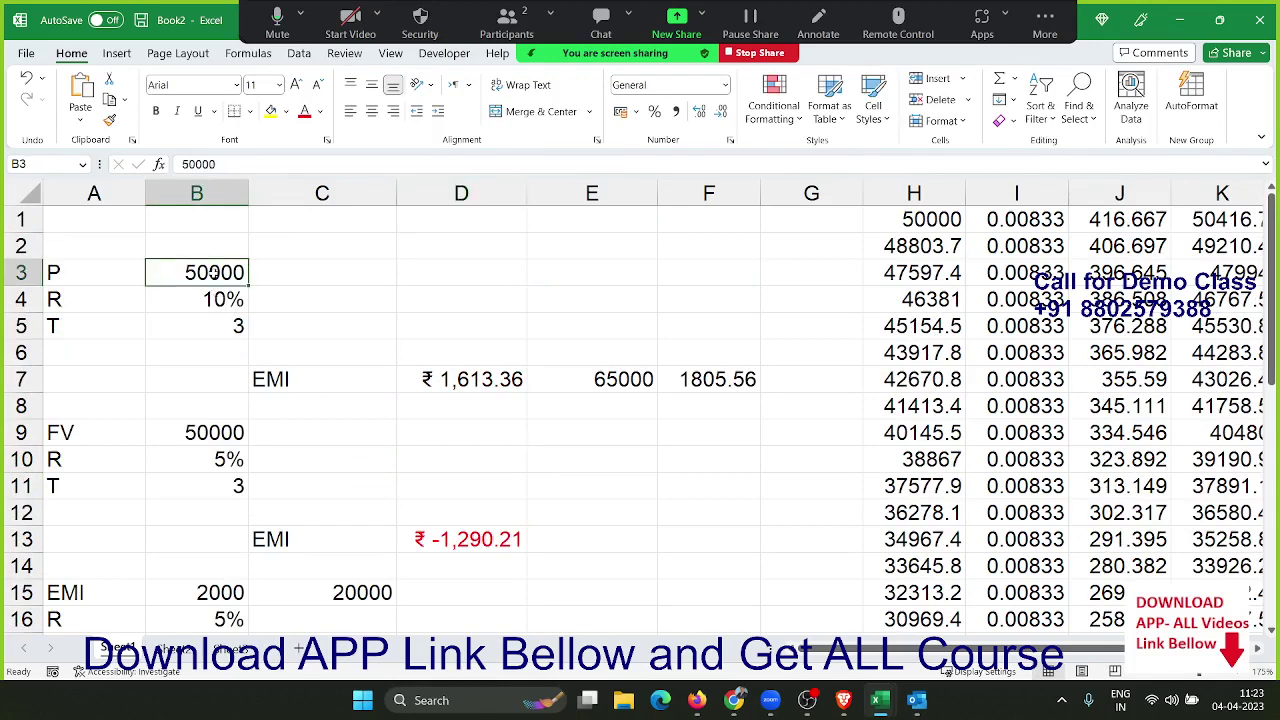
left_click(213, 305)
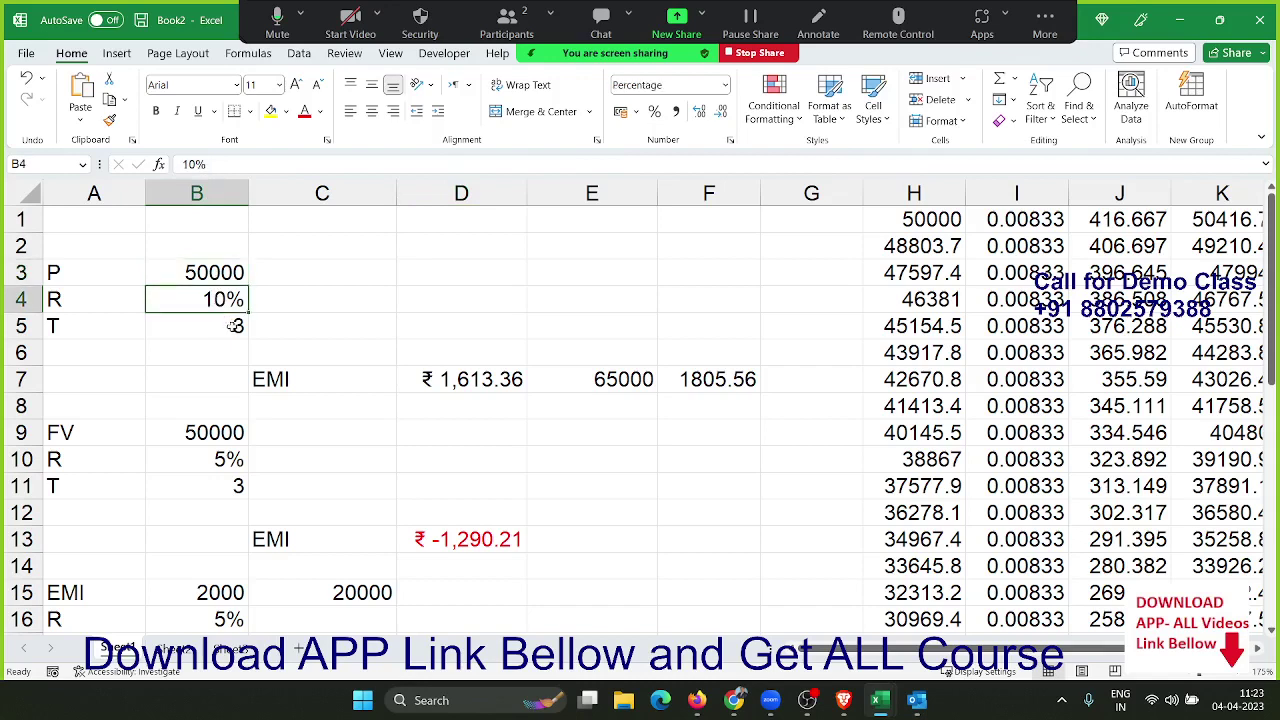
left_click(228, 326)
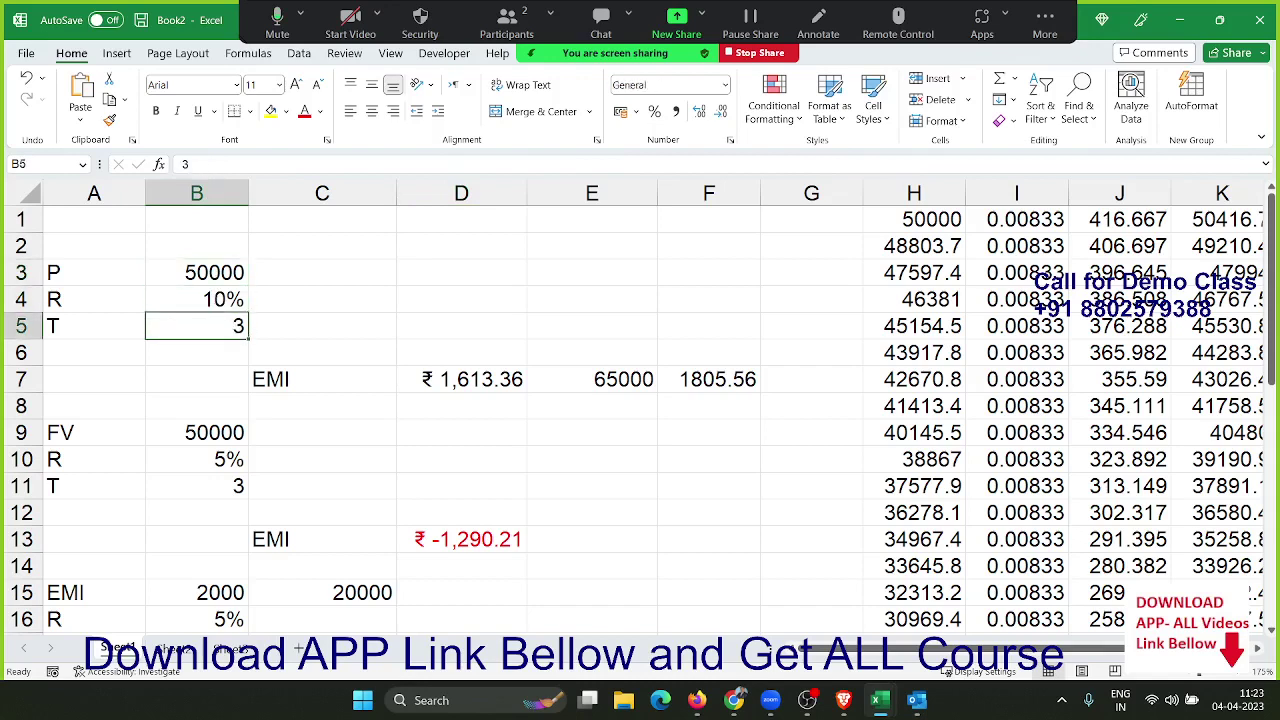
left_click(734, 700)
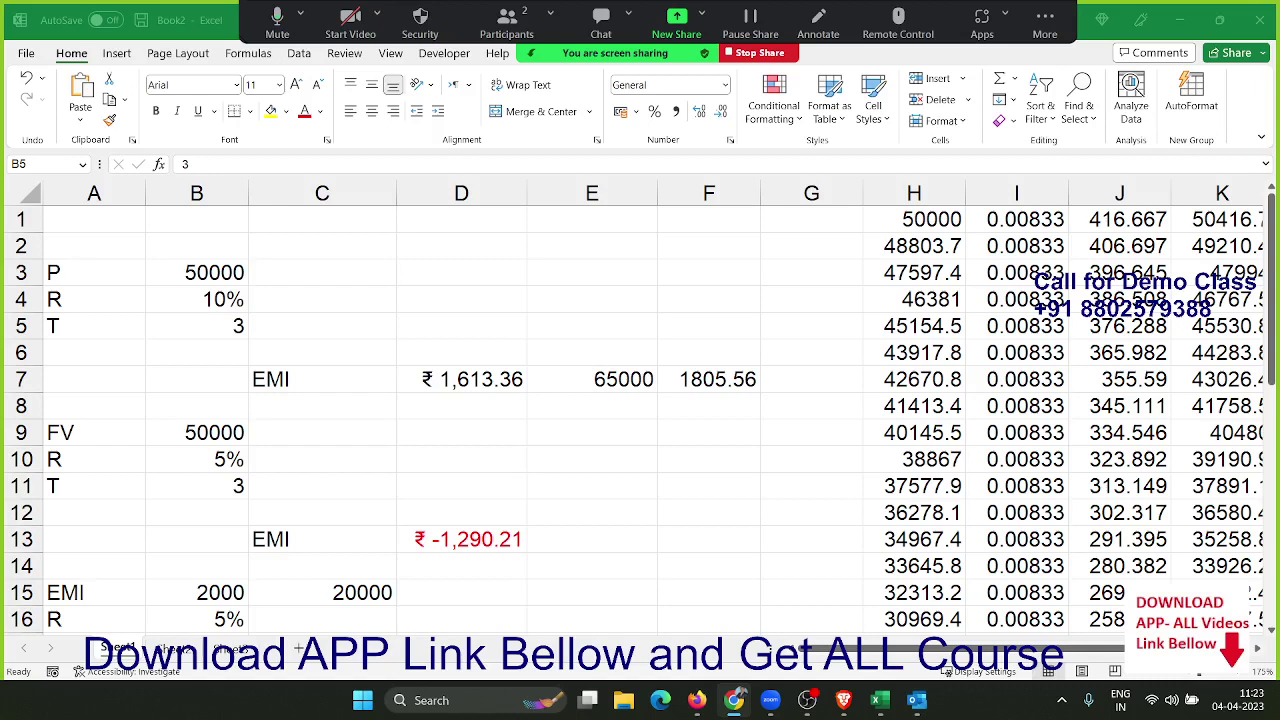
key("alt+Tab")
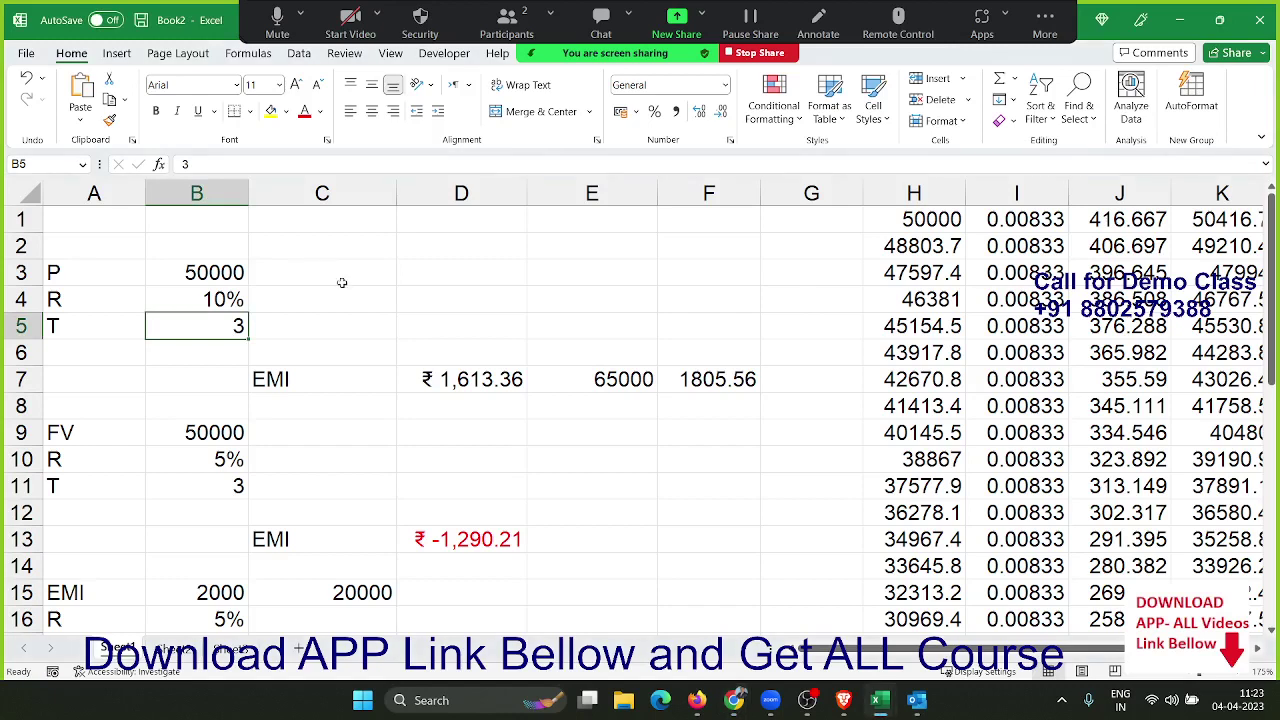
- Enter 15 in C4 and the EMI 1613.36 in D4
left_click(345, 292)
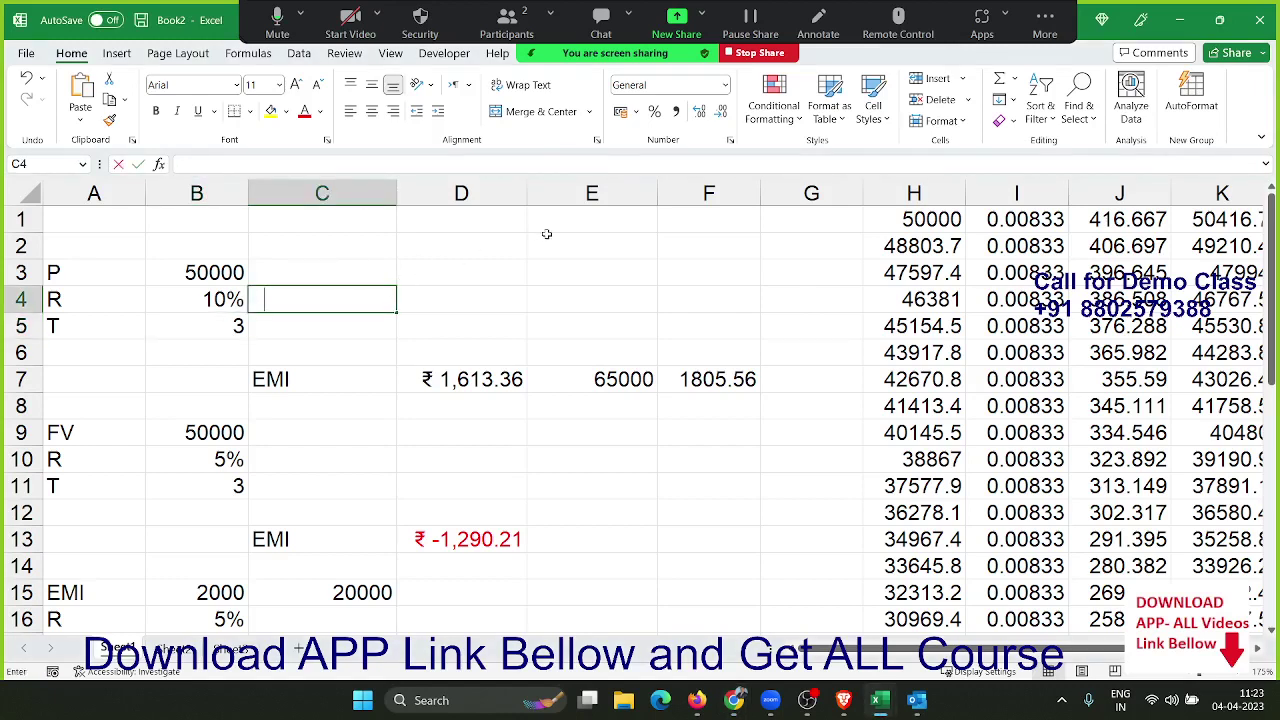
type("15")
key("Tab")
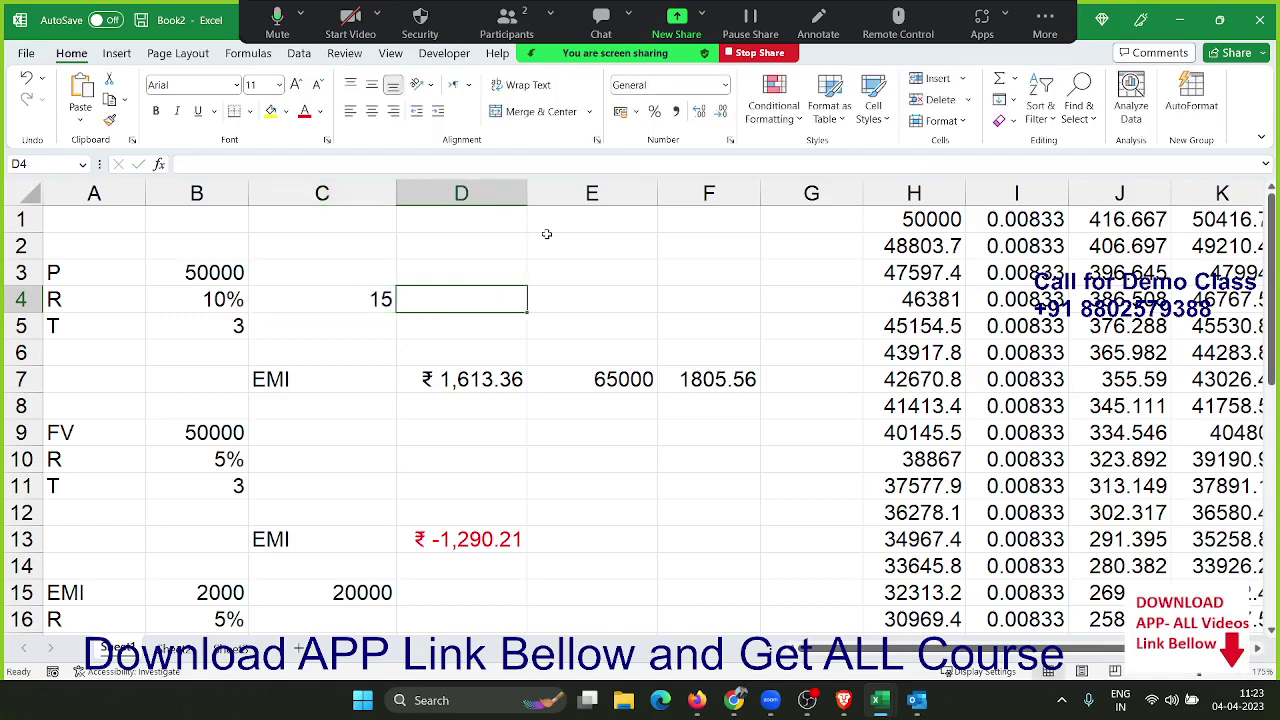
type("1613")
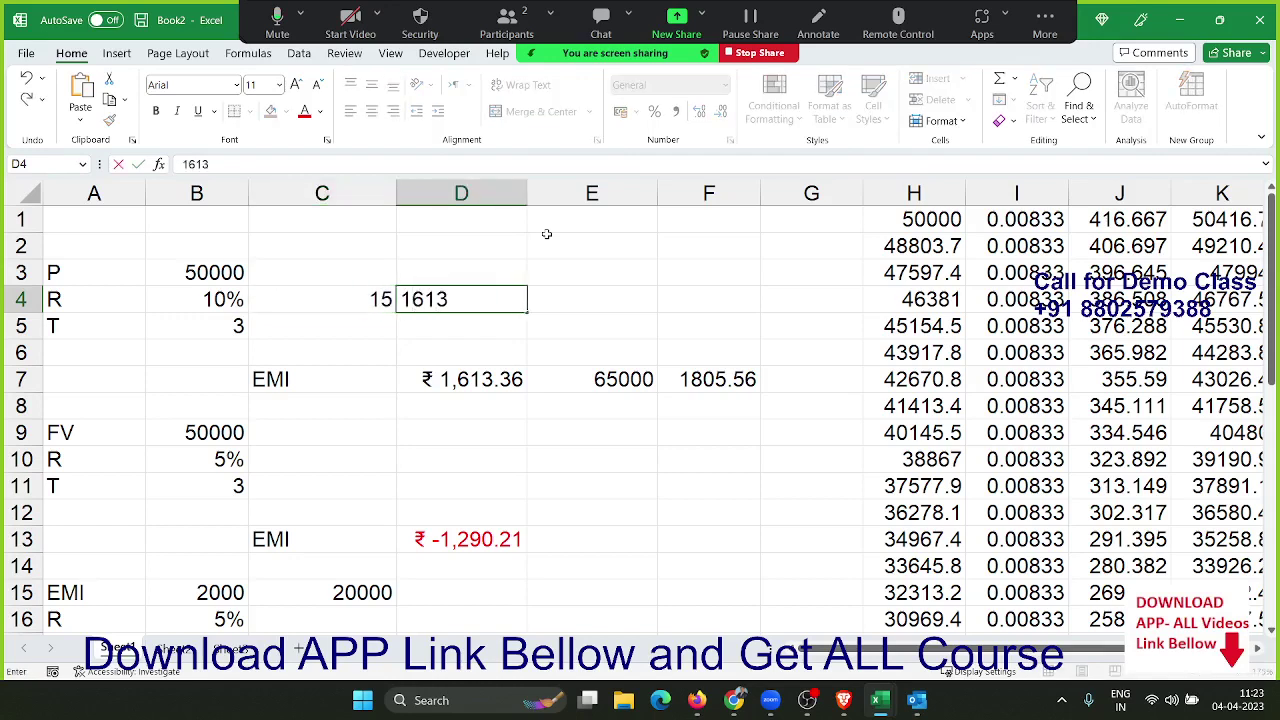
type(".36")
key("Tab")
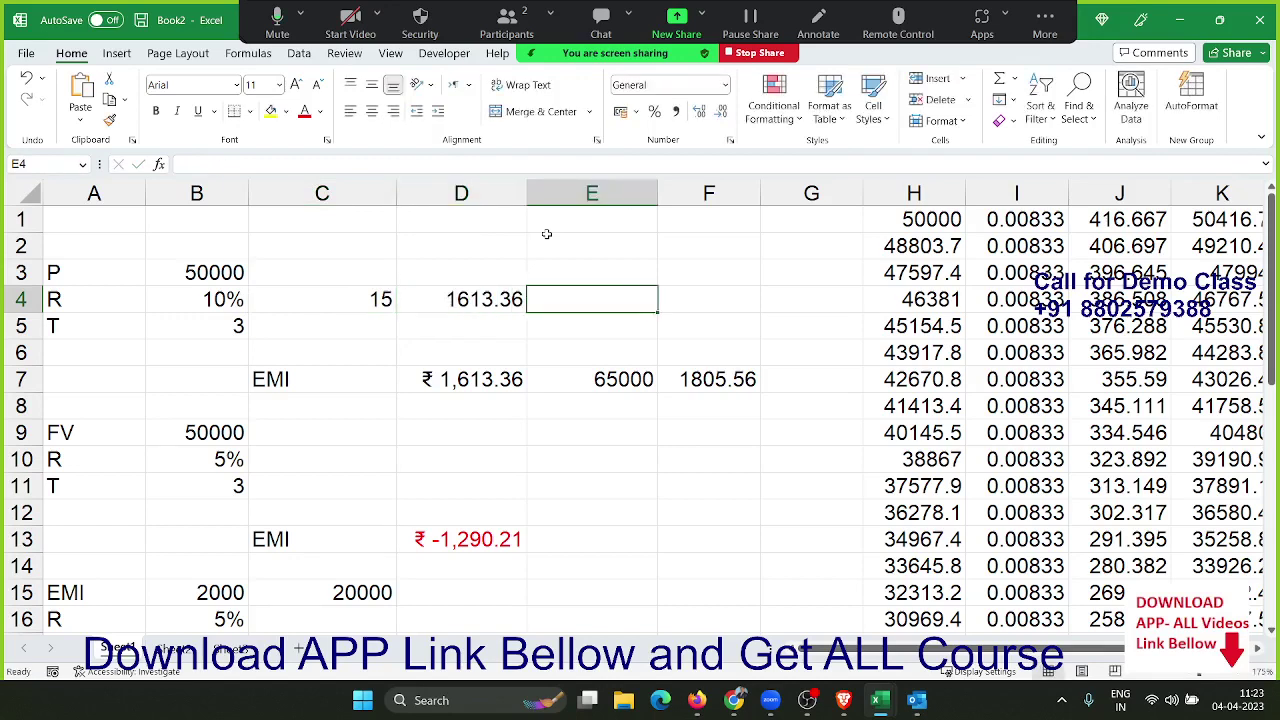
- Enter =C4*D4 in E4 to get the total payment of 24200.4
type("=")
key("Left")
key("Left")
type("*")
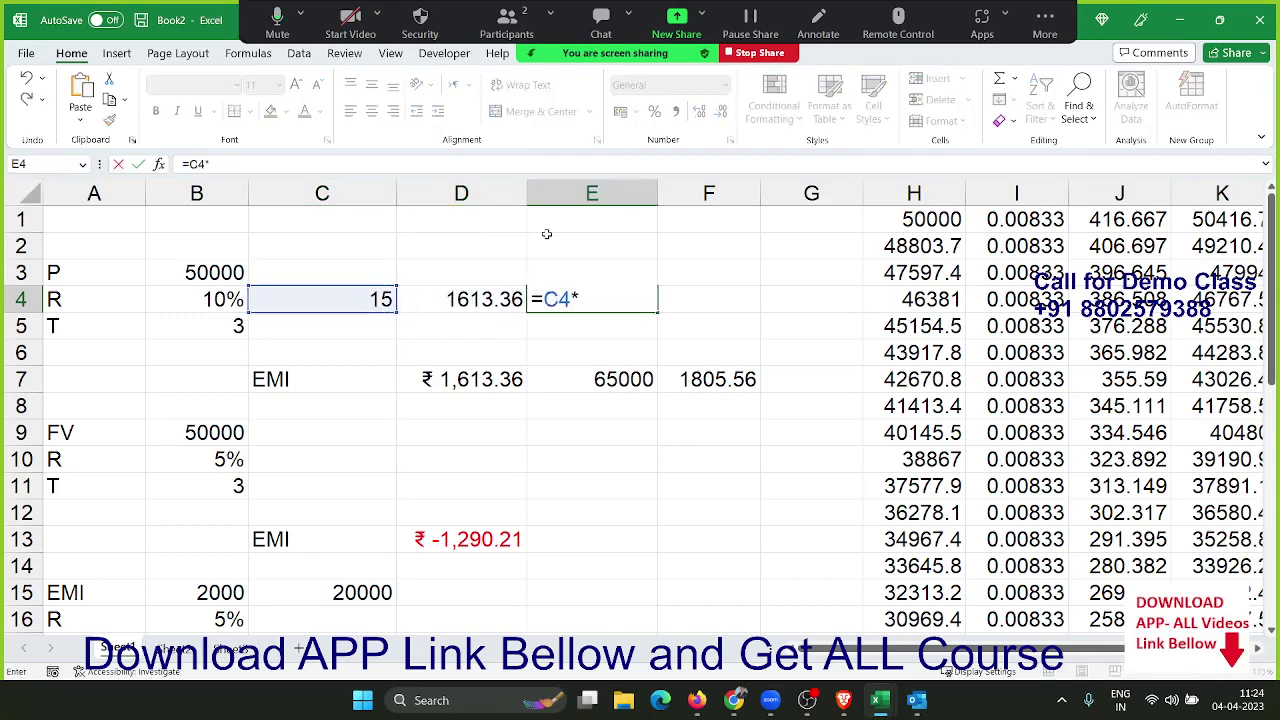
key("Left")
key("Return")
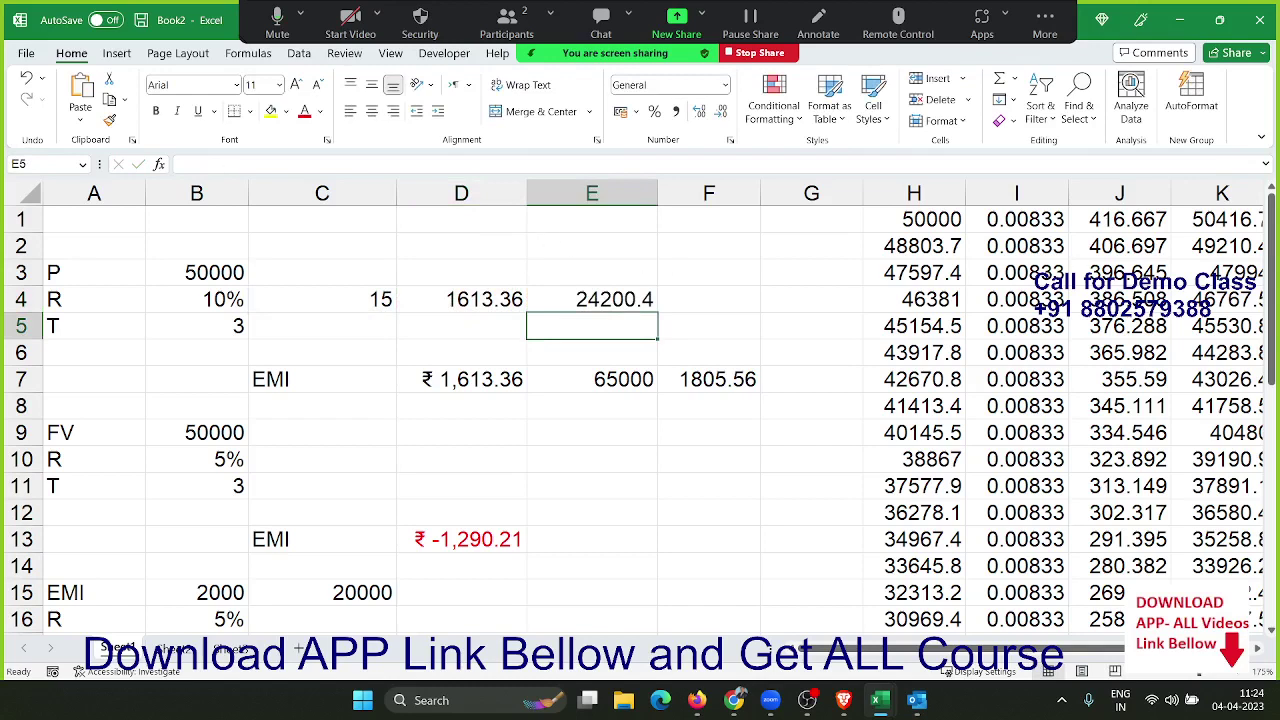
left_click(734, 700)
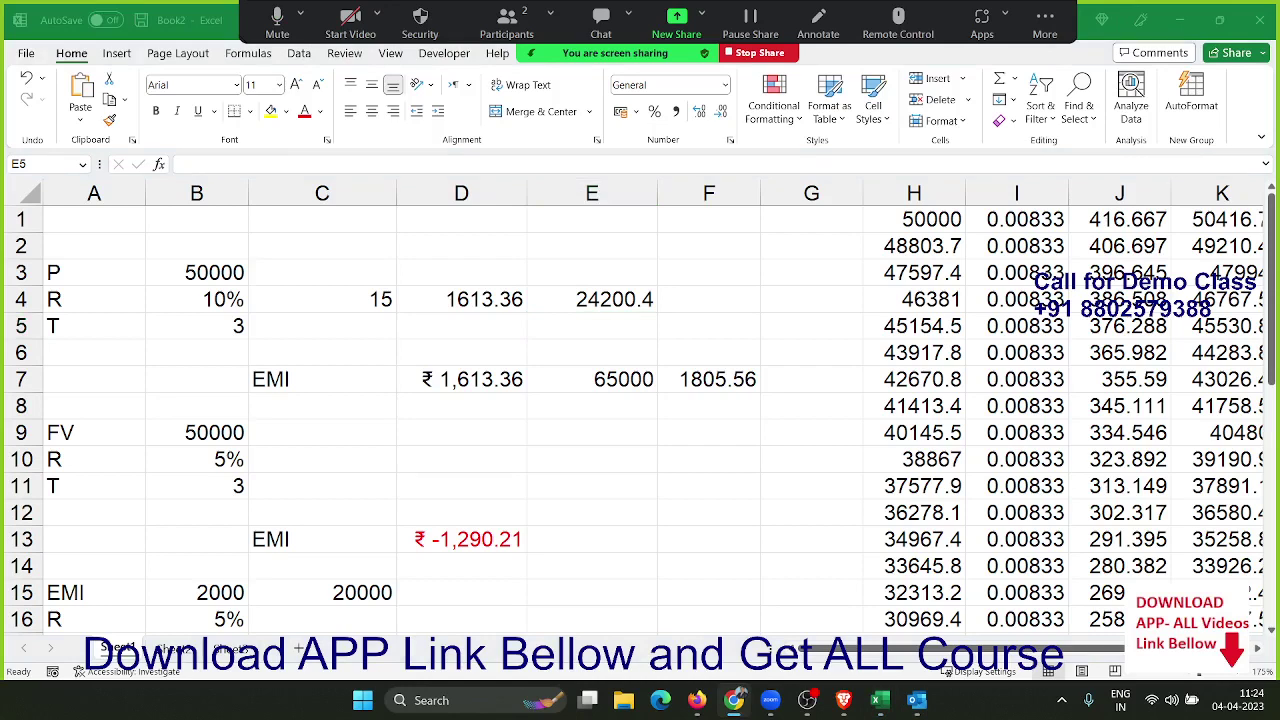
left_click(634, 301)
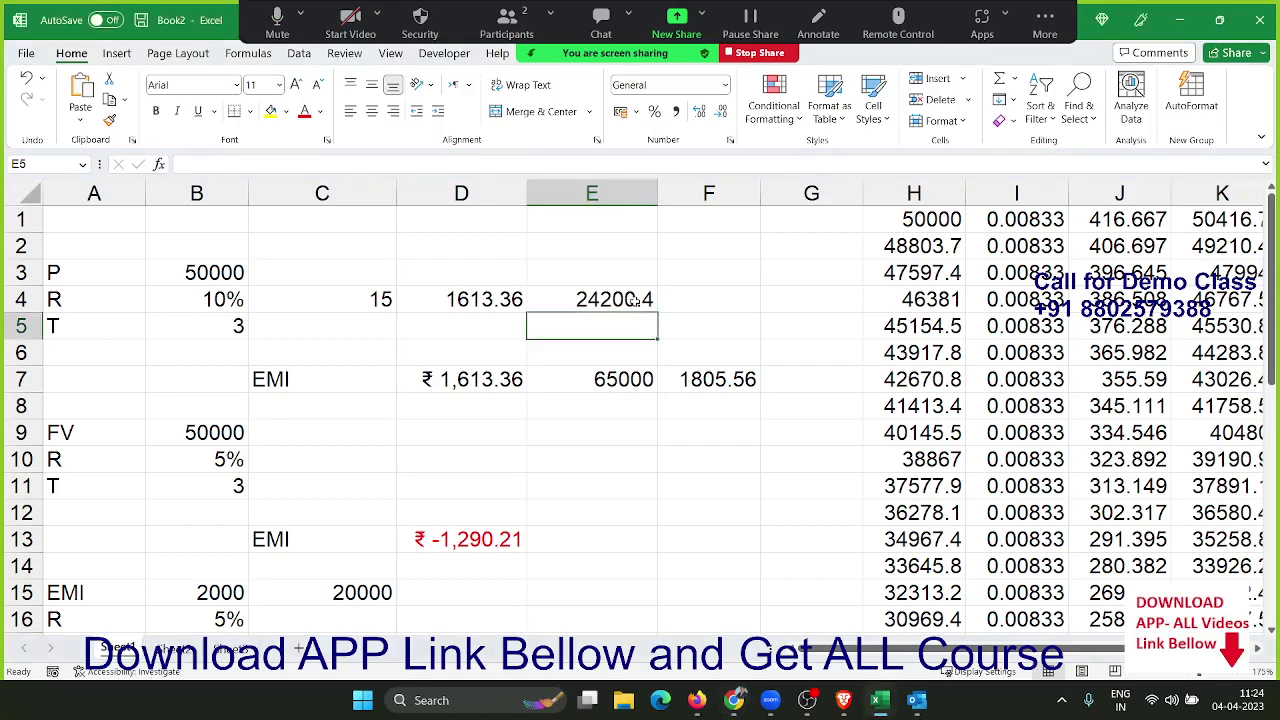
left_click(634, 301)
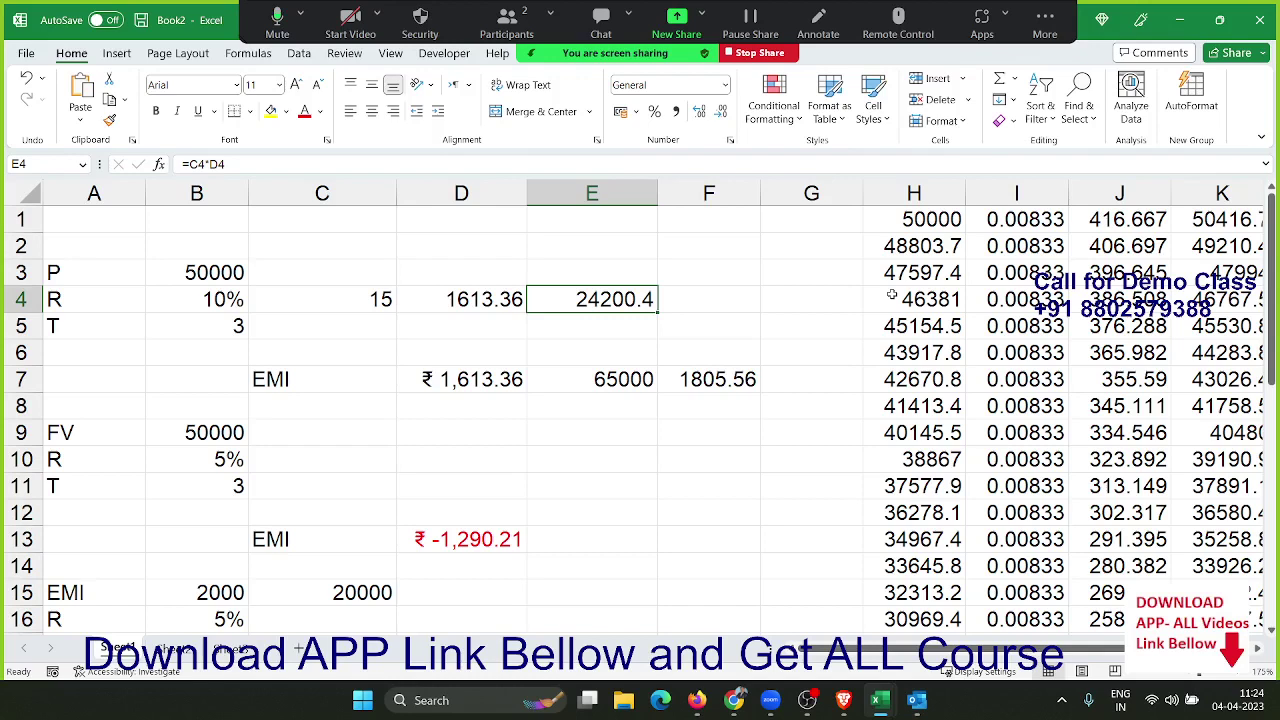
- Select J1:J15 to read the total of the interest values in the status bar
key("Right")
key("Right")
key("Right")
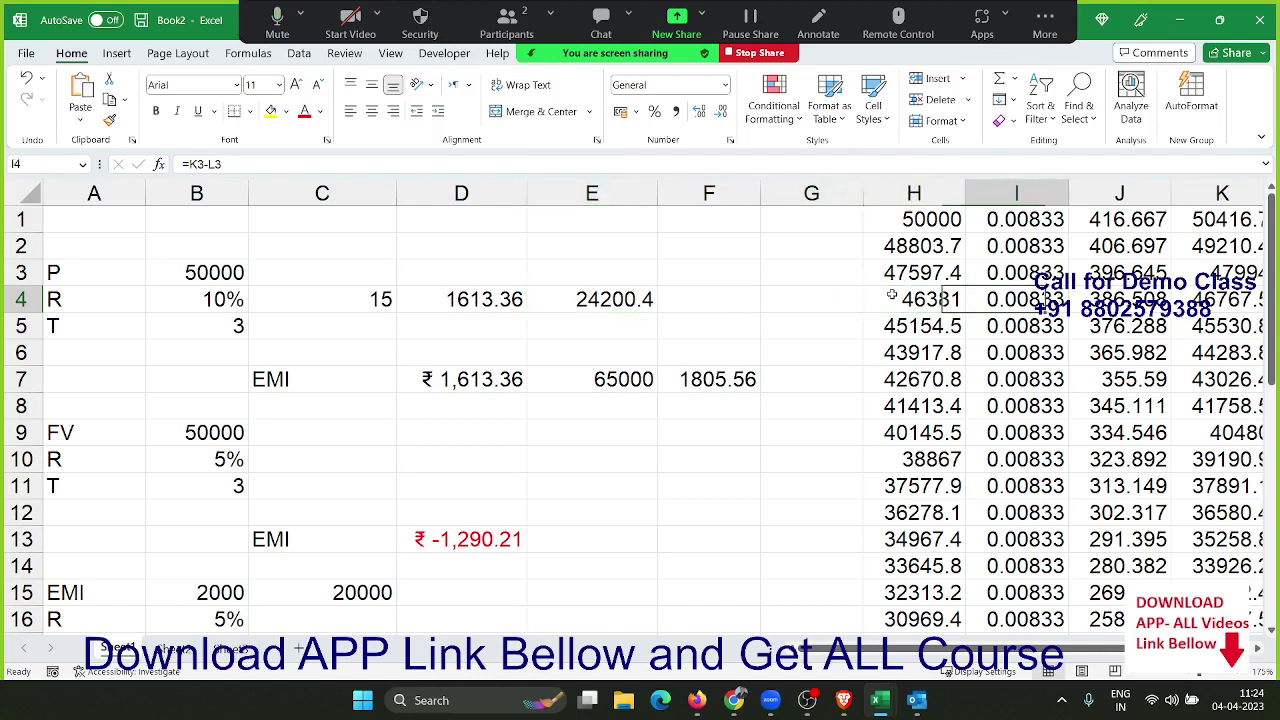
key("Right")
key("Up")
key("Up")
key("Up")
key("shift+Down")
key("shift+Down")
key("shift+Down")
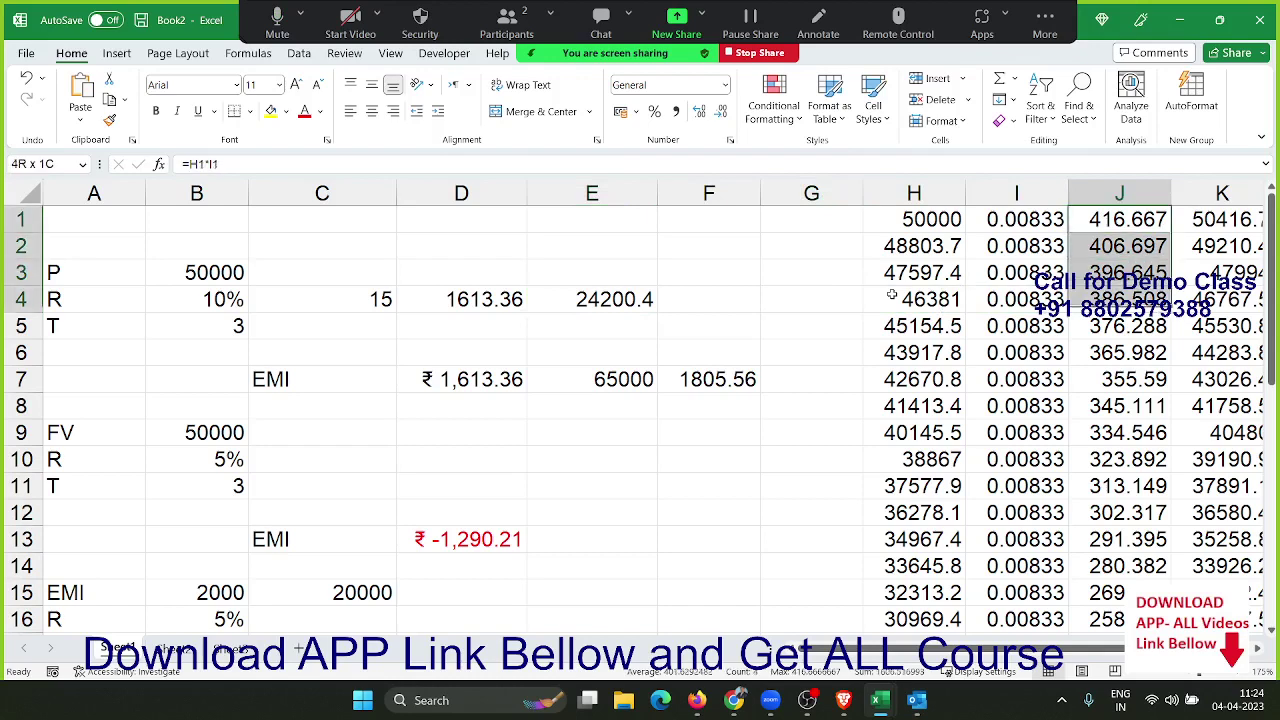
key("shift+Down")
key("shift+Down")
key("shift+Down")
key("shift+Down")
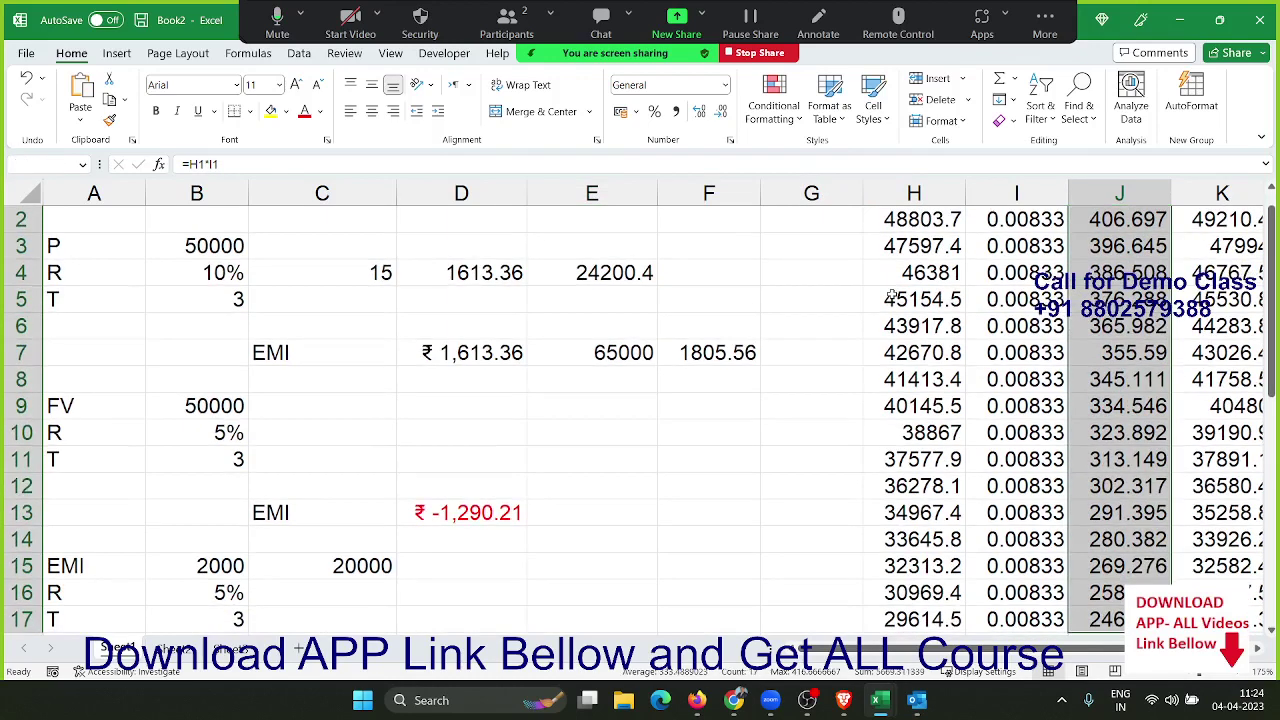
key("shift+Up")
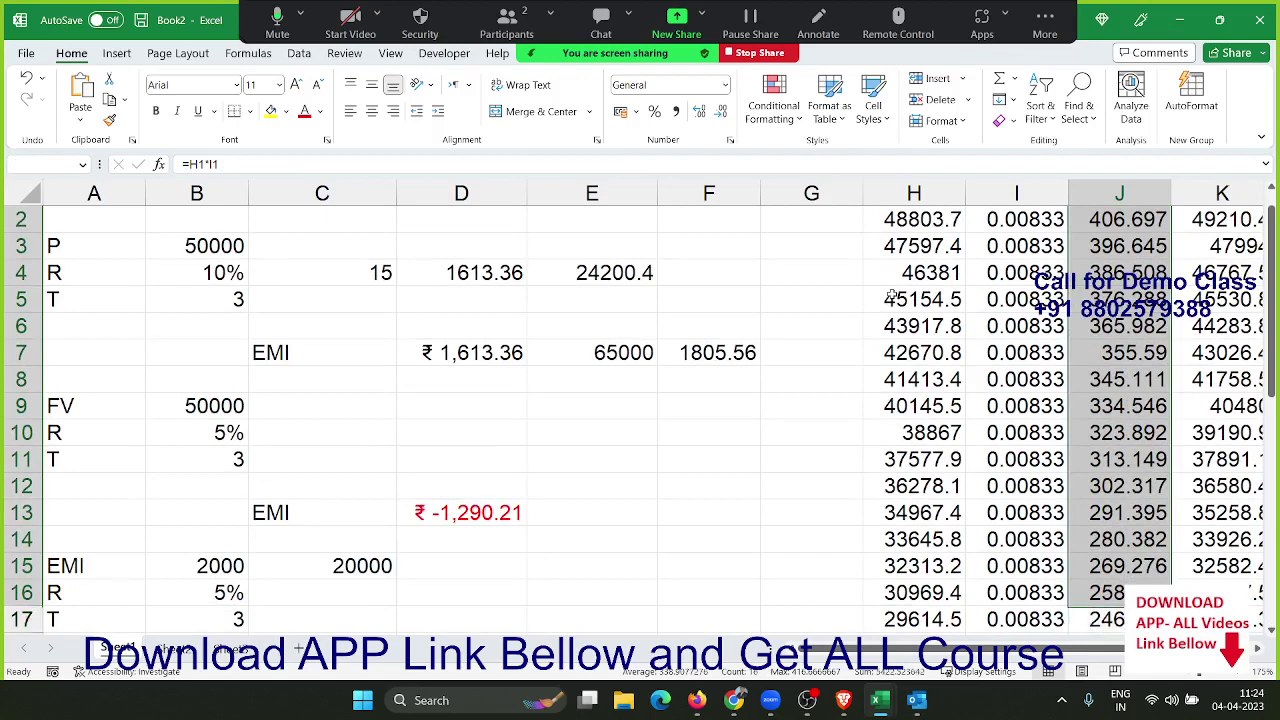
key("shift+Up")
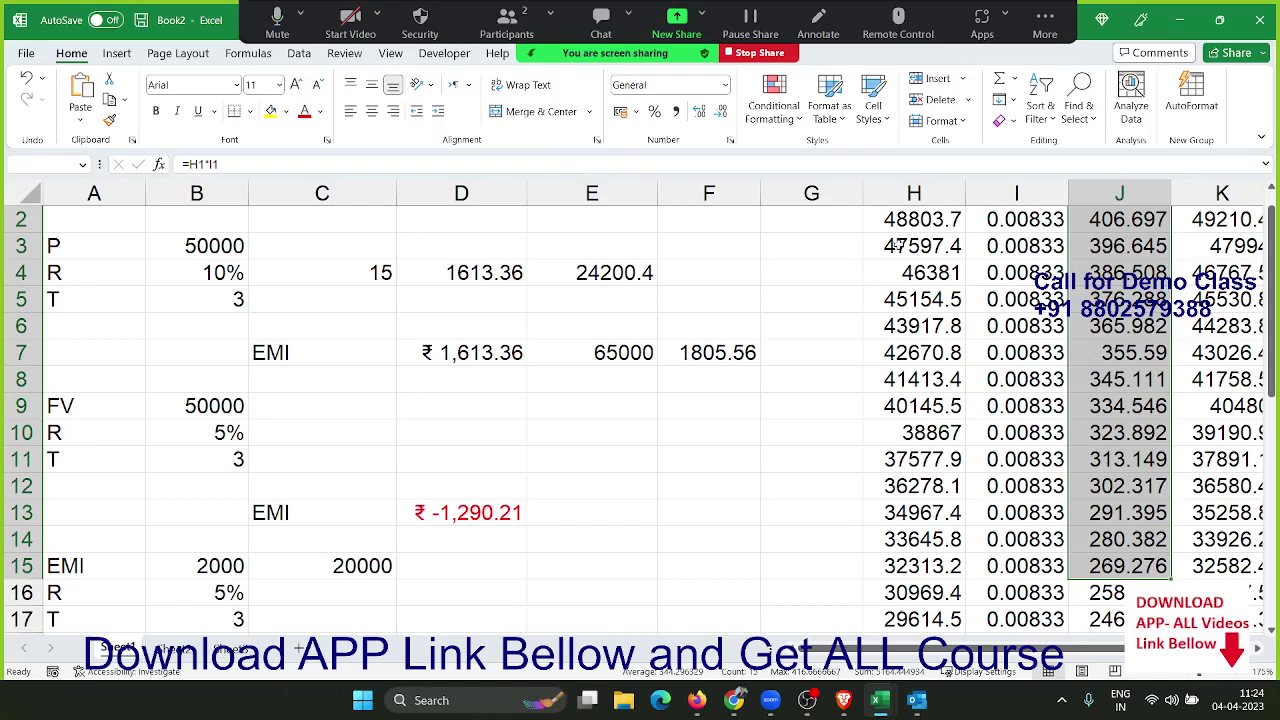
- Clear the old values from D4, E4 and C4
left_click(487, 283)
left_click_drag(487, 283, 620, 280)
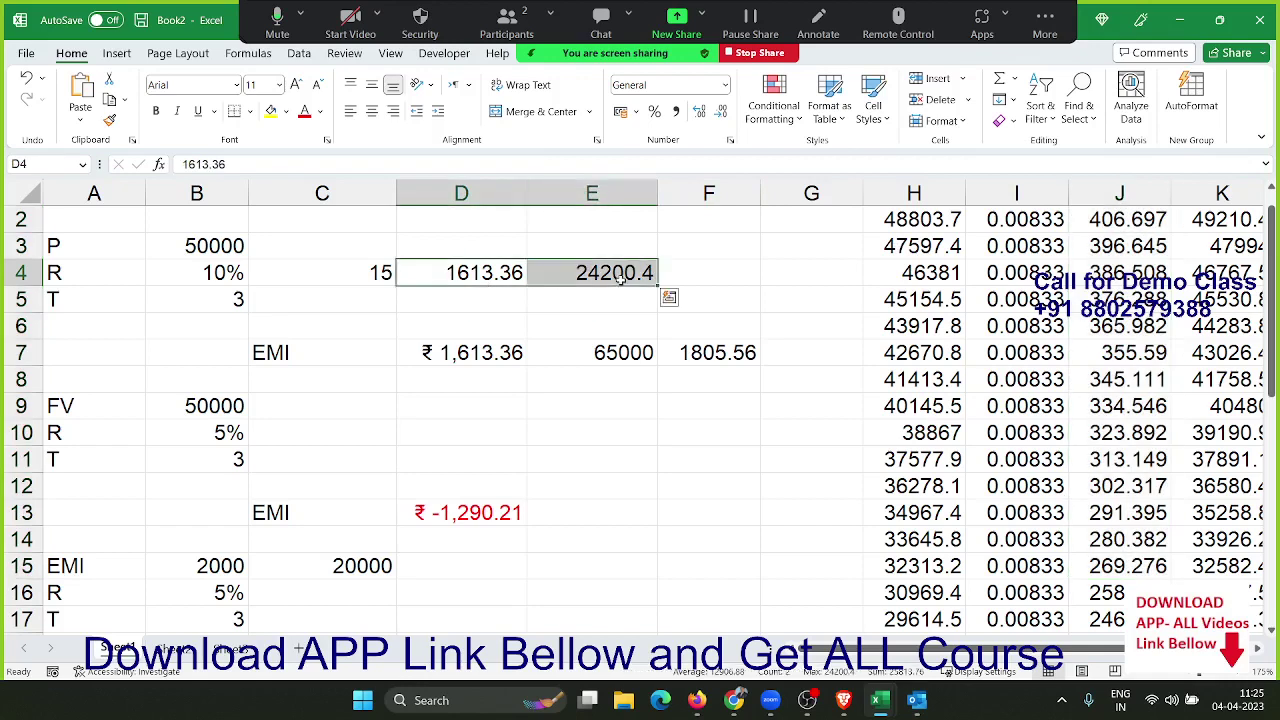
key("Delete")
key("Left")
key("Delete")
- Enter the heading Month in C2 with months 1, 2, 3, 4 in C3:C6
key("Up")
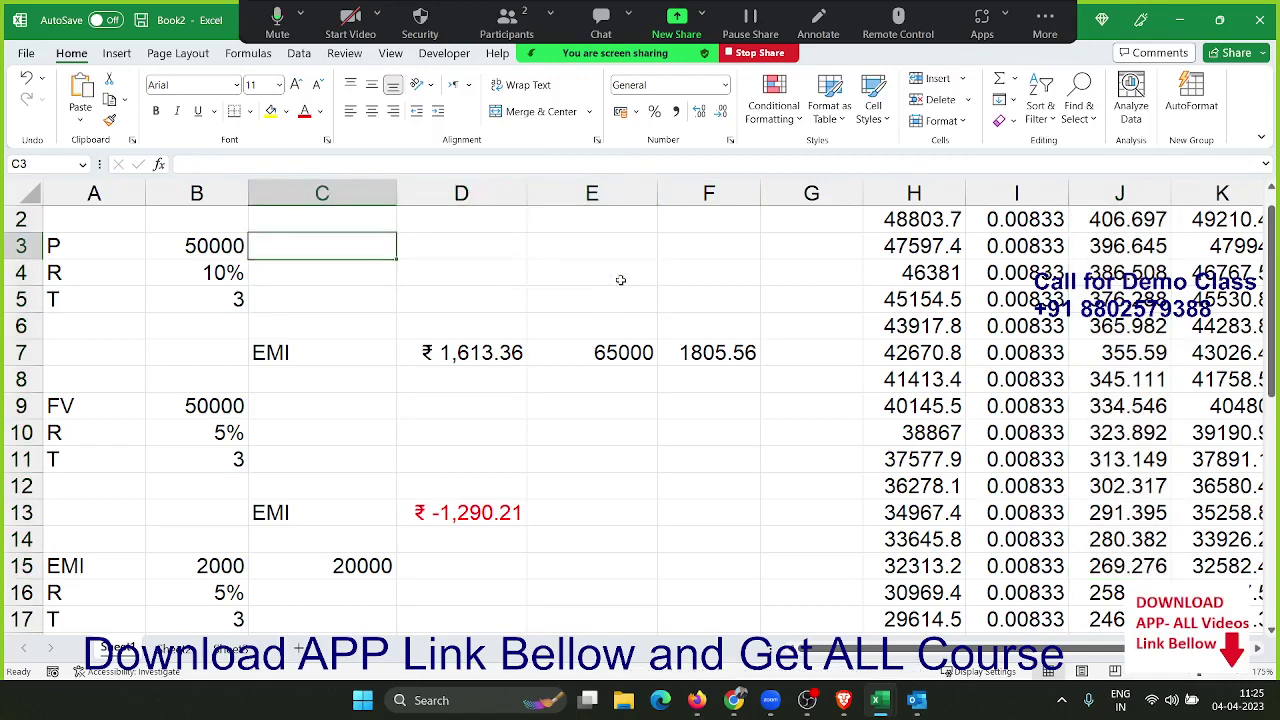
key("Up")
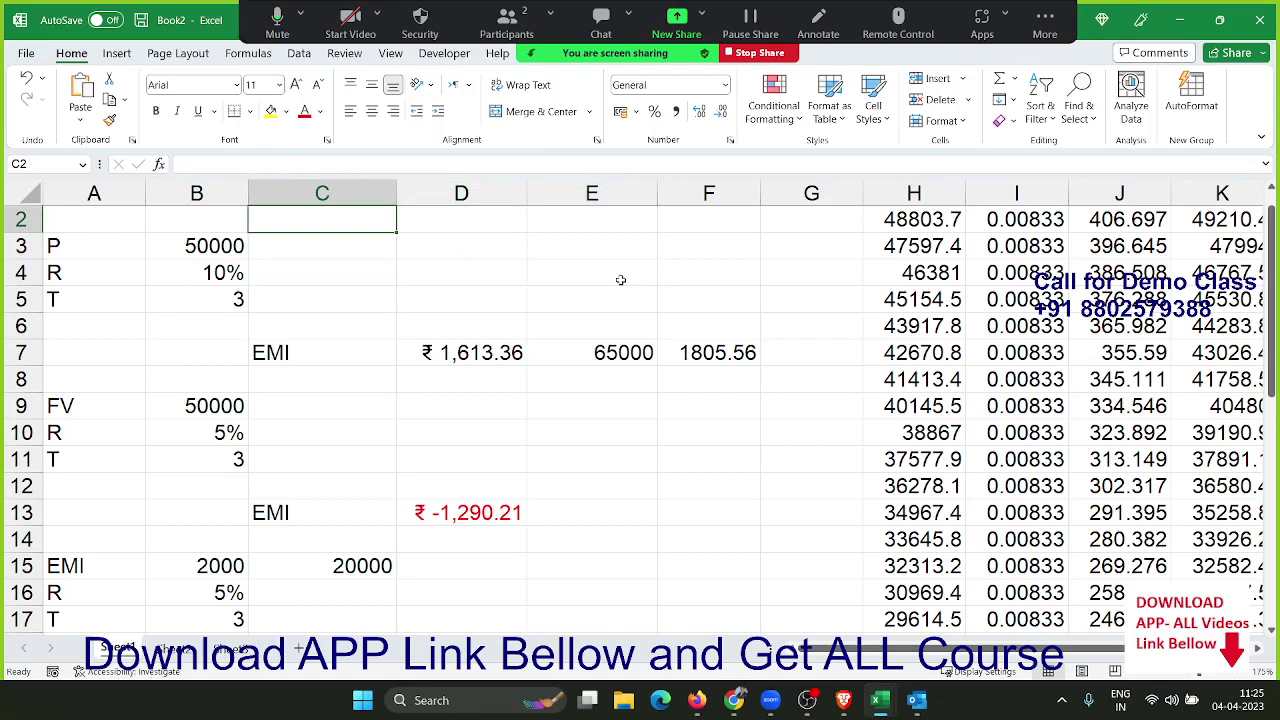
type("Month")
key("Return")
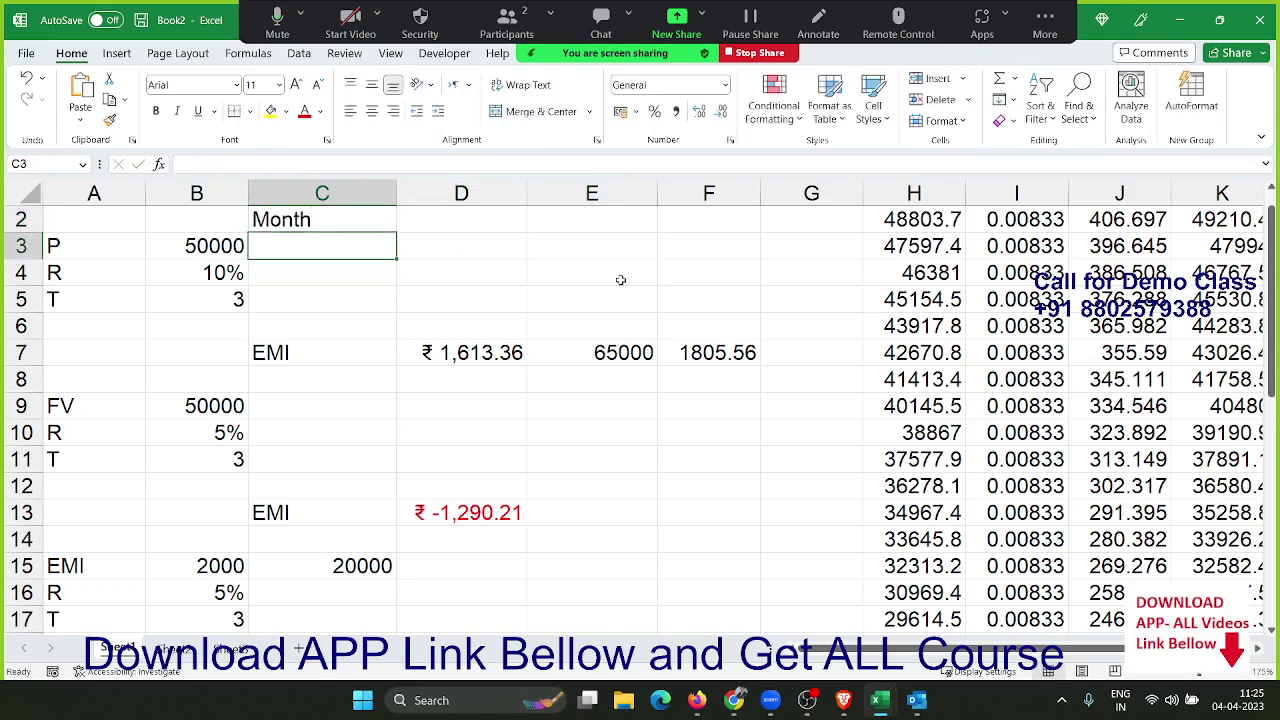
type("1")
key("Return")
type("2")
key("Return")
type("3 4")
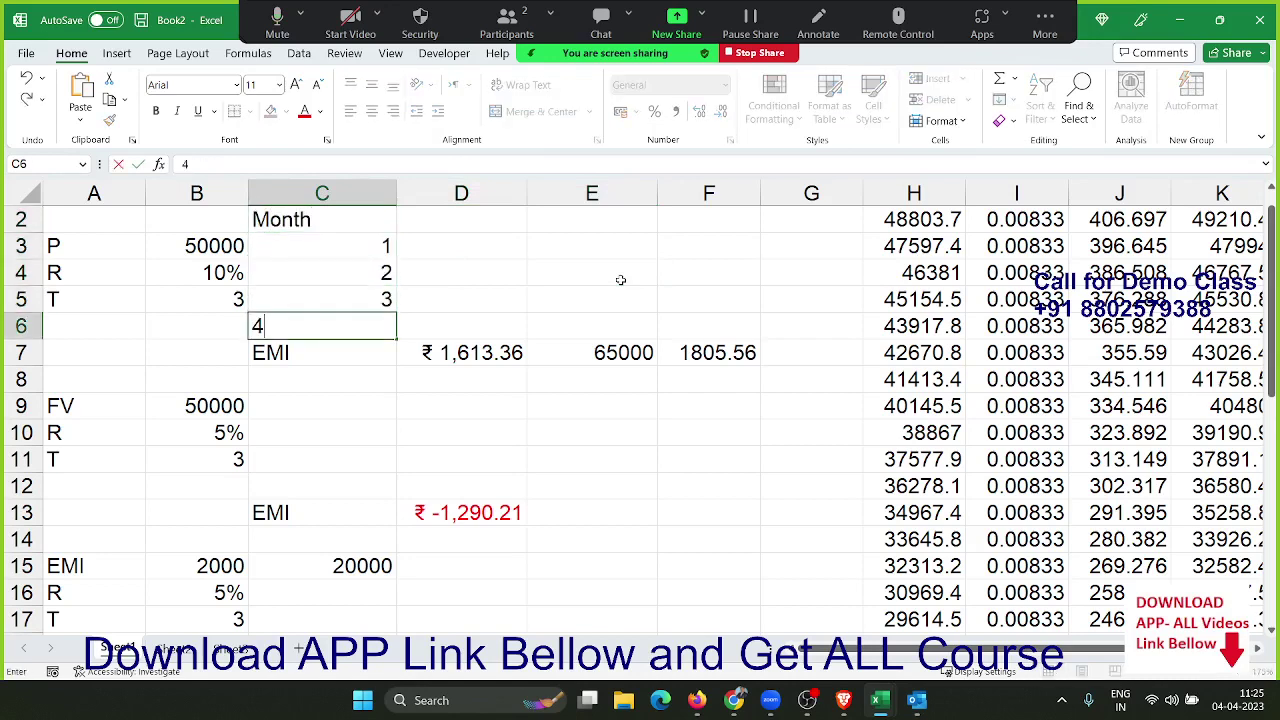
key("Return")
- Add the column headings I in D2 and P in E2
key("ctrl+Up")
key("Right")
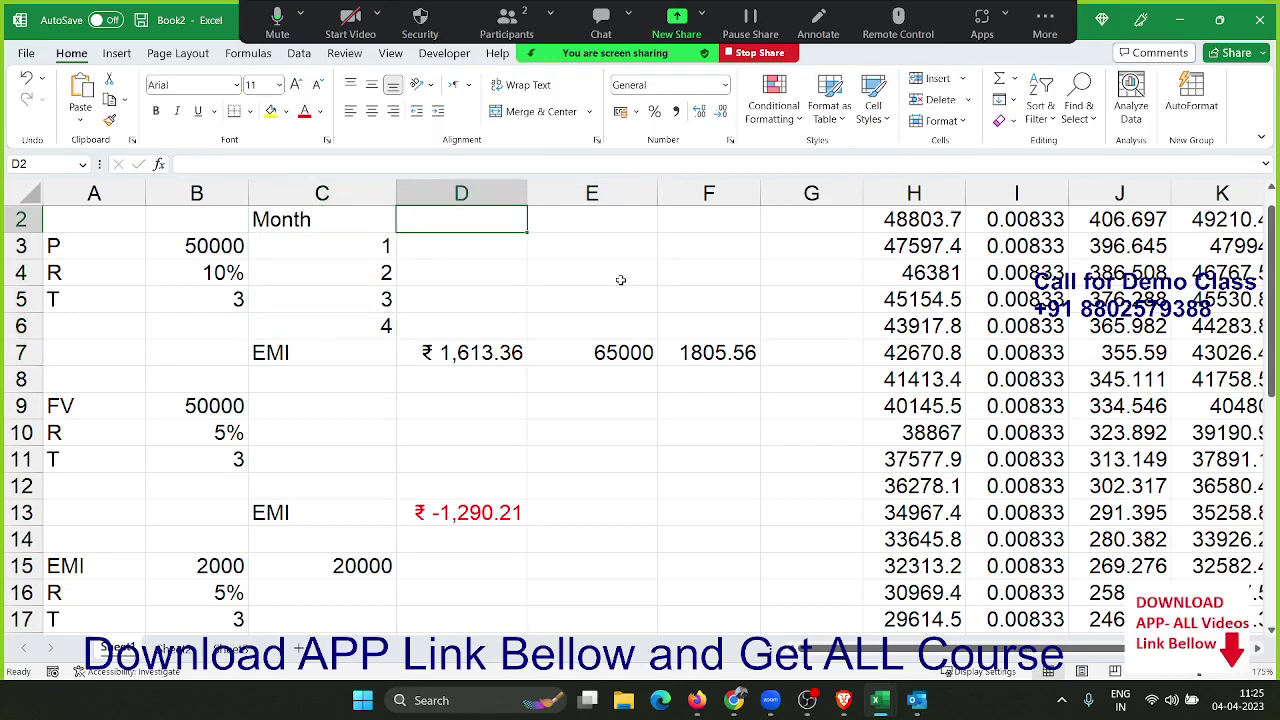
type("I")
key("Tab")
type("P")
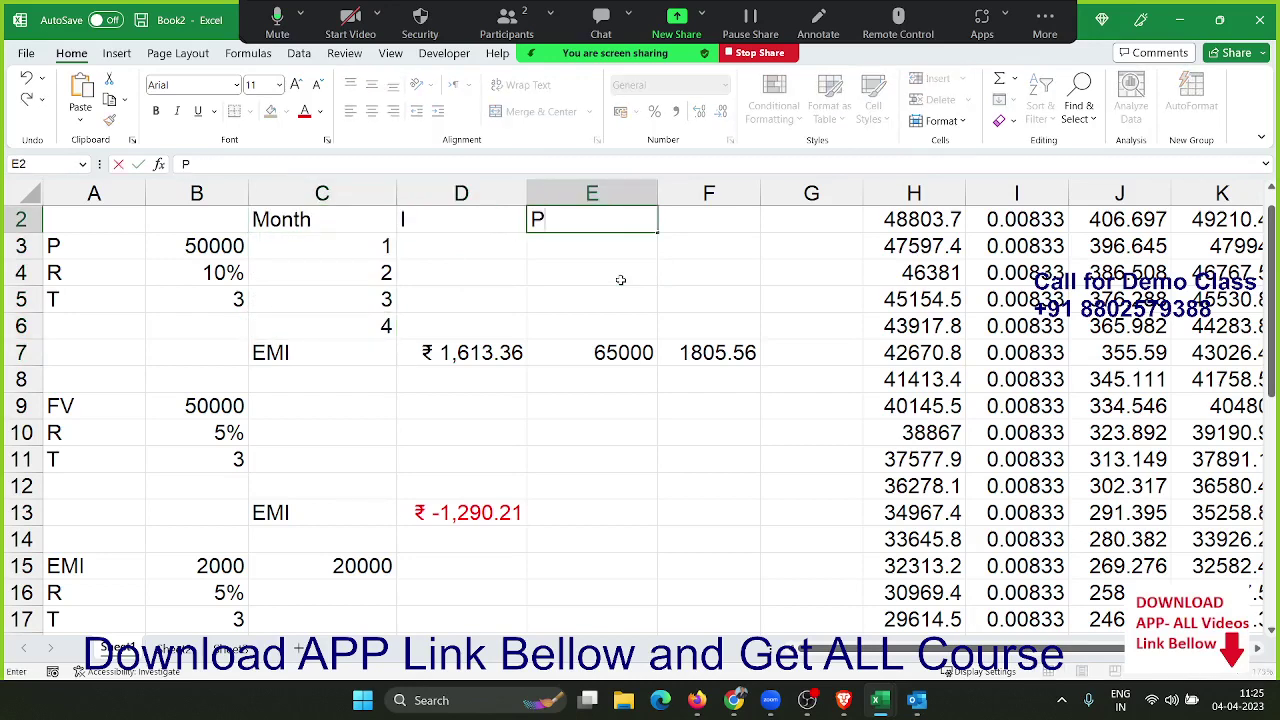
key("Return")
- Start an IPMT formula in D3 with rate B4/12 and period C3
type("=ip")
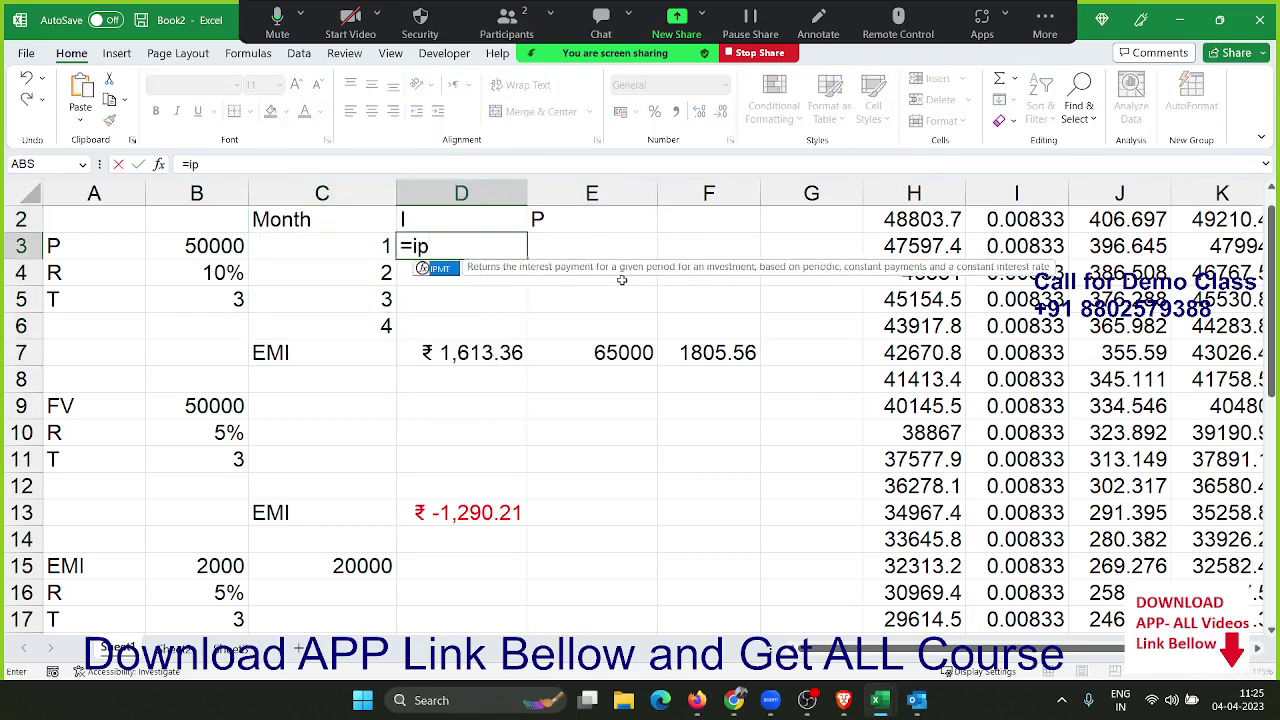
key("Tab")
key("Left")
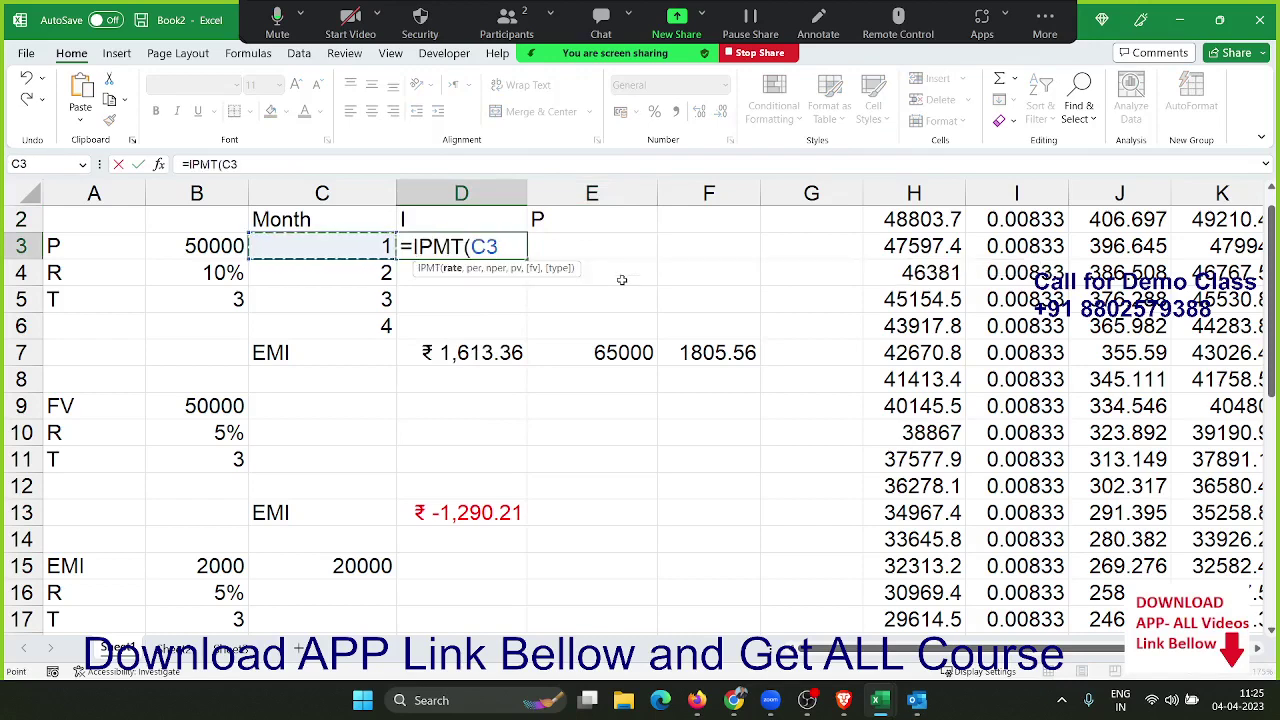
key("Left")
key("Down")
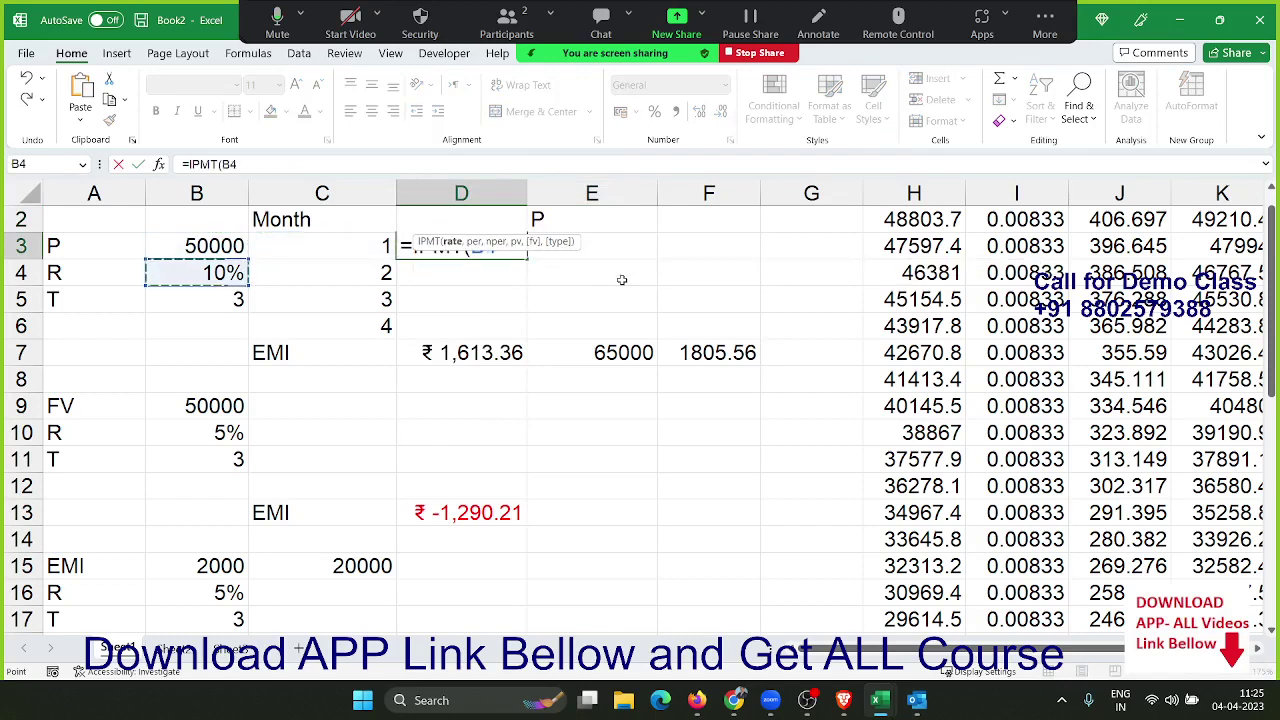
type("/12,")
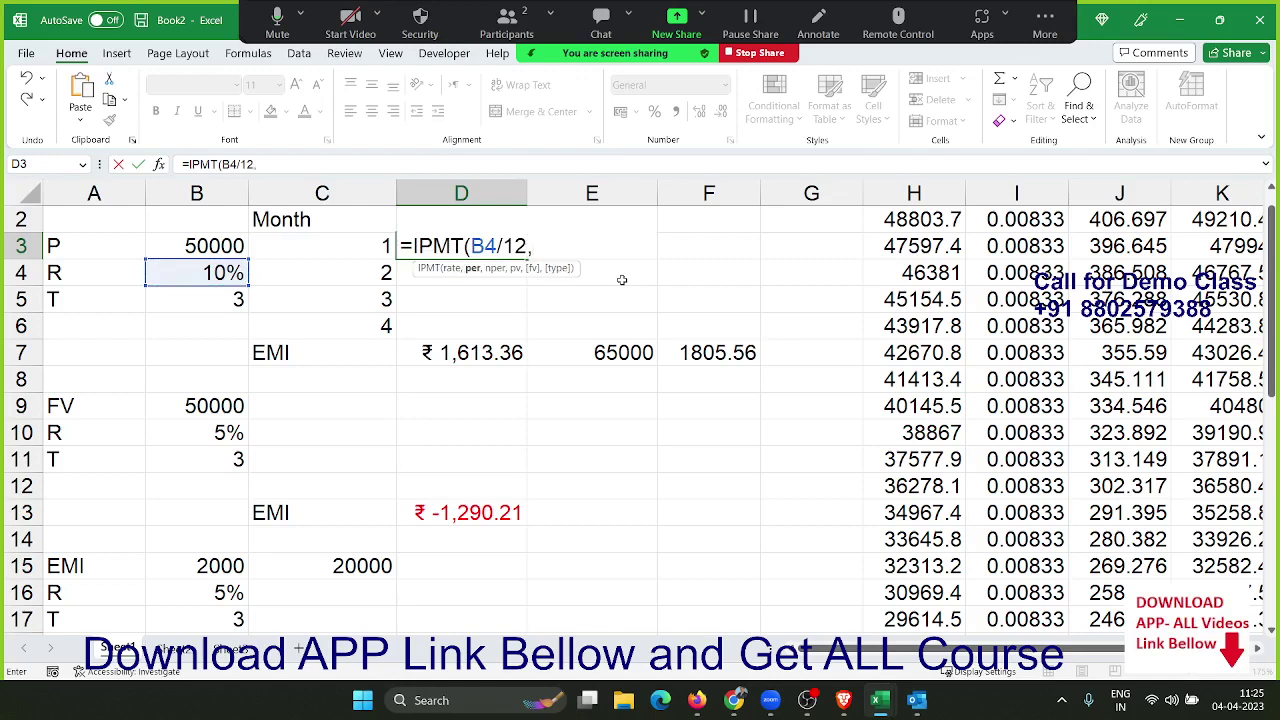
key("Left")
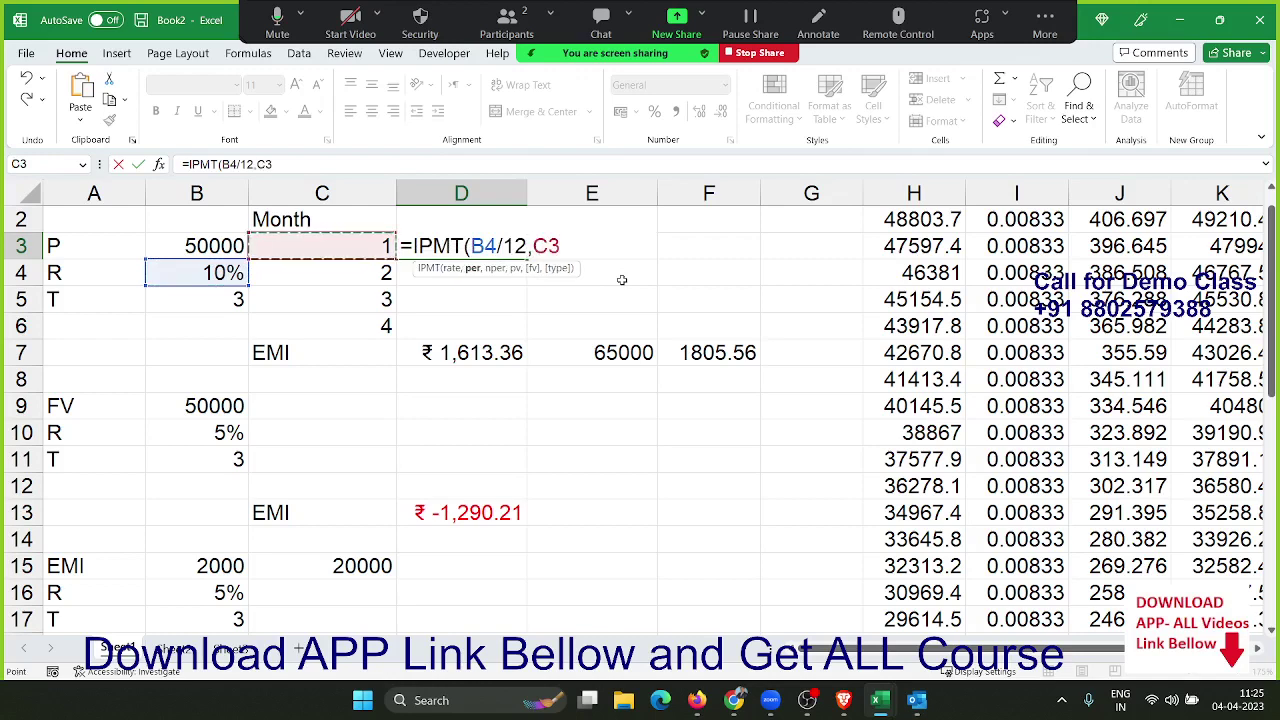
type(",")
- Complete =IPMT(B4/12,C3,B5*12,B3) so D3 shows the month-1 interest of ₹ -416.67
key("Down")
key("Left")
key("Left")
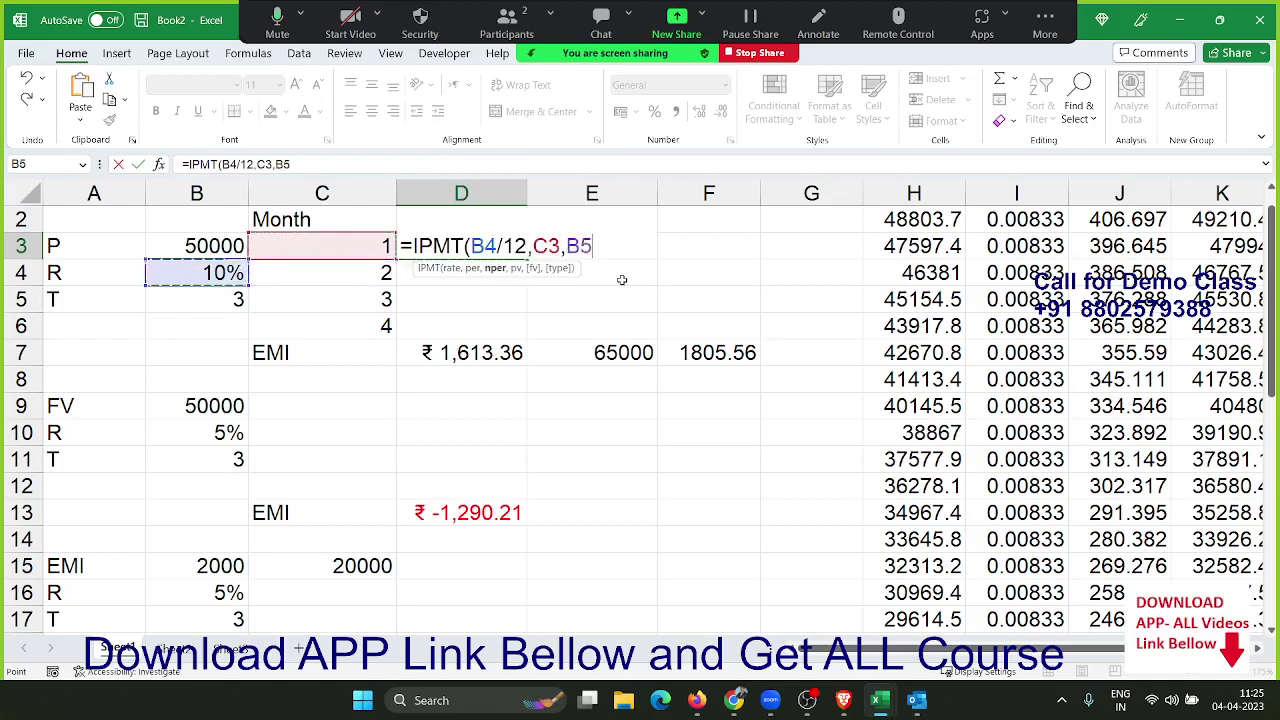
key("Down")
type("*12,")
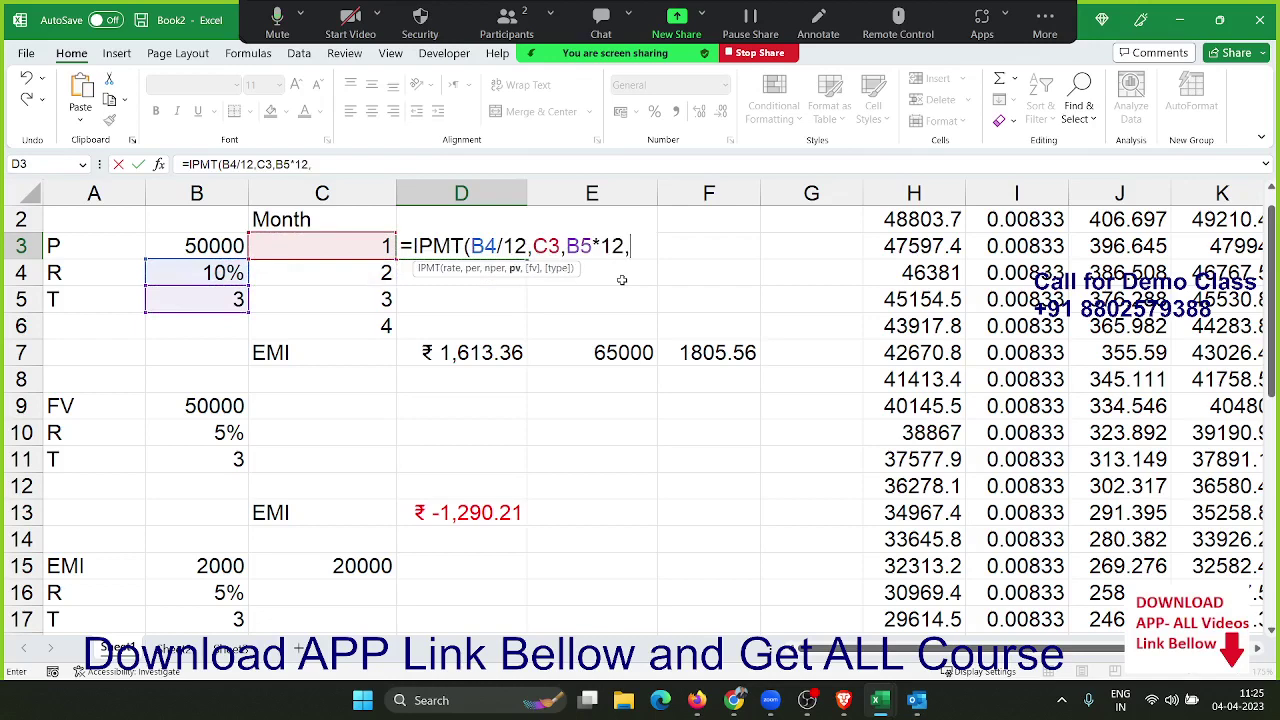
key("Left")
key("Left")
key("Return")
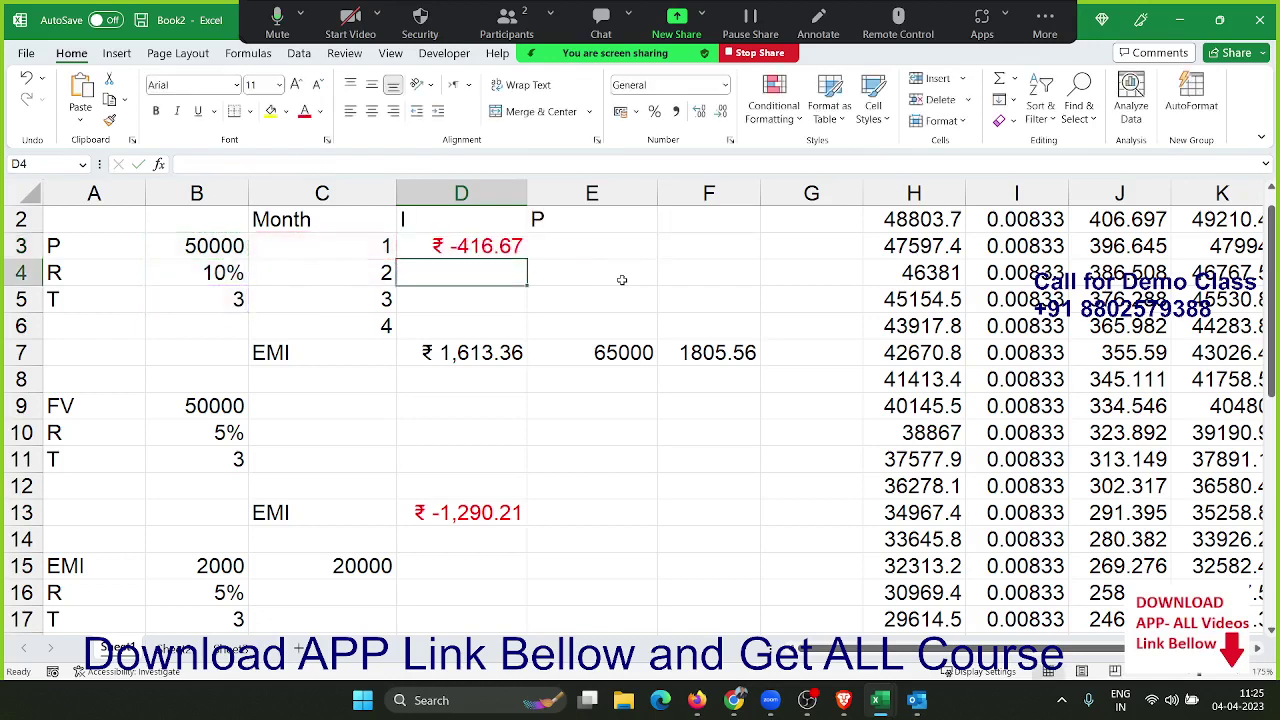
key("Up")
key("Right")
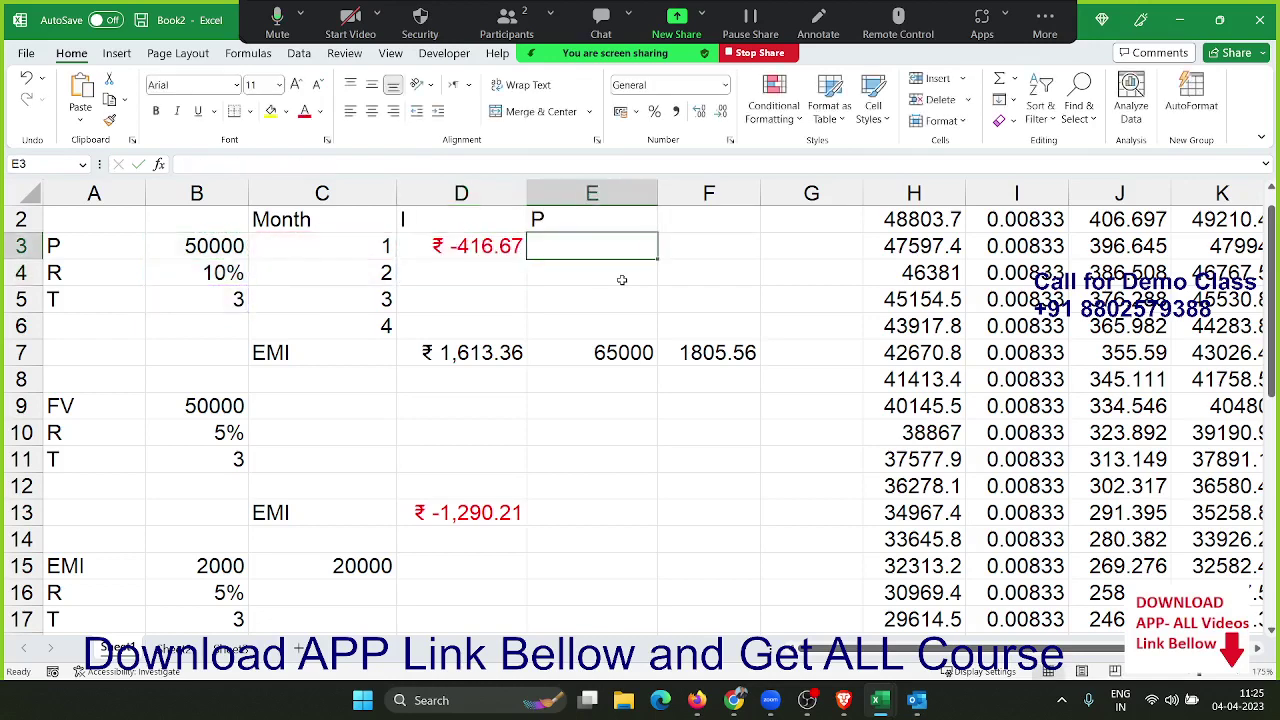
- Cancel an accidental IPMT entry in E3 and start a PPMT formula instead
type("=")
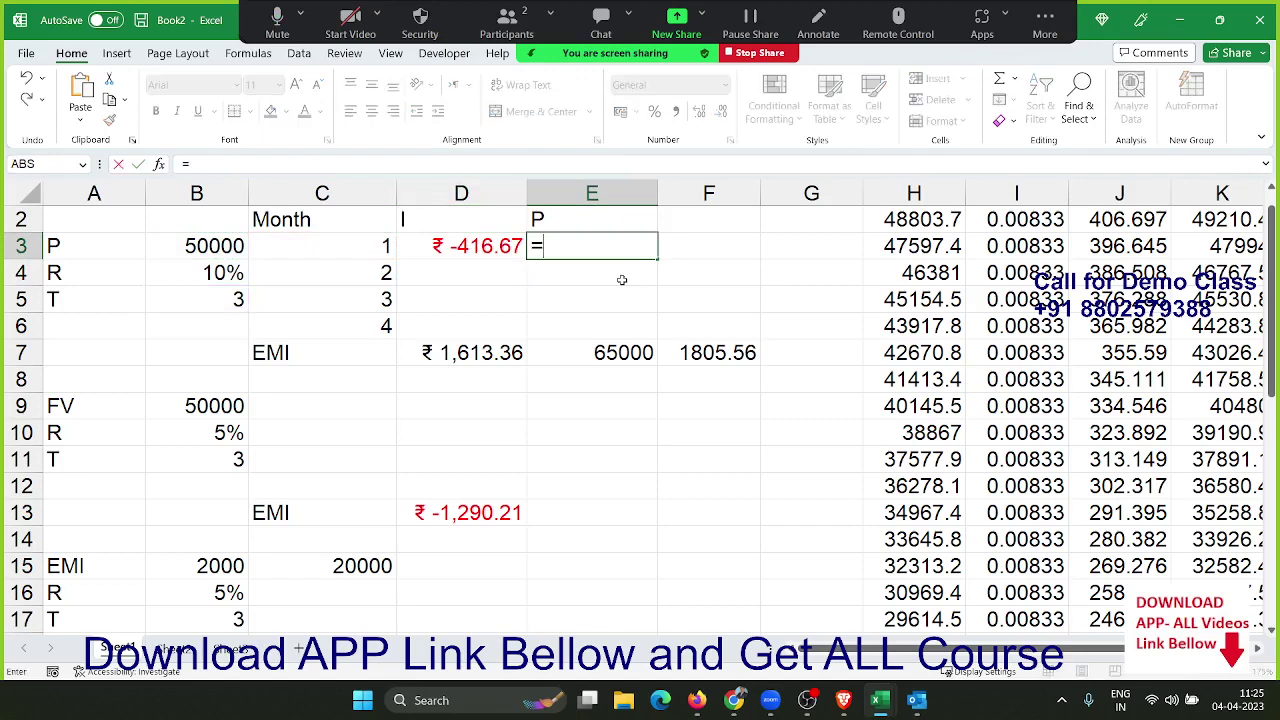
type("ip")
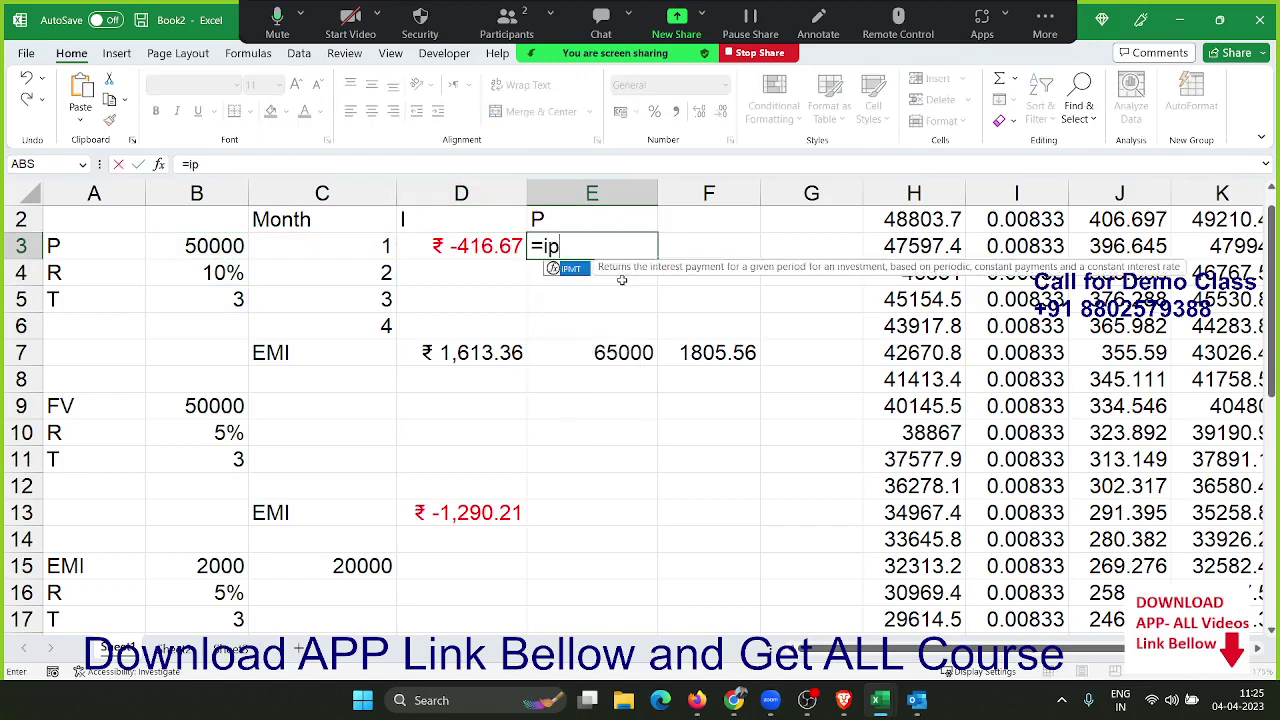
key("Tab")
key("BackSpace")
key("BackSpace")
key("BackSpace")
key("Escape")
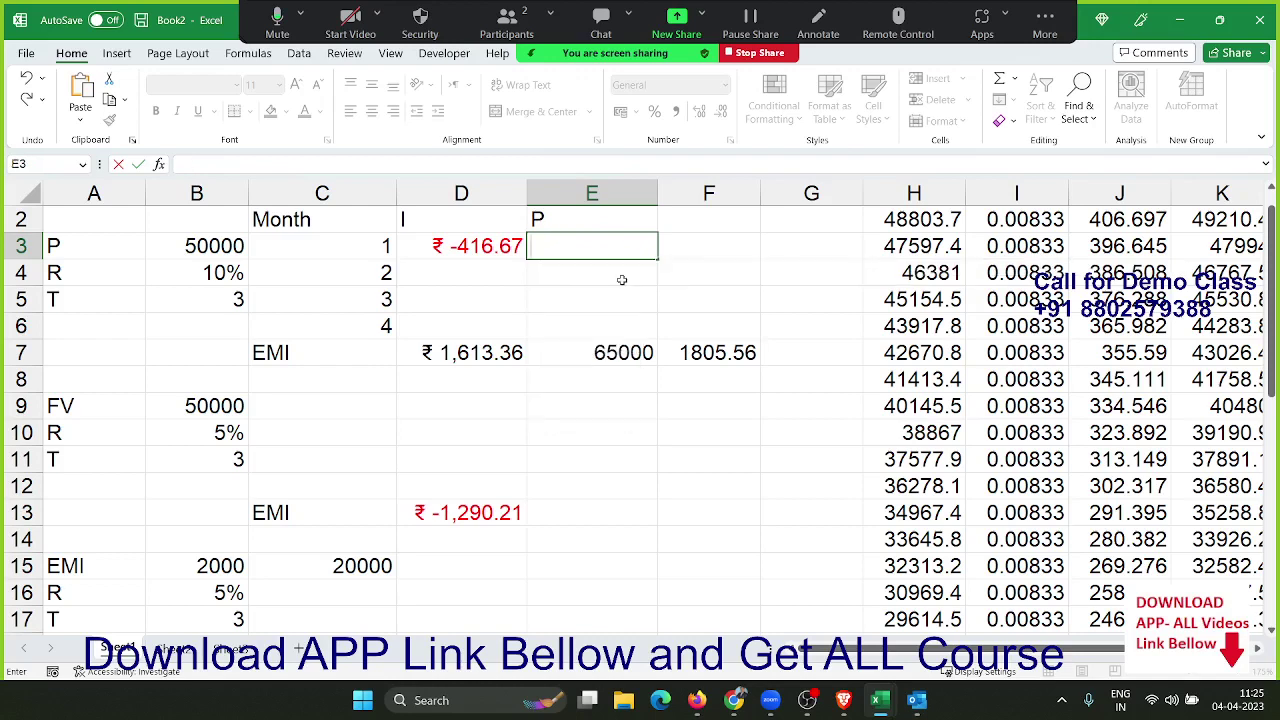
type("=pp")
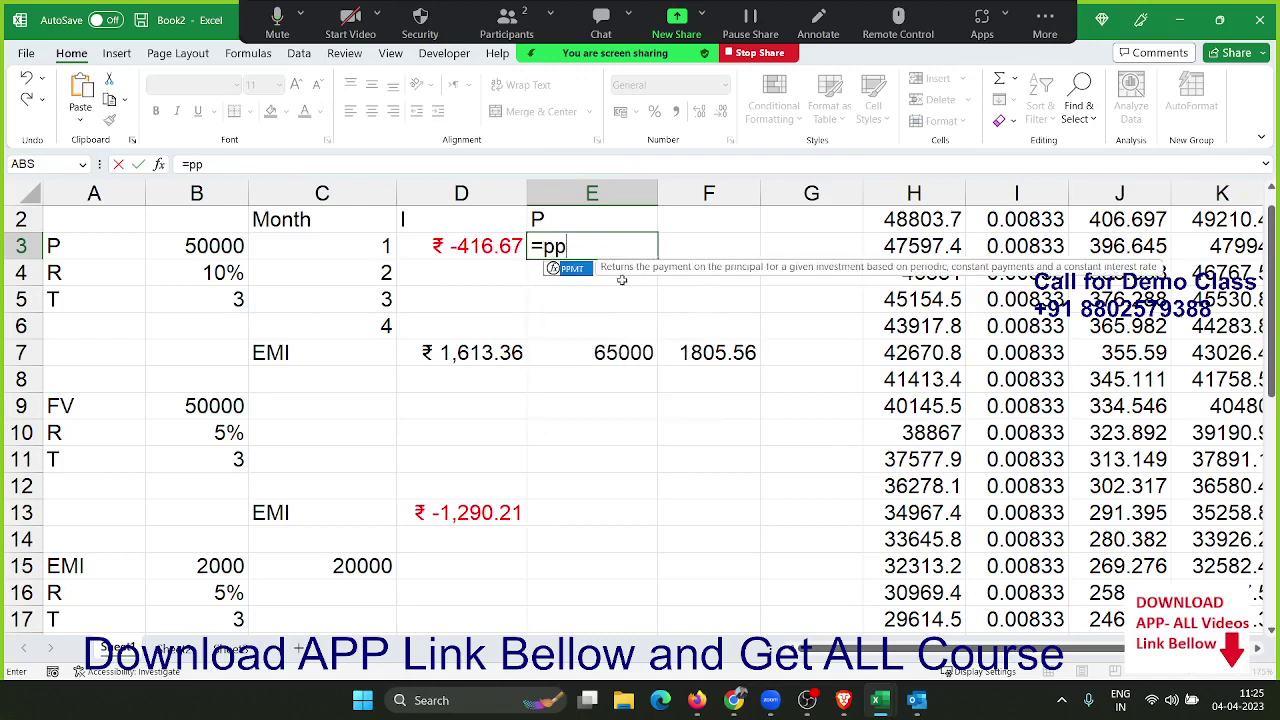
key("Tab")
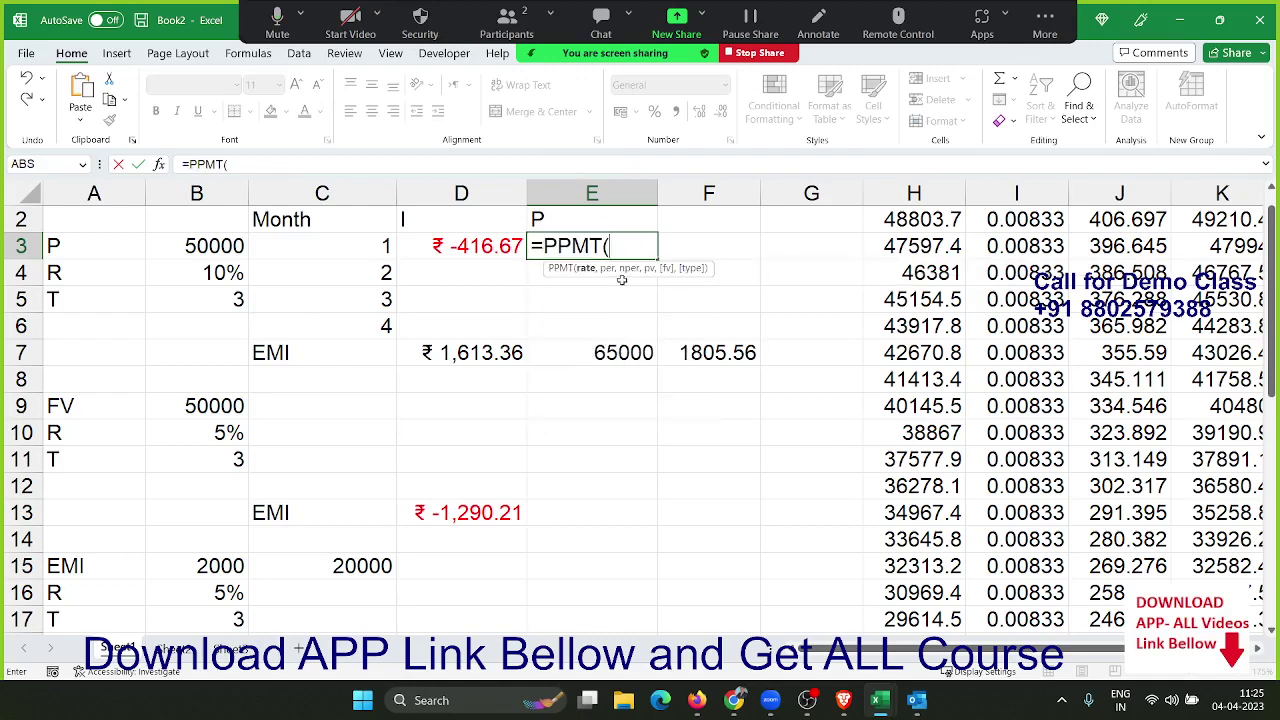
- Give the PPMT formula rate B4/12 and period C3
key("Left")
key("Left")
key("Left")
key("Down")
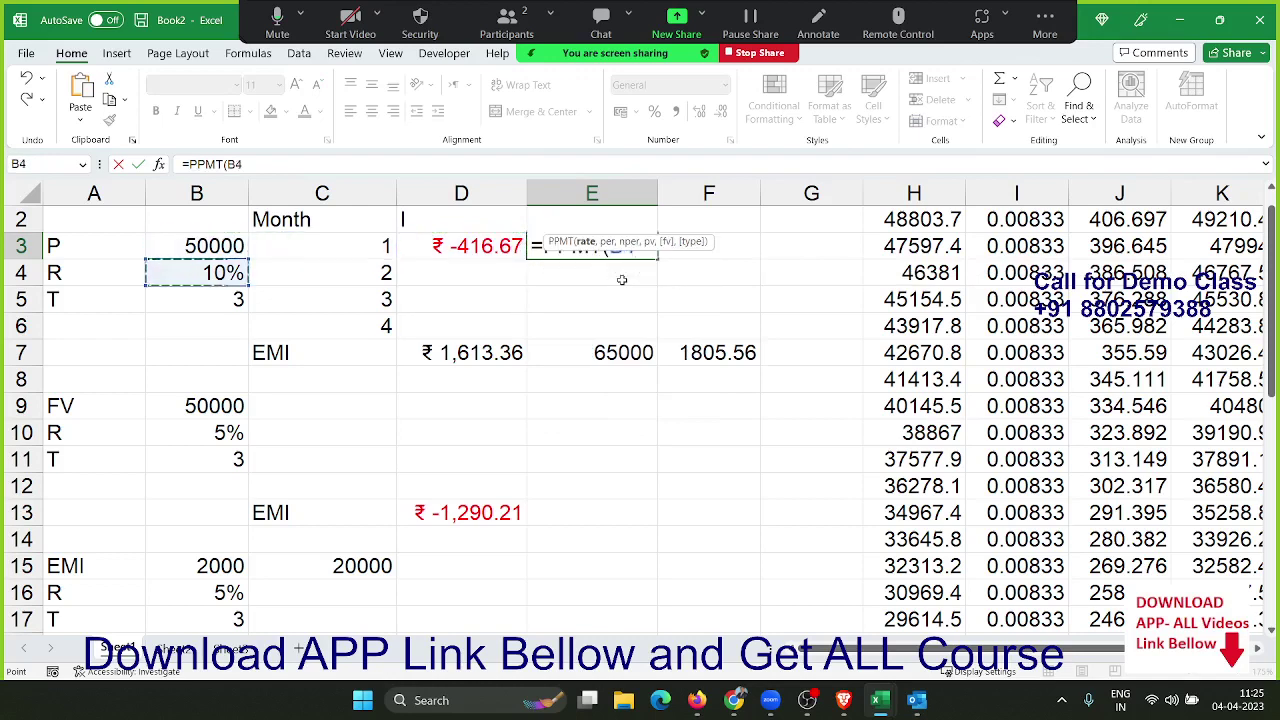
type("/12")
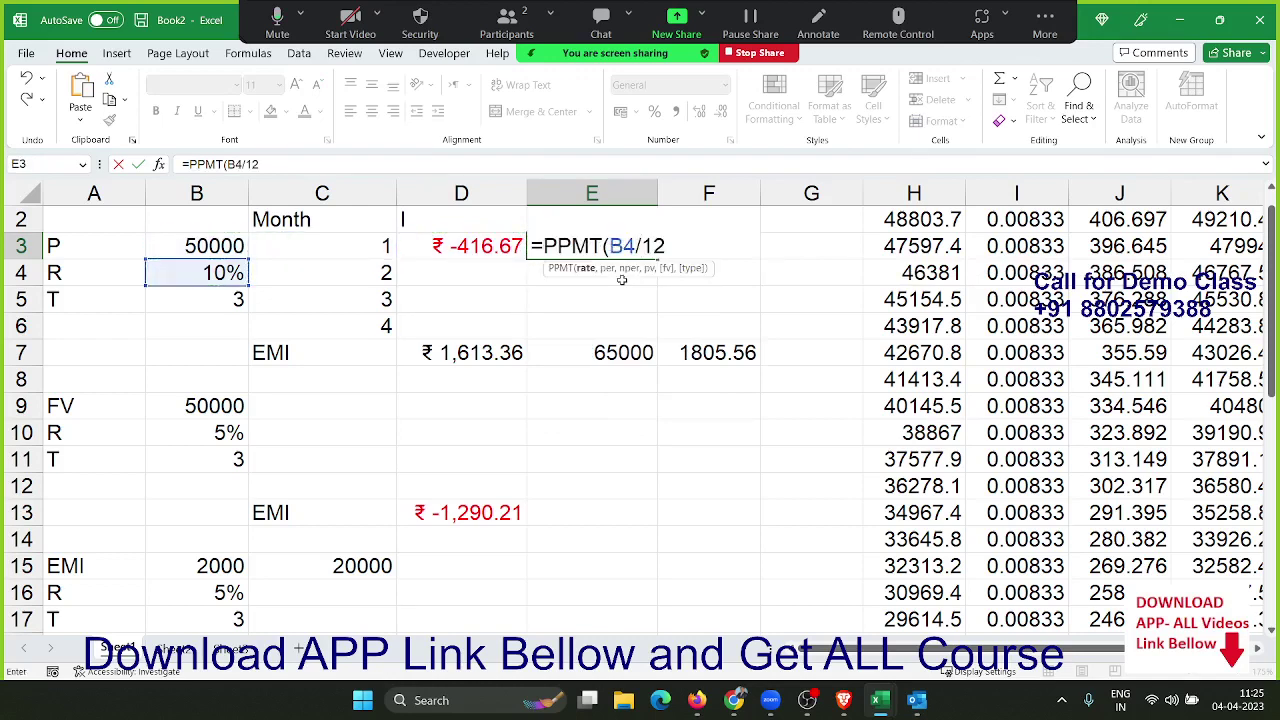
type(",")
key("Left")
key("Left")
key("Left")
key("Down")
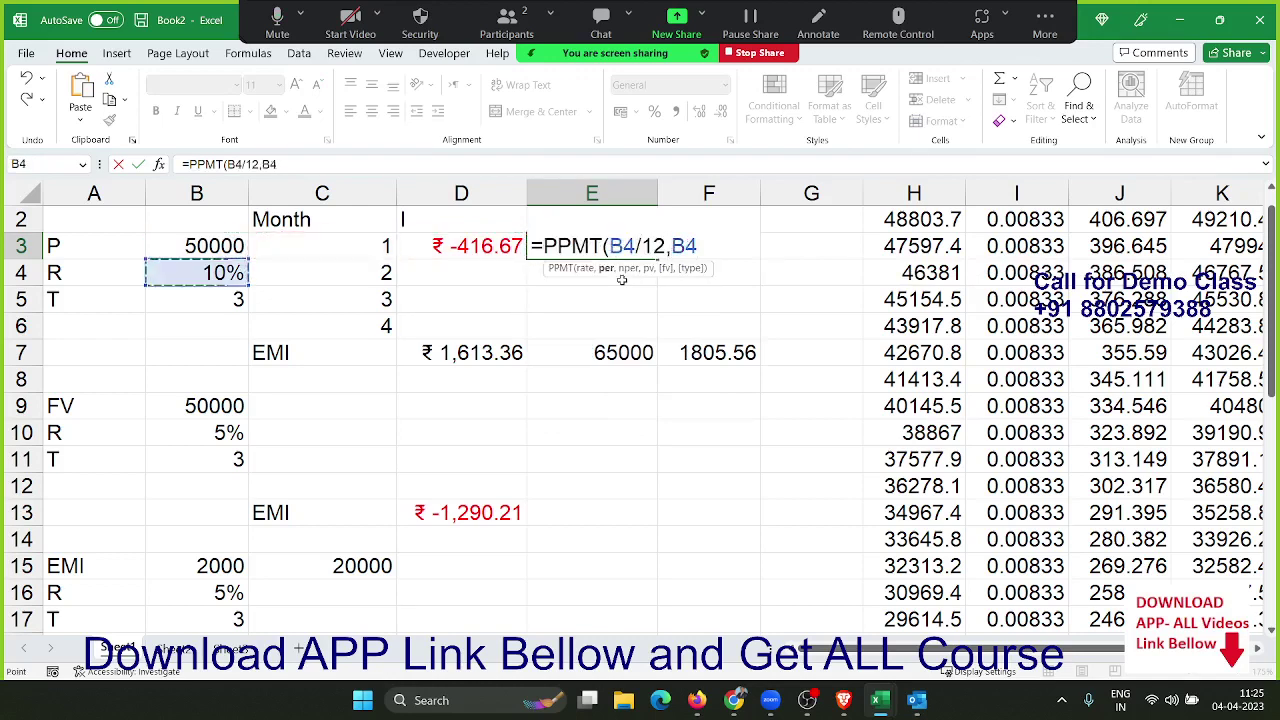
key("Down")
key("Right")
key("Up")
key("Up")
type(",")
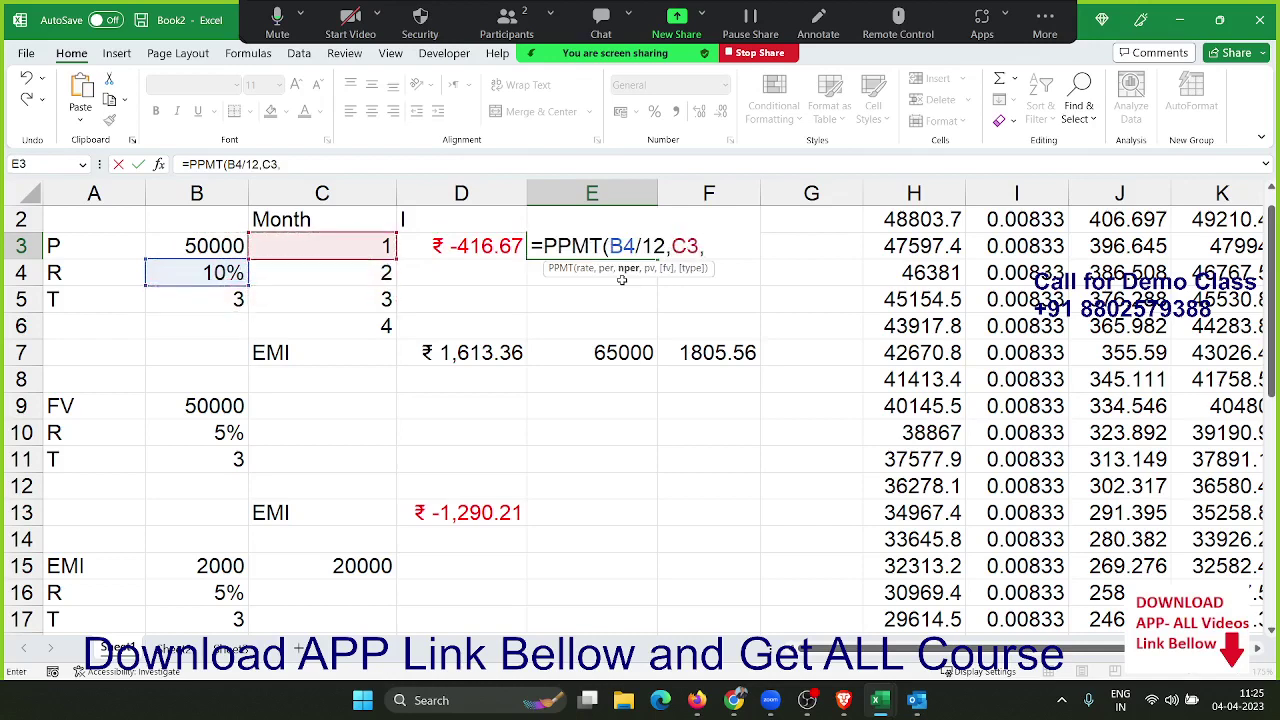
- Finish =PPMT(B4/12,C3,B5*12,B3) in E3, returning ₹ -1,196.69
key("Left")
key("Down")
key("Down")
key("Left")
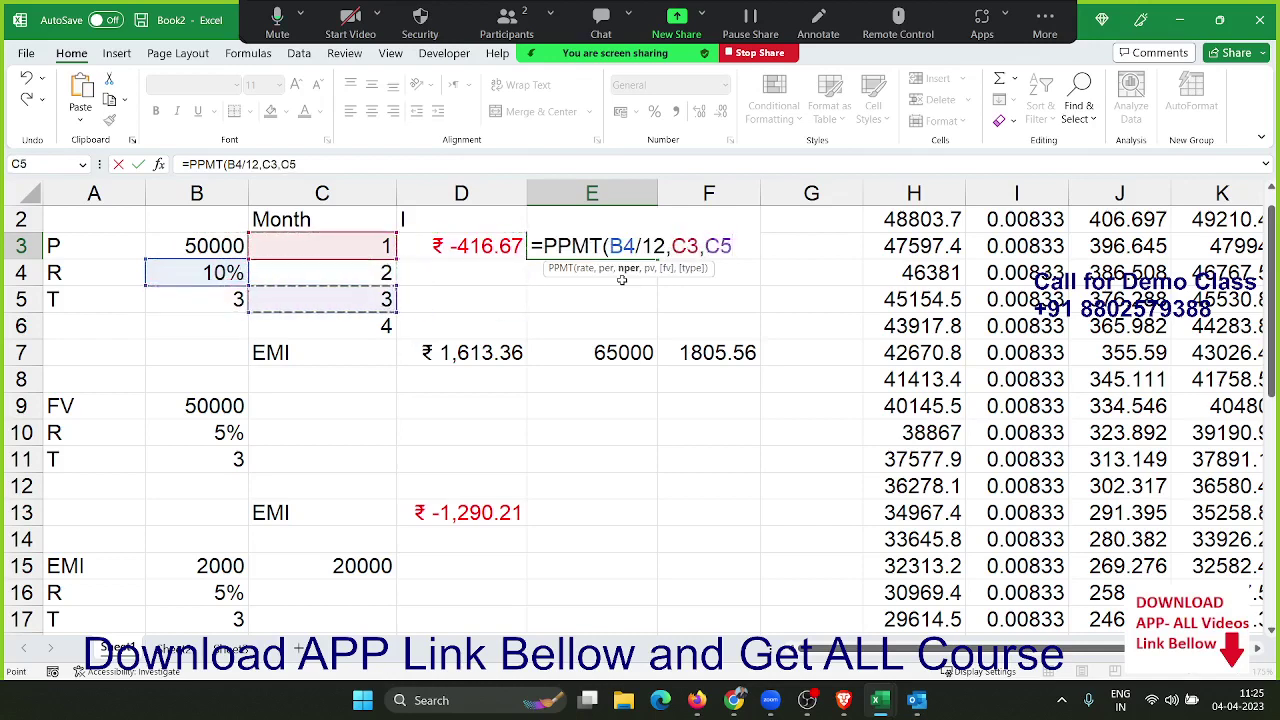
key("Left")
type("*12,")
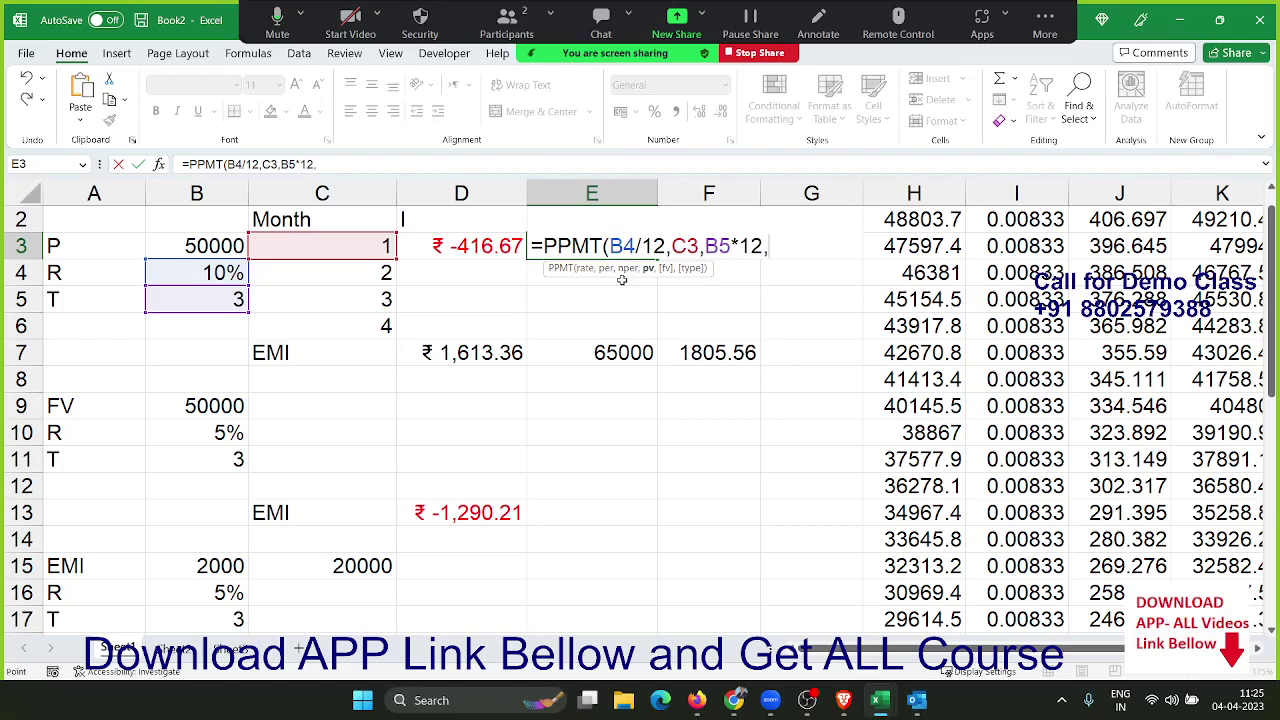
key("Left")
key("Up")
key("Left")
key("Up")
key("Down")
key("Down")
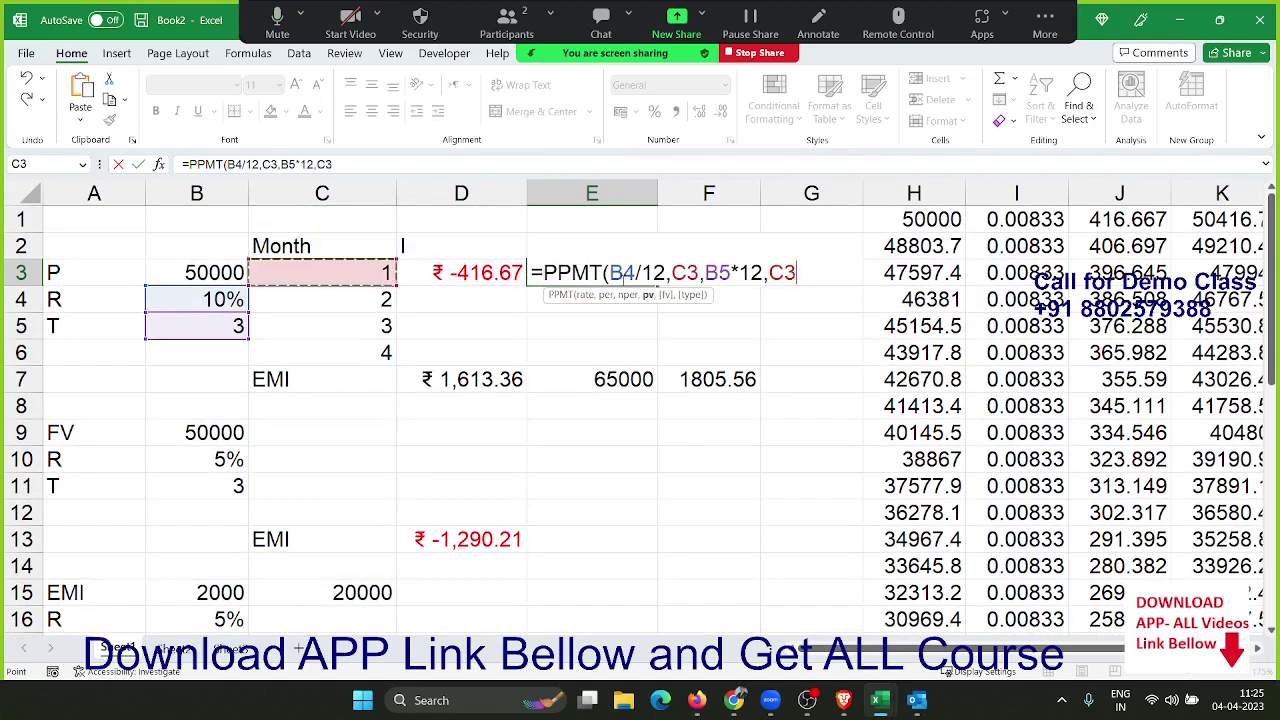
key("Left")
key("Return")
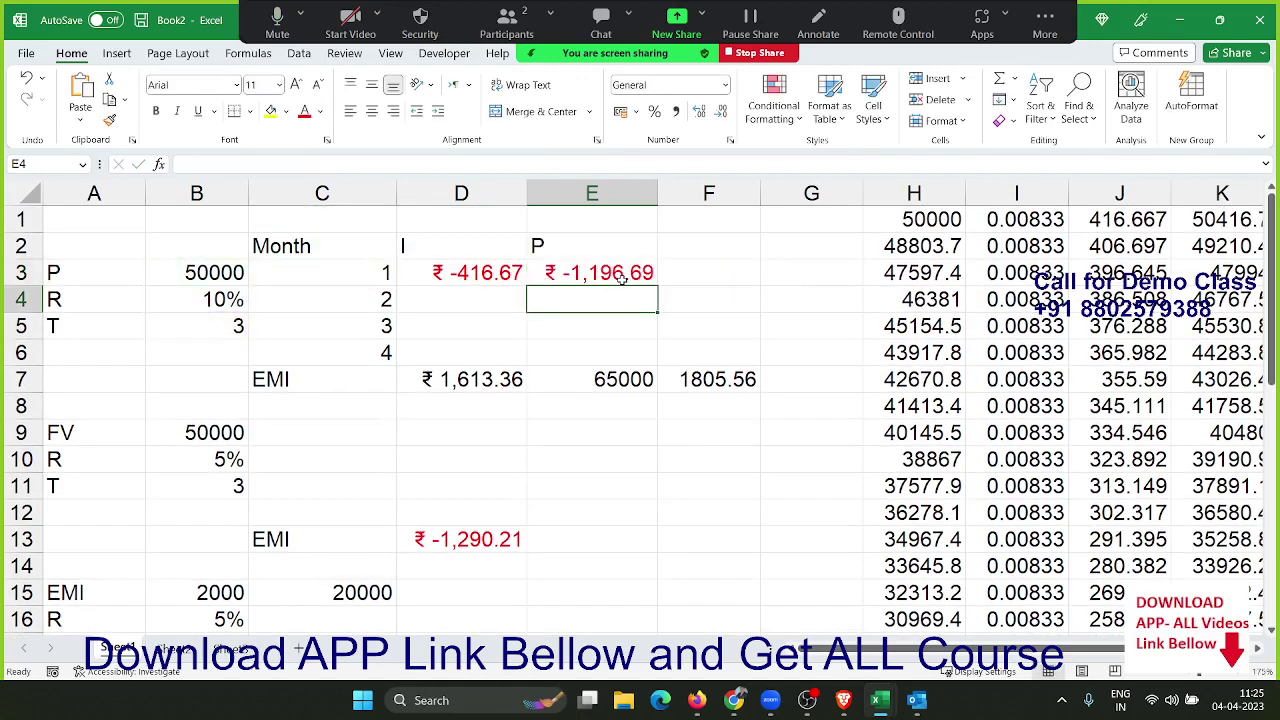
key("Up")
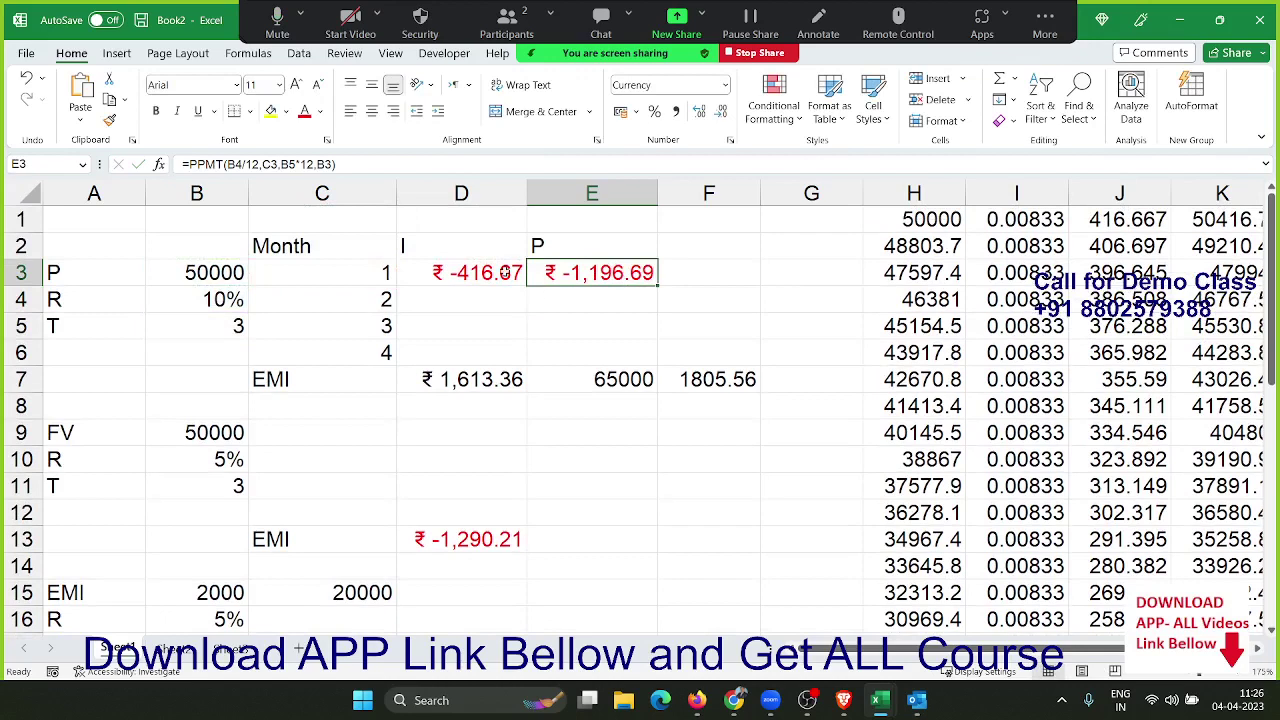
left_click(504, 270)
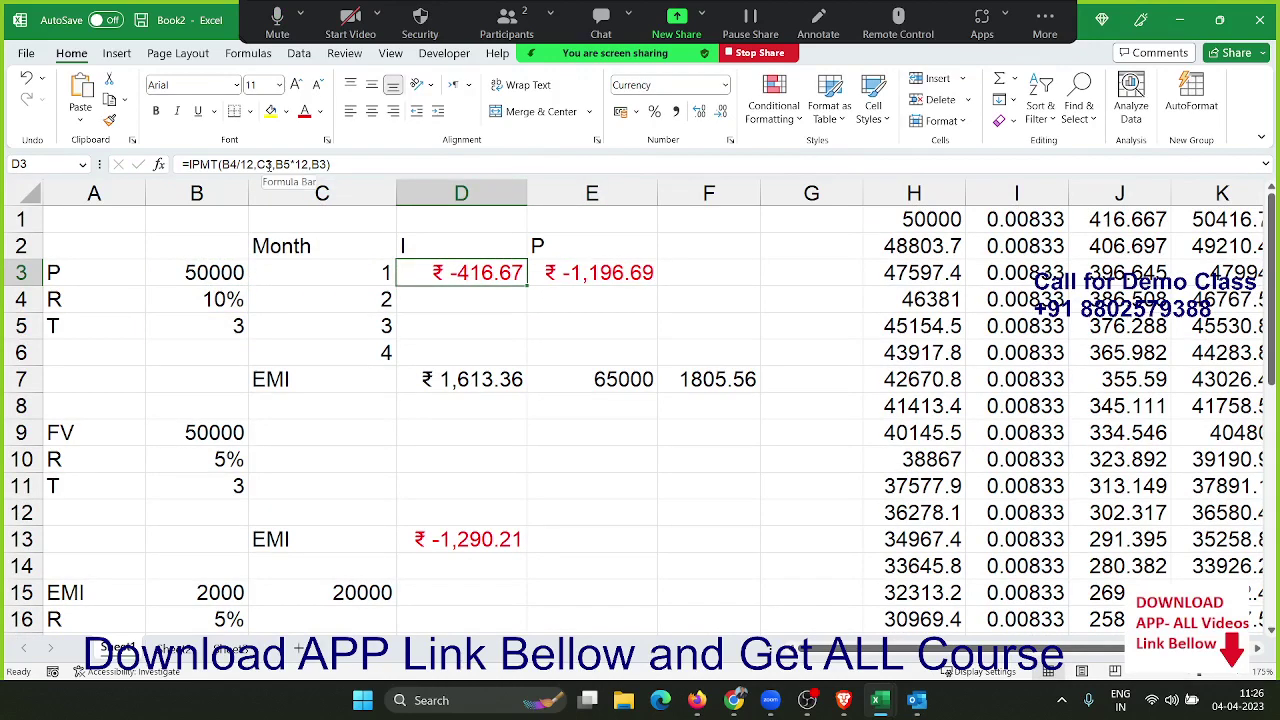
left_click(268, 166)
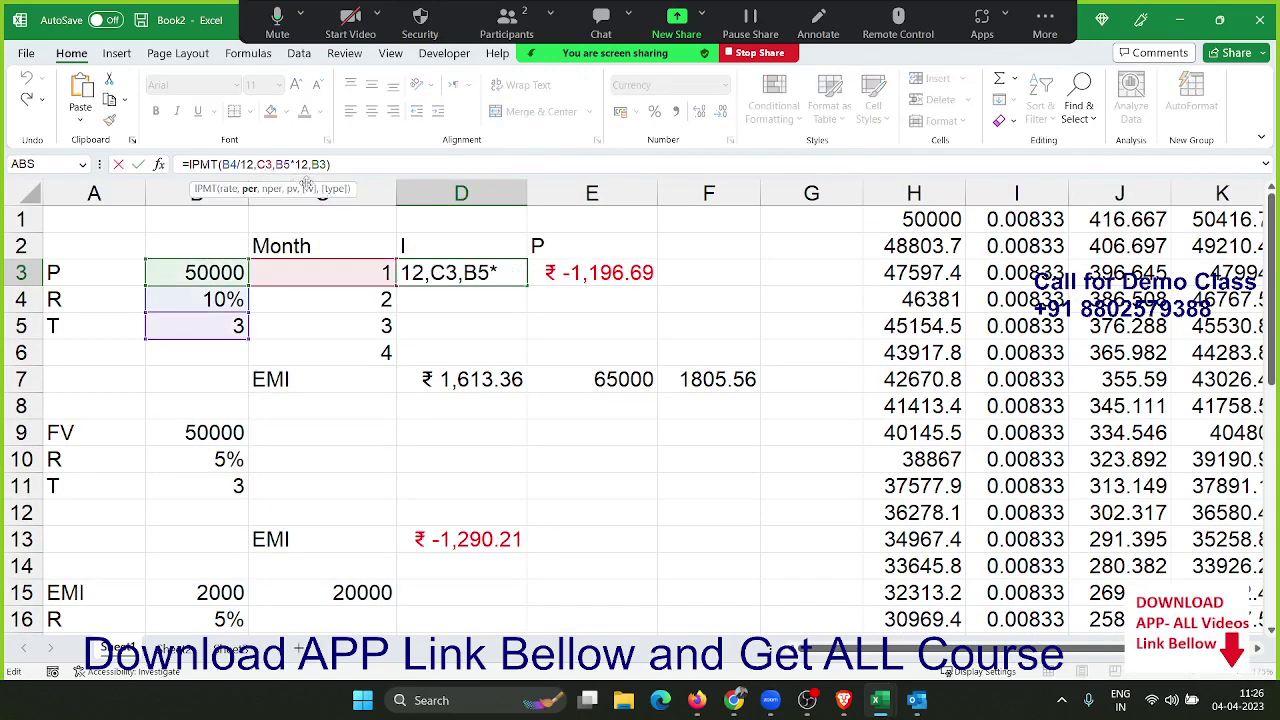
key("Return")
key("shift+Right")
key("Down")
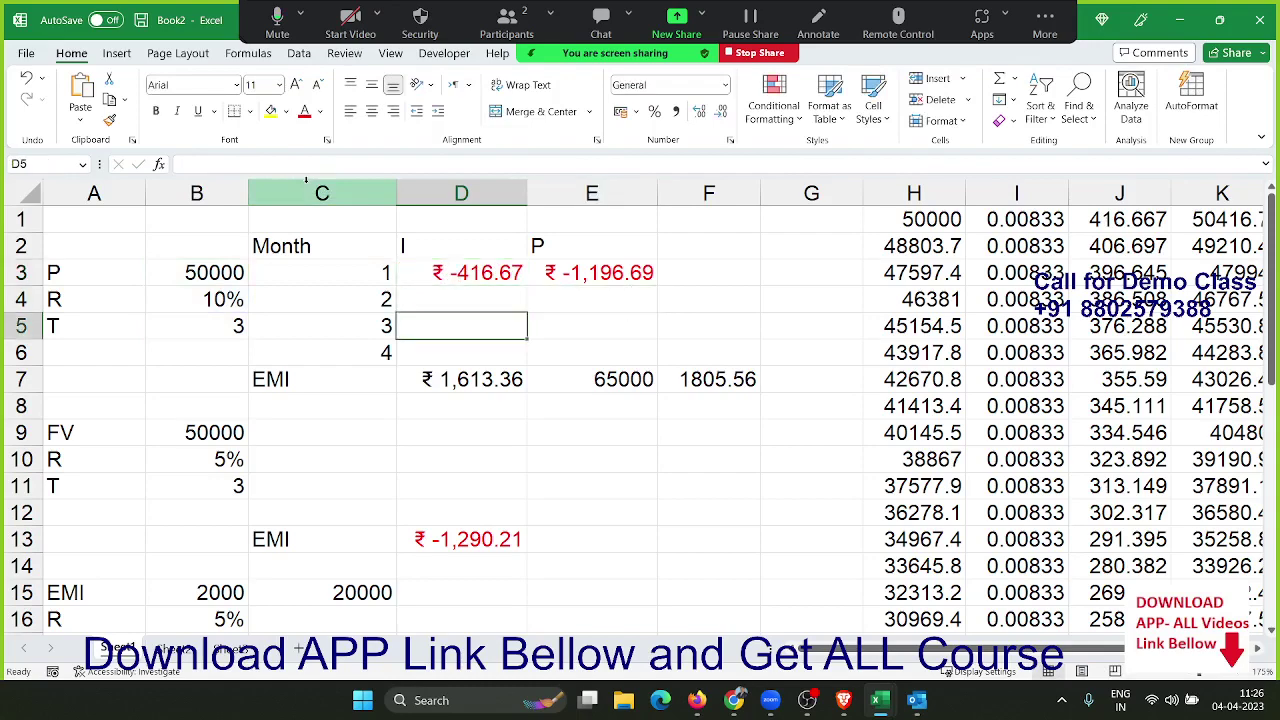
key("Right")
key("Right")
key("Right")
key("Right")
key("Right")
key("Right")
key("Right")
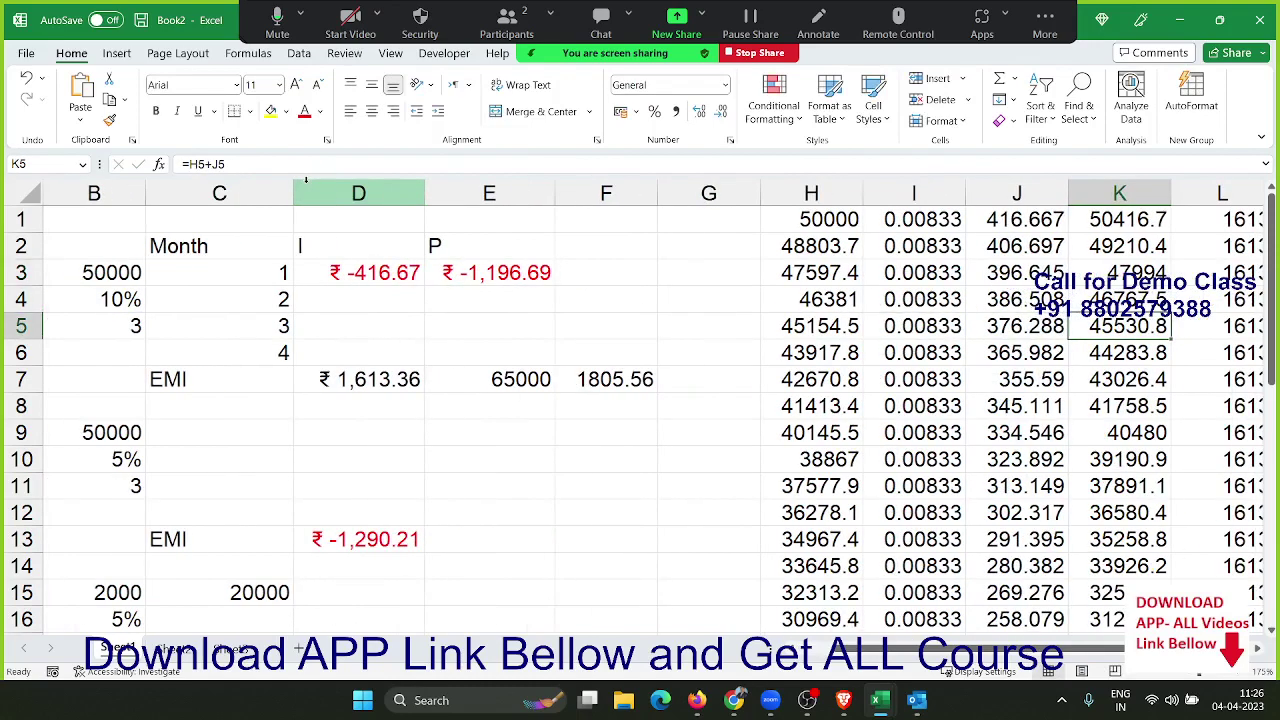
key("Right")
key("Right")
key("Left")
key("Left")
key("Down")
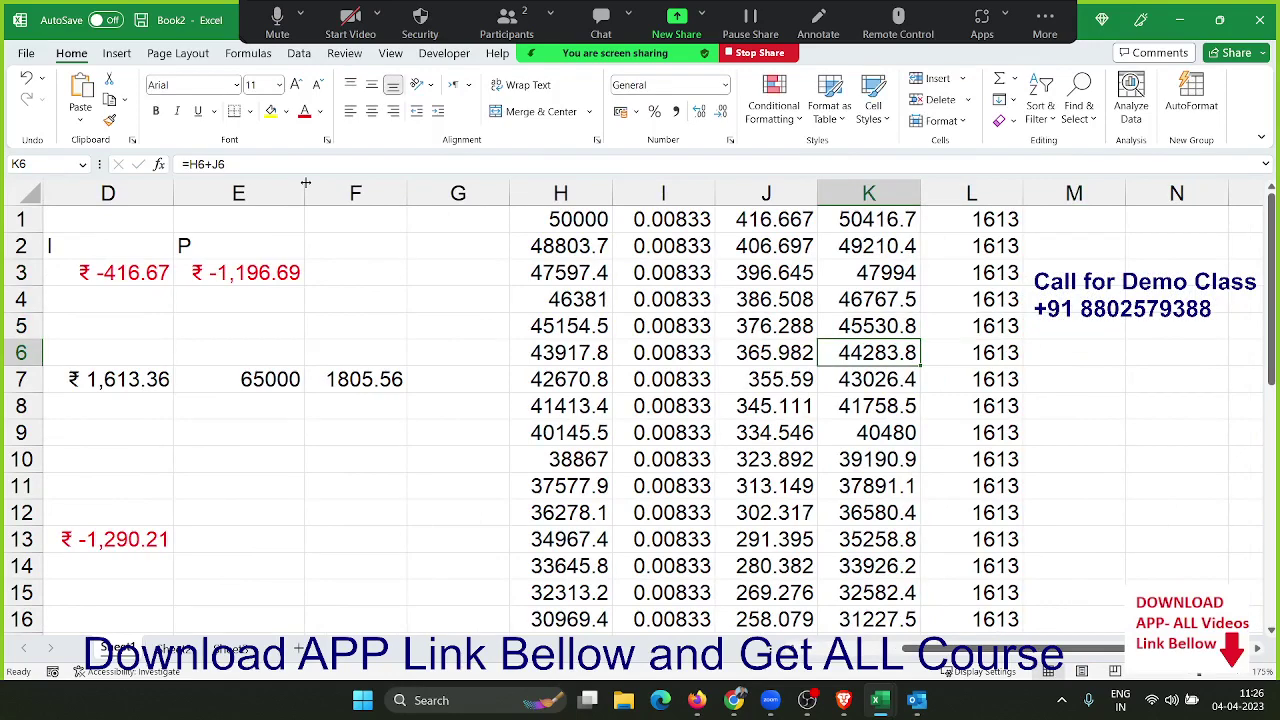
key("Down")
key("Down")
key("Down")
key("Down")
key("Down")
key("Down")
key("Up")
key("Up")
key("Up")
key("Up")
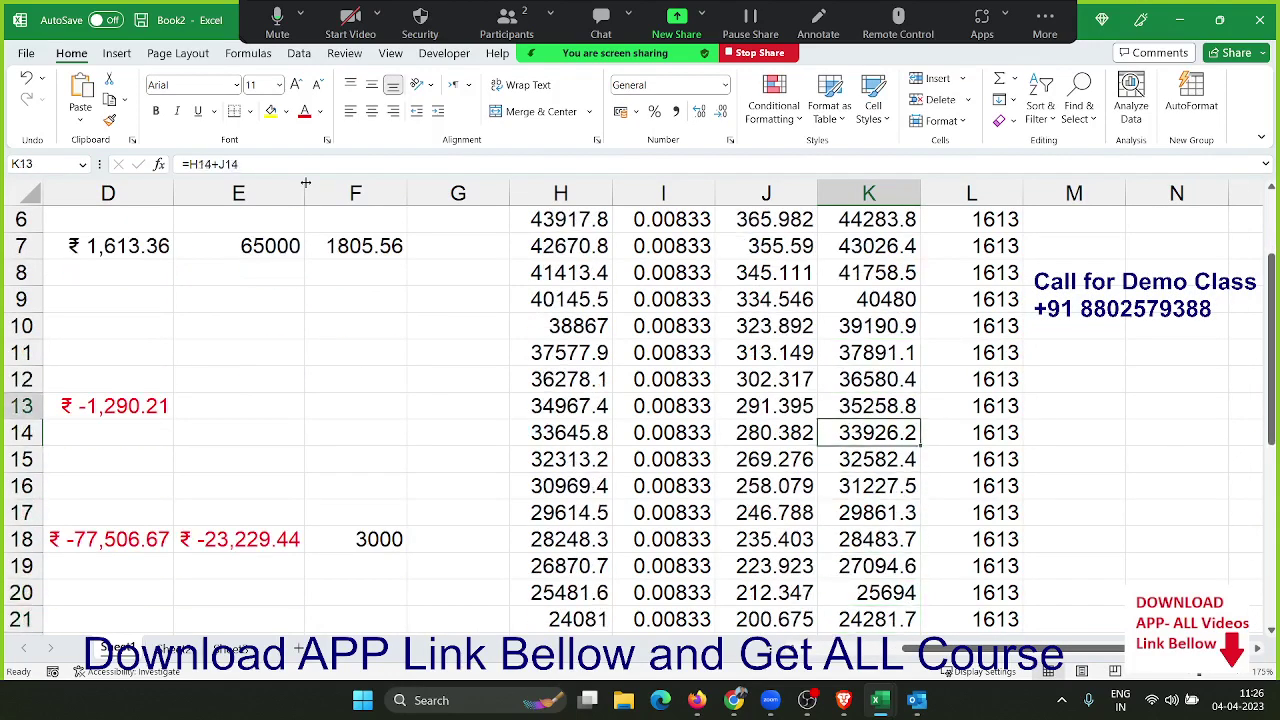
key("ctrl+Up")
key("ctrl+Left")
key("ctrl+Left")
key("Right")
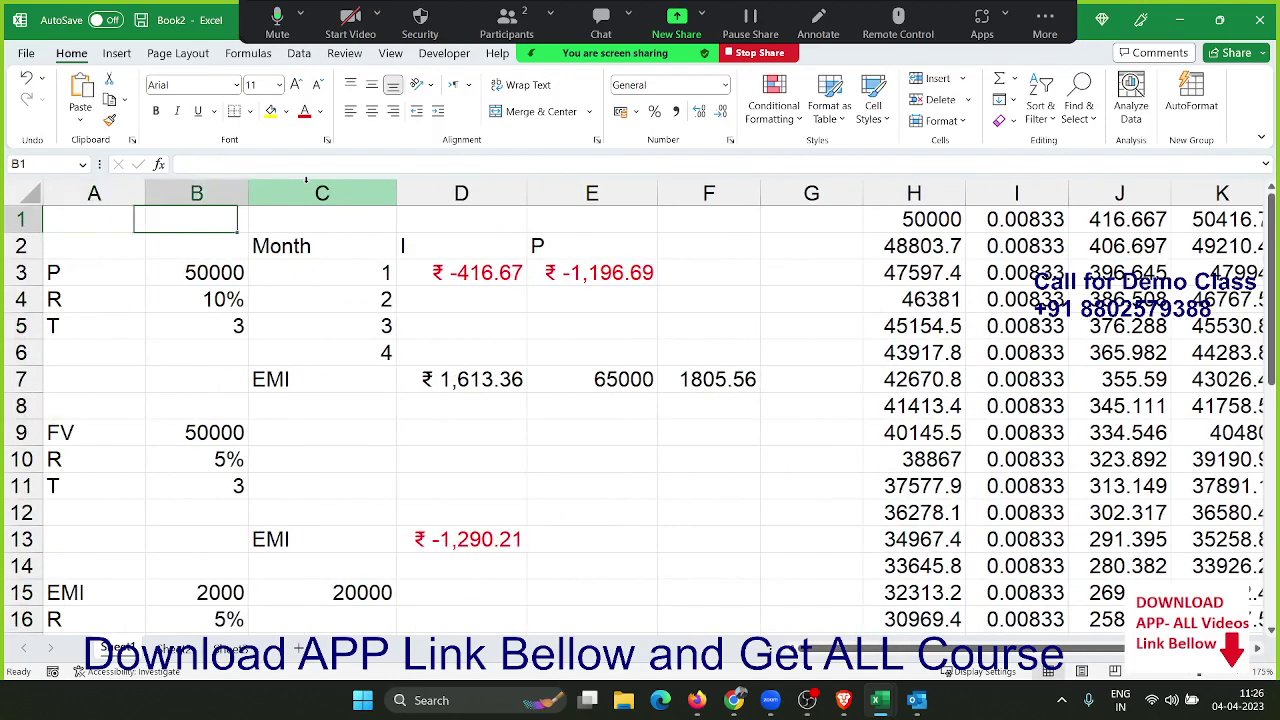
key("Right")
key("Right")
key("Right")
key("Right")
key("Down")
key("Down")
key("Down")
key("Down")
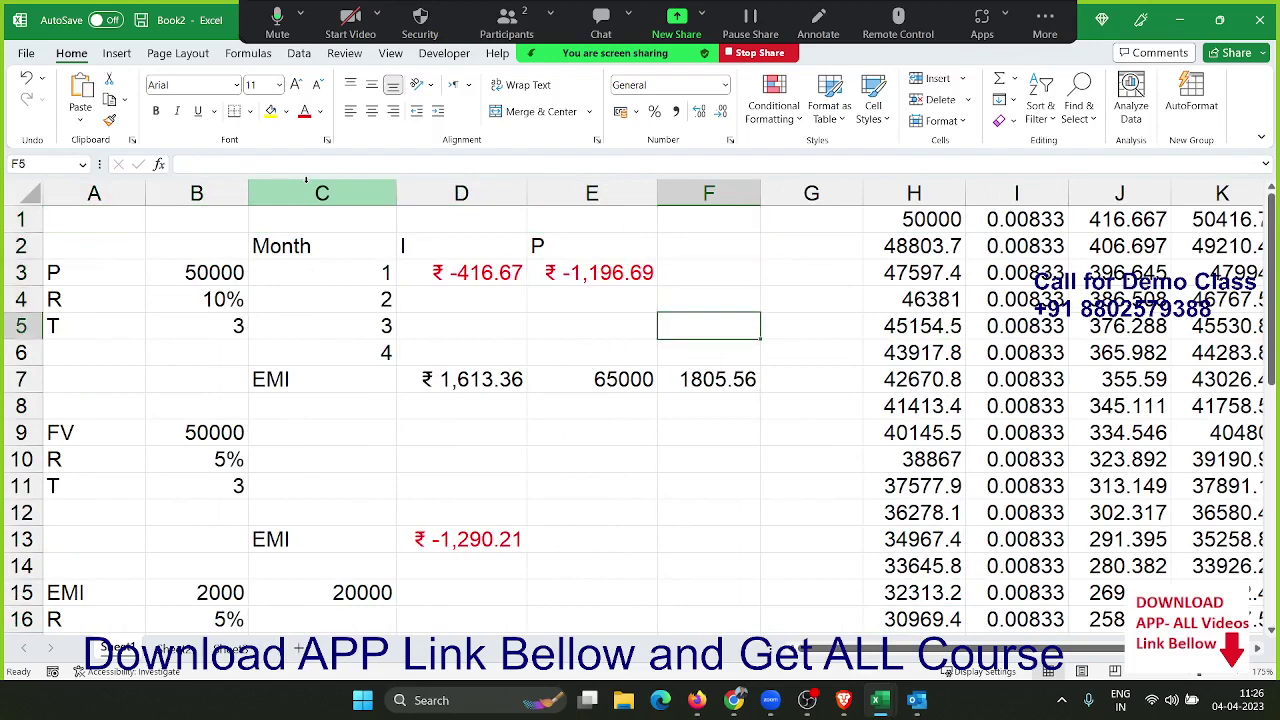
key("Left")
key("Left")
key("Left")
key("Up")
key("shift+Down")
key("shift+Down")
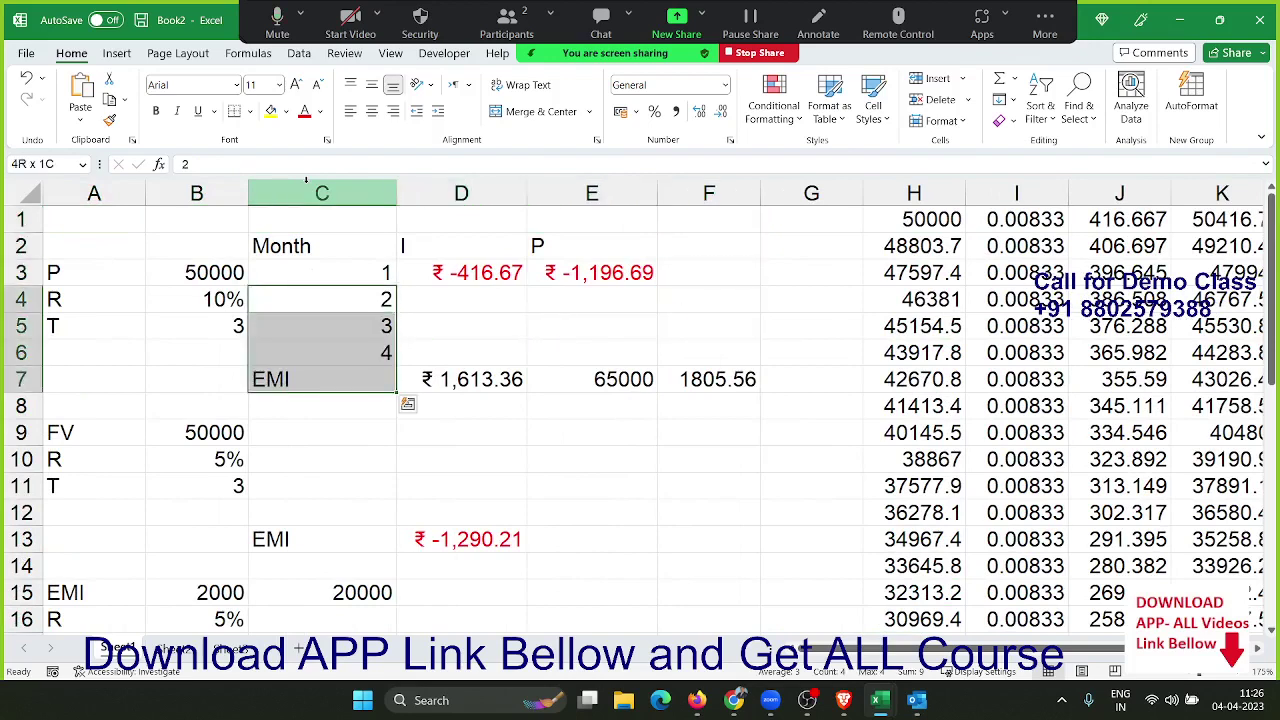
- Clear months 2–4, label C5 Month and put 4 in D5
key("Delete")
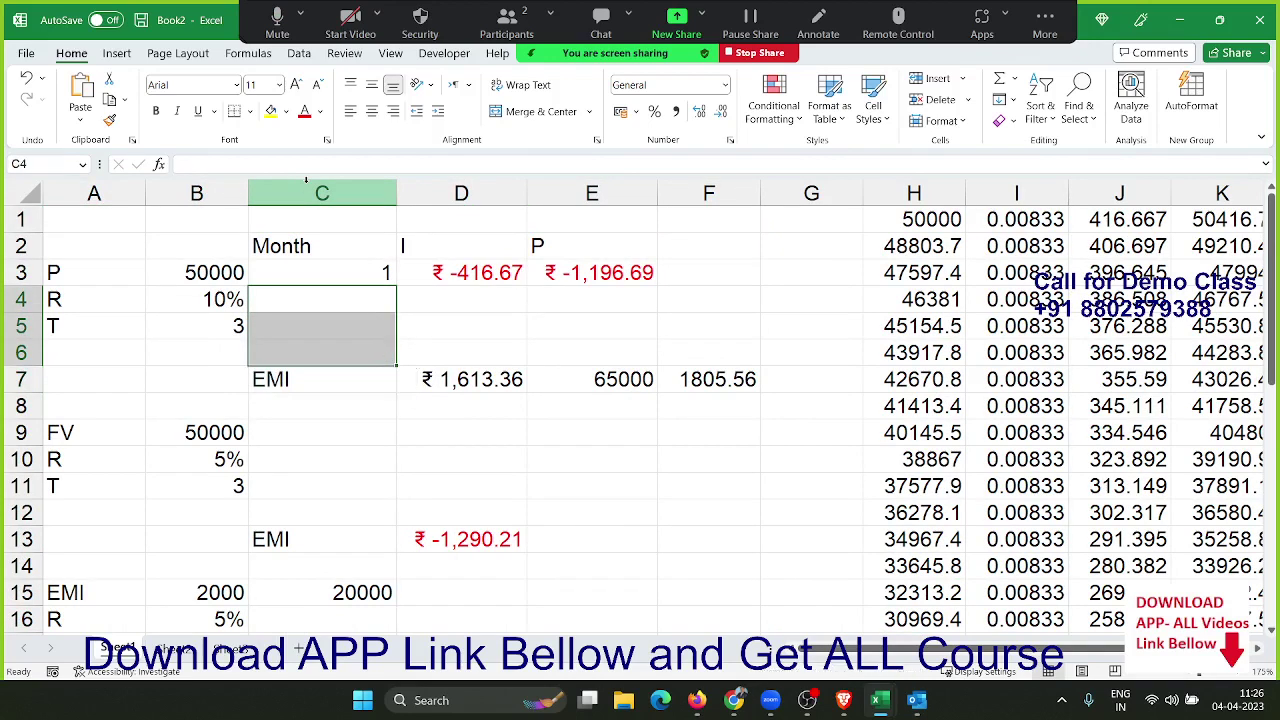
key("Down")
type("Moy")
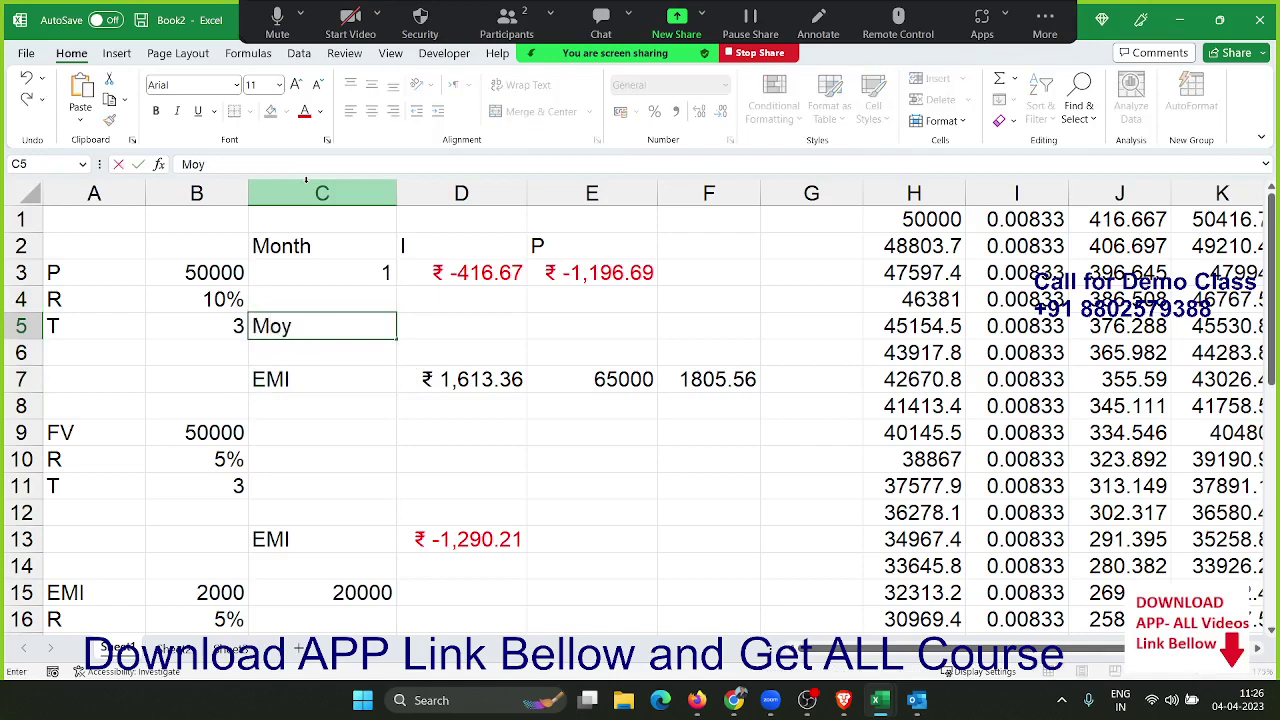
key("BackSpace")
type("nth")
key("Tab")
type("4")
key("Tab")
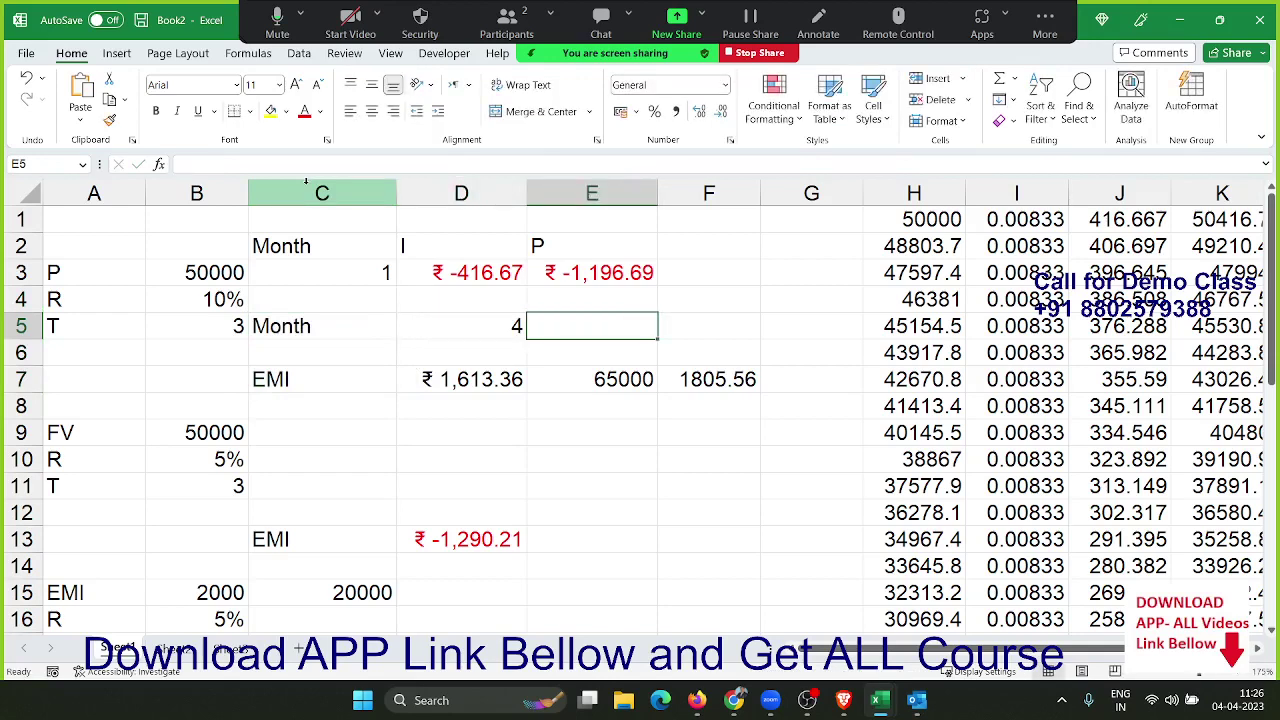
- Enter =SUM(IPMT(B4/12,{1,2,3,4},B5*12,B3)) in E5, giving -1606.4989
type("=s")
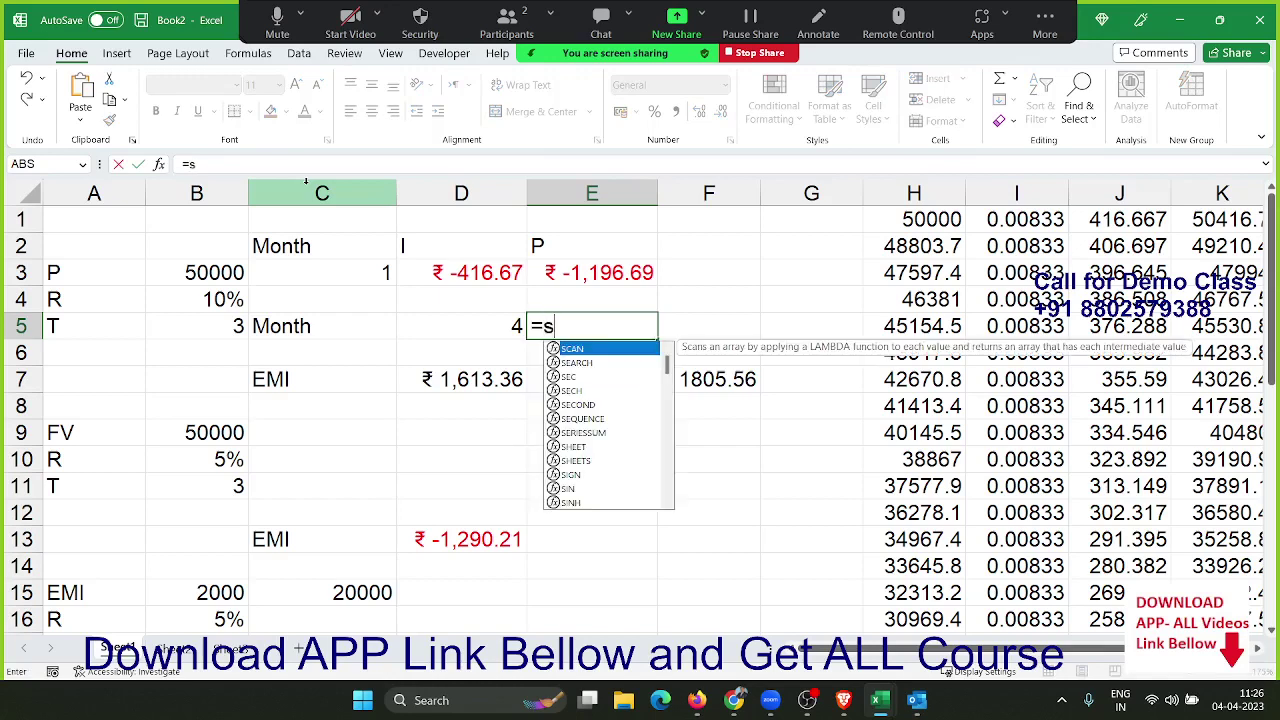
type("um")
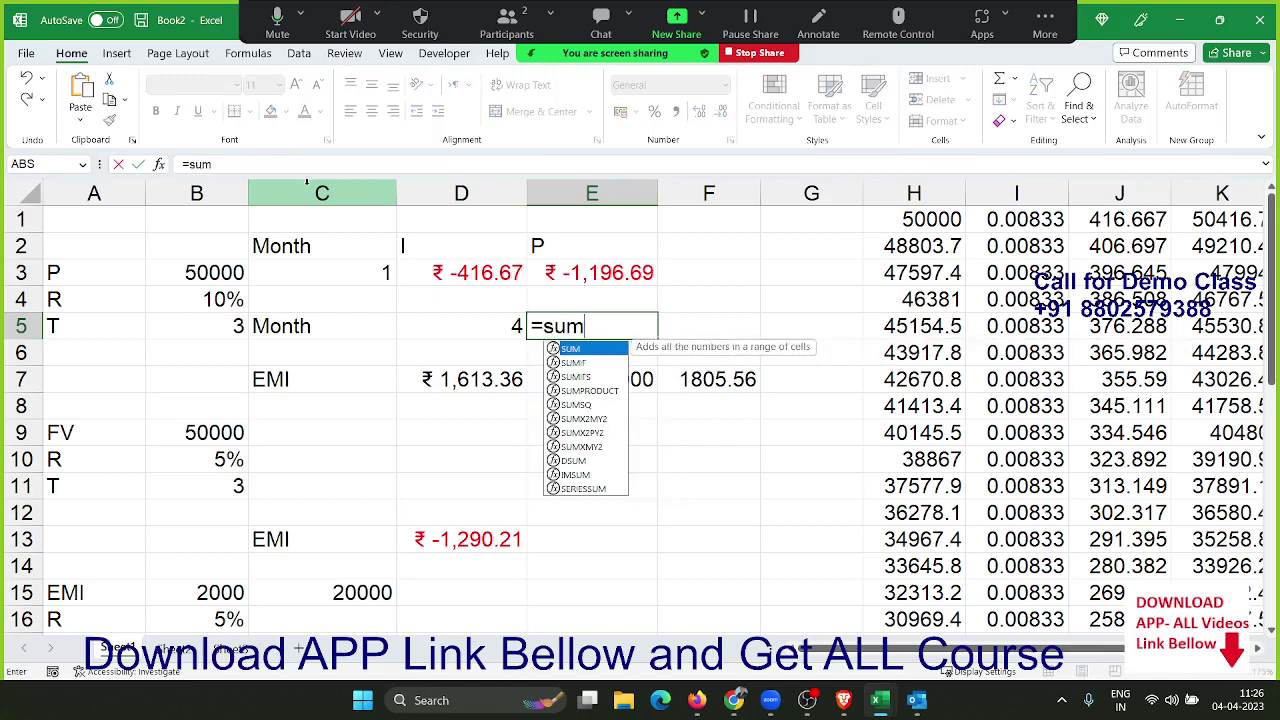
key("Tab")
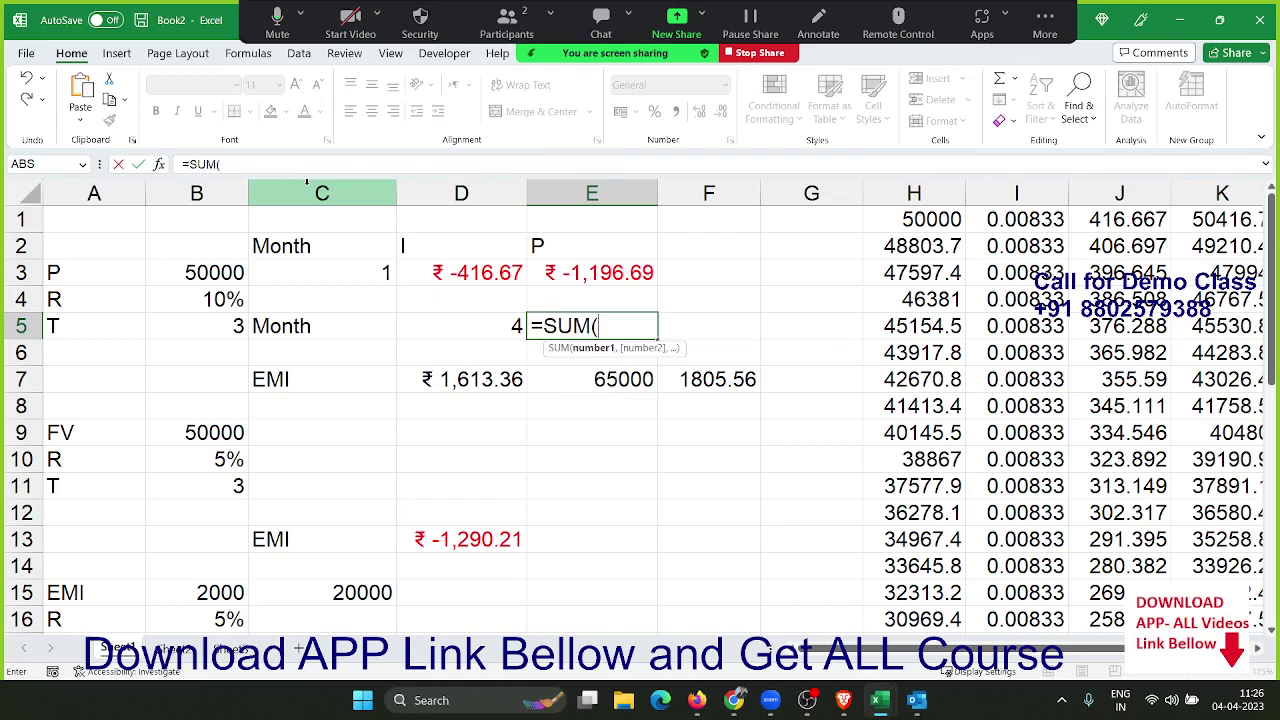
type("ip")
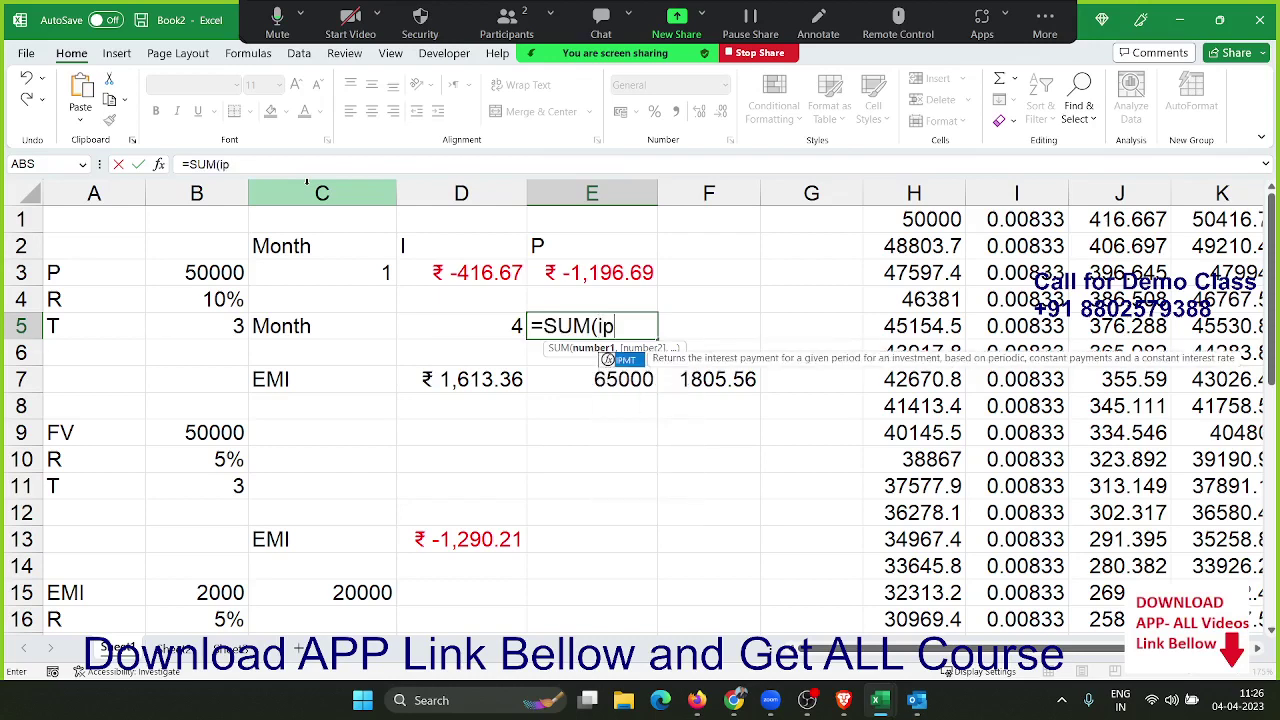
key("Tab")
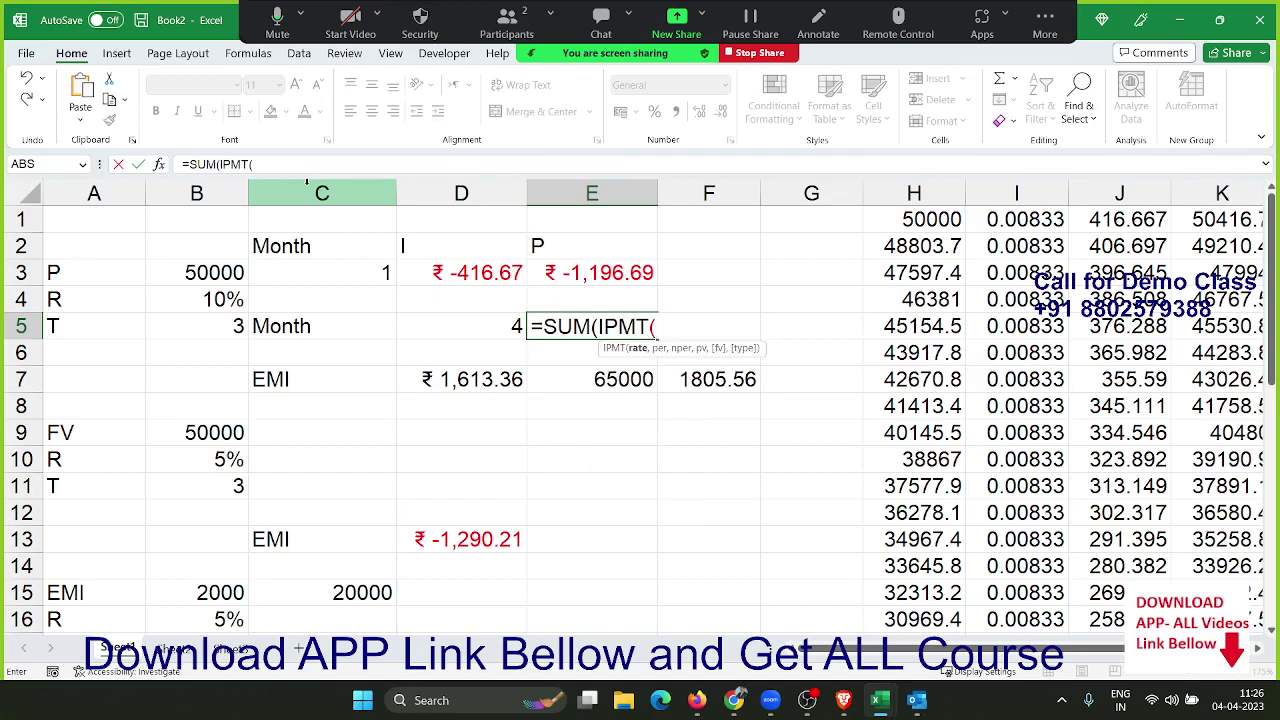
left_click(233, 301)
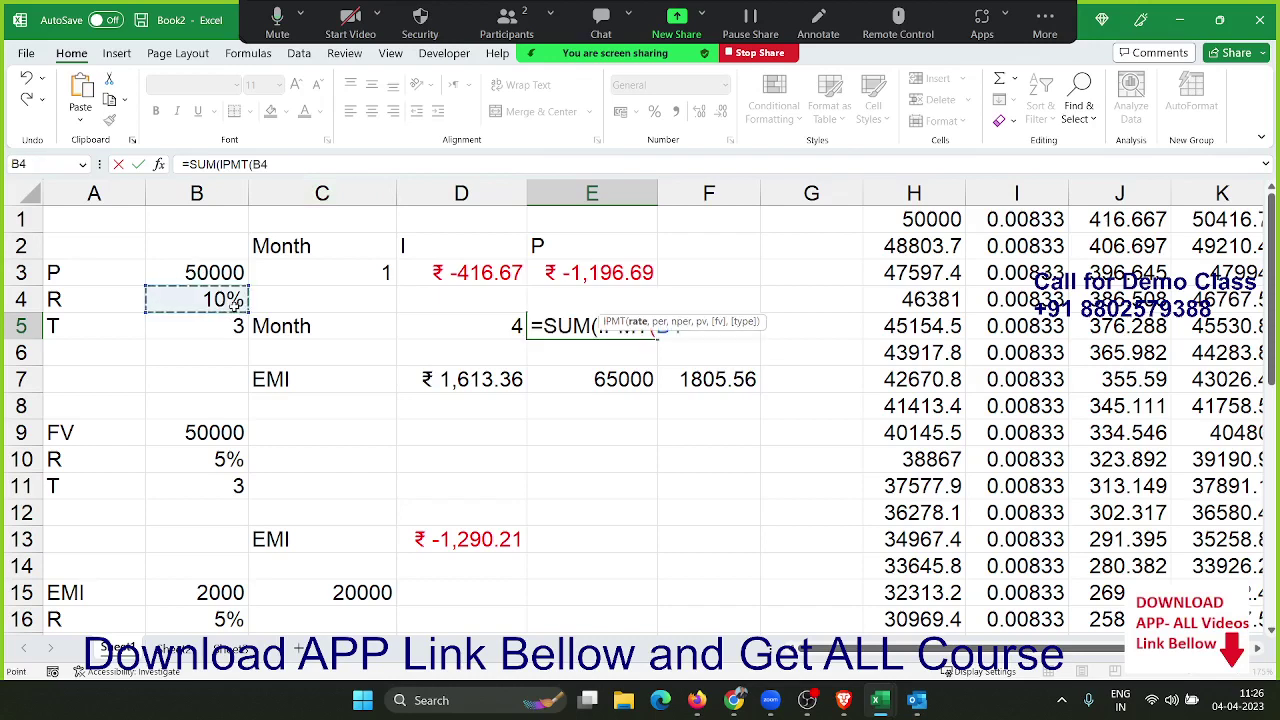
type("/12,")
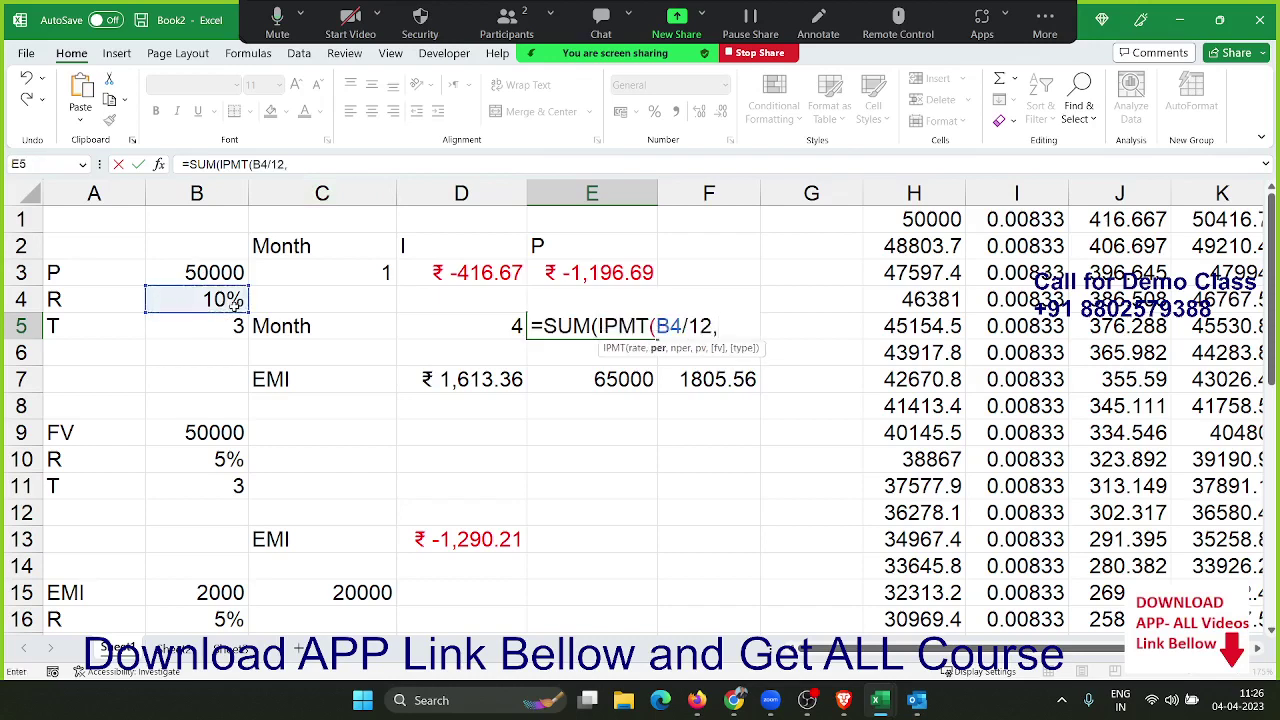
type("{")
type("1,2,")
type("3,")
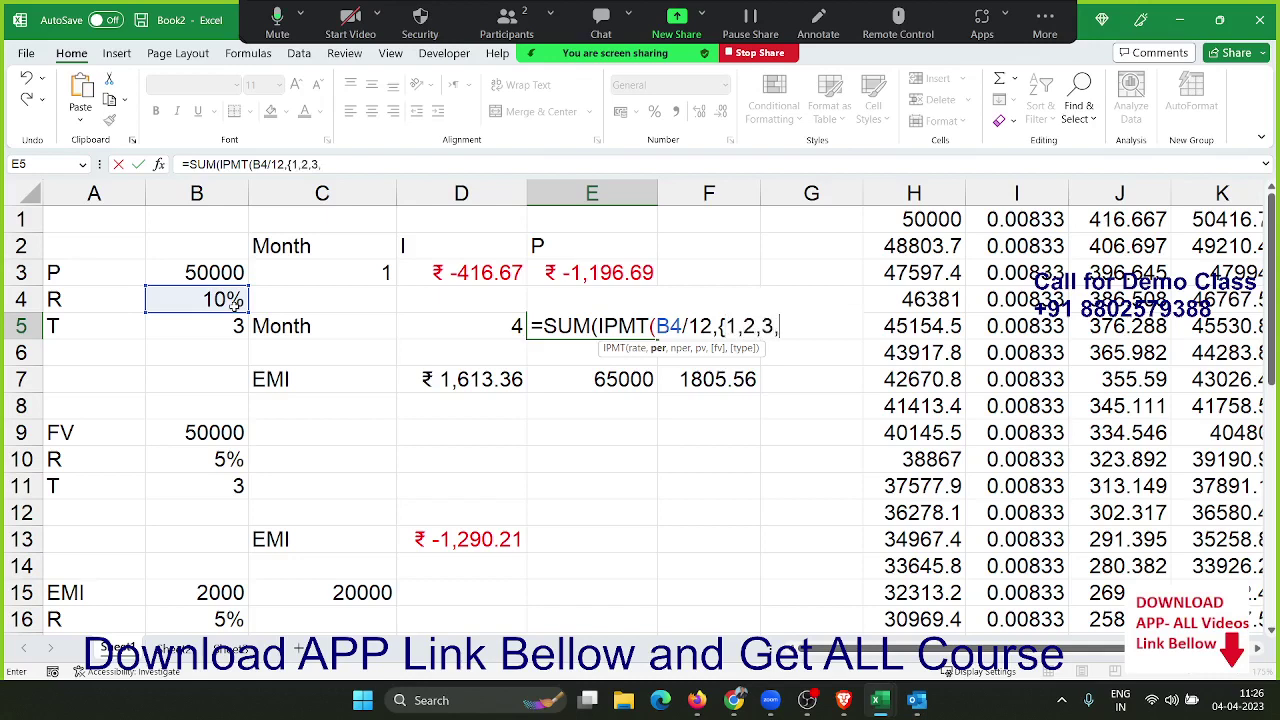
type("4},")
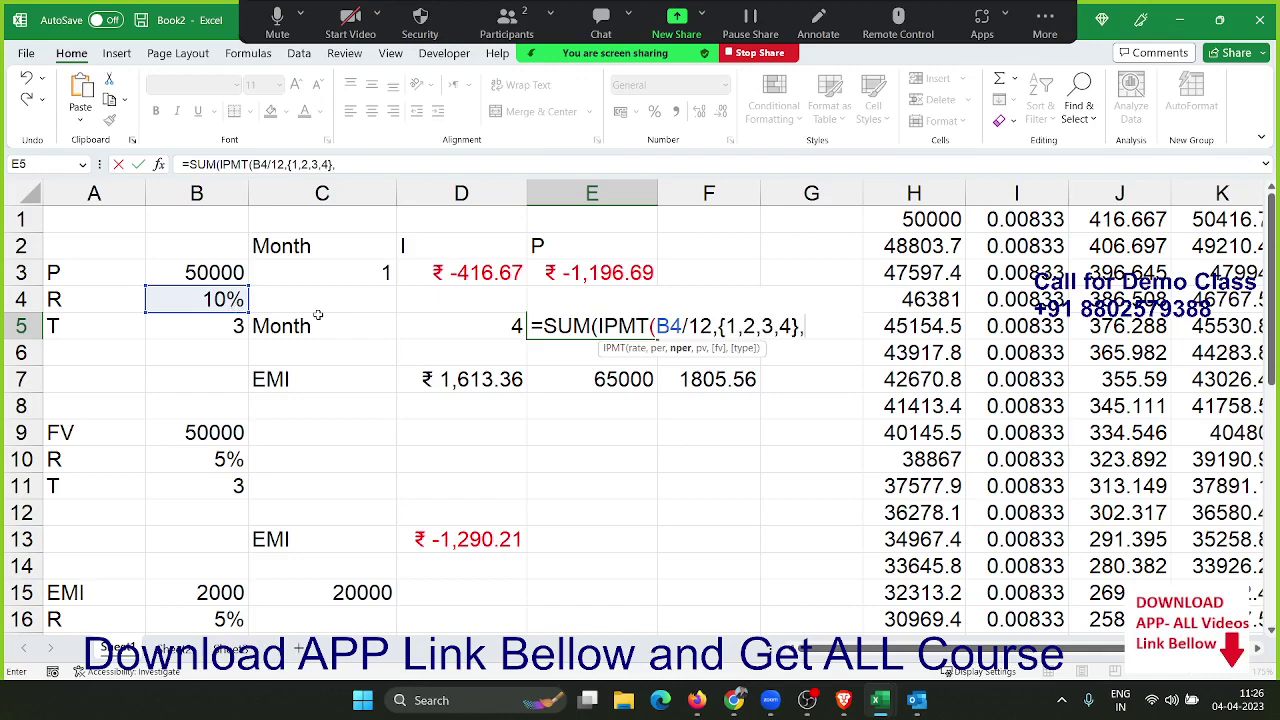
left_click(216, 326)
type("*12")
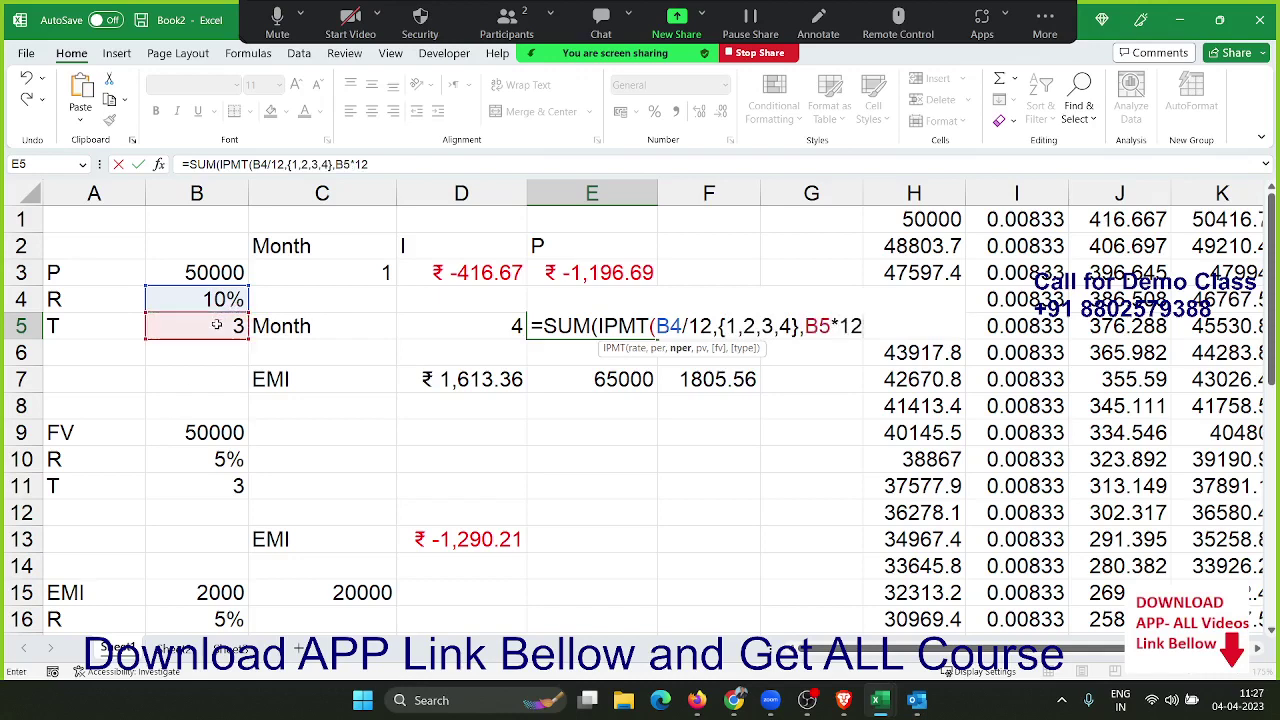
type(",")
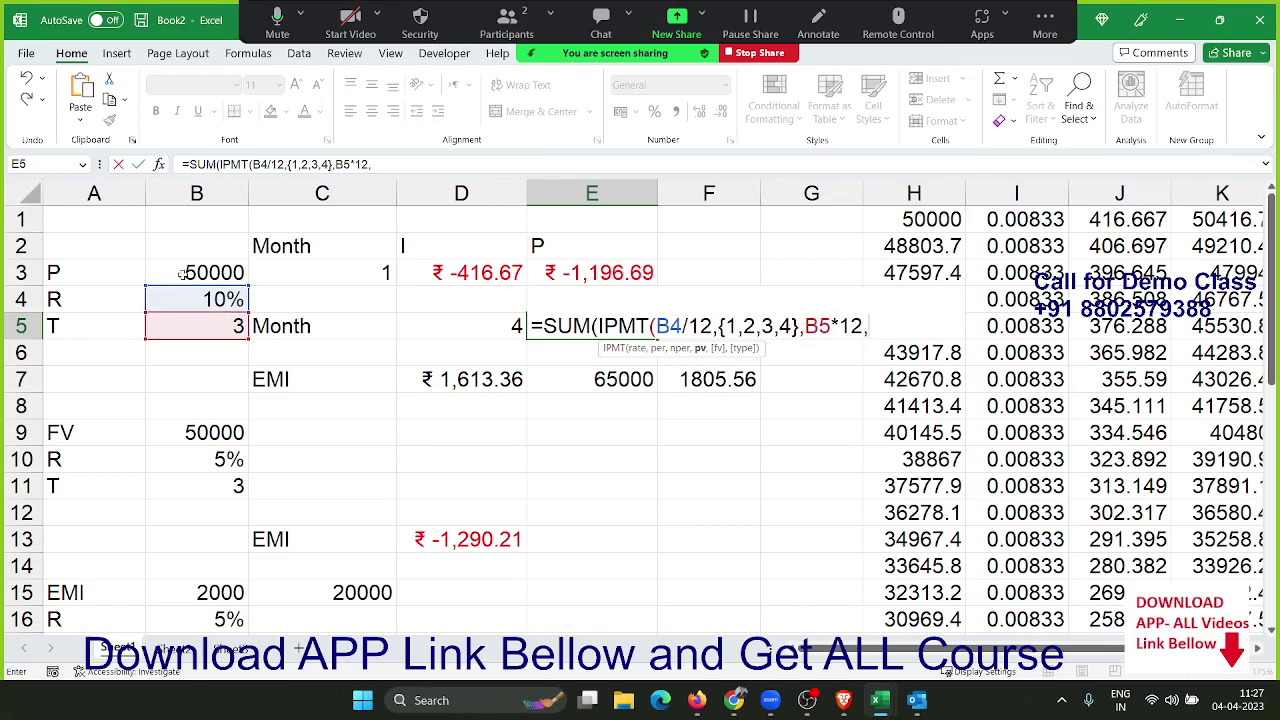
left_click(188, 273)
key("Return")
key("Return")
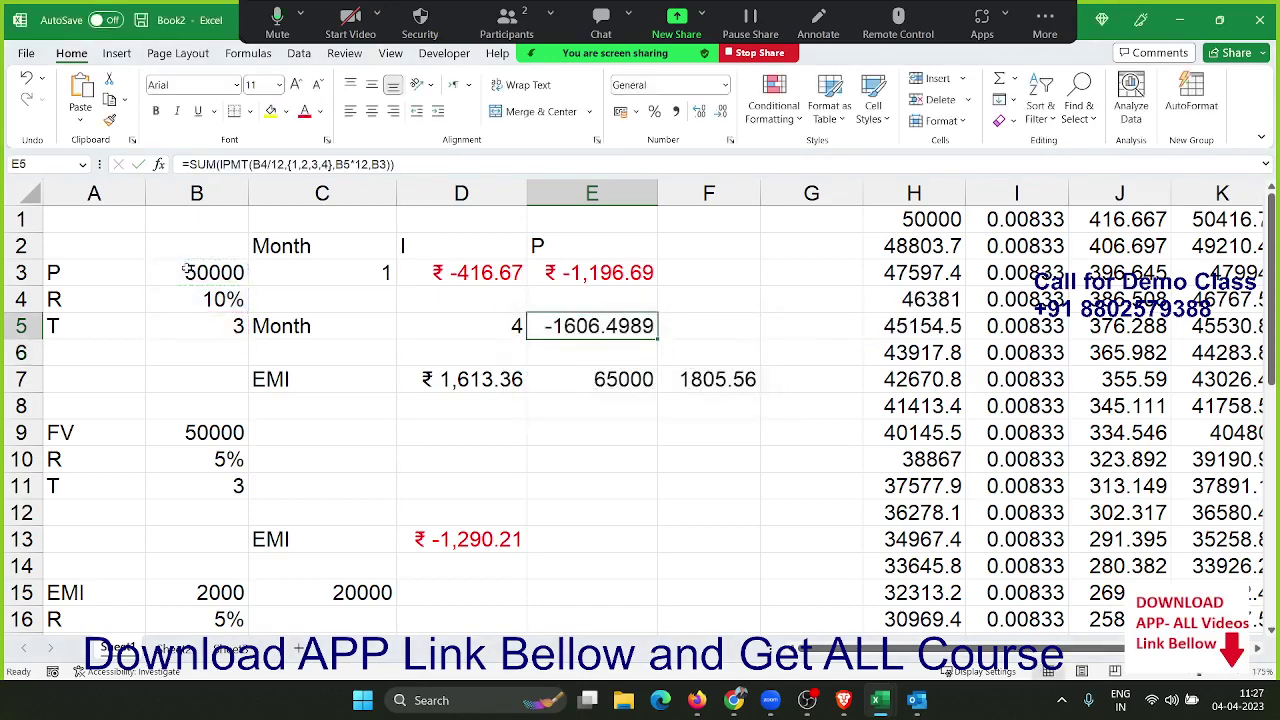
- Review the monthly interest values in J1:J4, then select E5 and show the Formulas ribbon
left_click(1104, 242)
left_click_drag(1135, 214, 1146, 306)
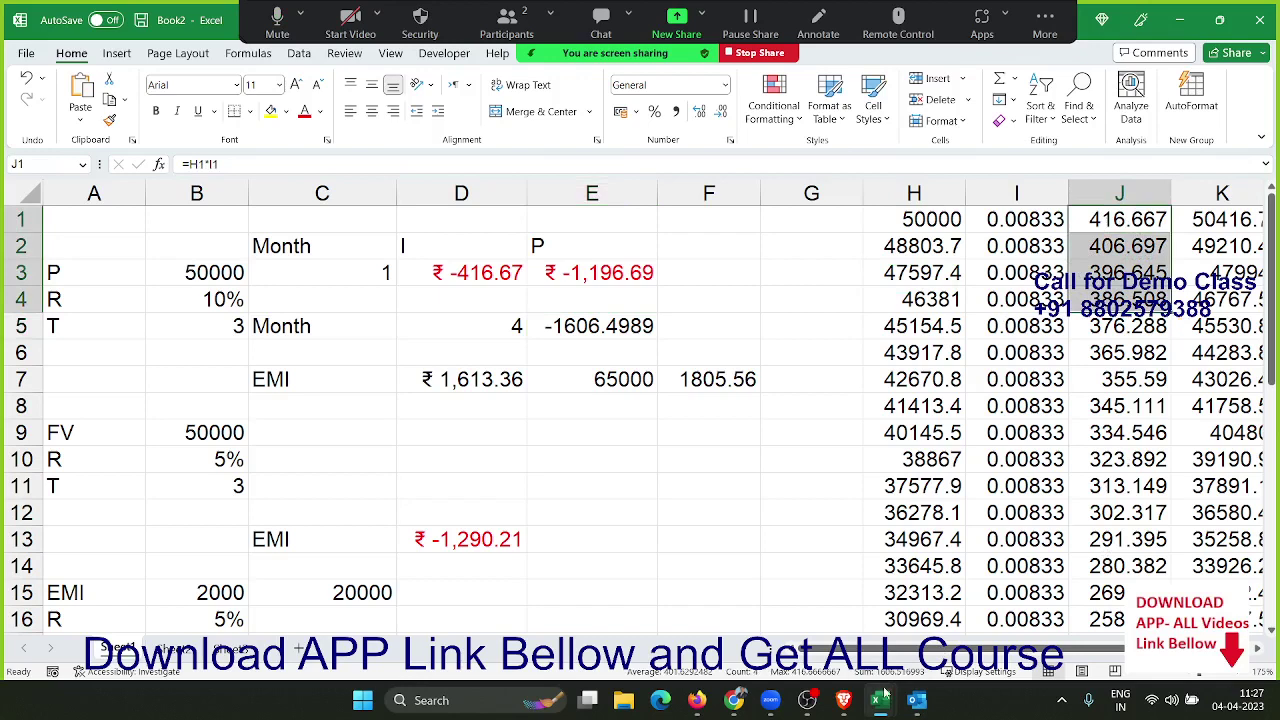
mouse_move(880, 700)
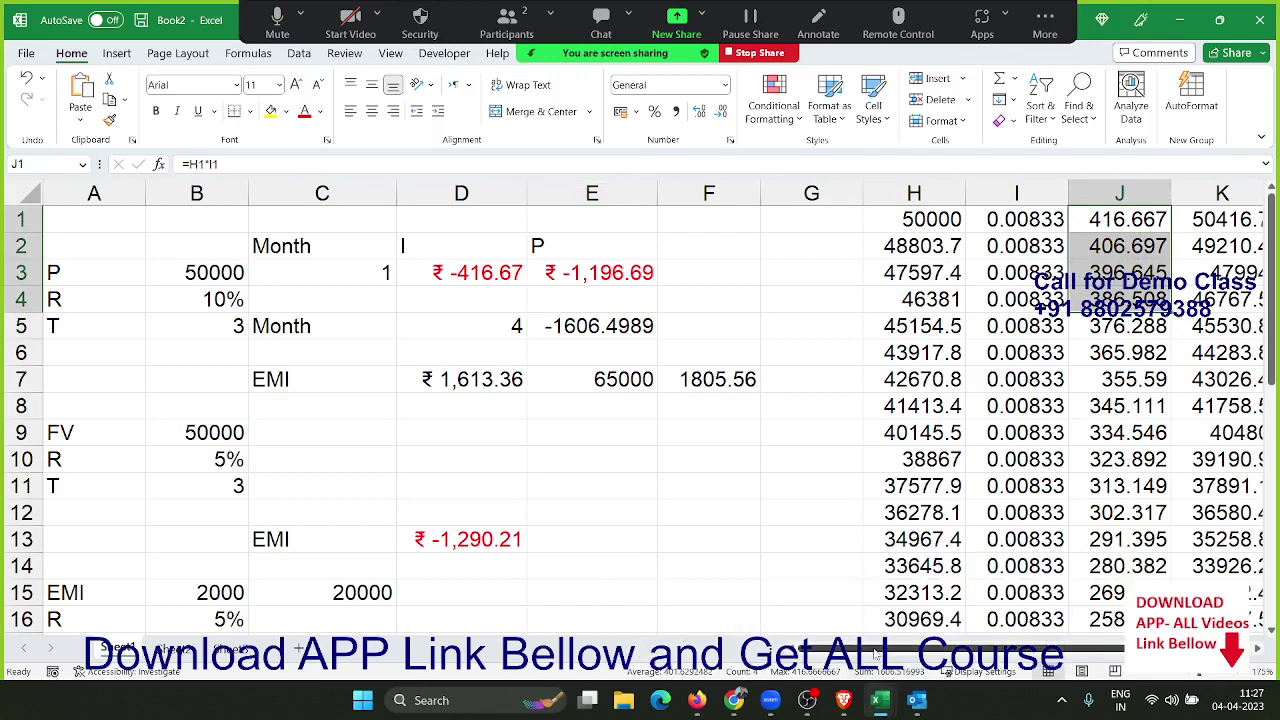
left_click(630, 320)
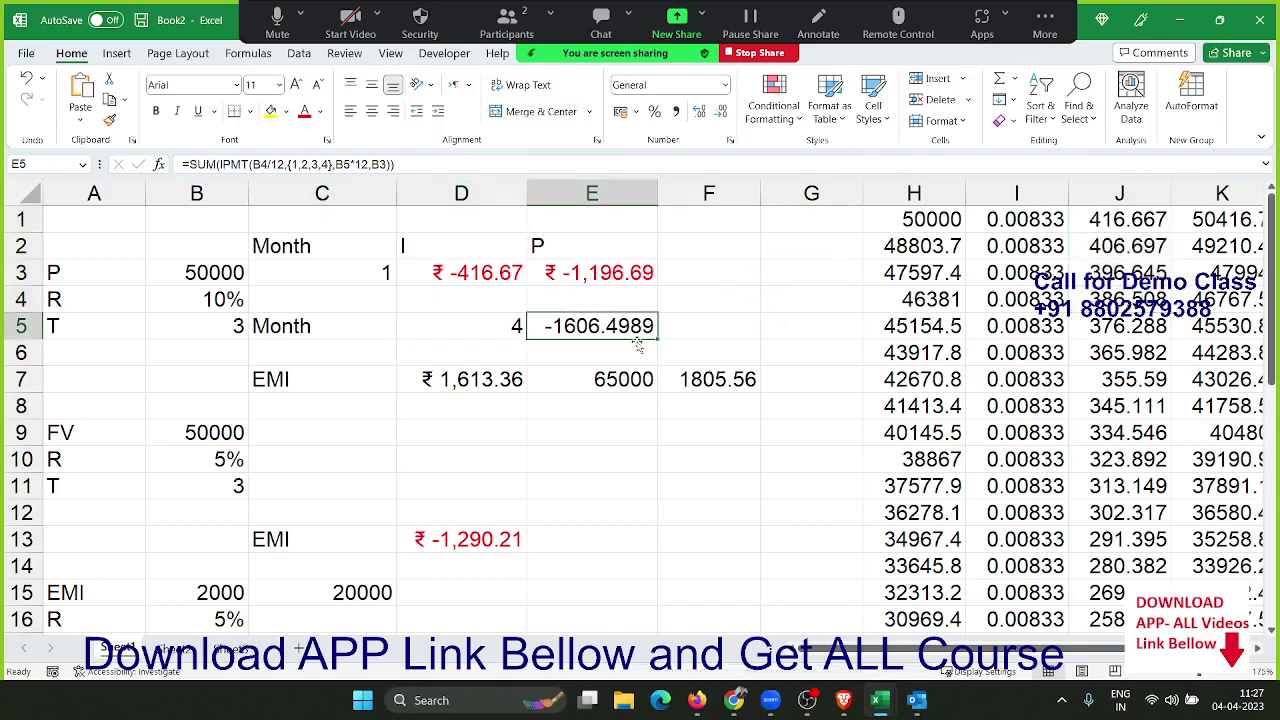
left_click(268, 56)
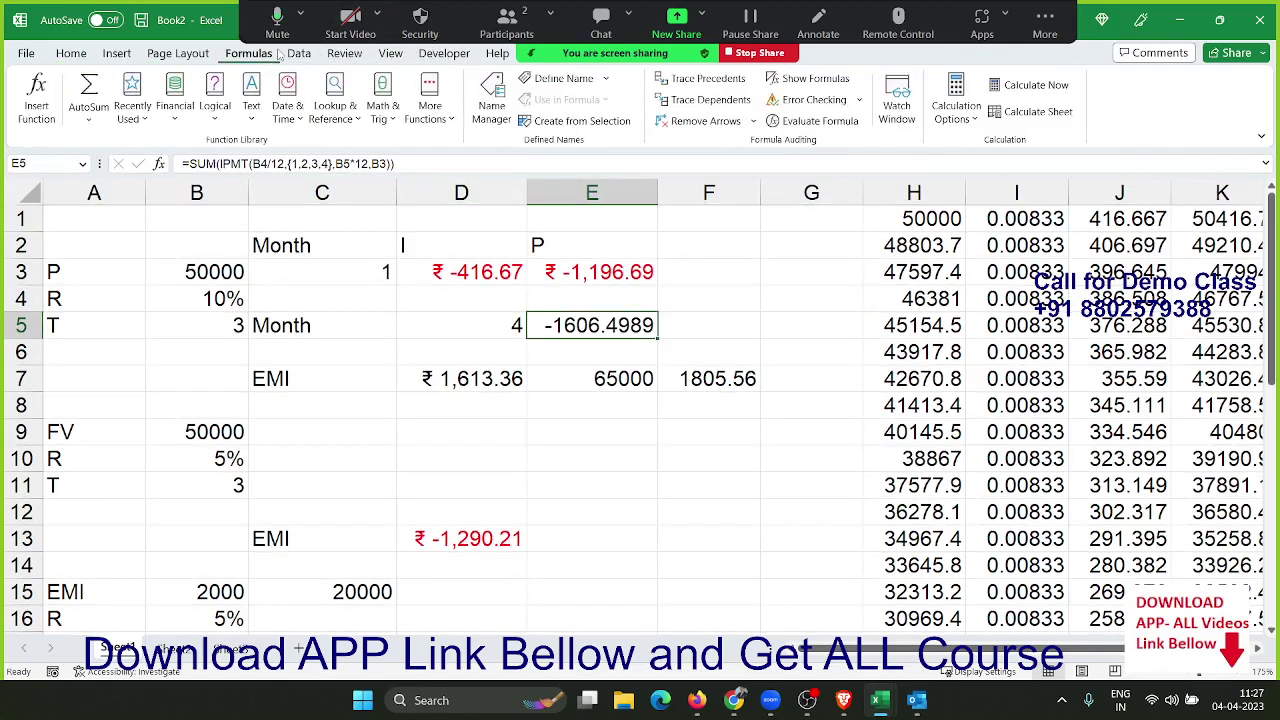
- Evaluate E5's formula step by step until SUM returns -1606.498925, then close the evaluator
left_click(815, 122)
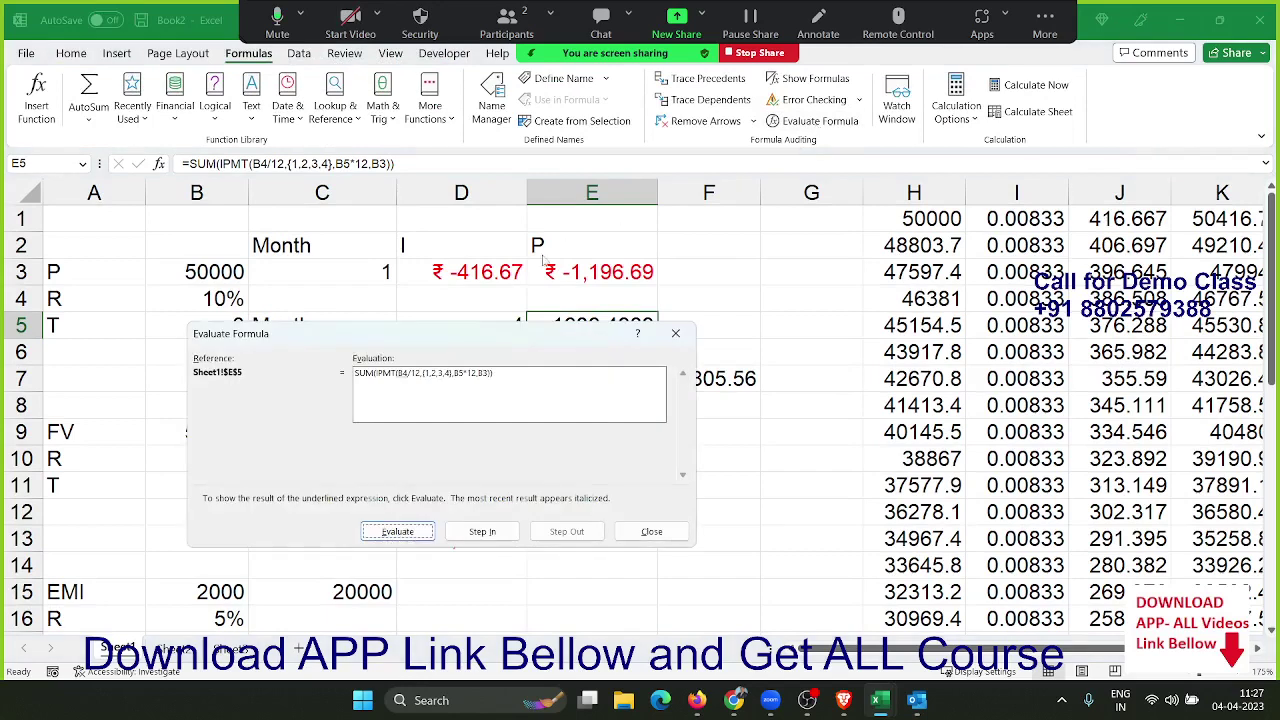
left_click_drag(460, 335, 926, 256)
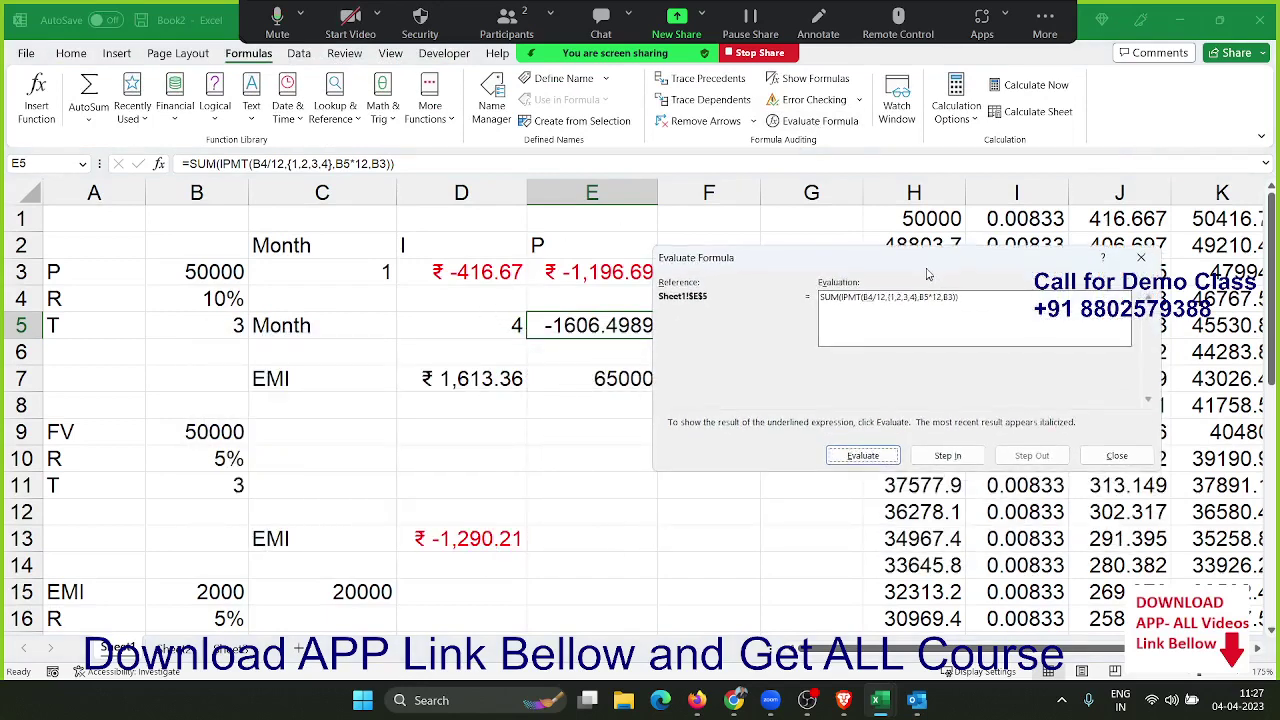
left_click(884, 452)
left_click(884, 452)
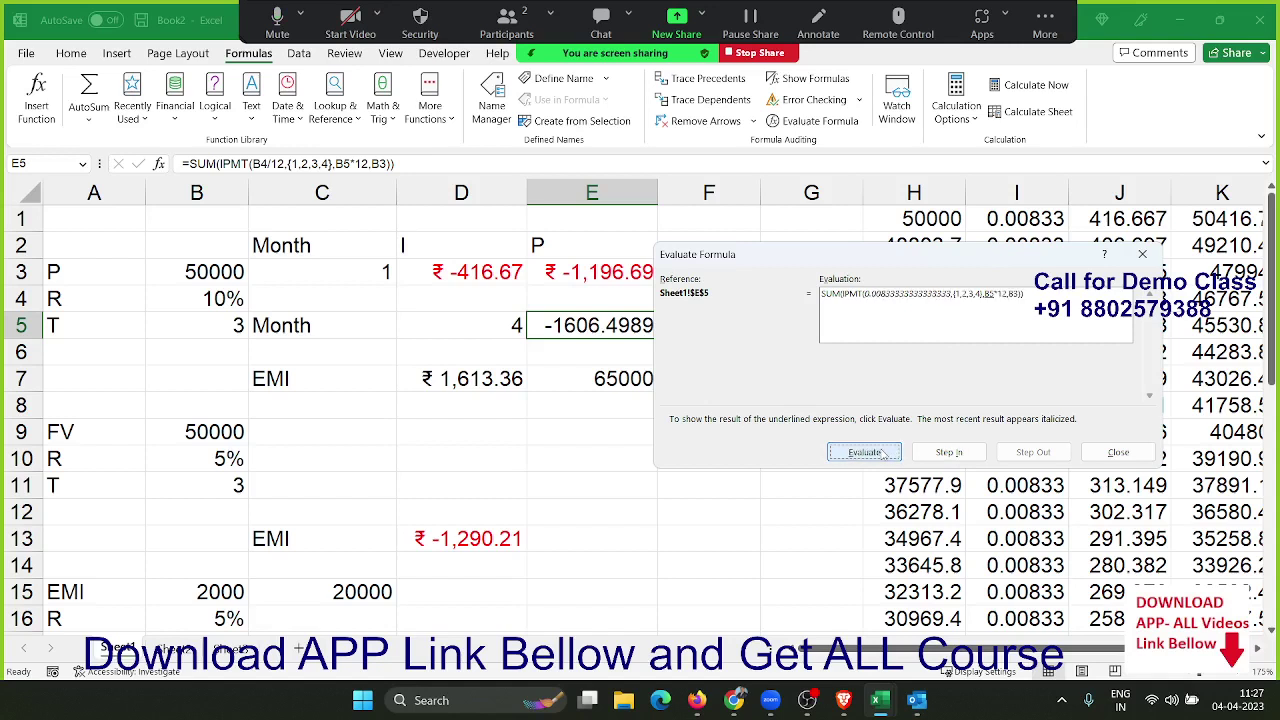
left_click(884, 452)
left_click(884, 452)
left_click(884, 452)
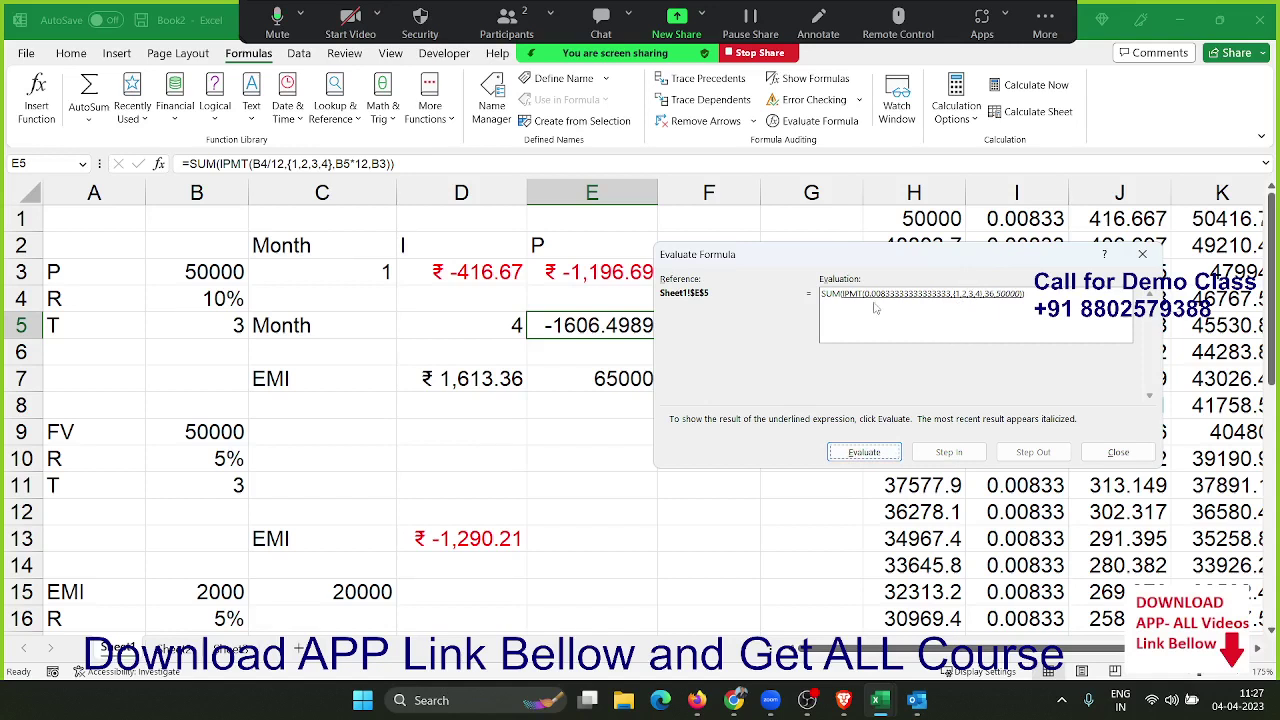
left_click(884, 451)
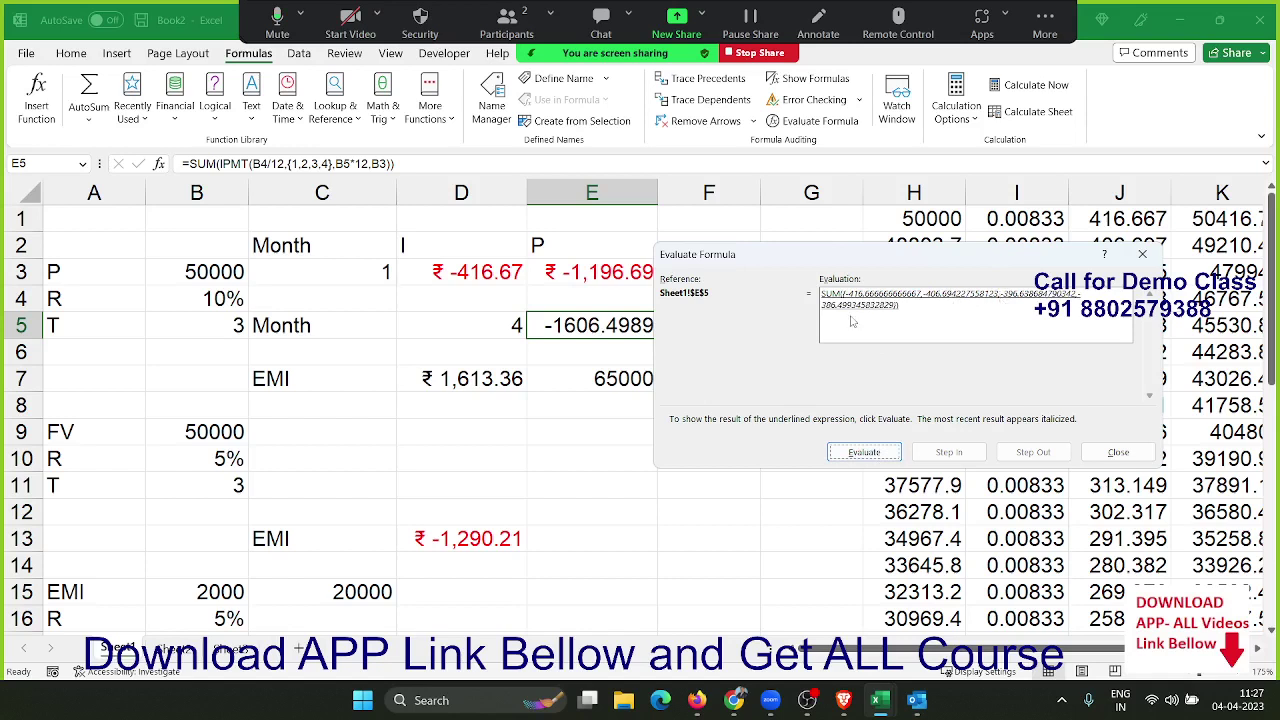
left_click(865, 452)
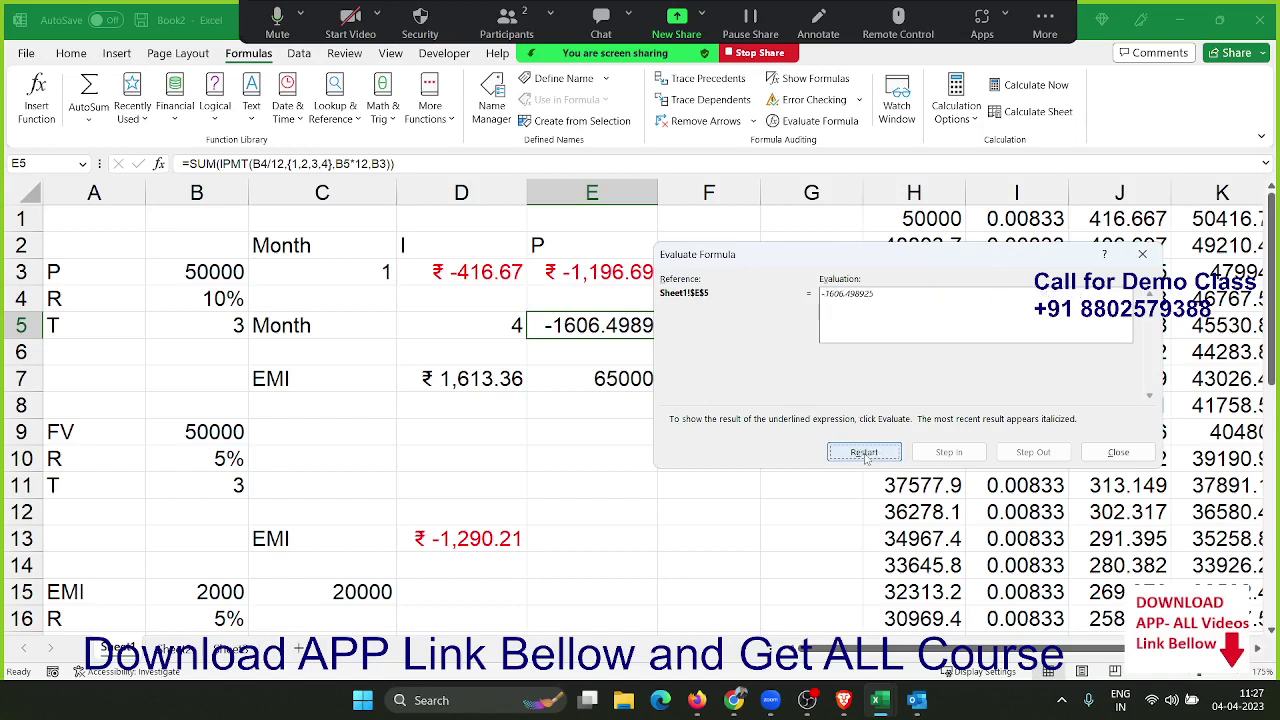
left_click(1100, 458)
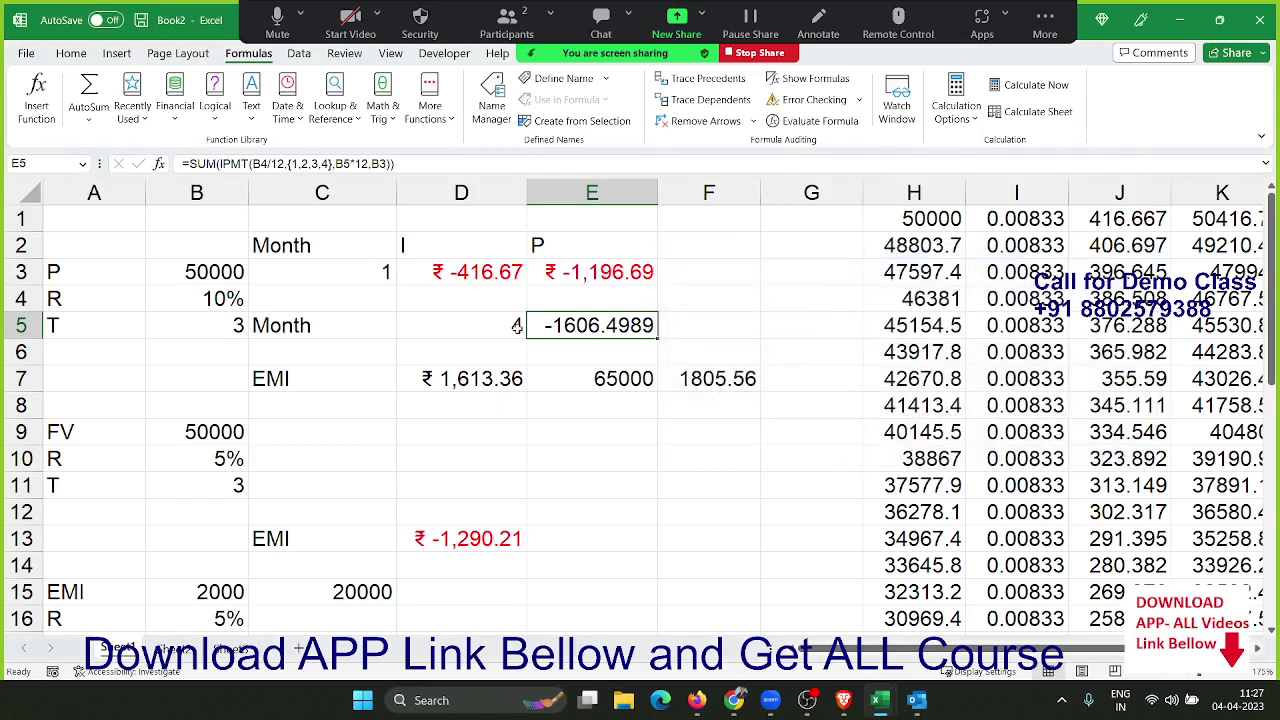
left_click(517, 328)
- Set the month count in D5 to 15
type("1")
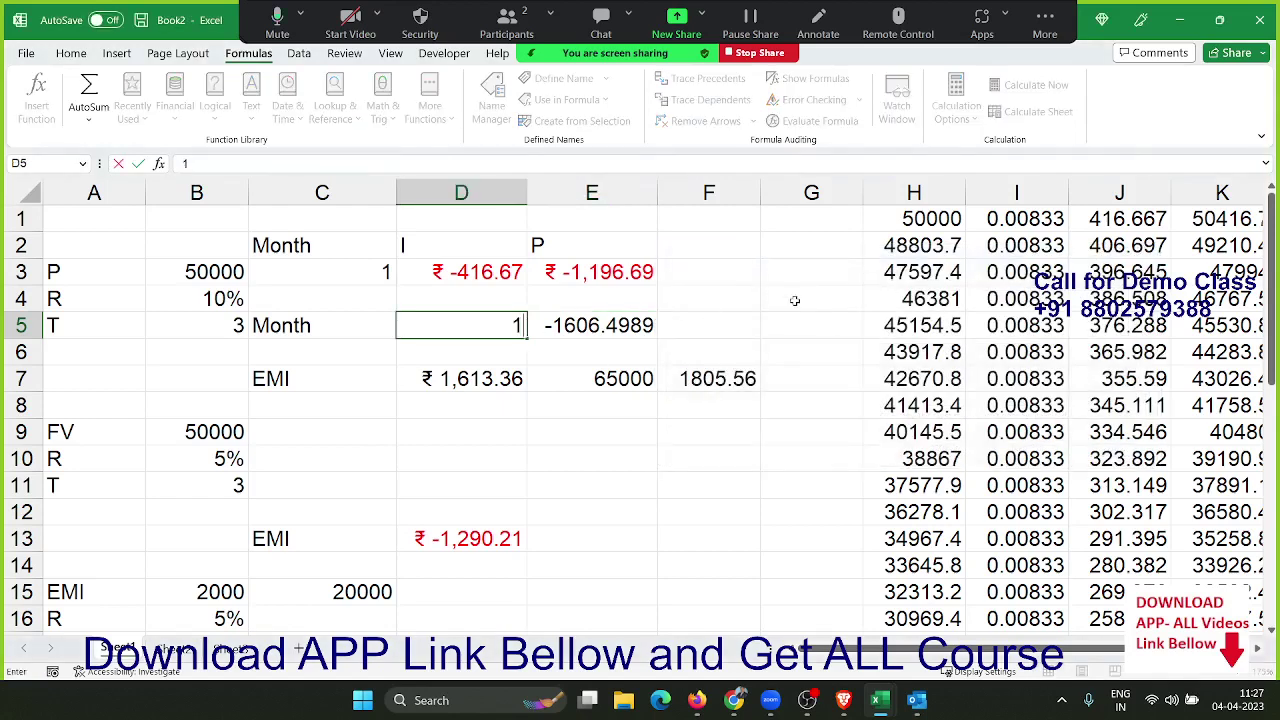
type("5")
key("Return")
key("Up")
key("Right")
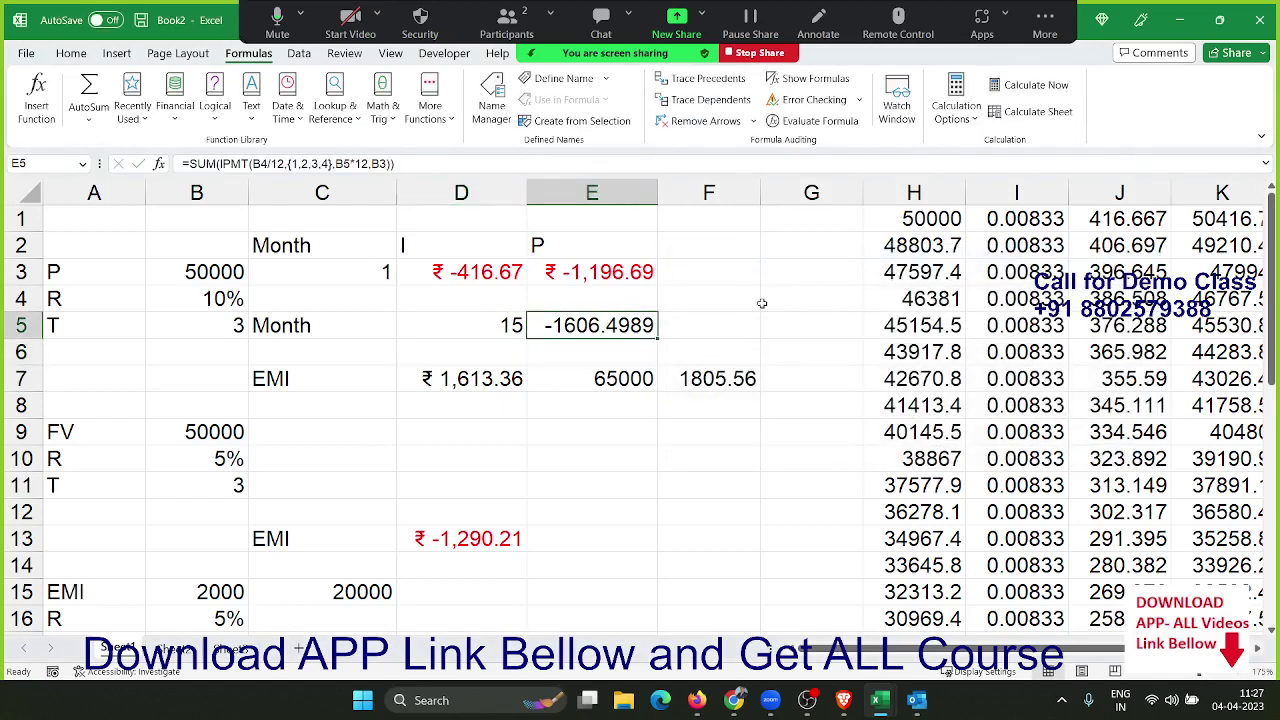
- Replace {1,2,3,4} in E5 with SEQUENCE(1,D5,1,1), giving ₹ -5,164.12
double_click(621, 325)
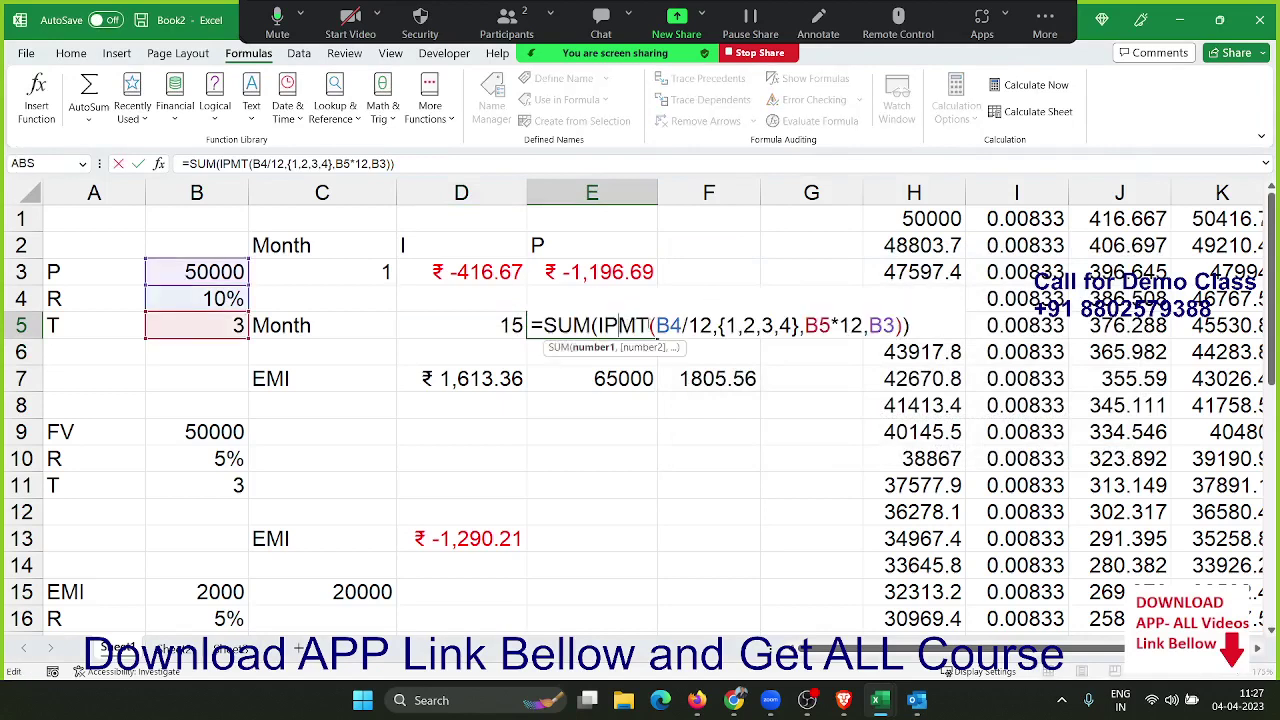
double_click(729, 324)
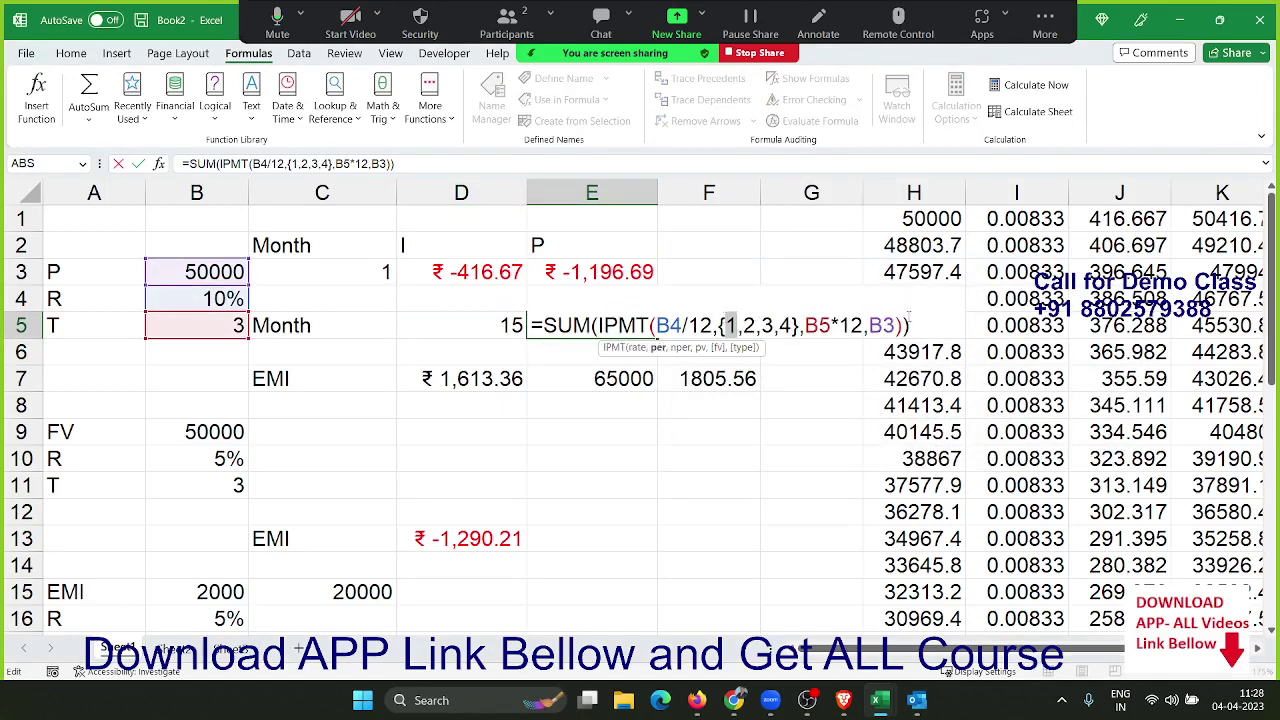
key("Left")
key("shift+Right")
key("shift+Right")
key("shift+Right")
key("shift+Right")
key("shift+Right")
key("shift+Right")
key("shift+Right")
key("shift+Right")
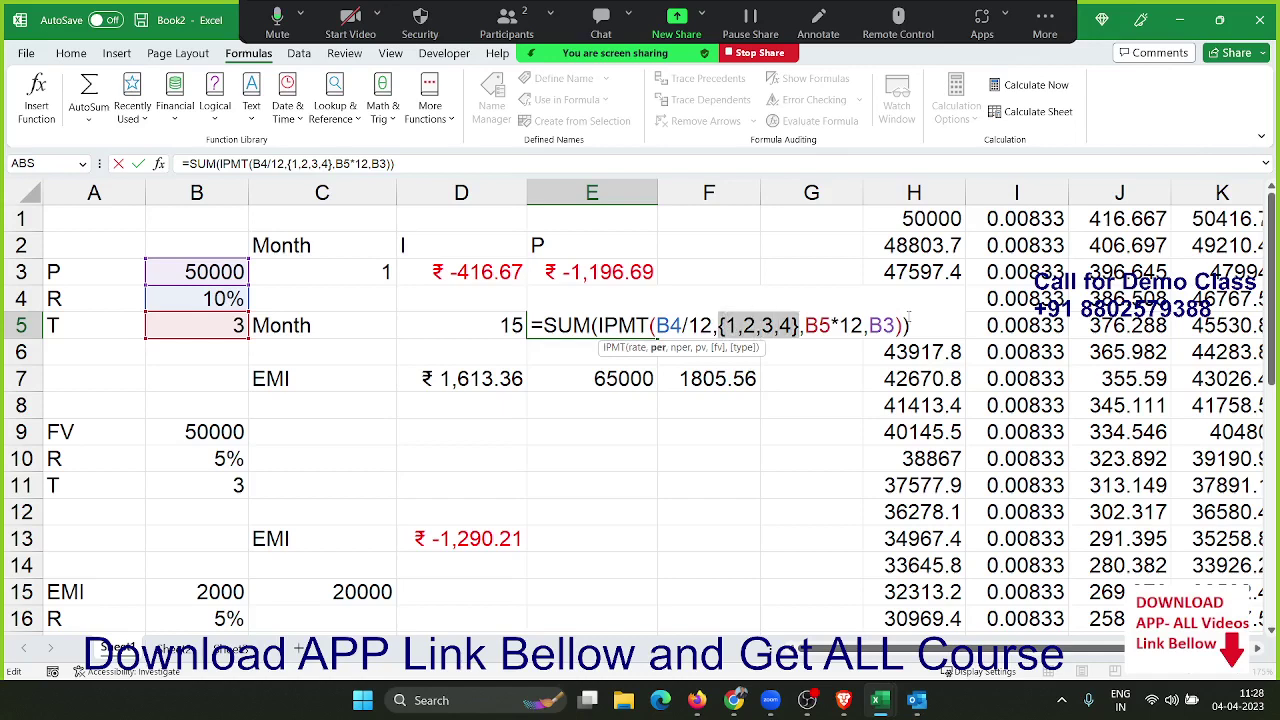
type("se")
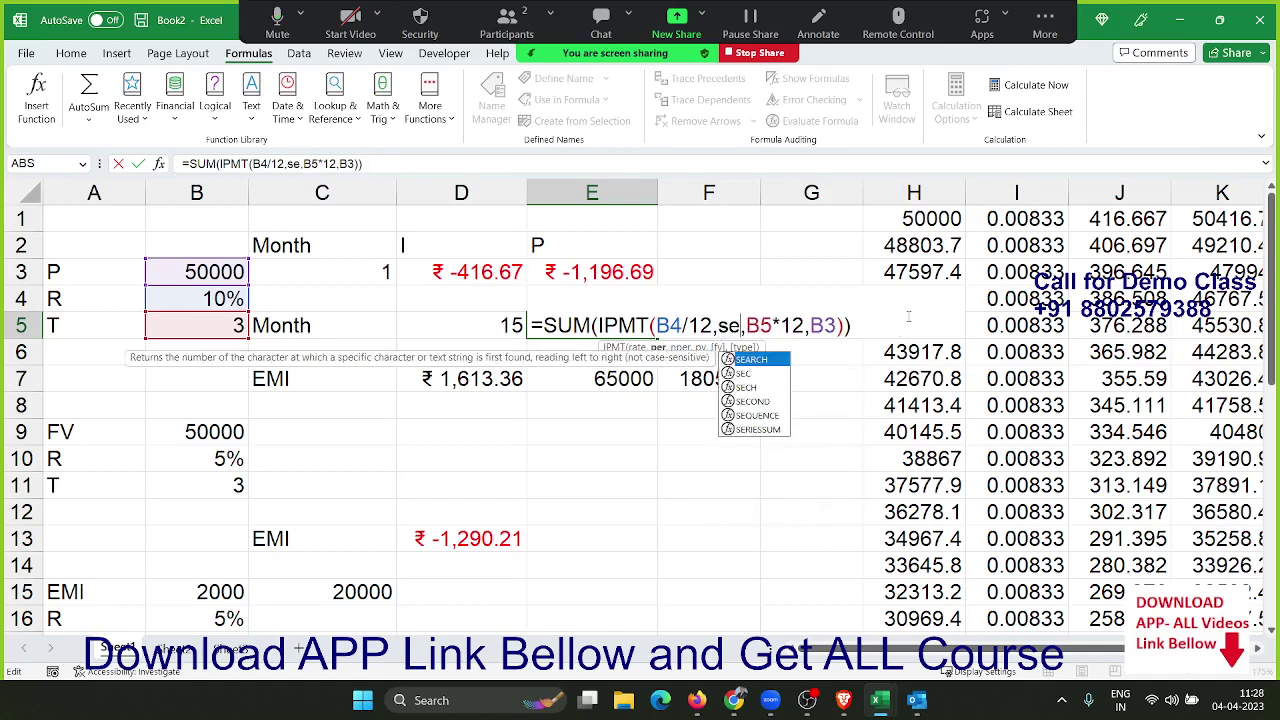
key("Down")
key("Down")
key("Down")
key("Down")
key("Tab")
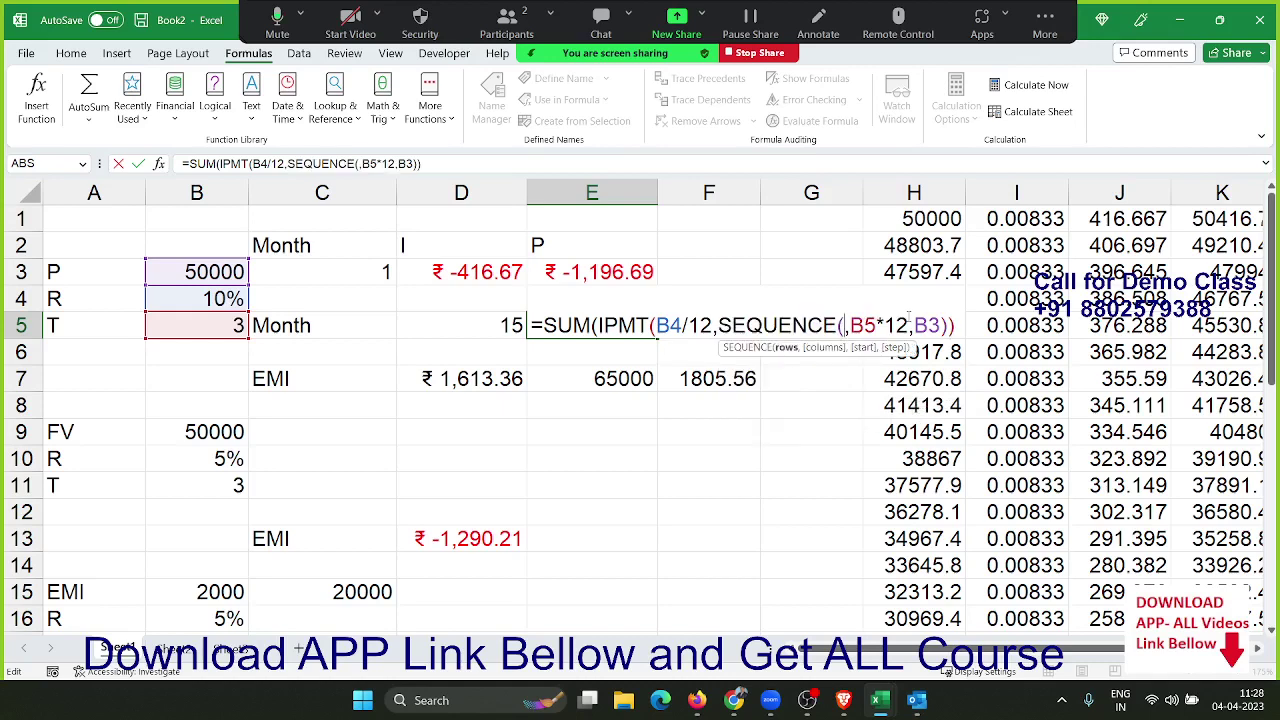
type("1,")
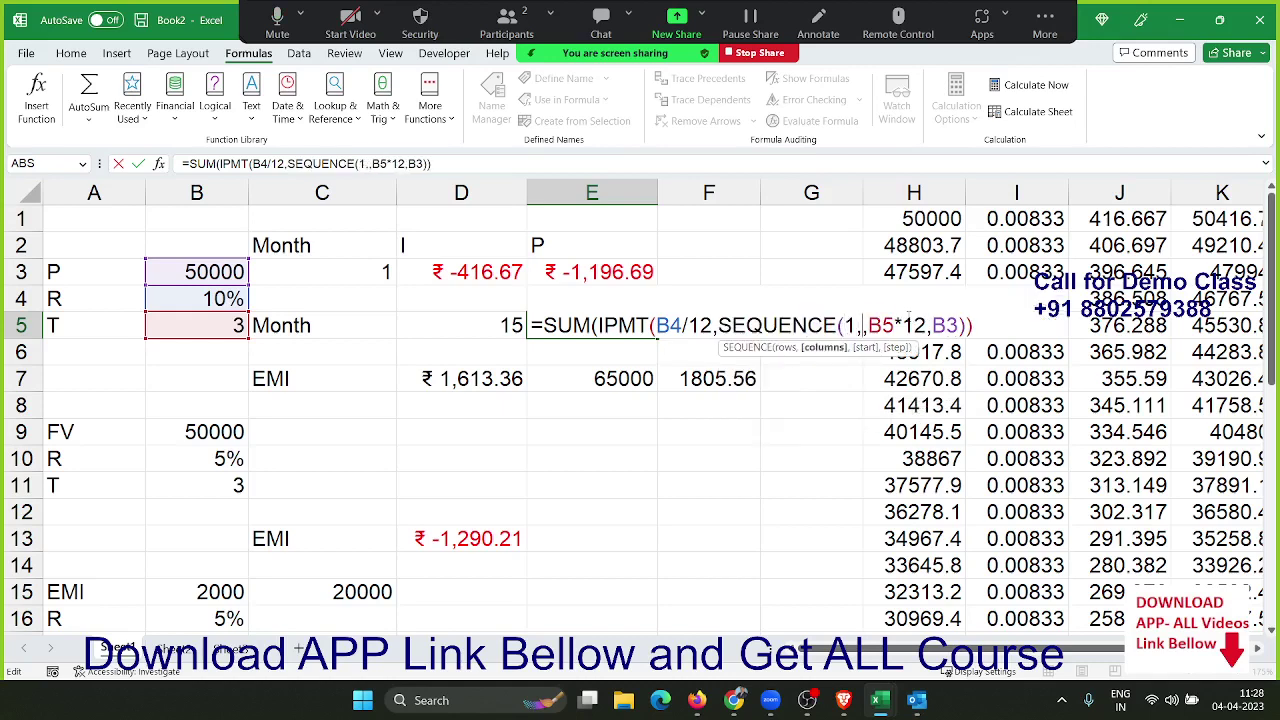
left_click(513, 322)
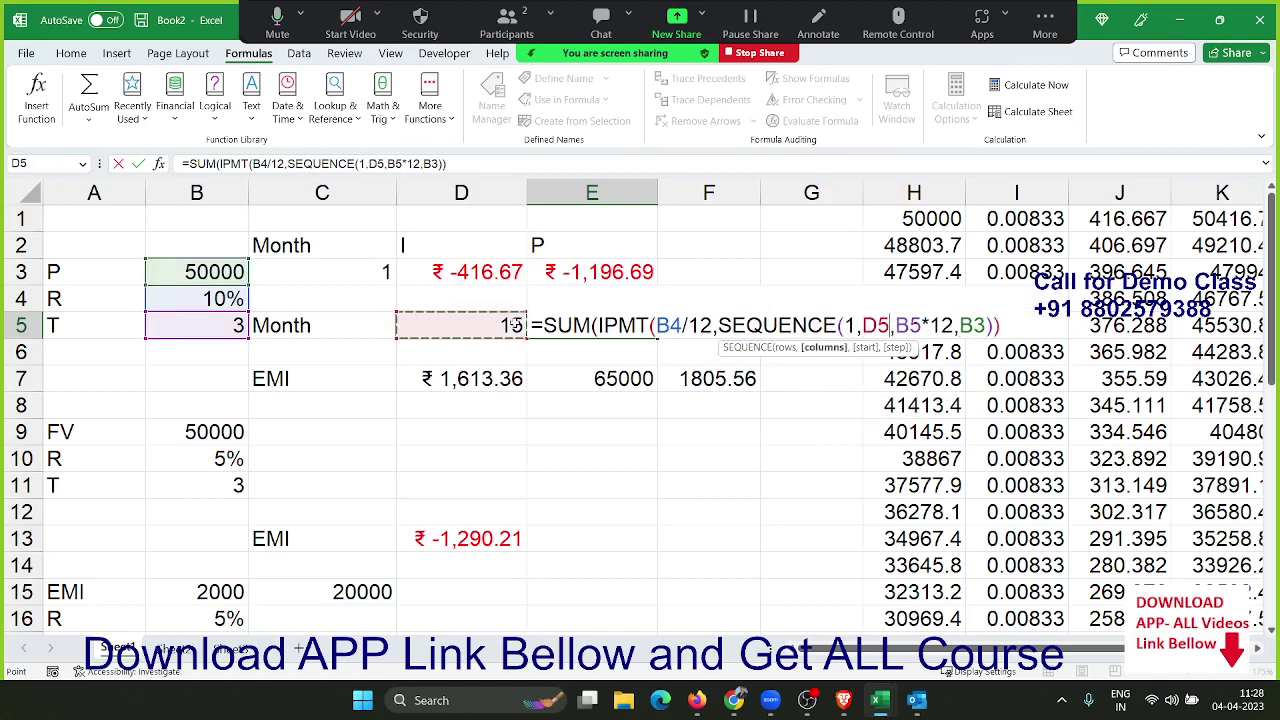
type(",1")
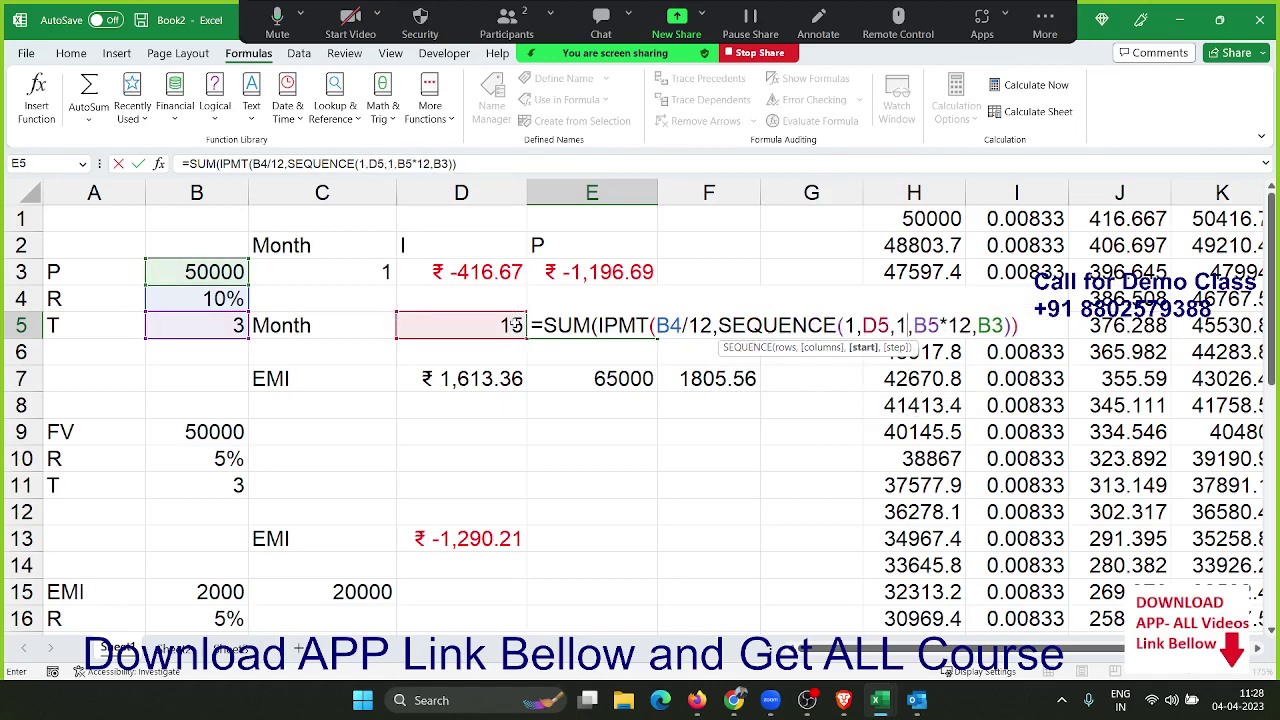
type(",1")
type("),")
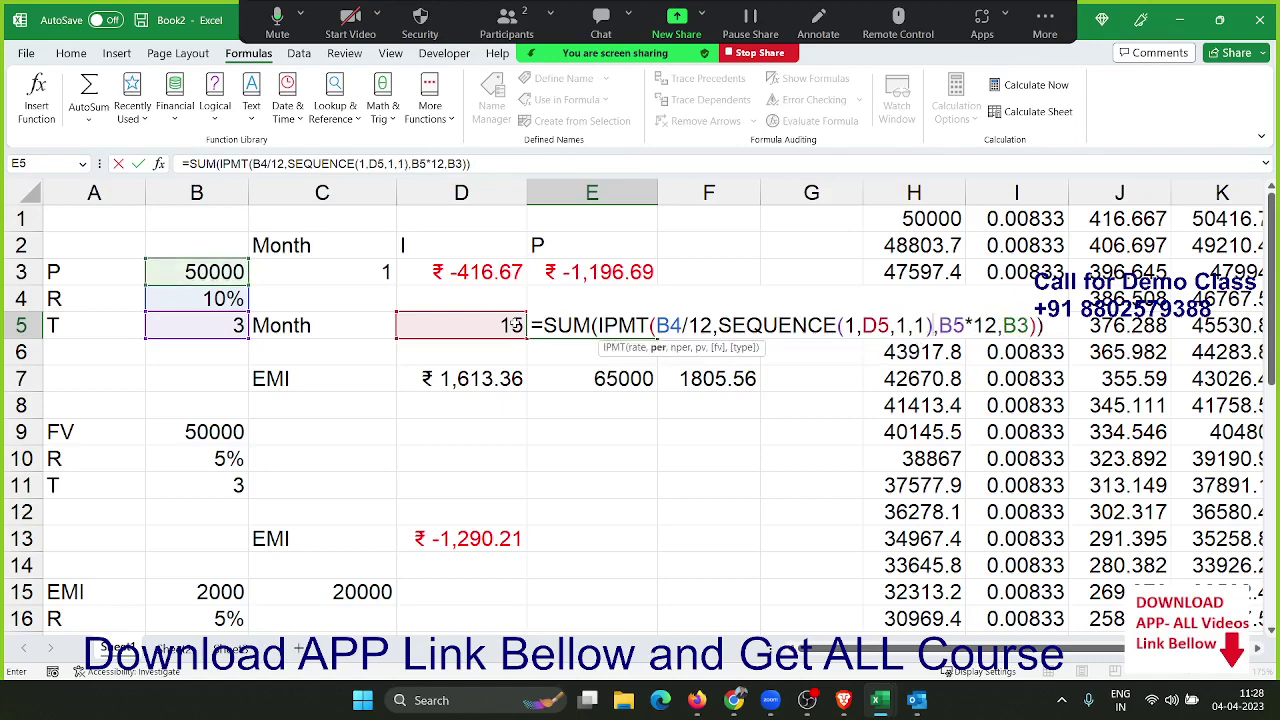
key("Return")
key("Up")
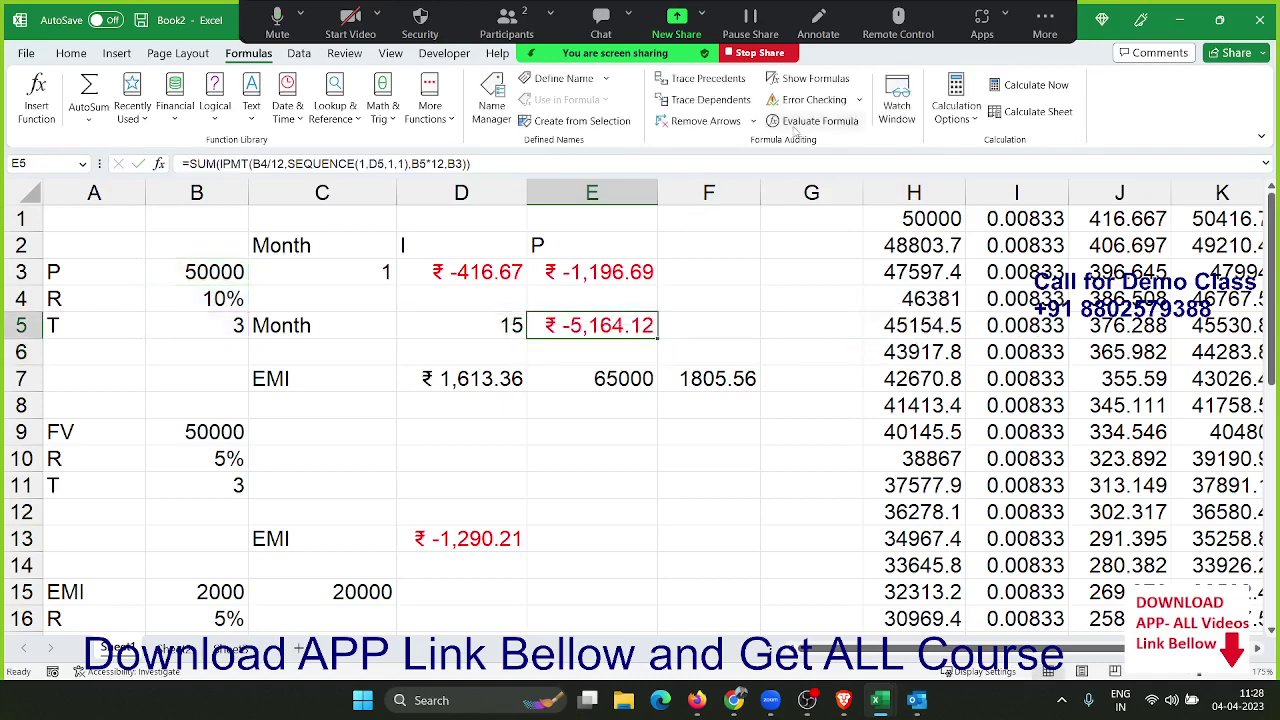
left_click(800, 122)
- Evaluate E5 until SEQUENCE(1,15,1,1) expands to {1..15}, then close the evaluator
left_click(895, 455)
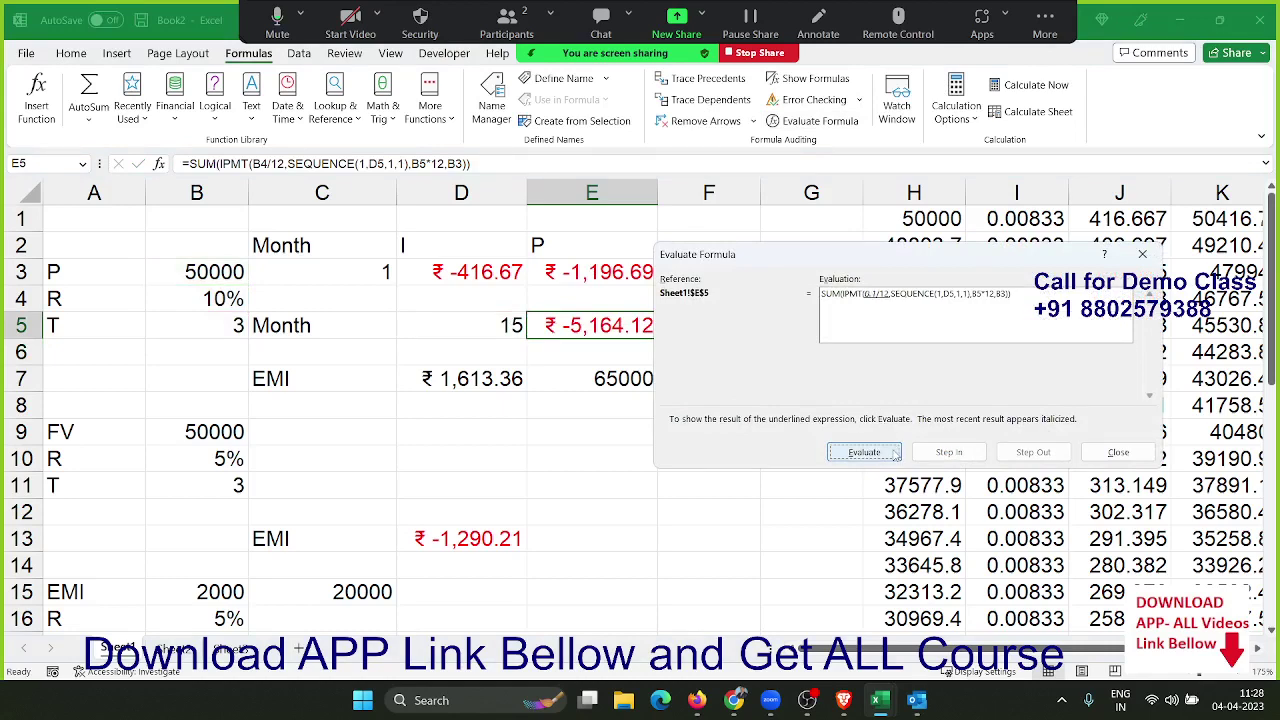
left_click(895, 455)
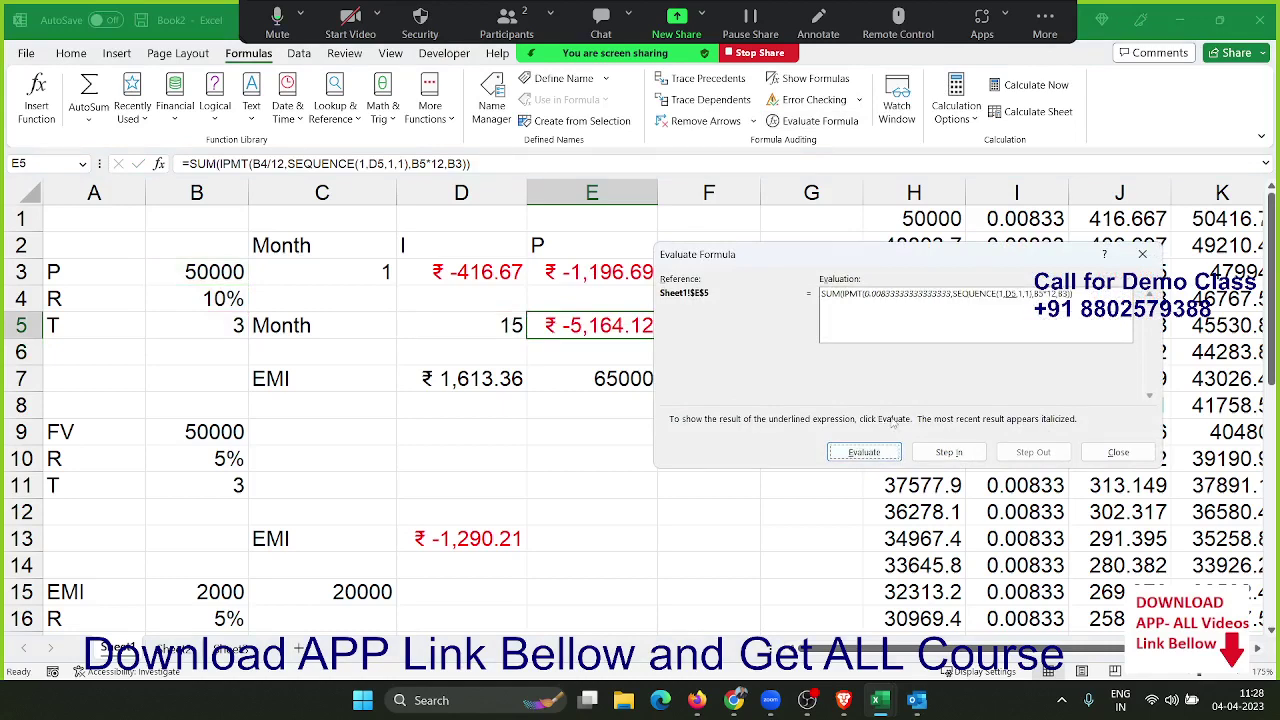
left_click(853, 455)
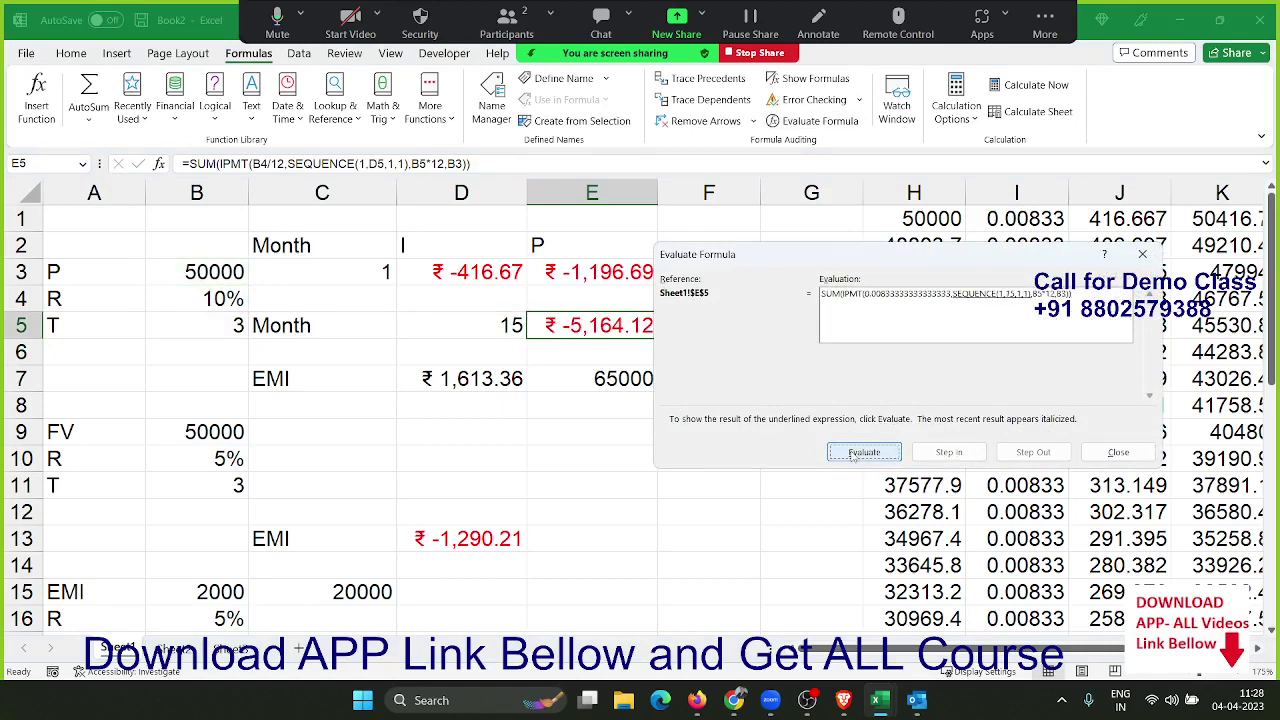
left_click(853, 455)
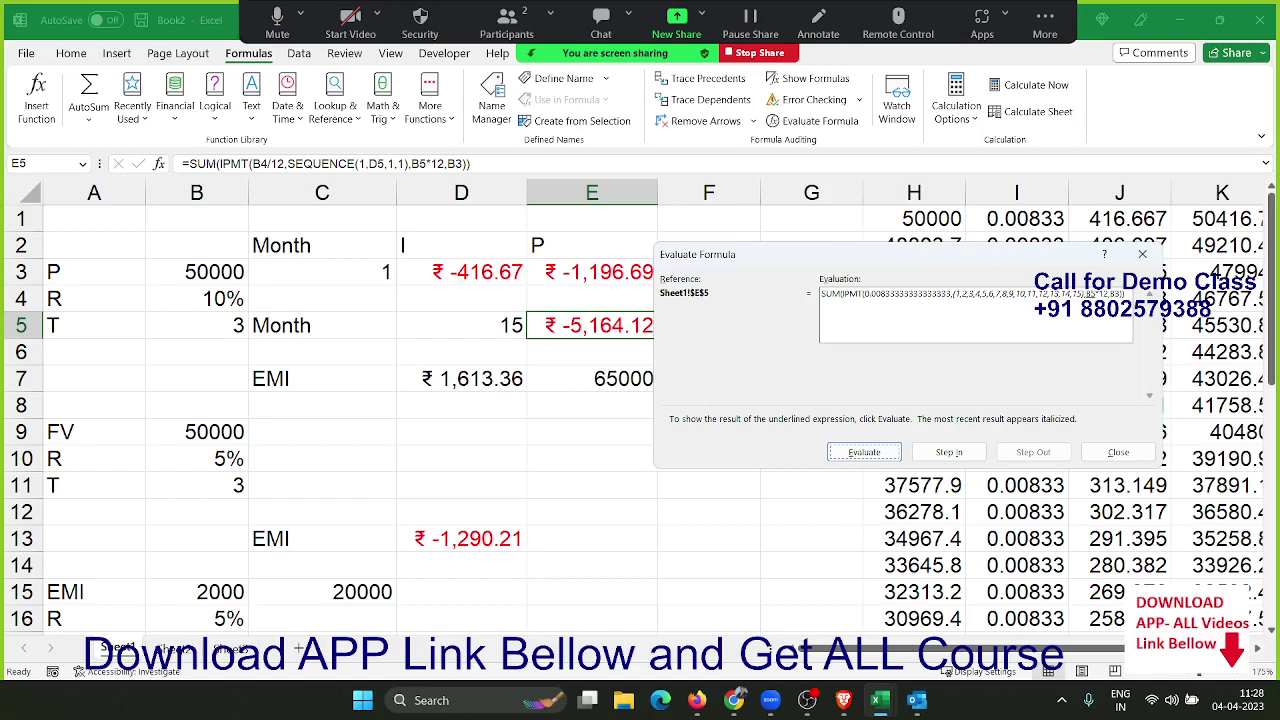
left_click(734, 700)
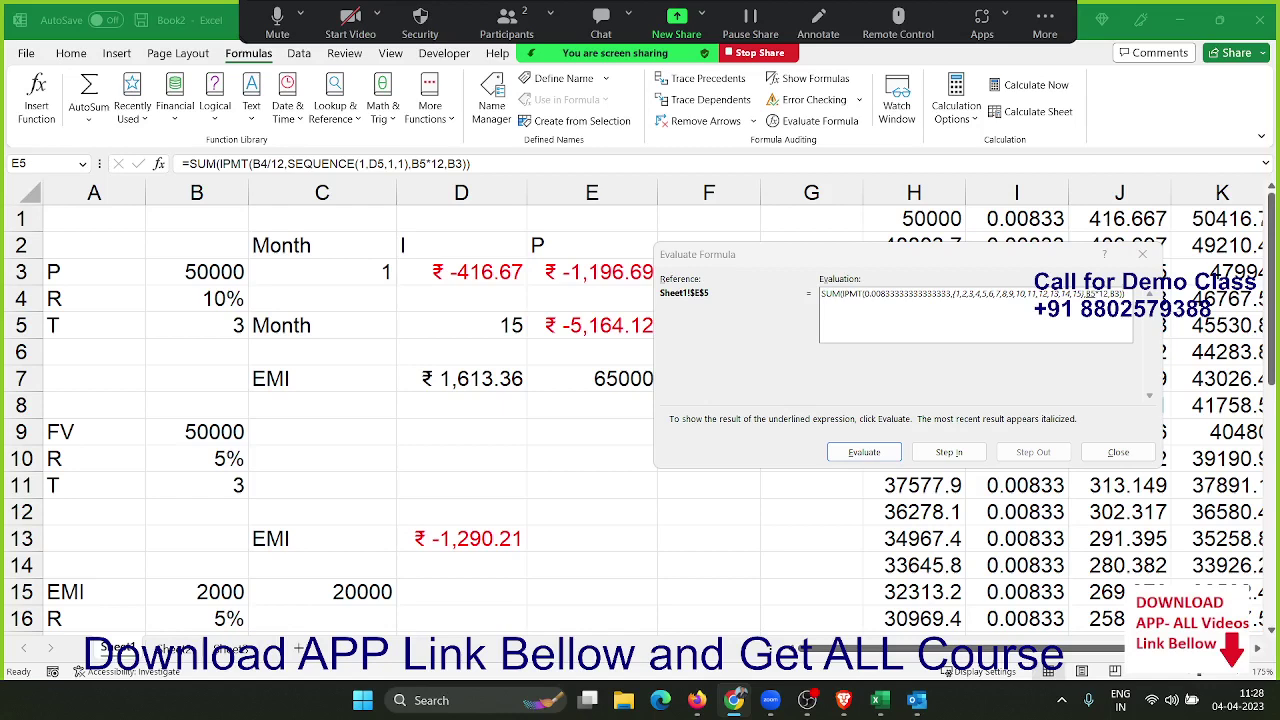
left_click(1117, 451)
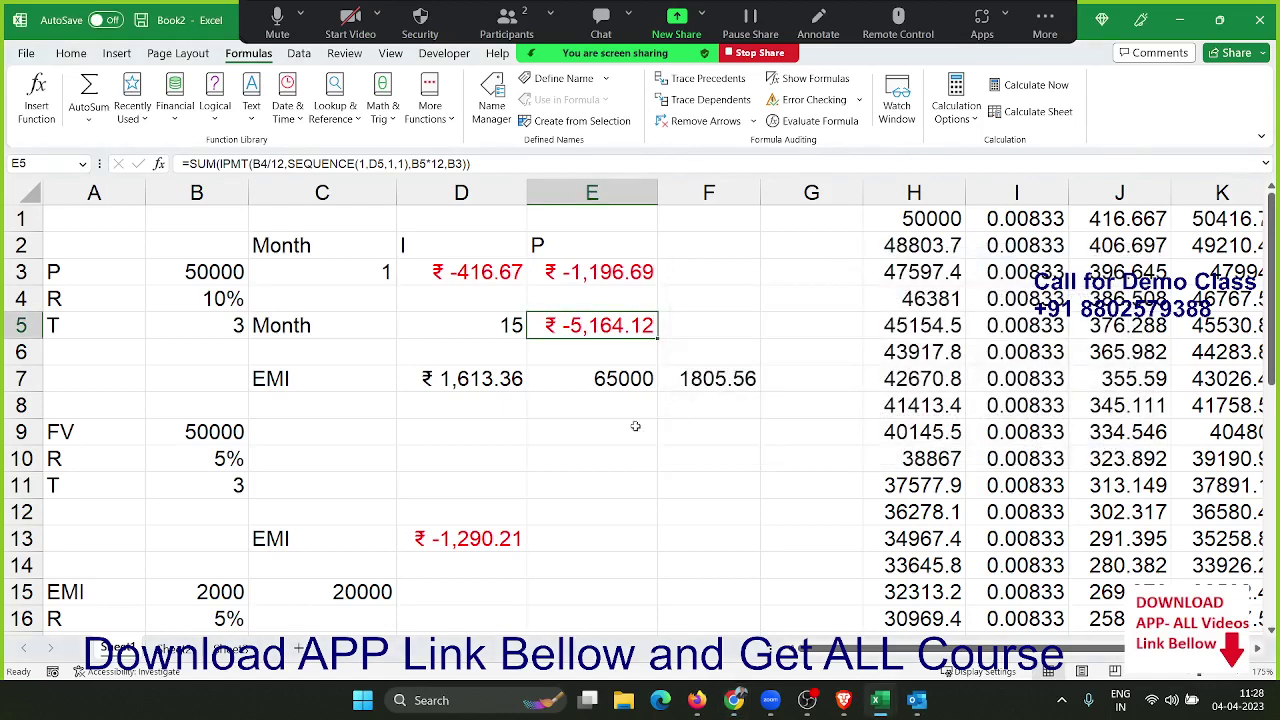
- Change E5 to =SUM(IPMT(B4/12,ROW(1:15),B5*12,B3)), still totalling ₹ -5,164.12
left_click(390, 315)
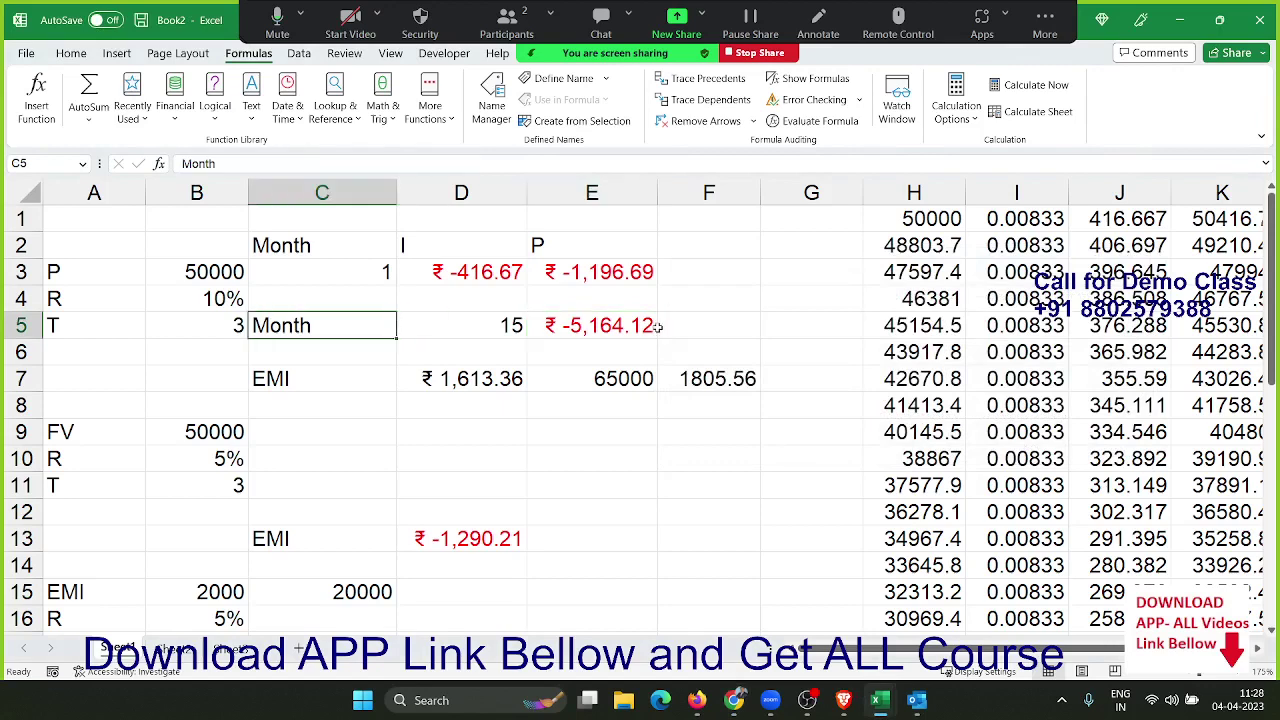
left_click(600, 332)
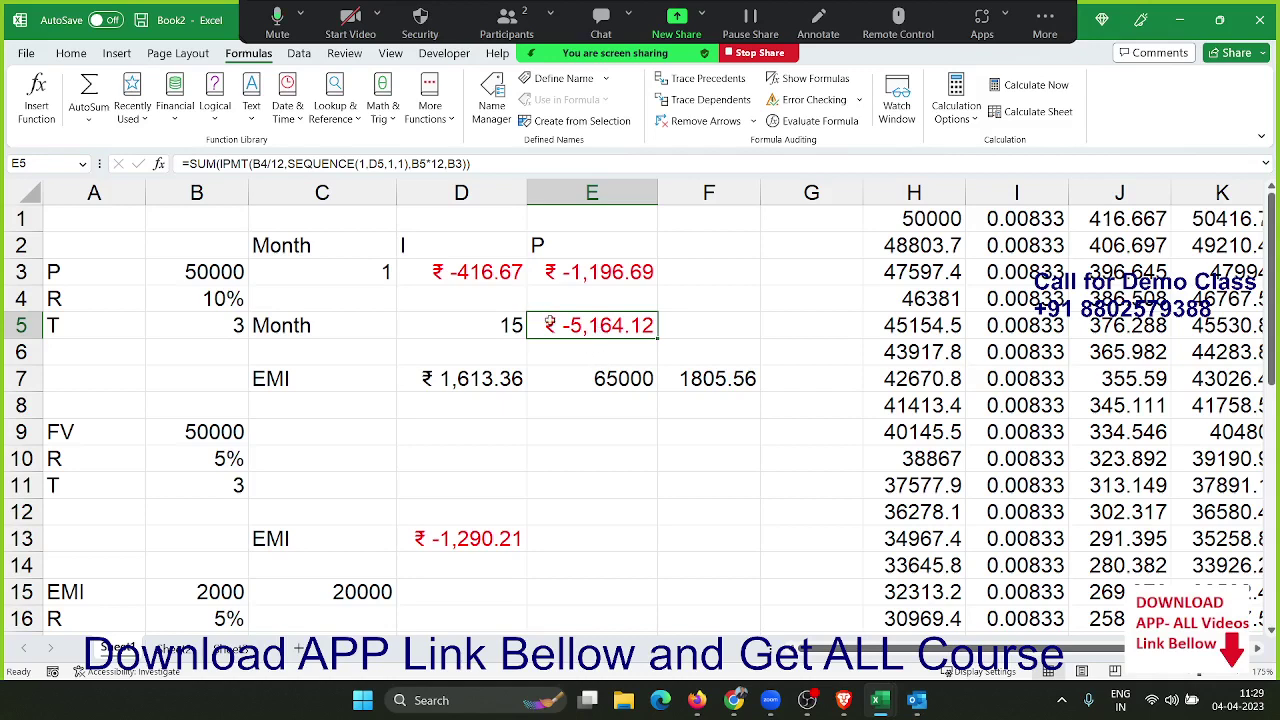
double_click(580, 333)
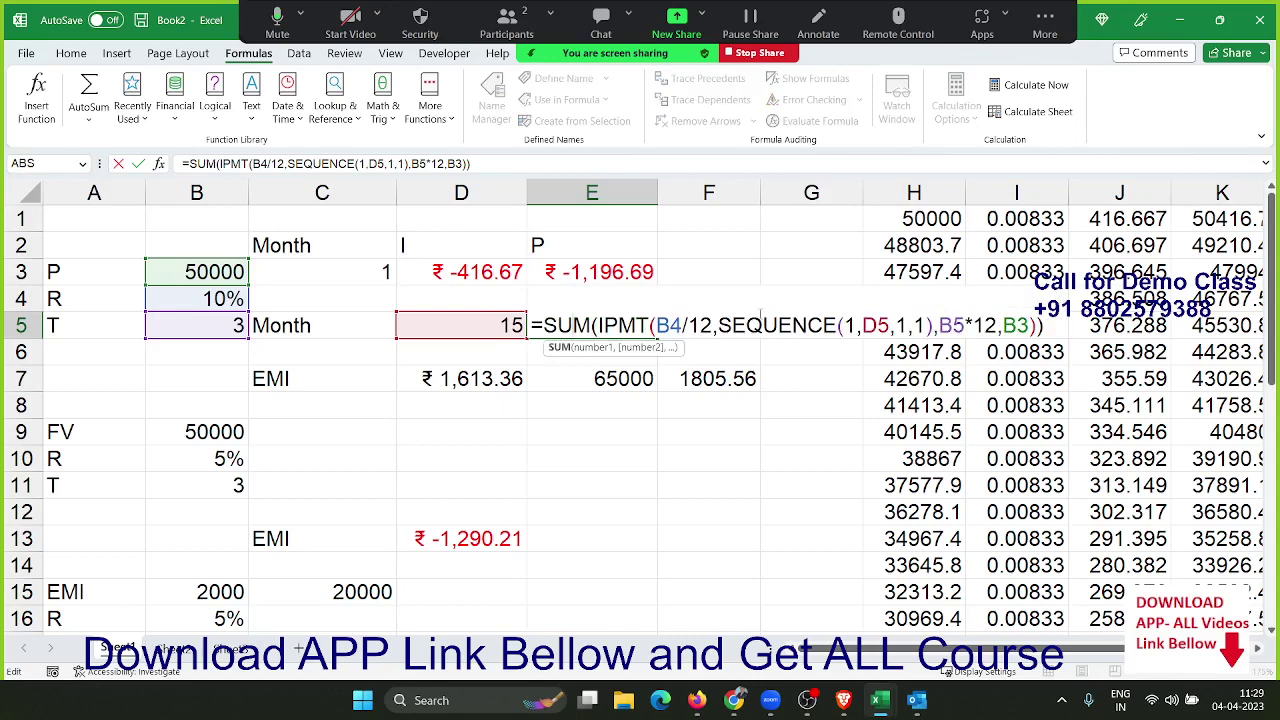
double_click(760, 318)
key("Delete")
key("Delete")
key("Delete")
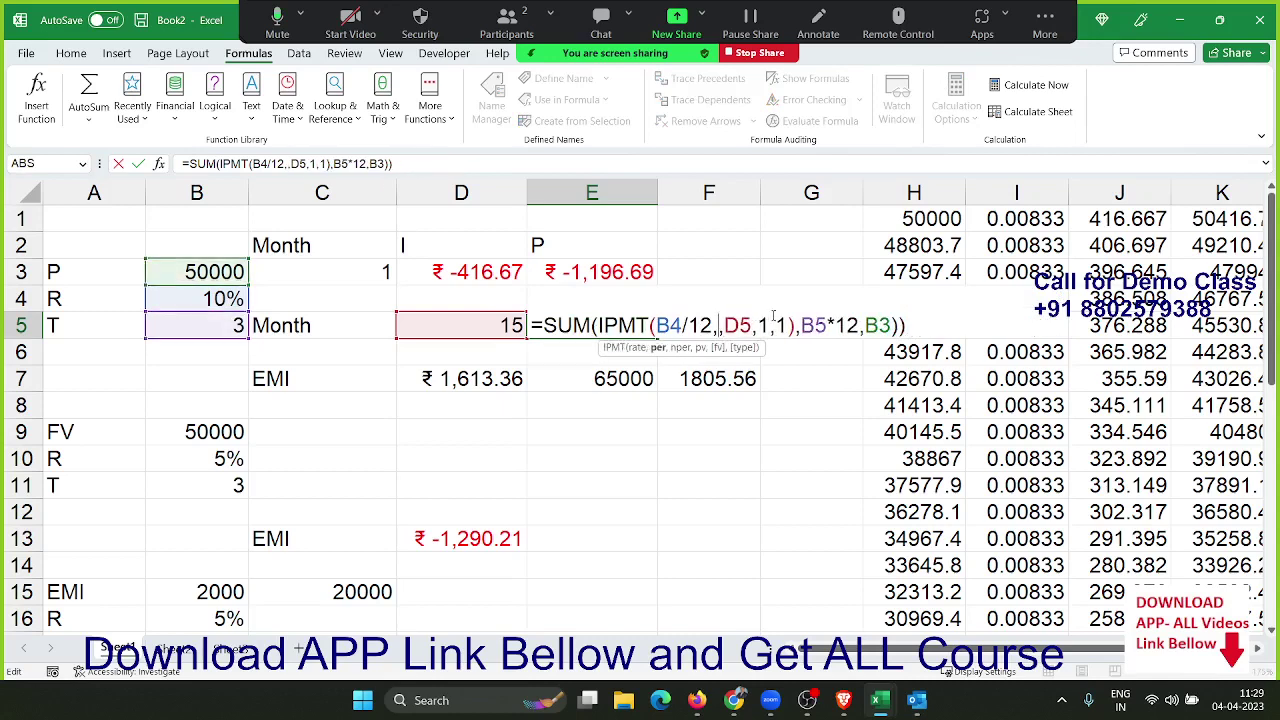
key("Delete")
key("Delete")
key("Delete")
key("Delete")
key("Delete")
key("Delete")
key("Delete")
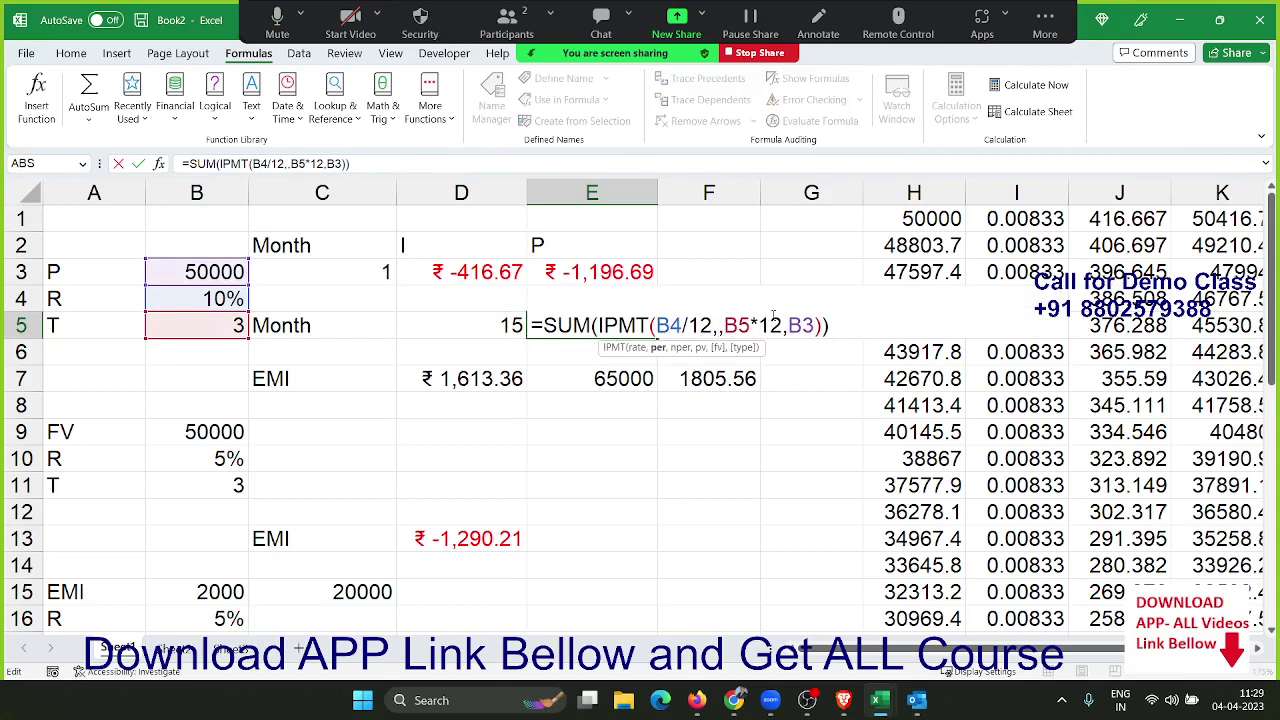
type("row(")
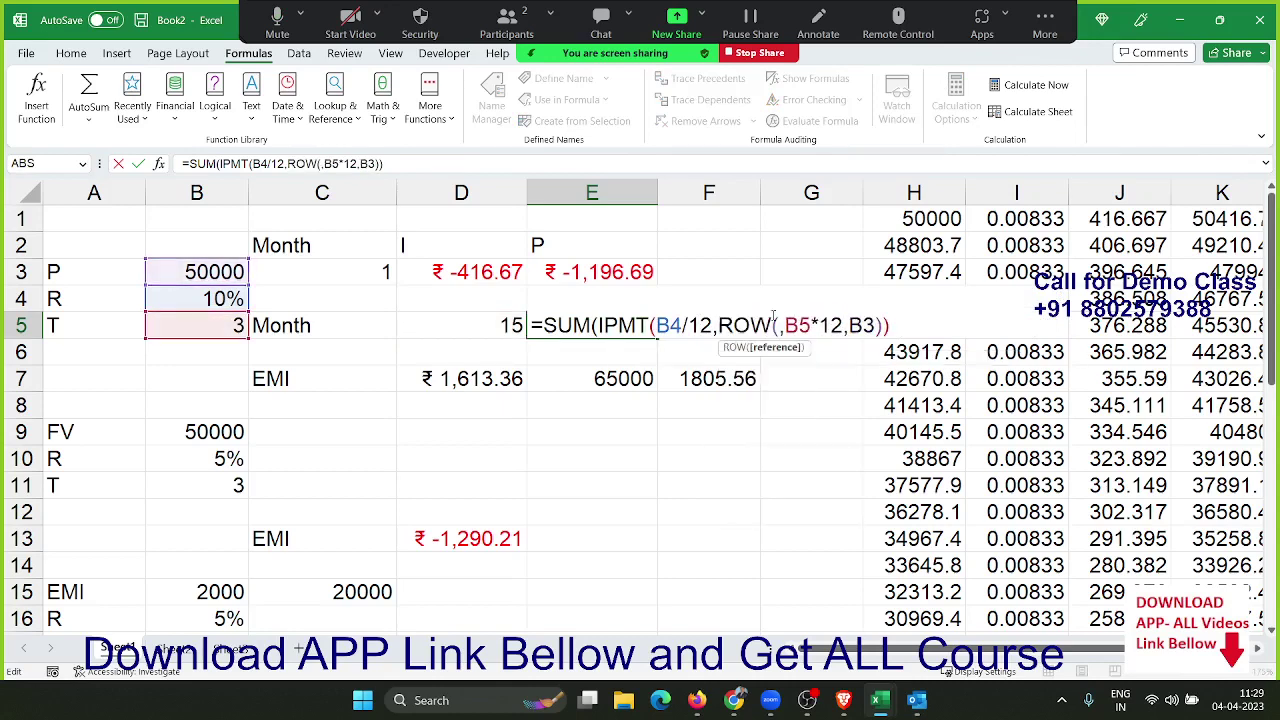
type("1:")
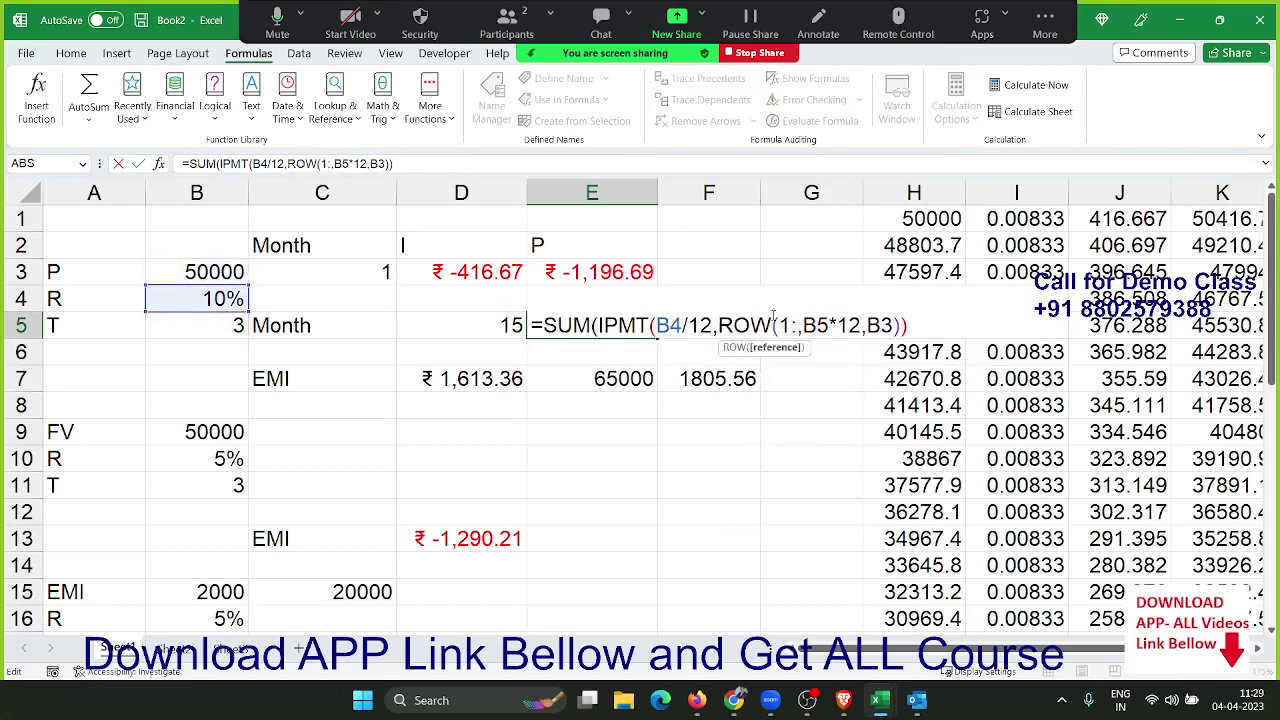
type("15")
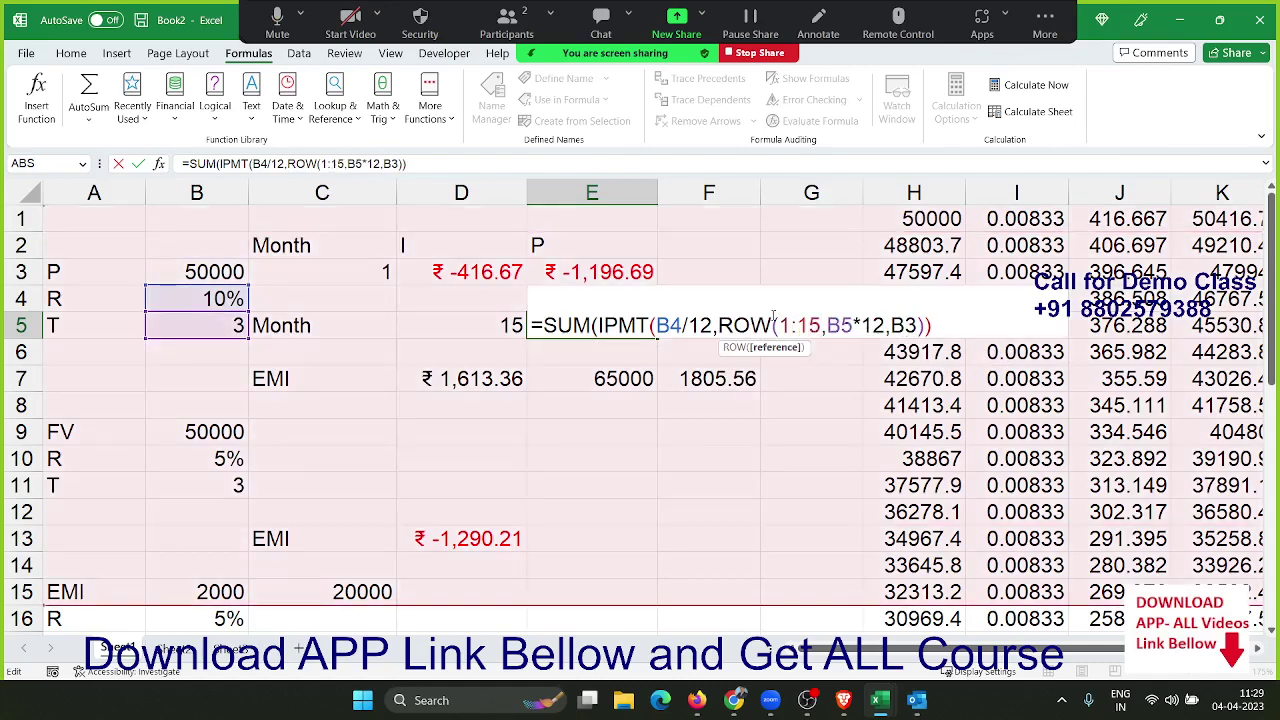
type(")")
key("Return")
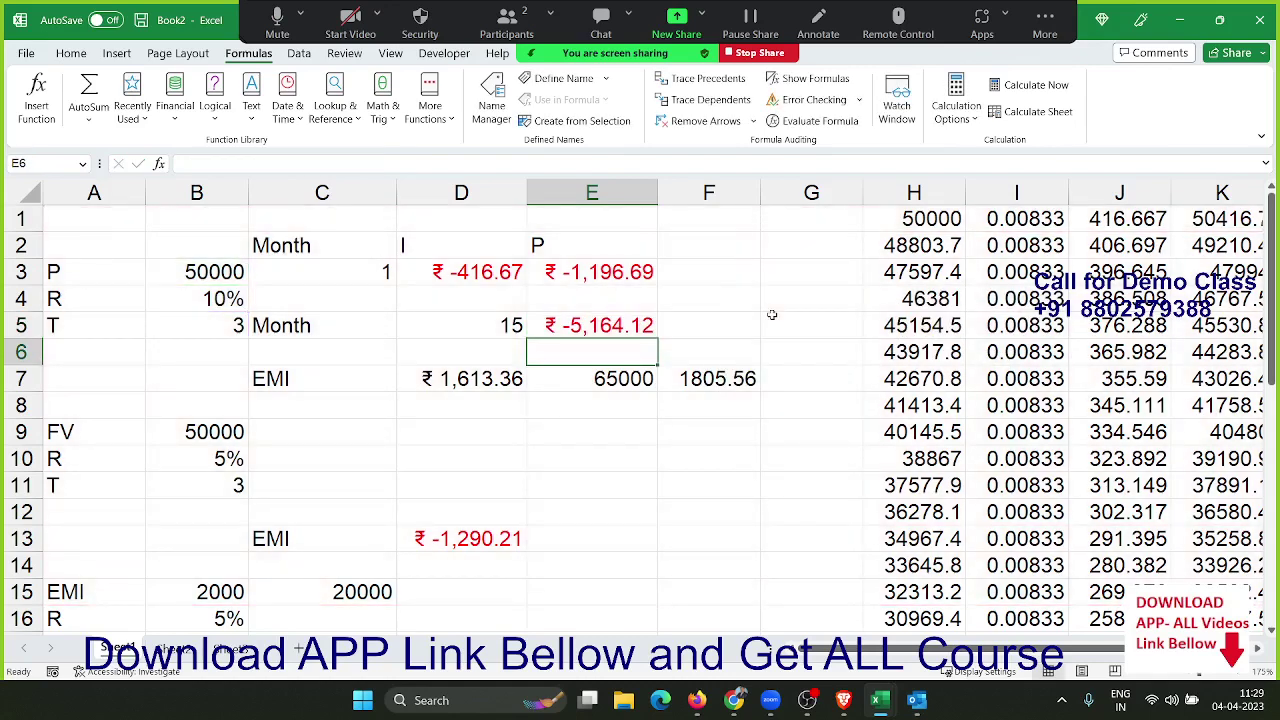
key("Up")
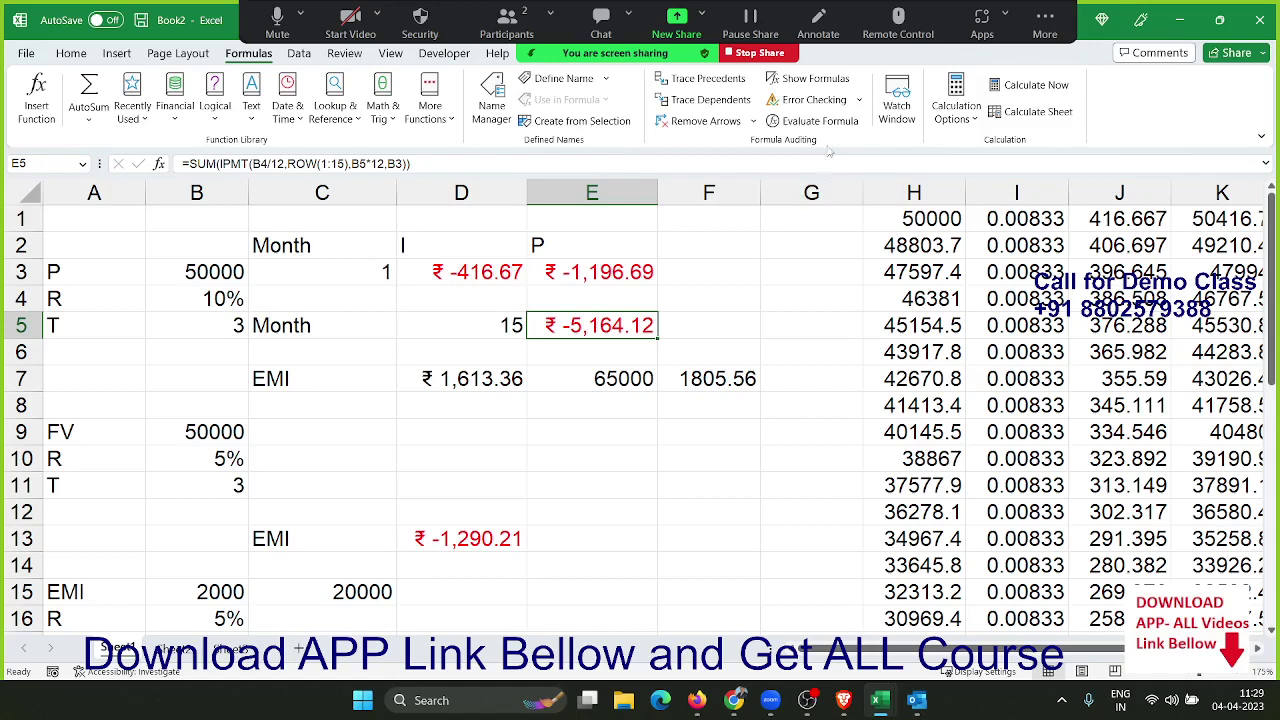
left_click(812, 120)
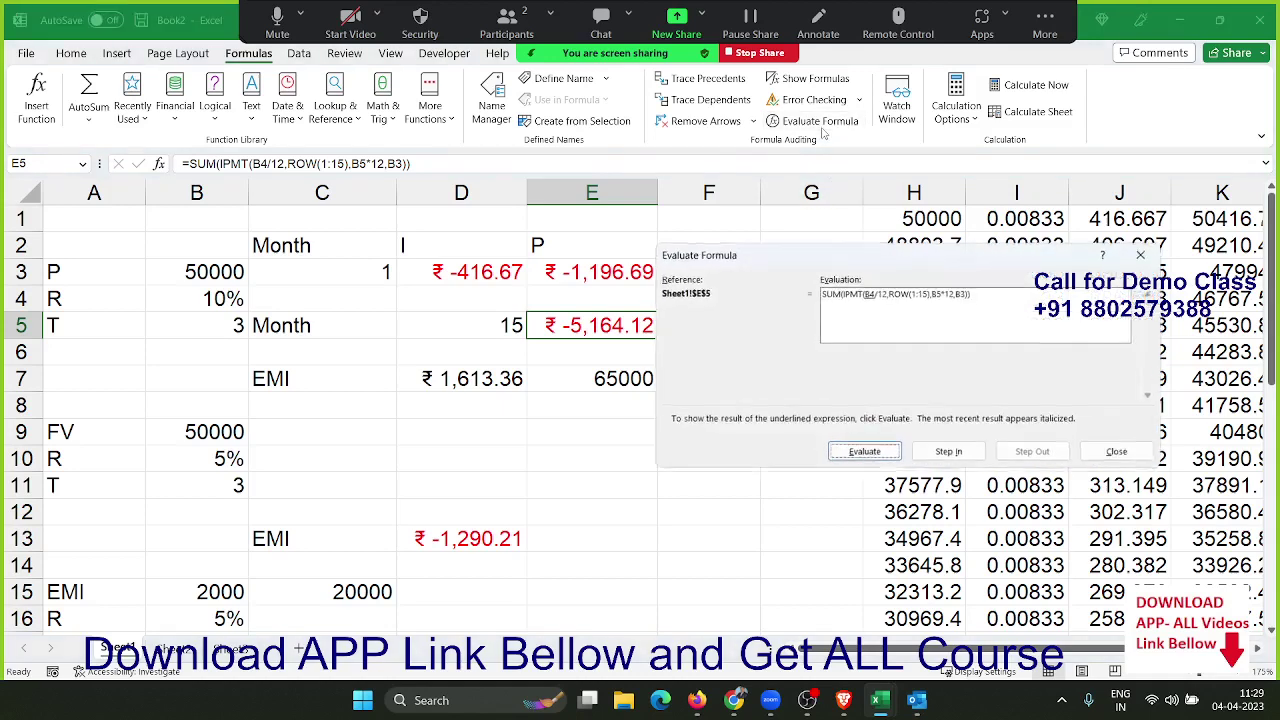
left_click(878, 456)
left_click(864, 452)
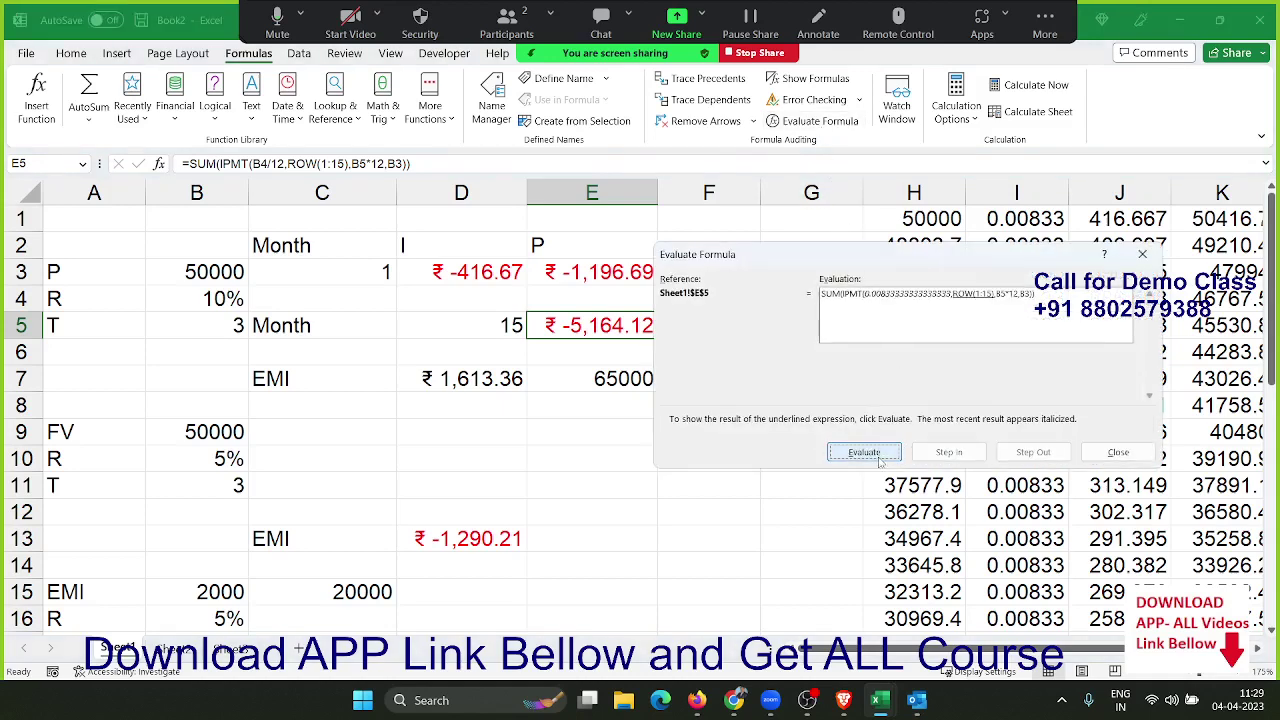
left_click(864, 452)
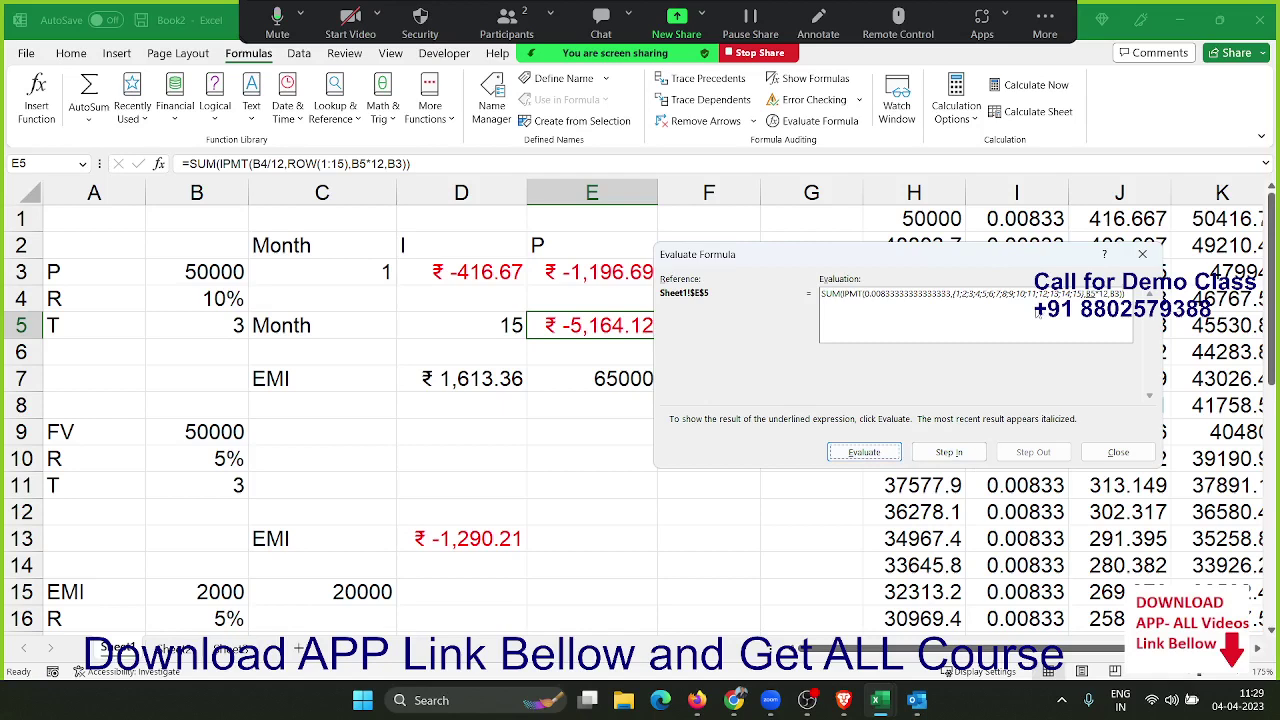
- Turn E5's fixed month range 1:15 into the text "1:"&D5, linked to the month count in D5
key("Escape")
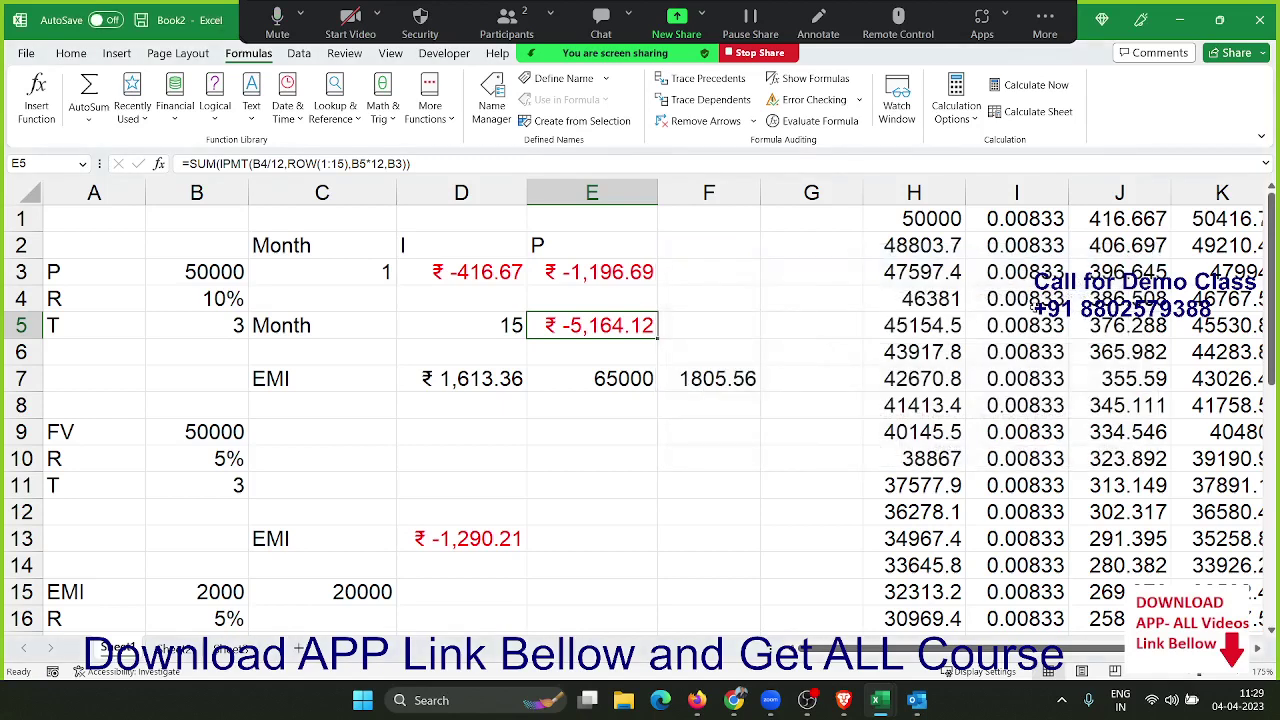
double_click(651, 321)
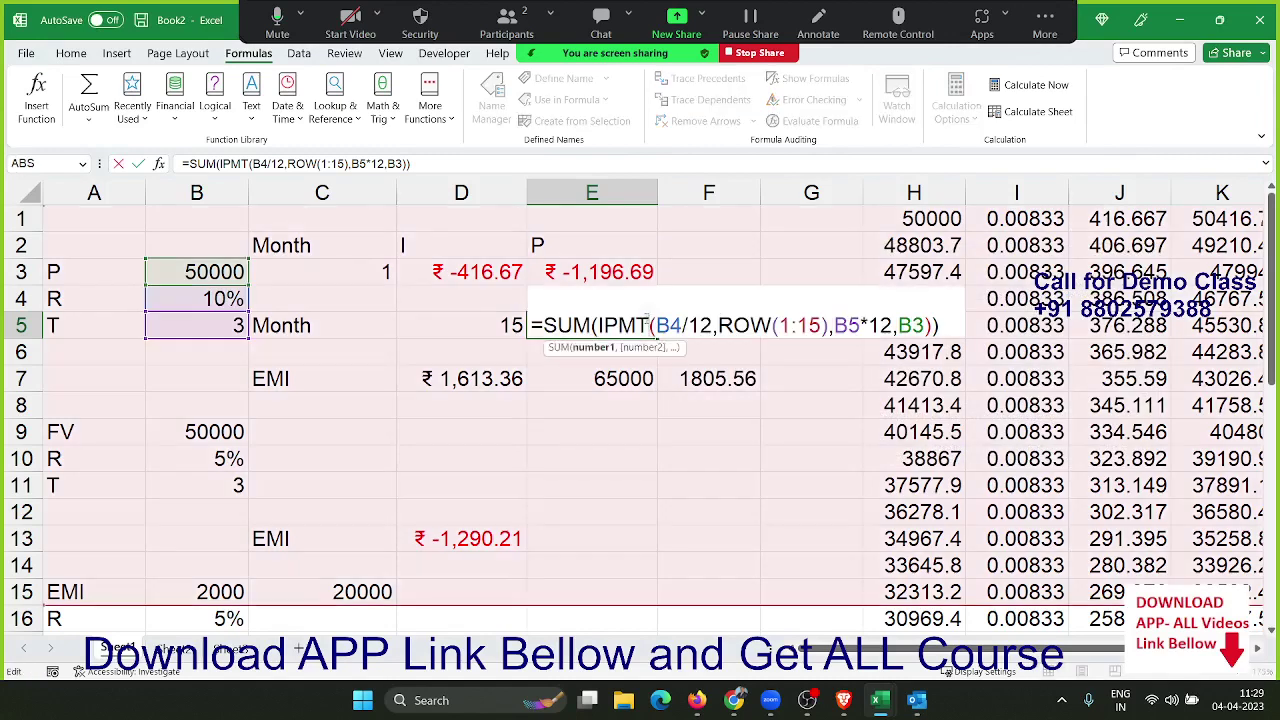
left_click(778, 325)
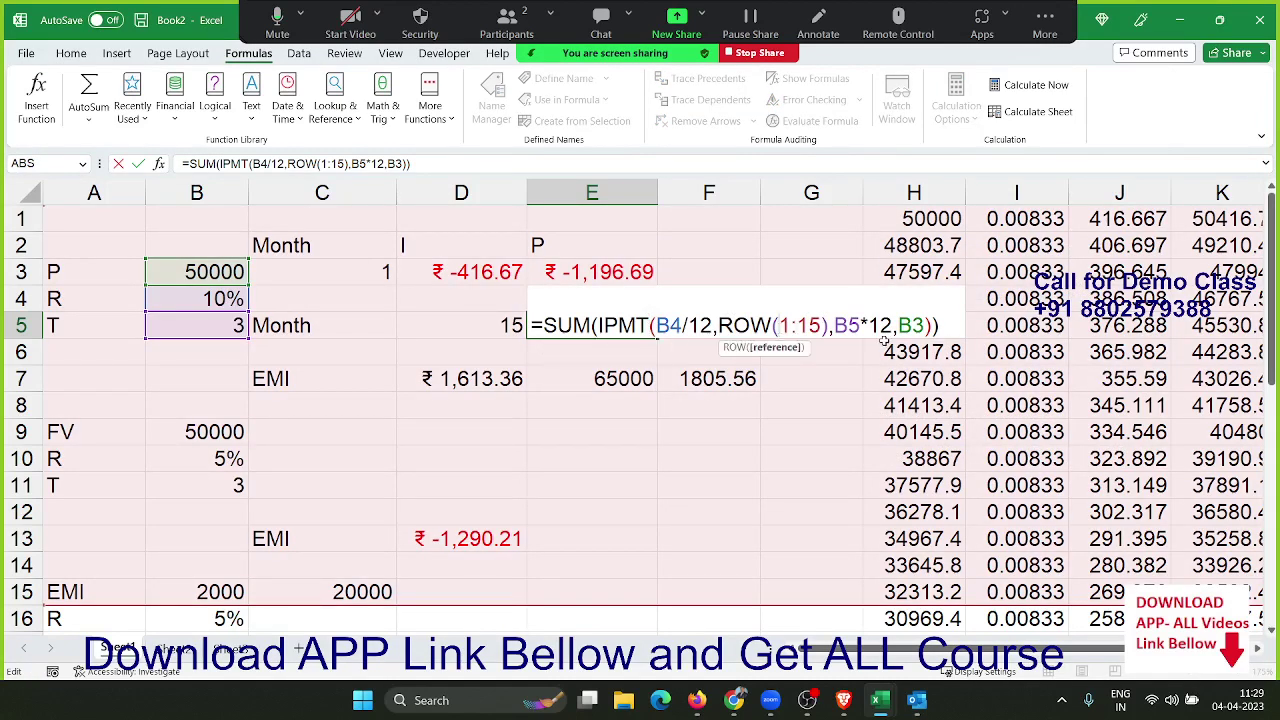
type("\"")
key("Delete")
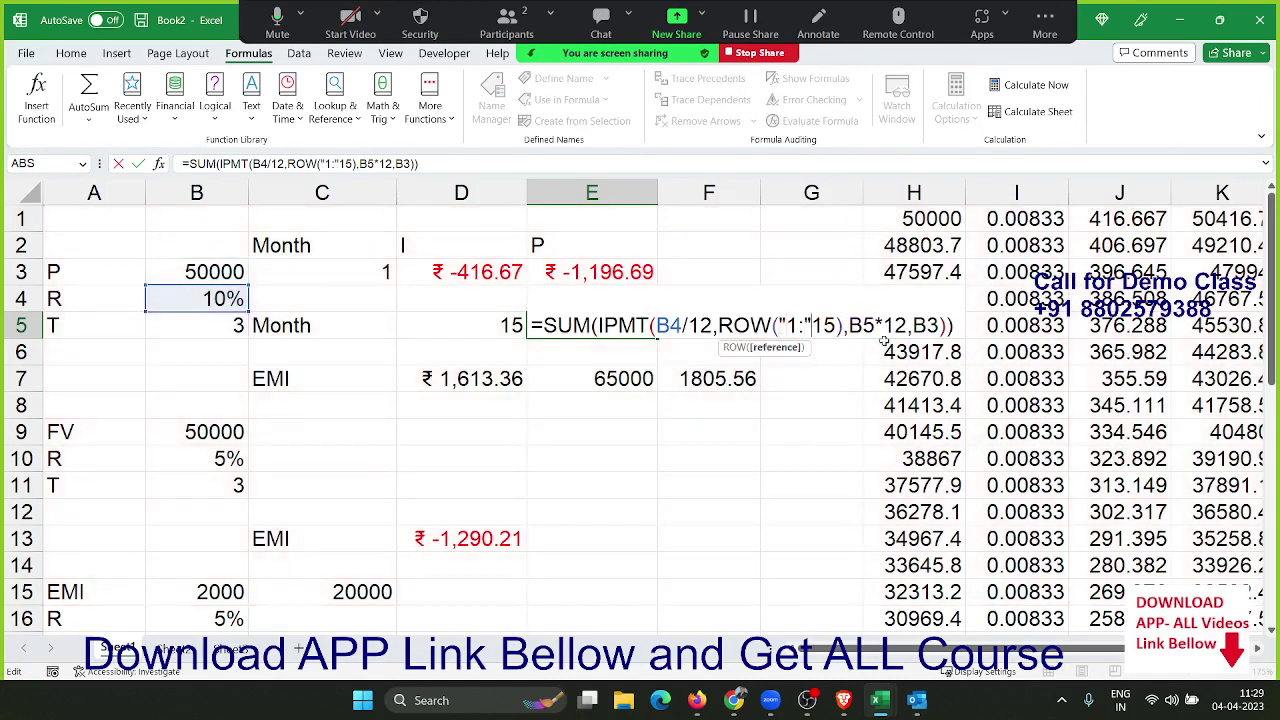
type("\"")
key("Delete")
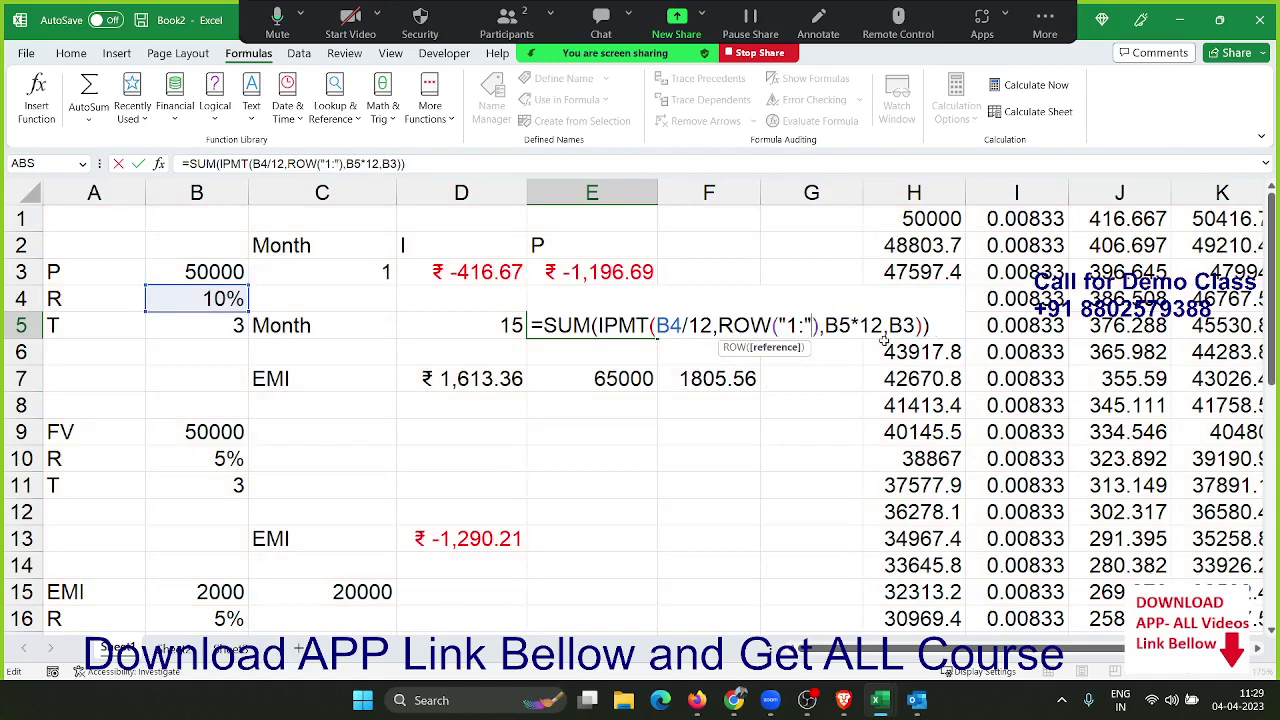
type("&")
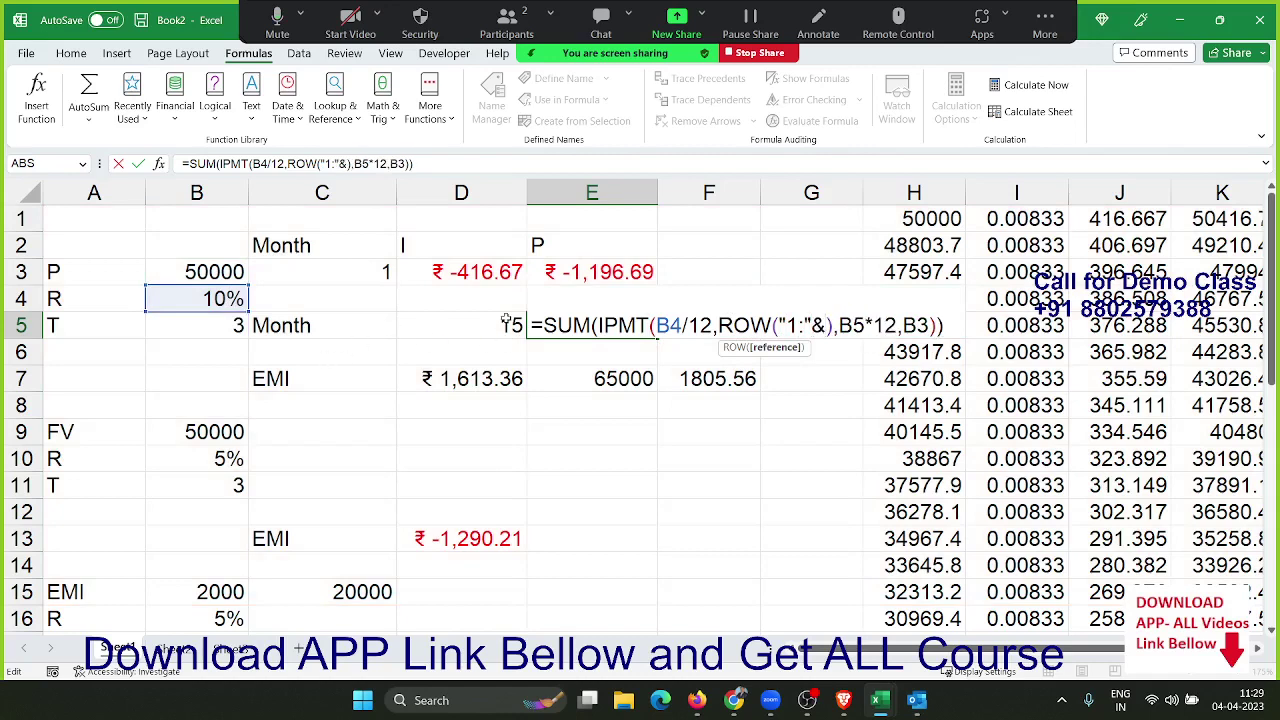
left_click(515, 324)
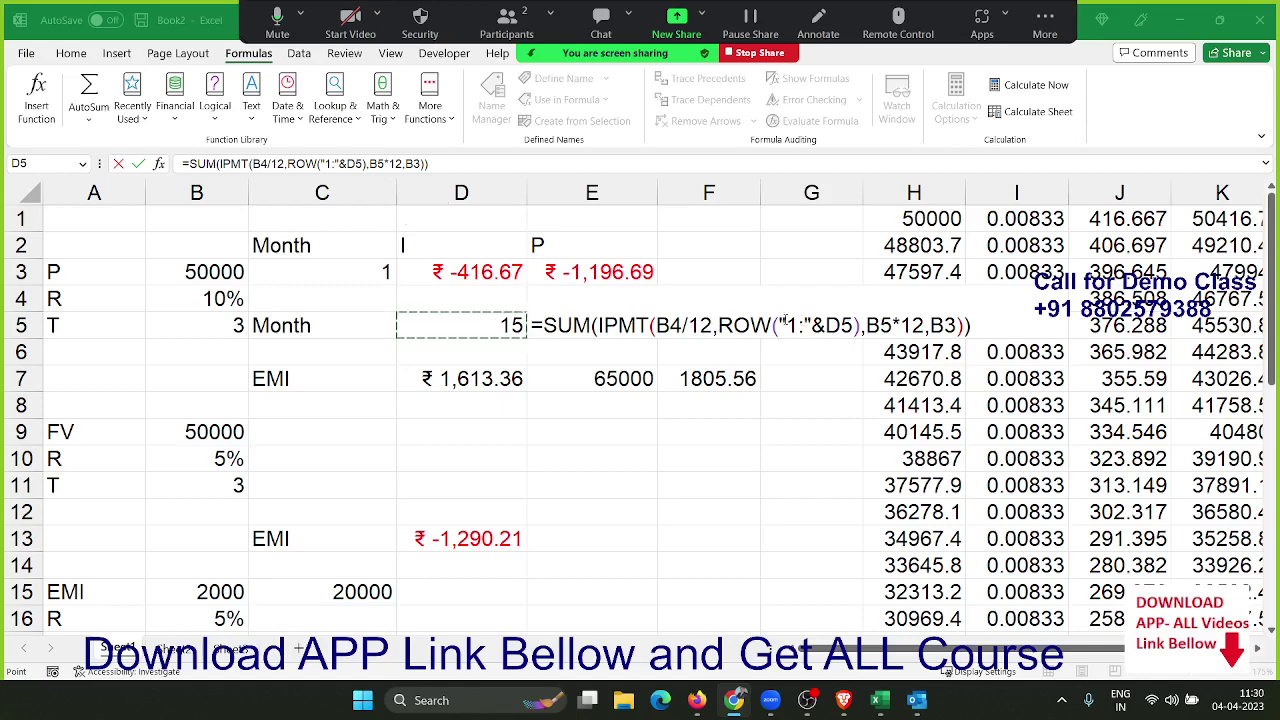
- Wrap that text in INDIRECT inside ROW and commit E5, still showing ₹ -5,164.12
left_click(786, 325)
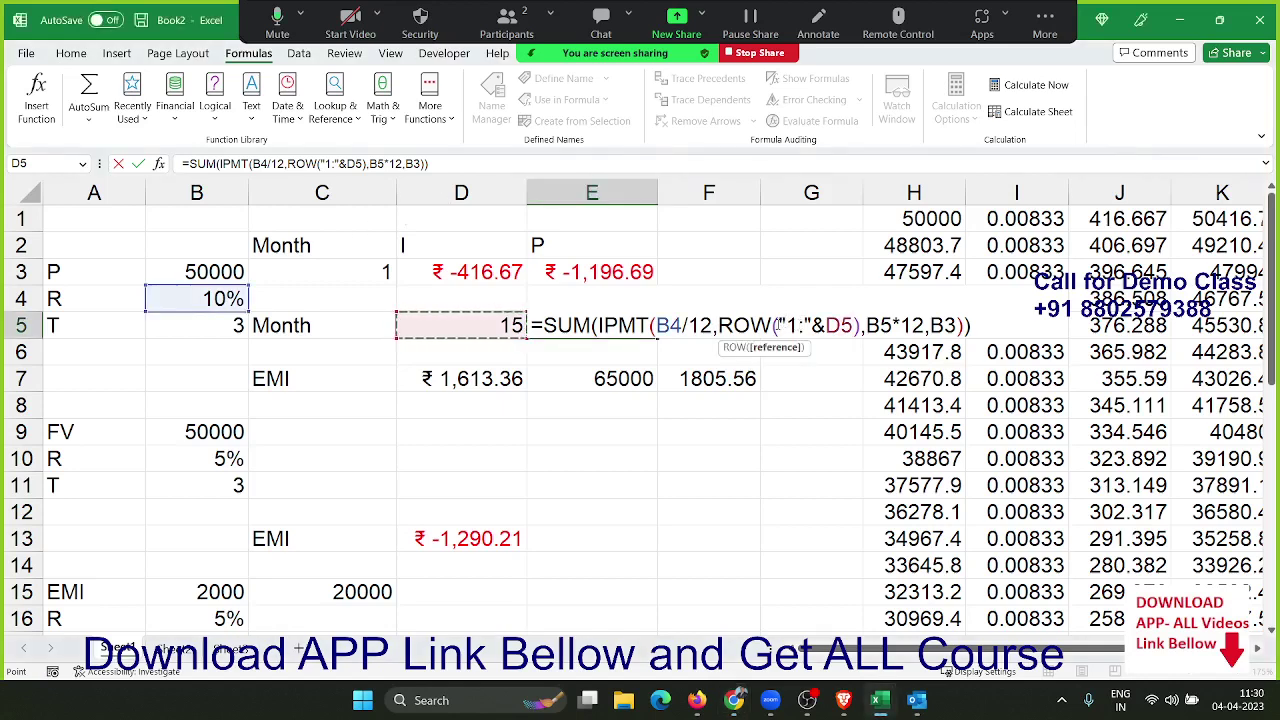
key("F2")
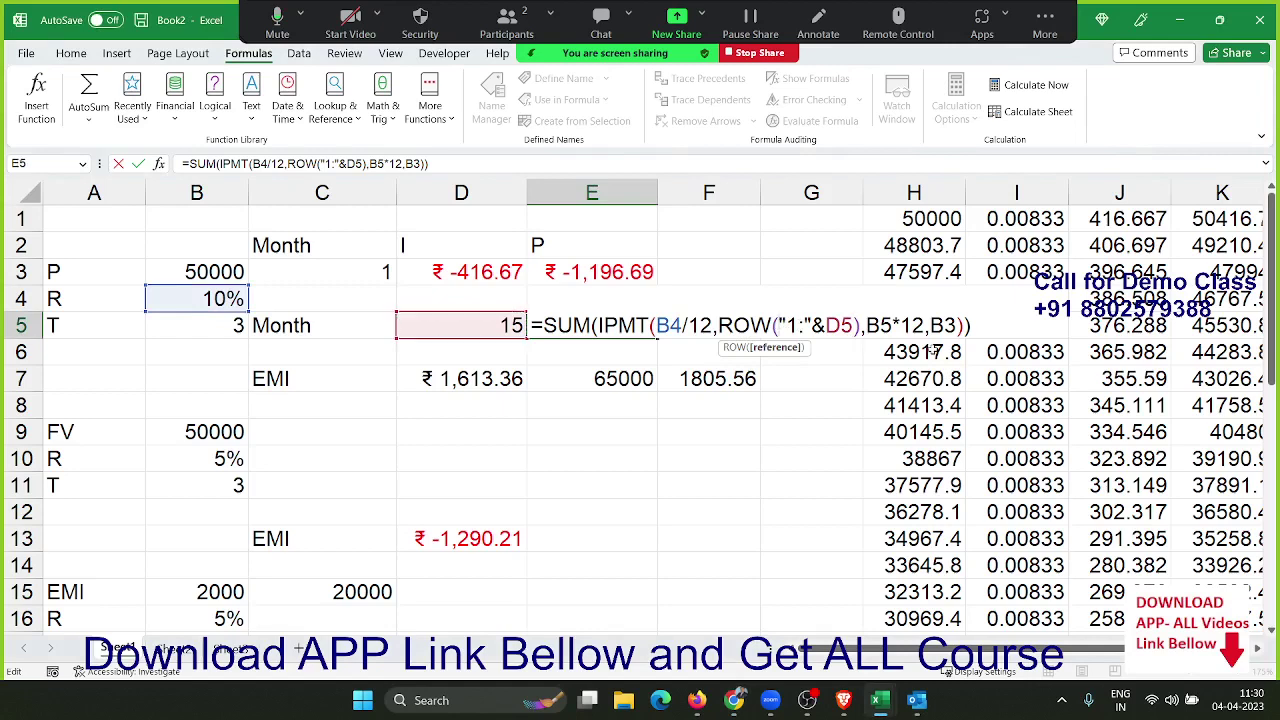
type("in")
type("di")
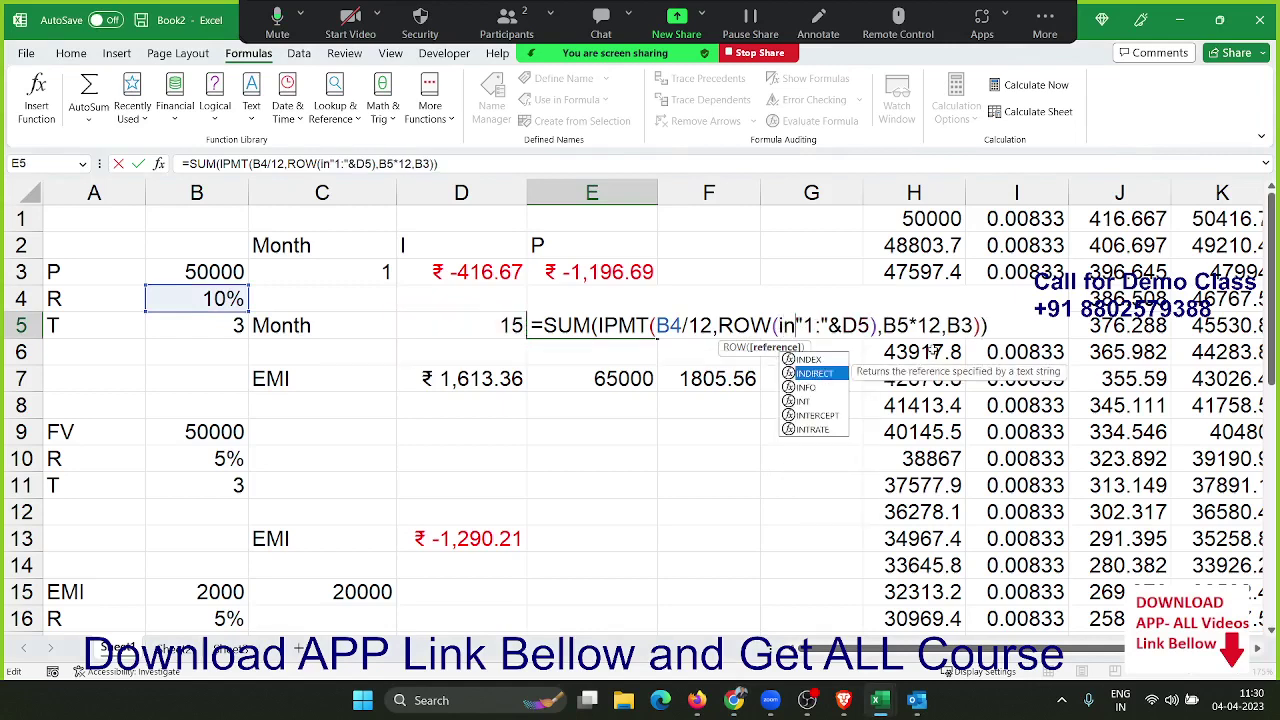
key("Tab")
key("Right")
key("Right")
key("Right")
key("Right")
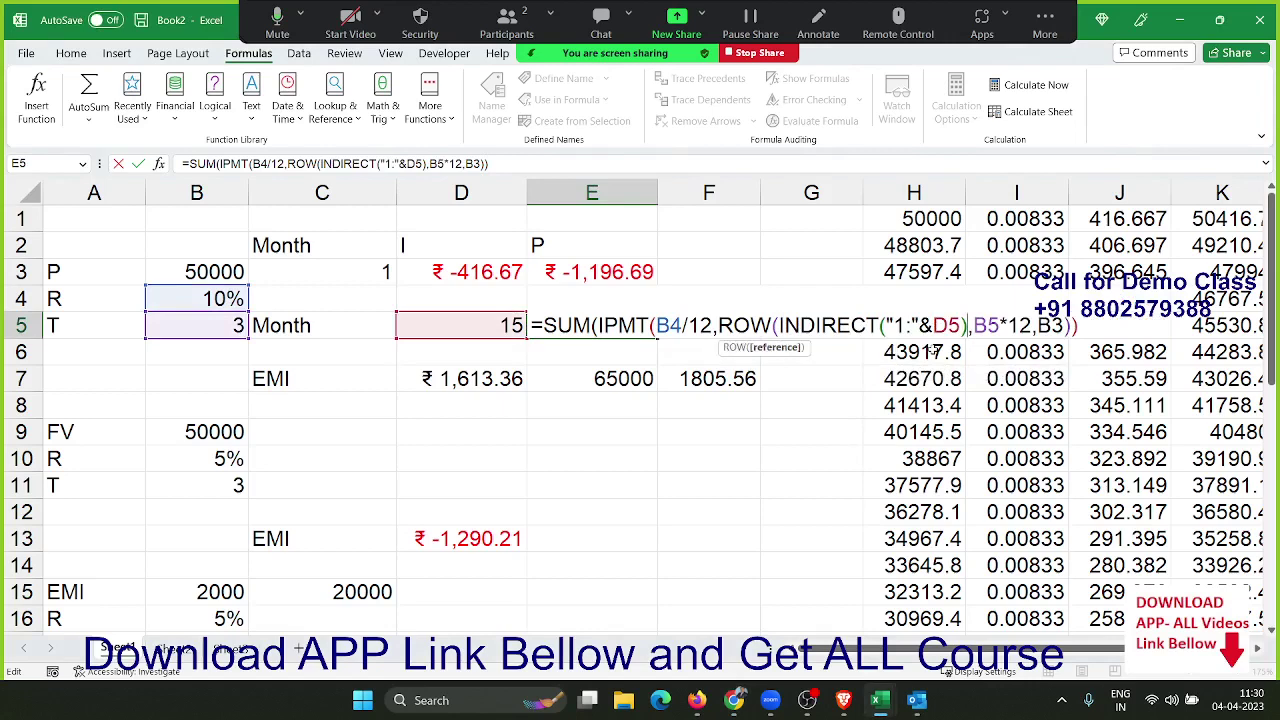
type(")")
key("Return")
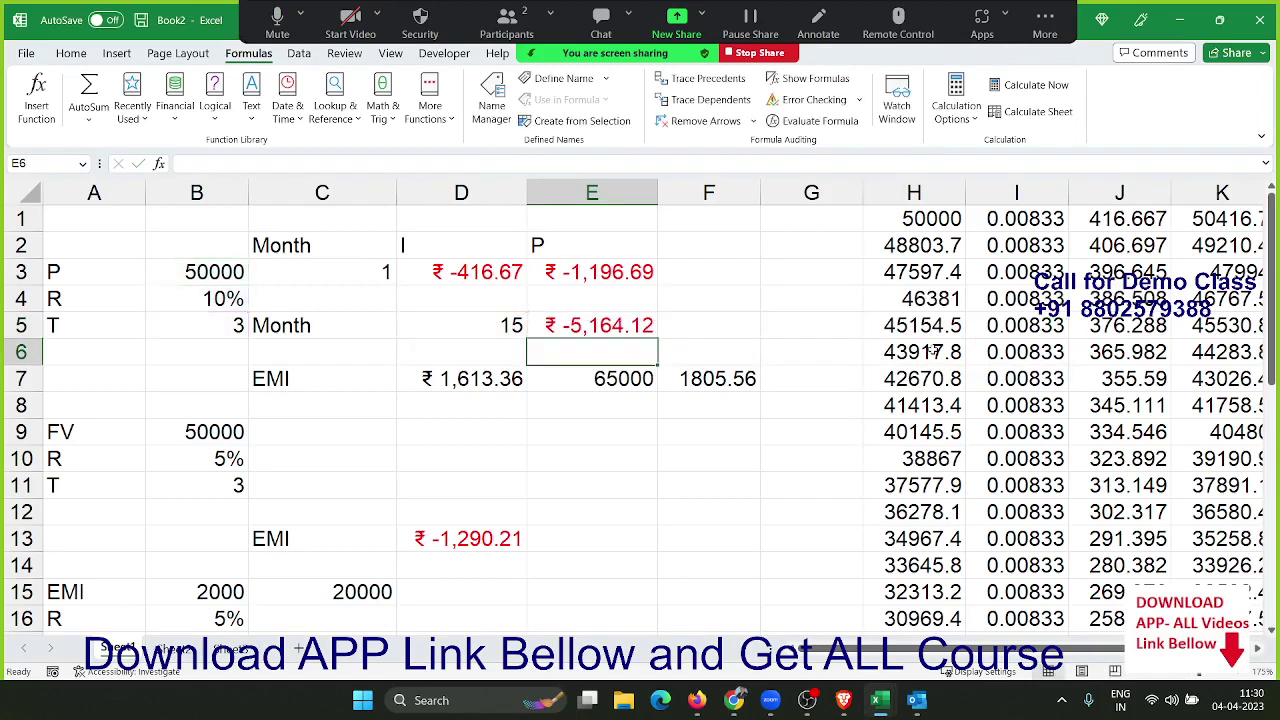
key("Up")
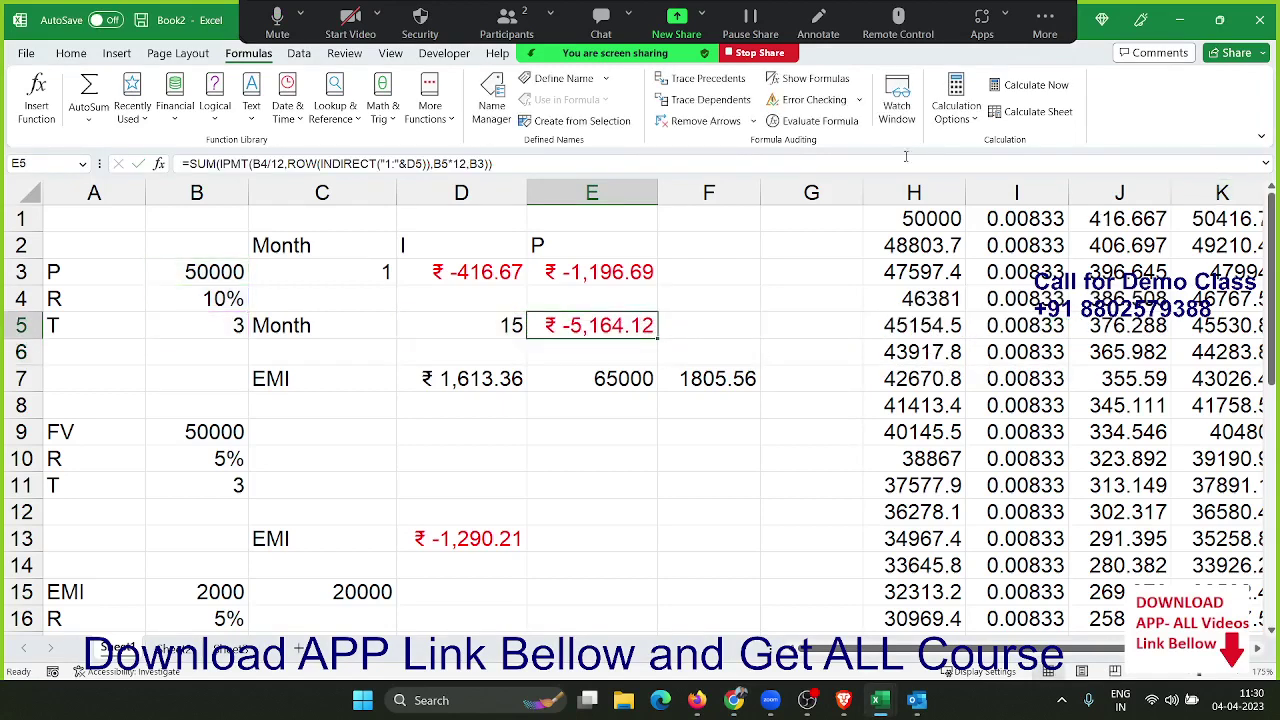
left_click(835, 122)
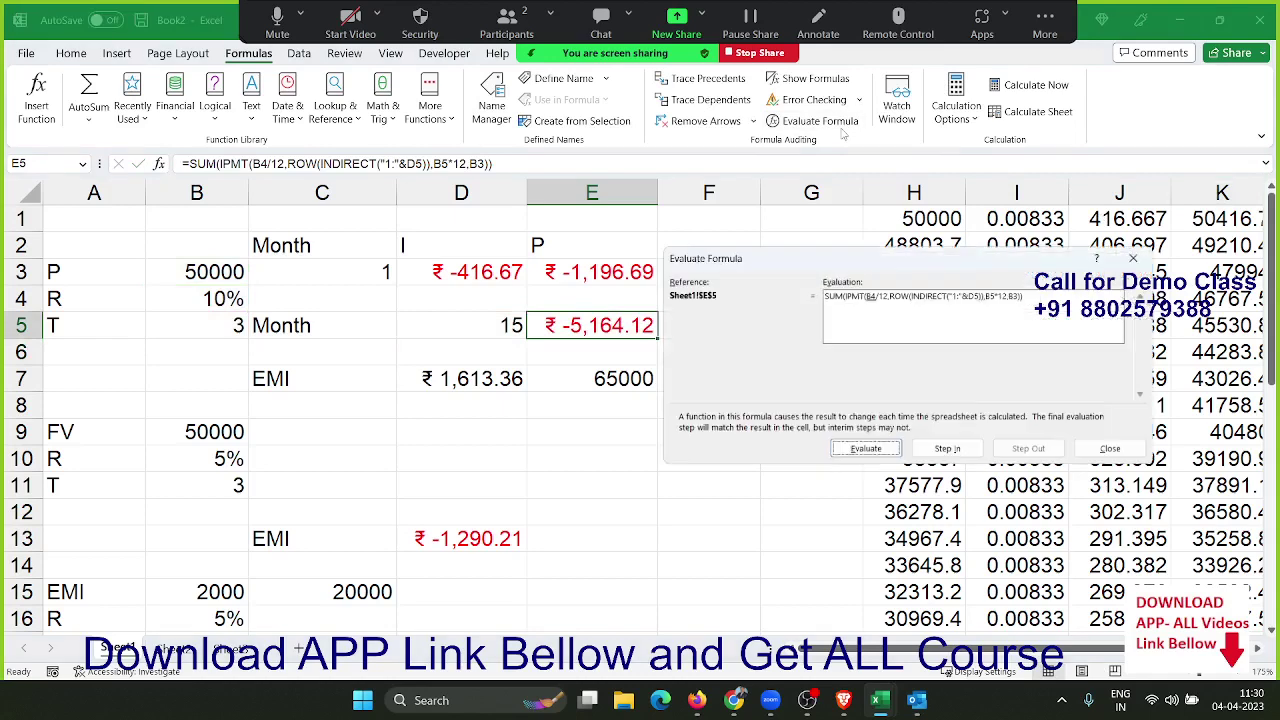
left_click(860, 455)
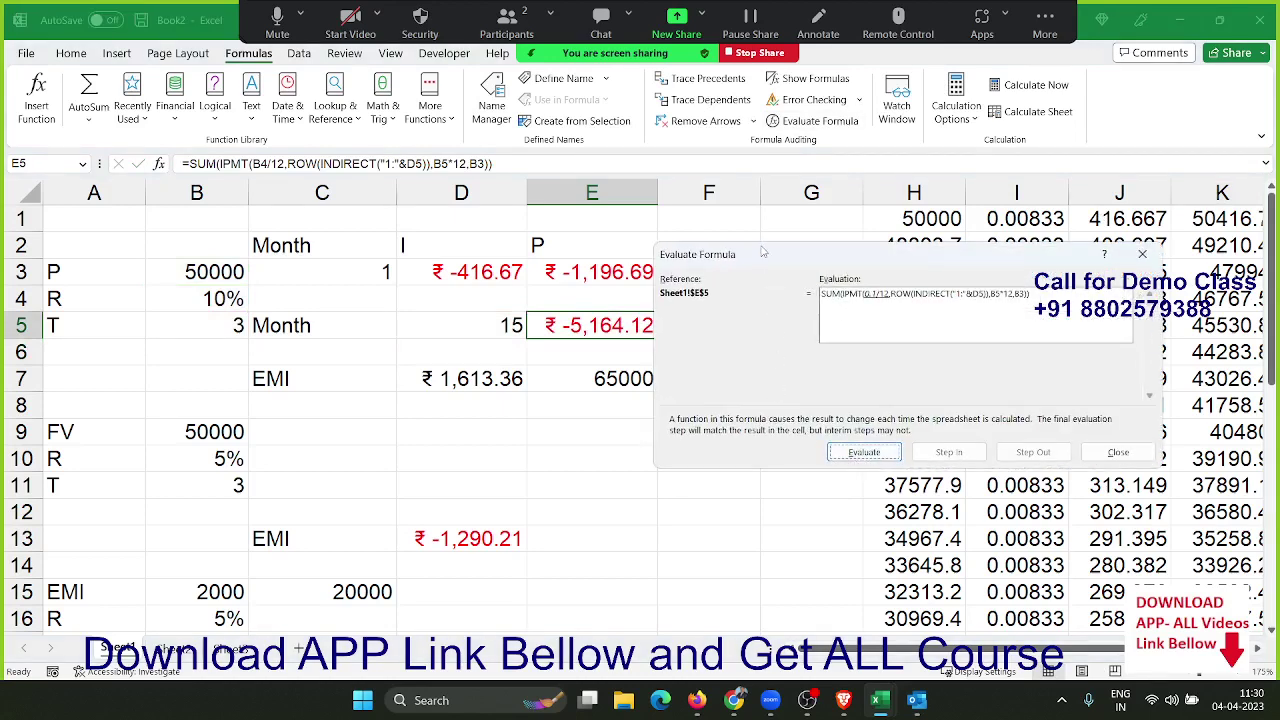
left_click_drag(765, 252, 604, 364)
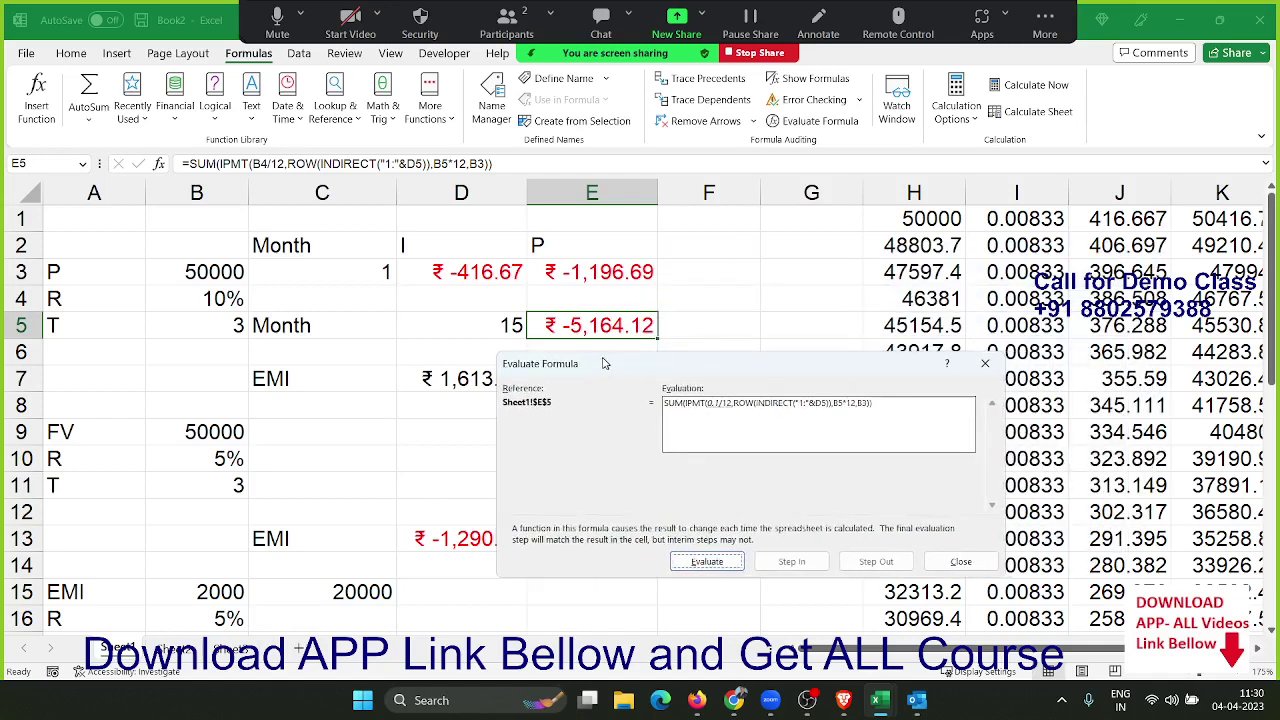
left_click(704, 563)
left_click(704, 563)
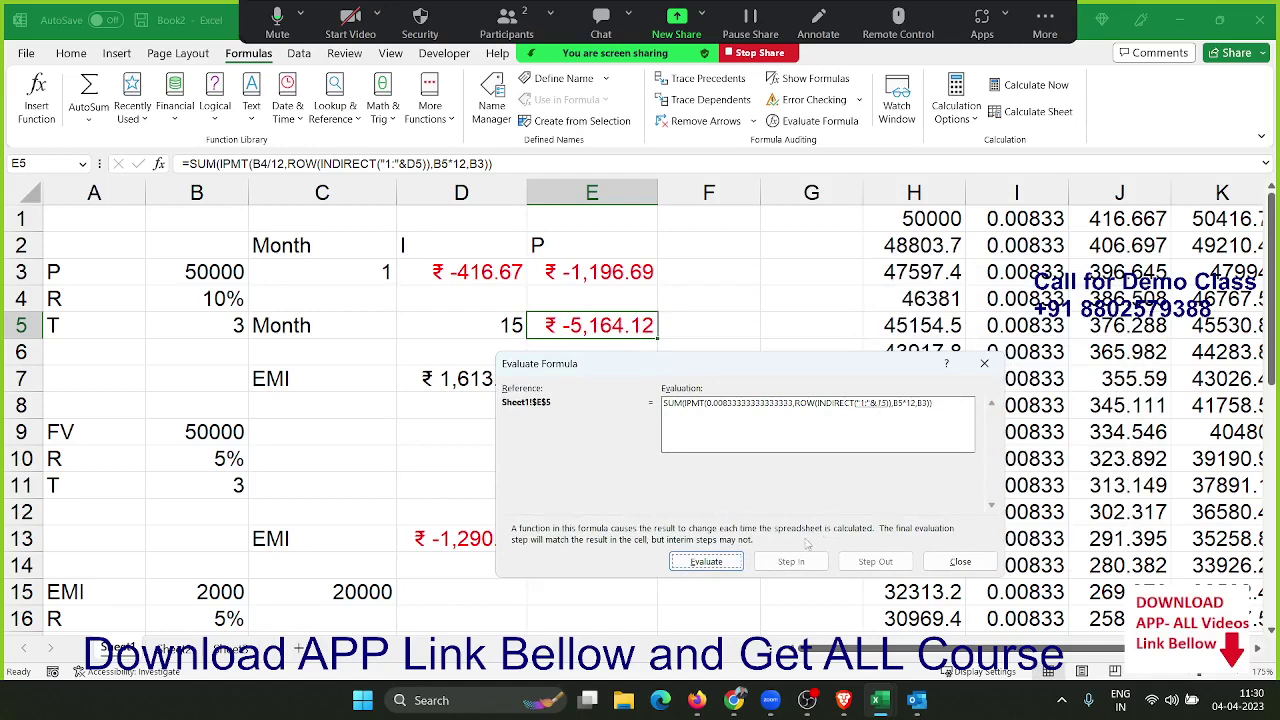
left_click(876, 404)
left_click(726, 557)
left_click(701, 563)
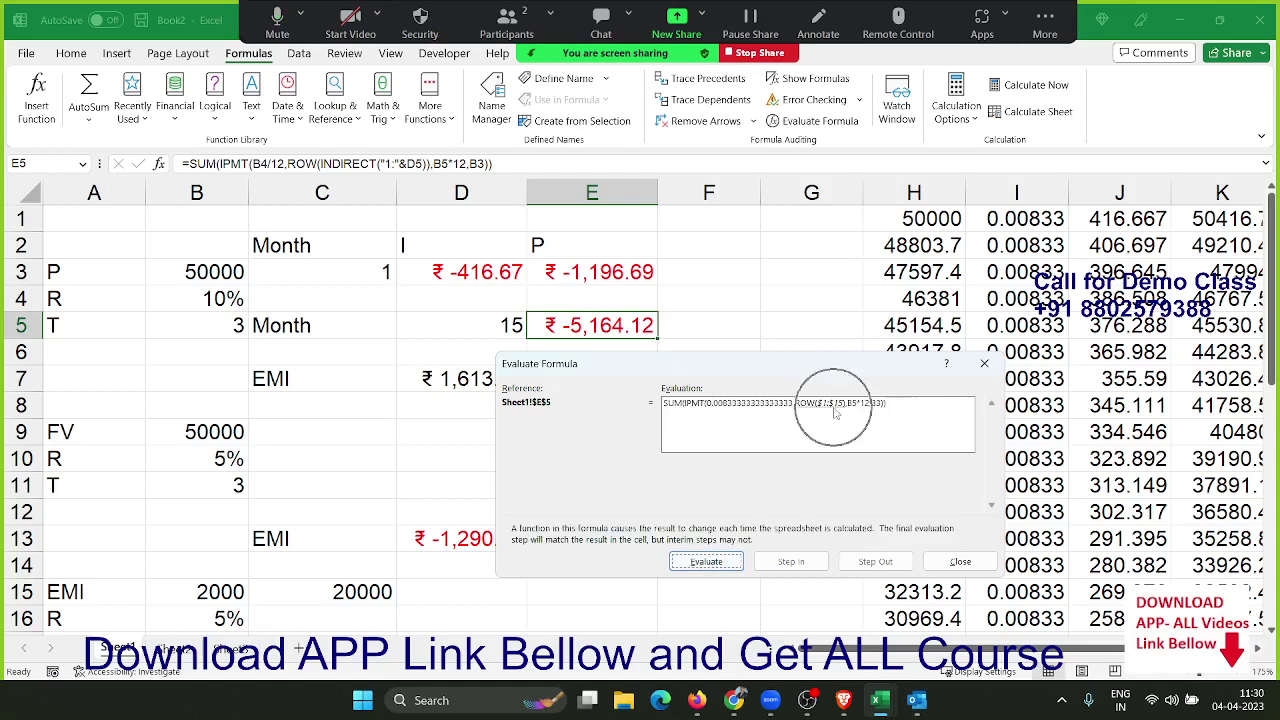
left_click(736, 561)
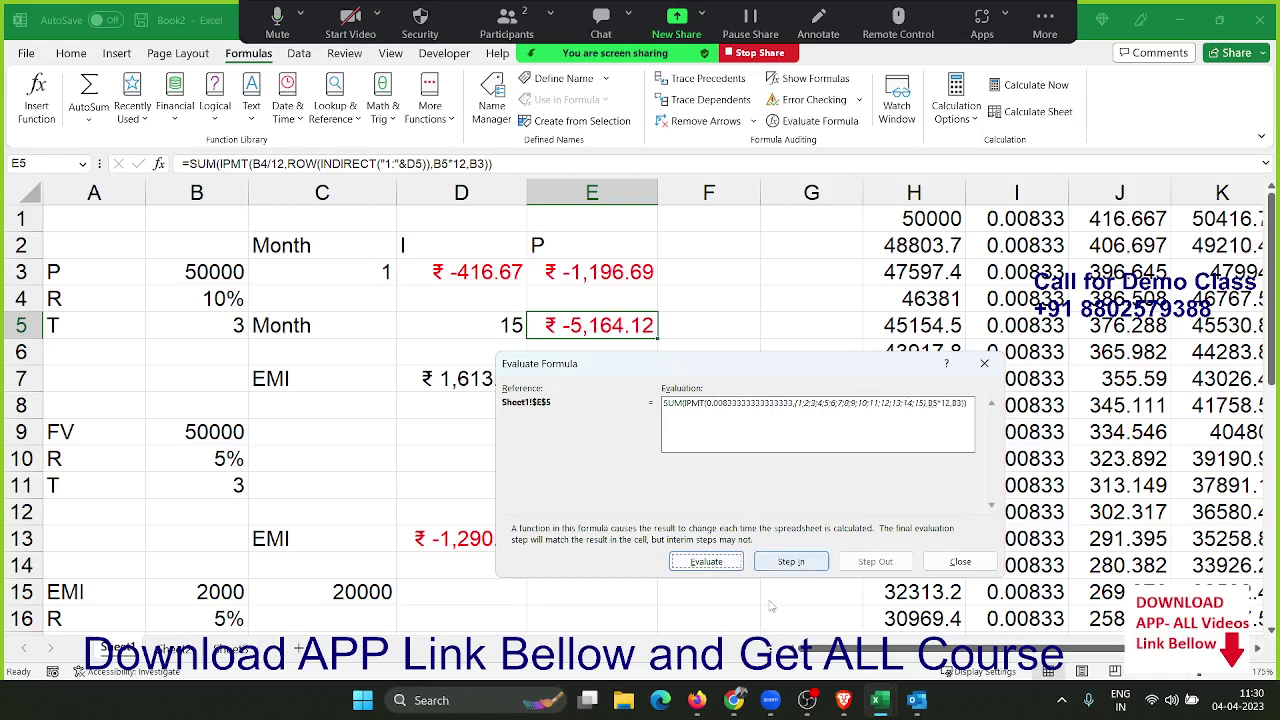
left_click(720, 563)
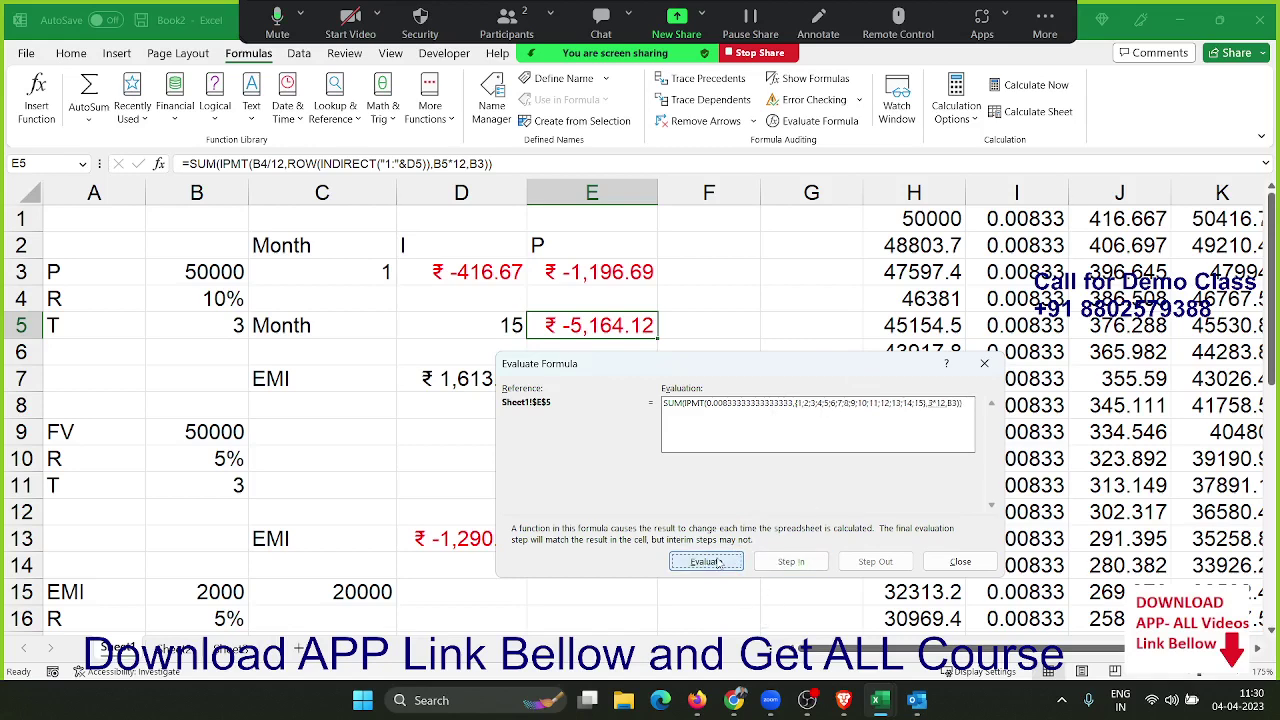
left_click(706, 563)
left_click(706, 563)
left_click(719, 563)
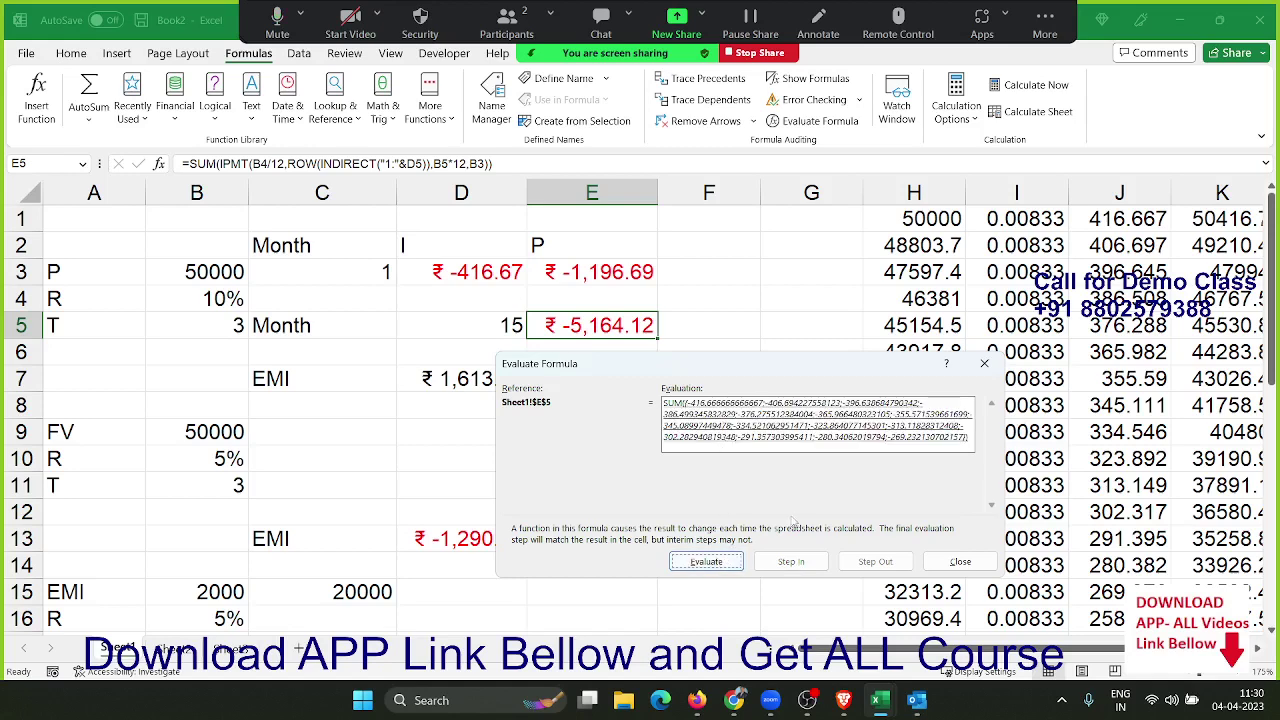
left_click(722, 563)
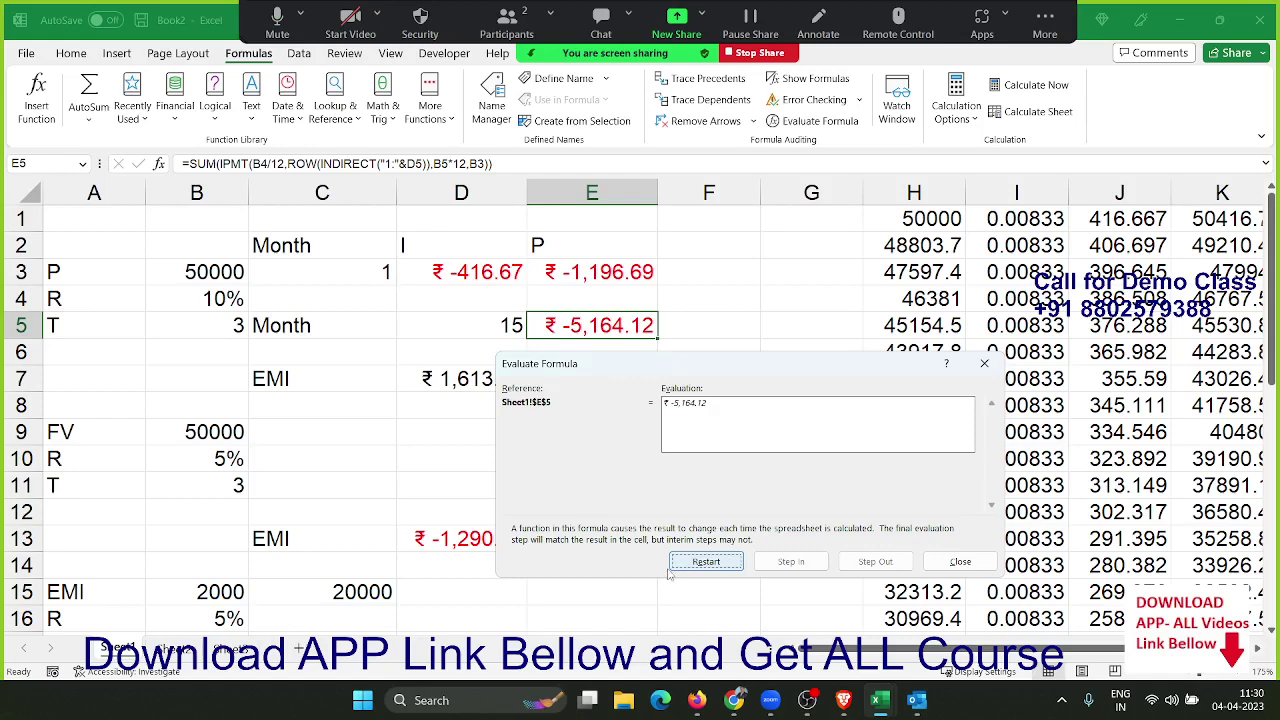
key("Escape")
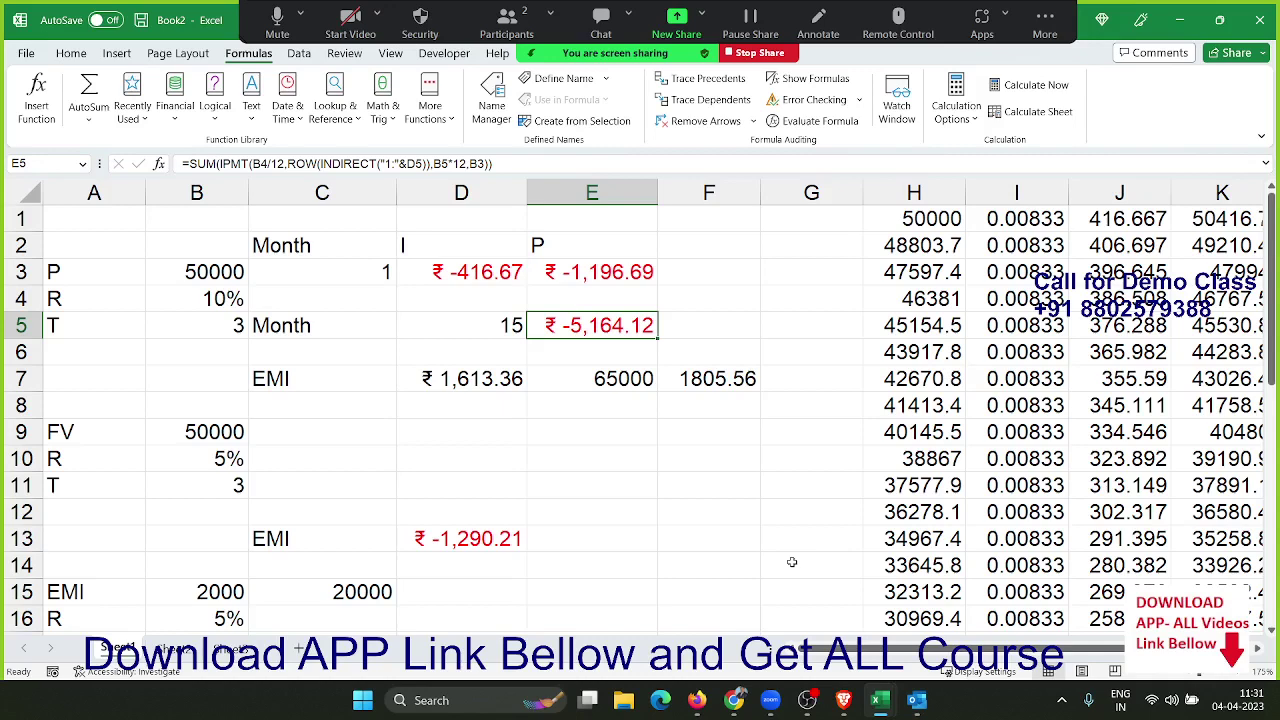
key("Left")
type("1")
key("Return")
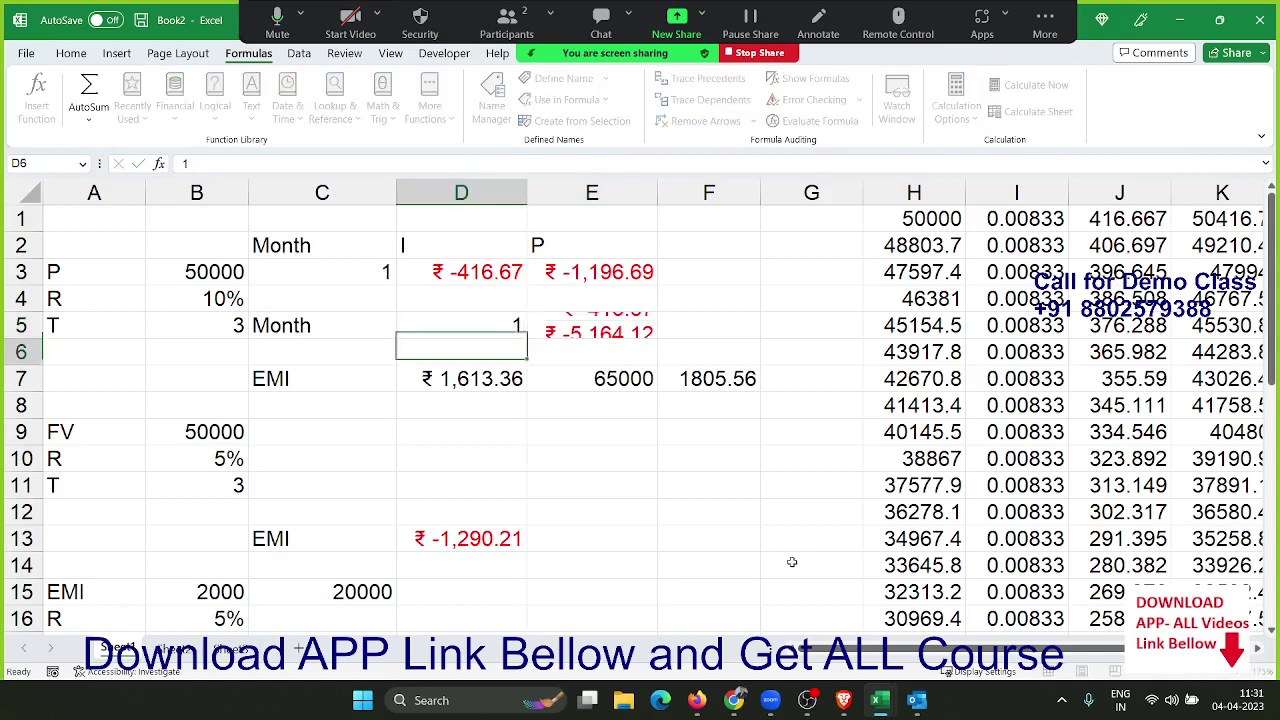
key("Up")
type("2")
key("Return")
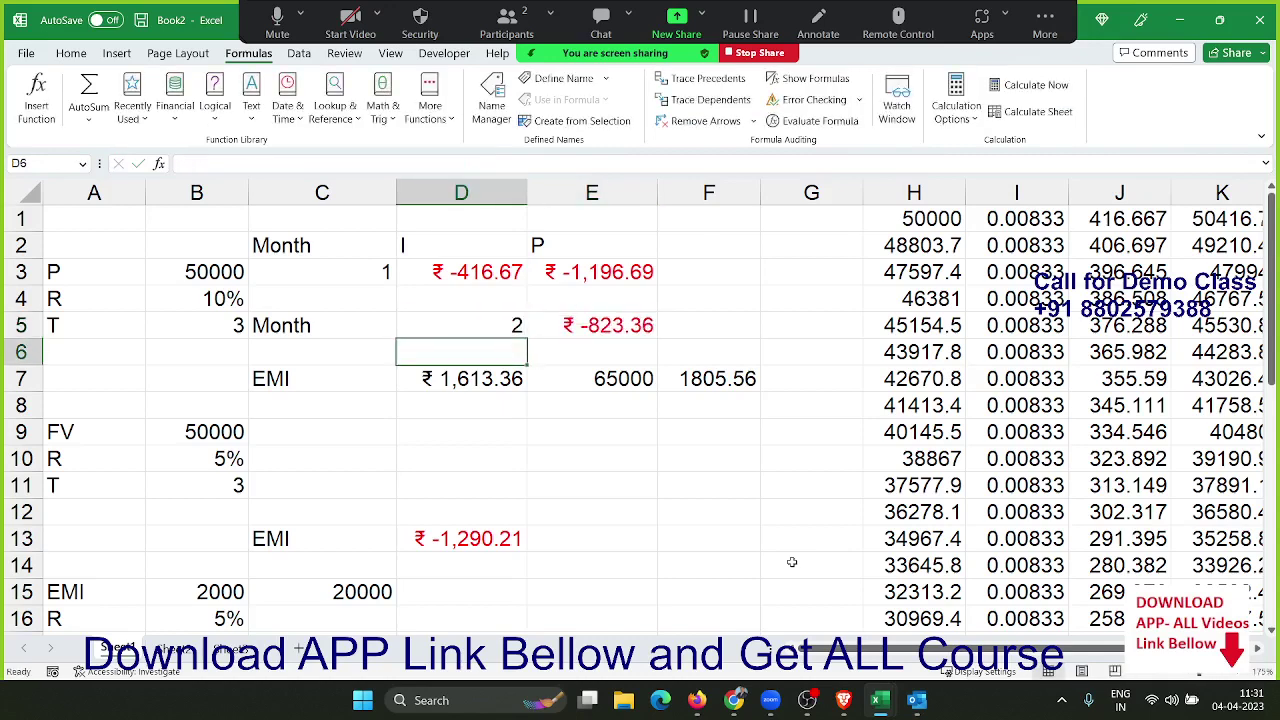
key("Up")
type("18")
key("Return")
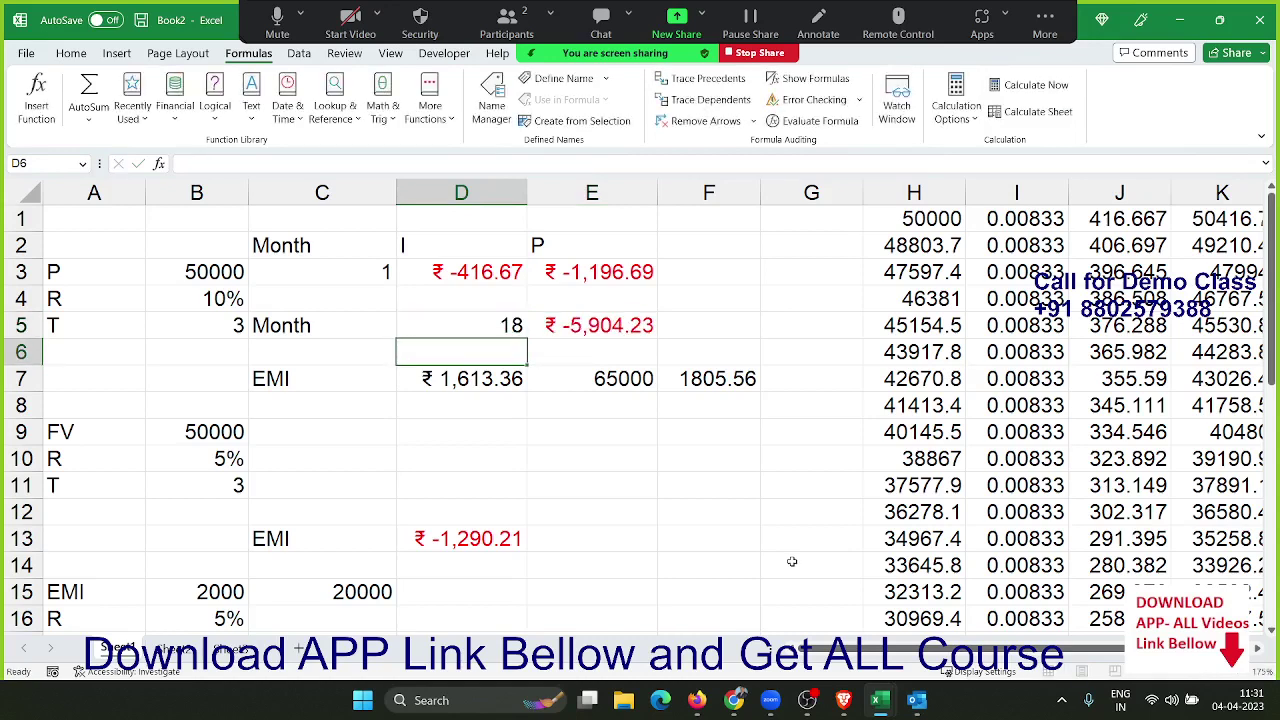
key("Right")
key("Up")
key("F2")
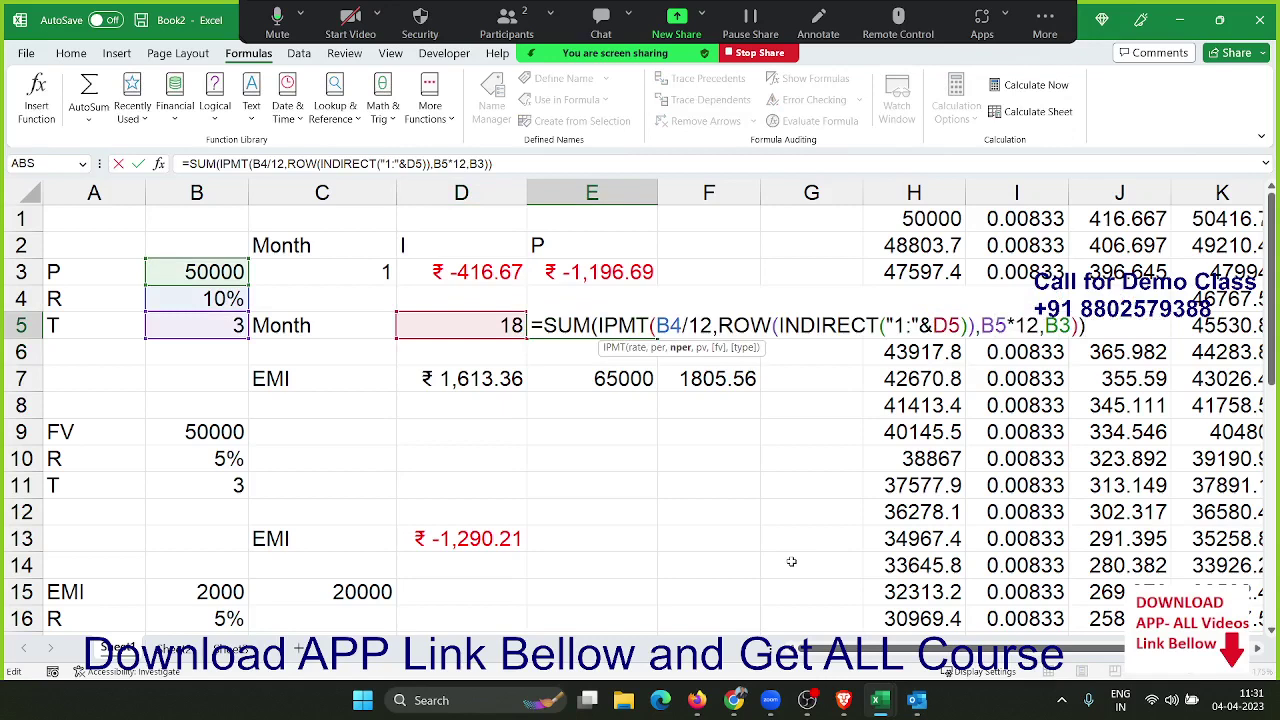
key("Left")
key("Left")
key("Left")
key("shift+Left")
key("shift+Left")
key("shift+Left")
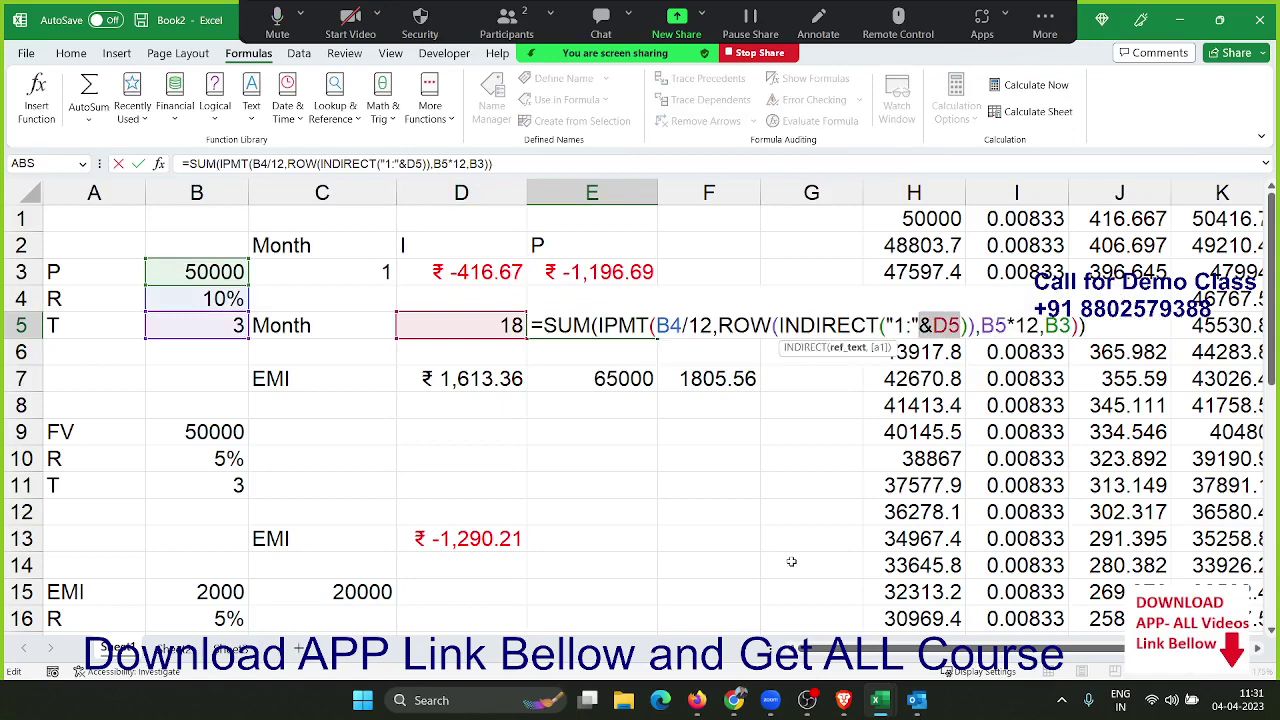
key("shift+Left")
key("Right")
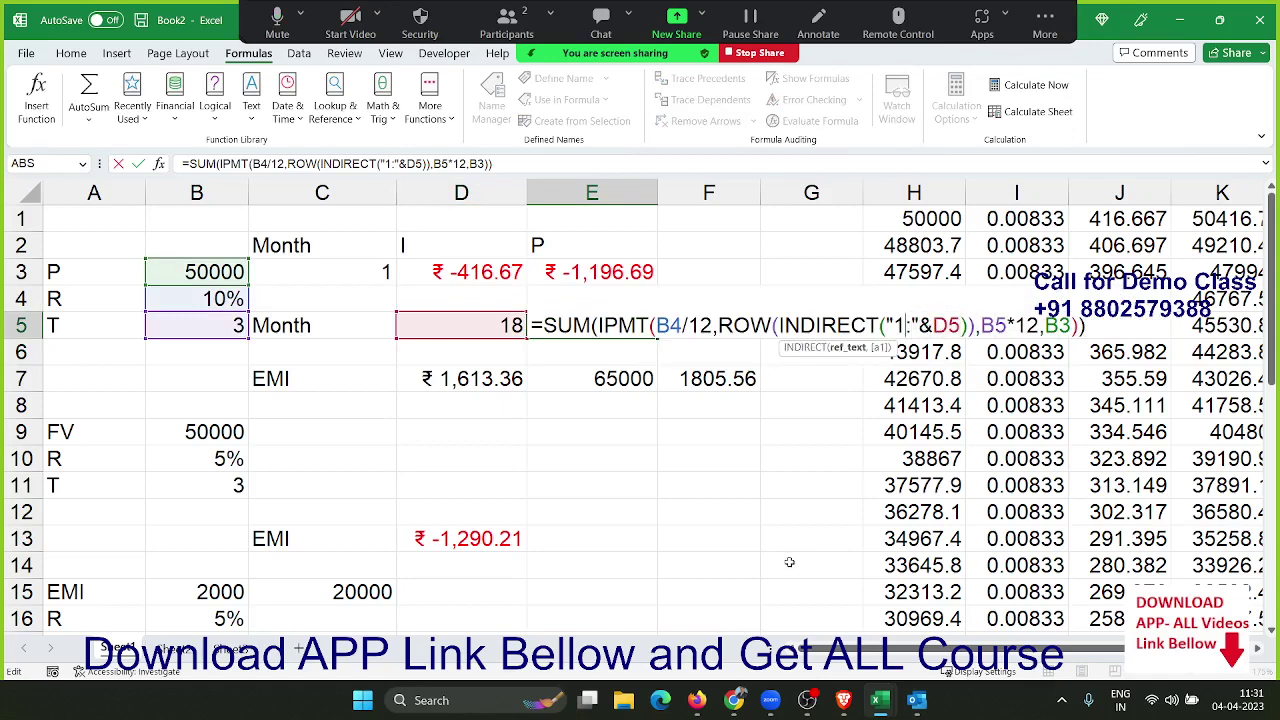
key("Right")
key("shift+Left")
- Strip the quotes so E5's argument reads INDIRECT(1:&D5) and try to commit it
key("BackSpace")
key("Left")
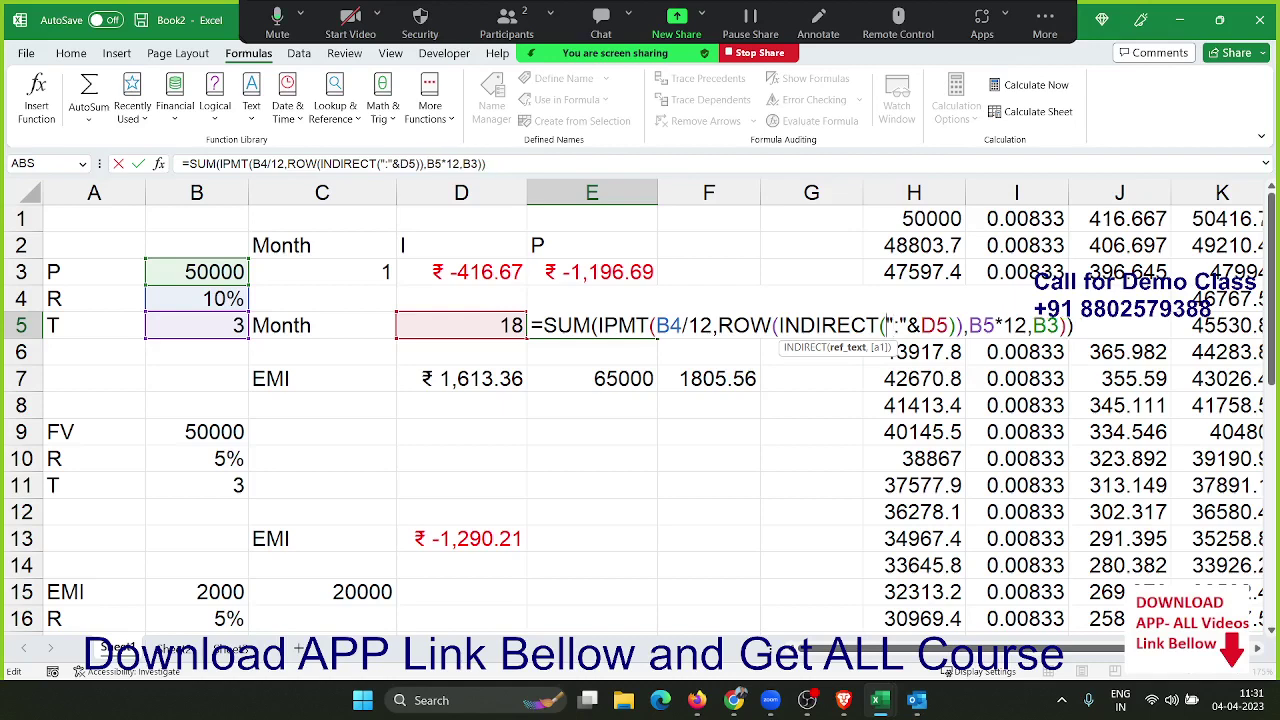
type("1&")
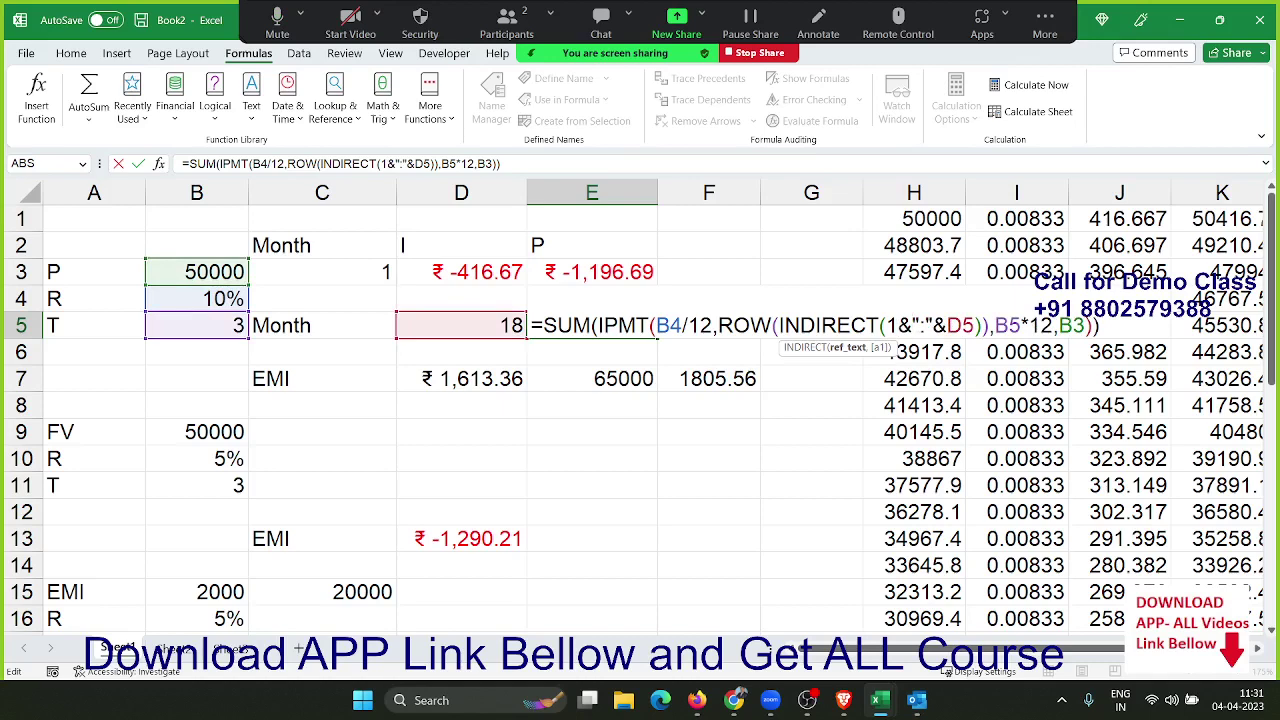
key("BackSpace")
key("BackSpace")
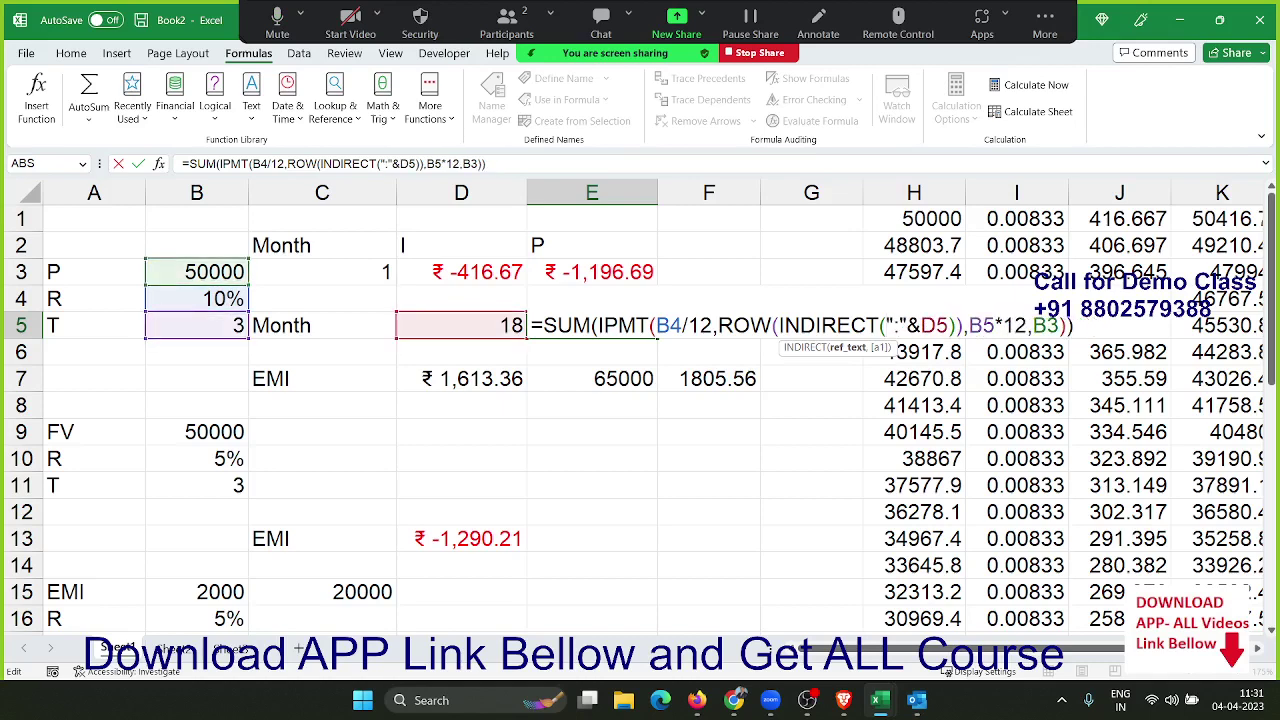
type("1")
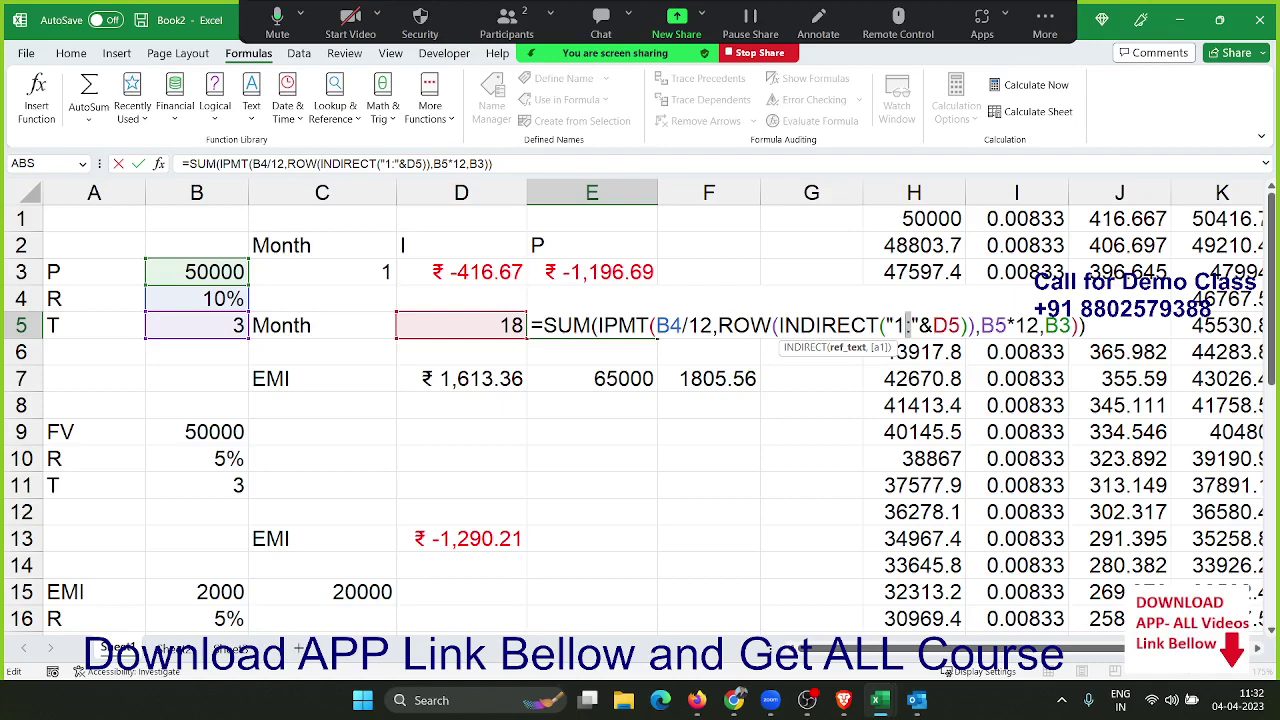
key("Left")
key("BackSpace")
key("Delete")
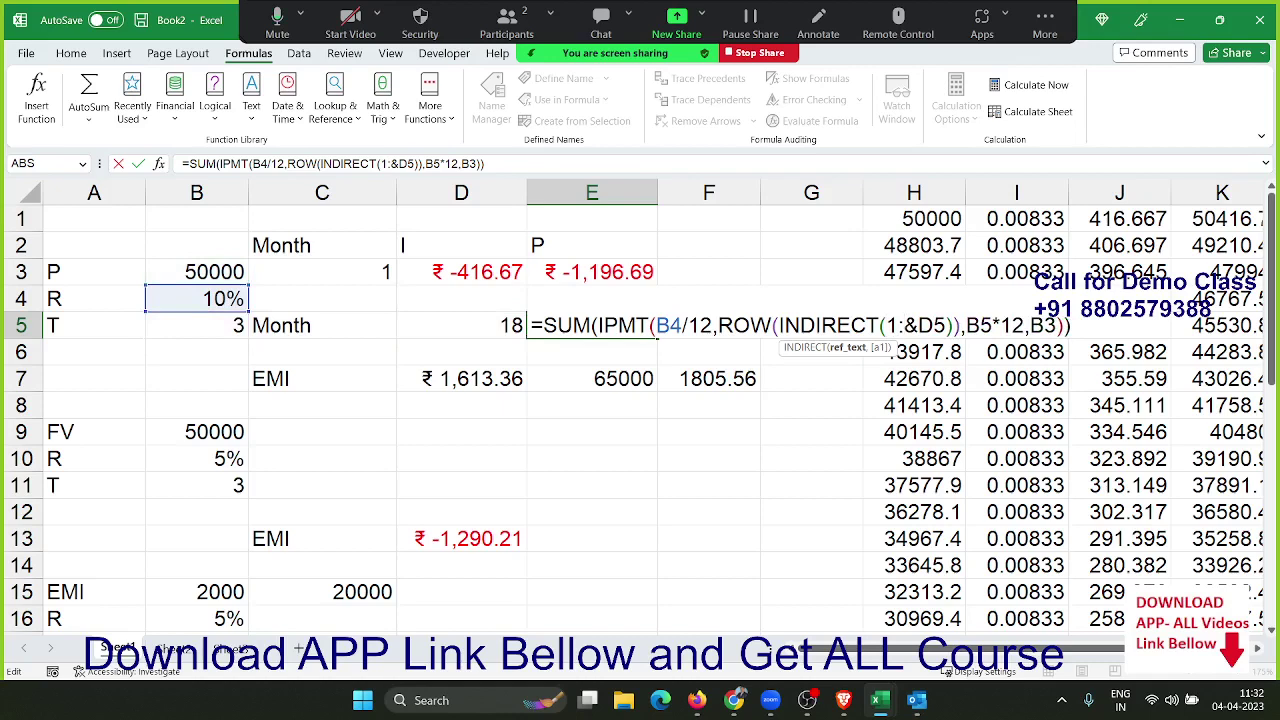
key("Return")
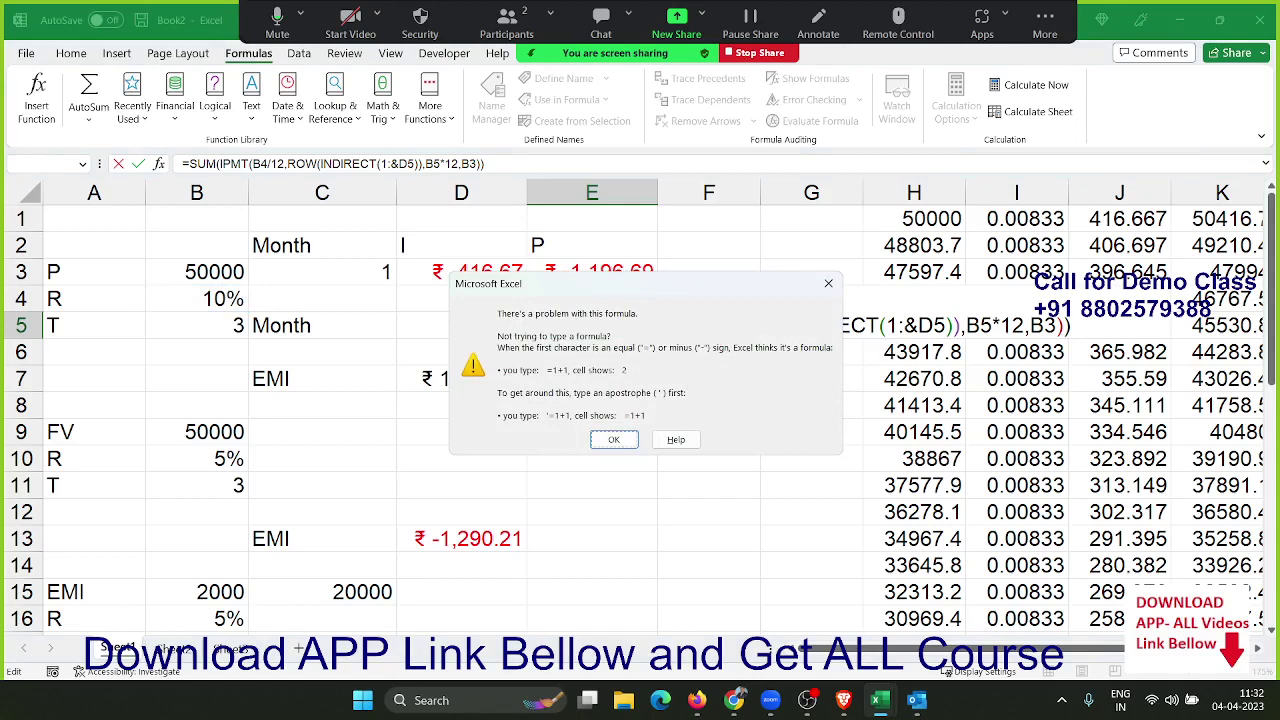
- Dismiss the formula warning and retype "1:" so the argument reads INDIRECT("1:"&D5) again
key("Return")
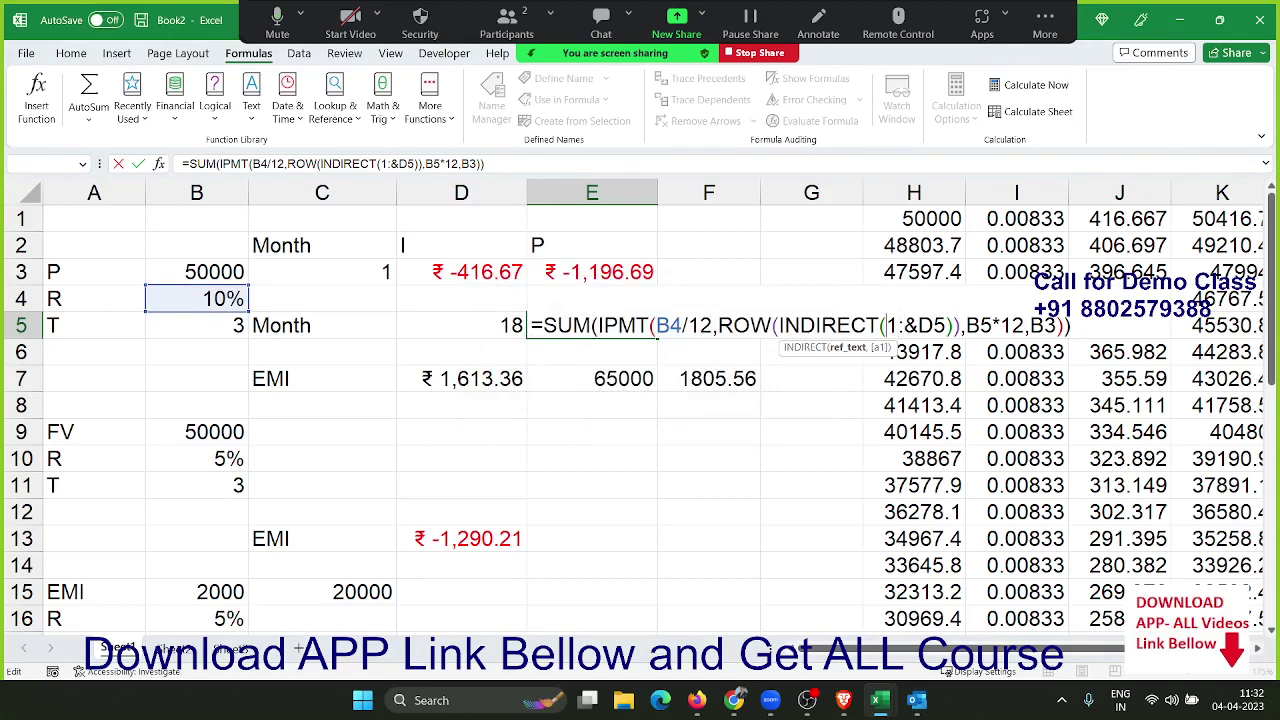
type("\"1:")
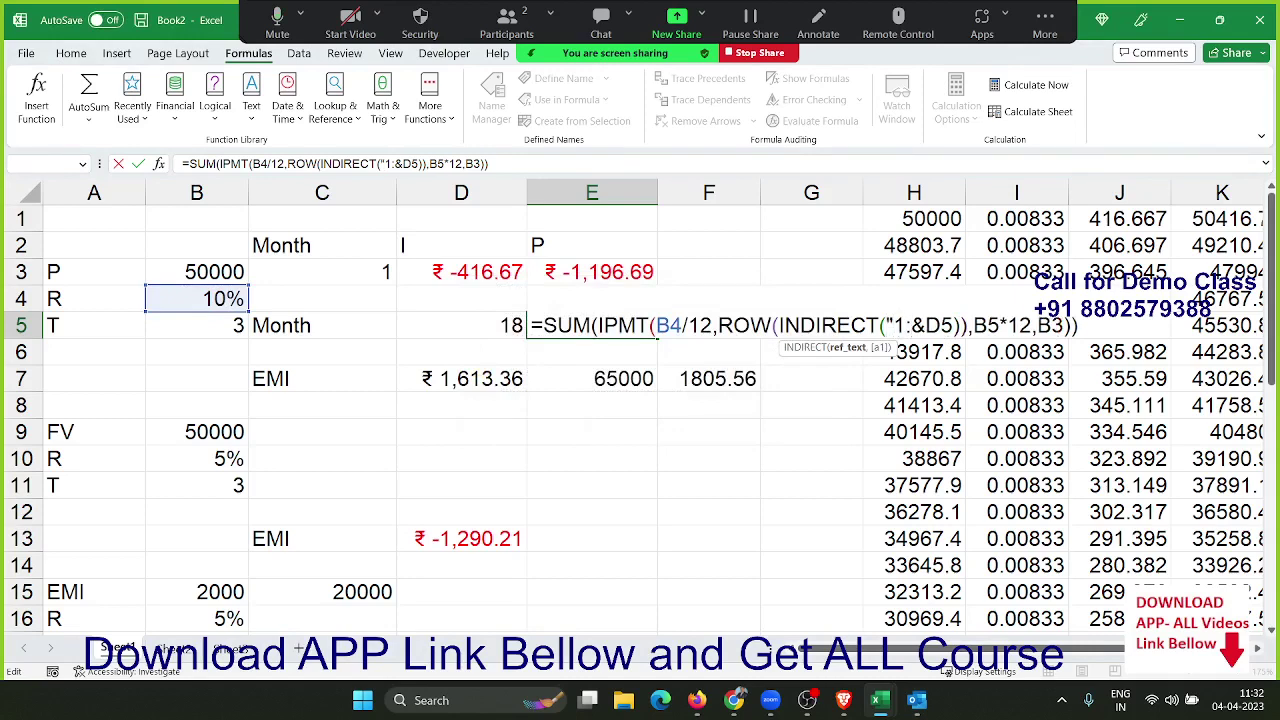
type("\"")
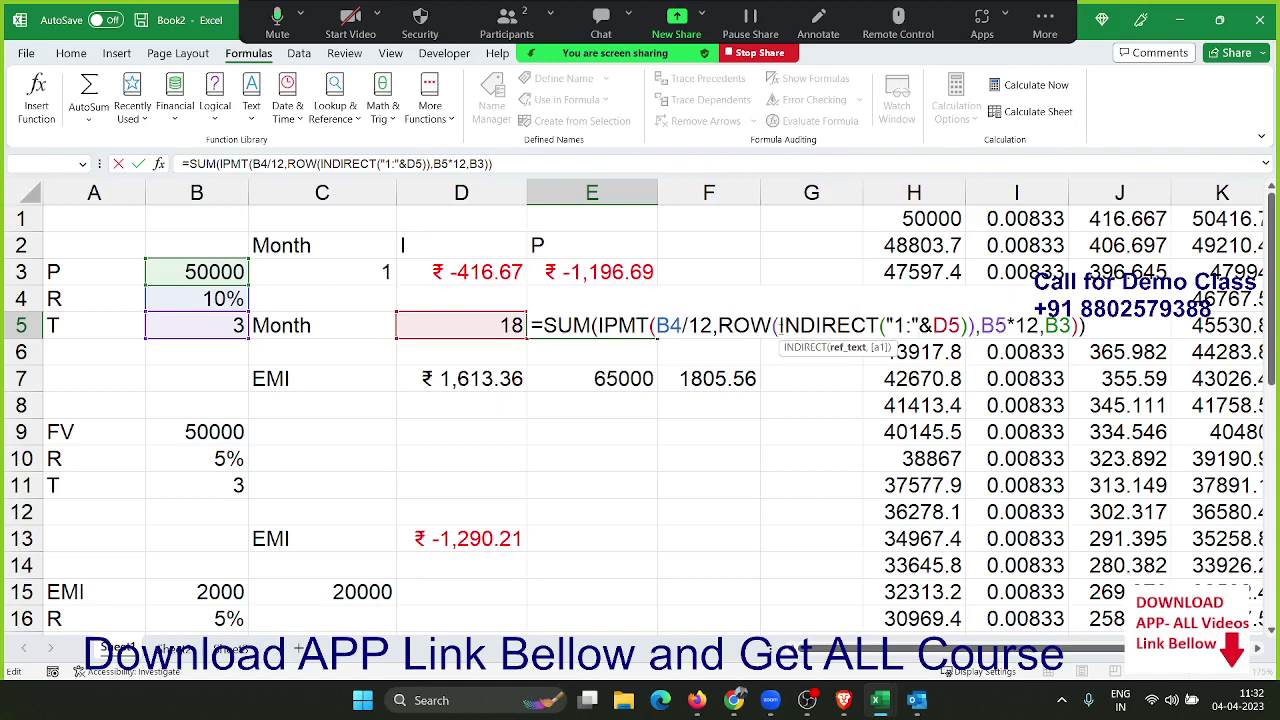
- Replace the INDIRECT expression with 1:18, then swap ROW(1:18) for the array {1,2,3,4,5,6}
left_click_drag(781, 325, 966, 333)
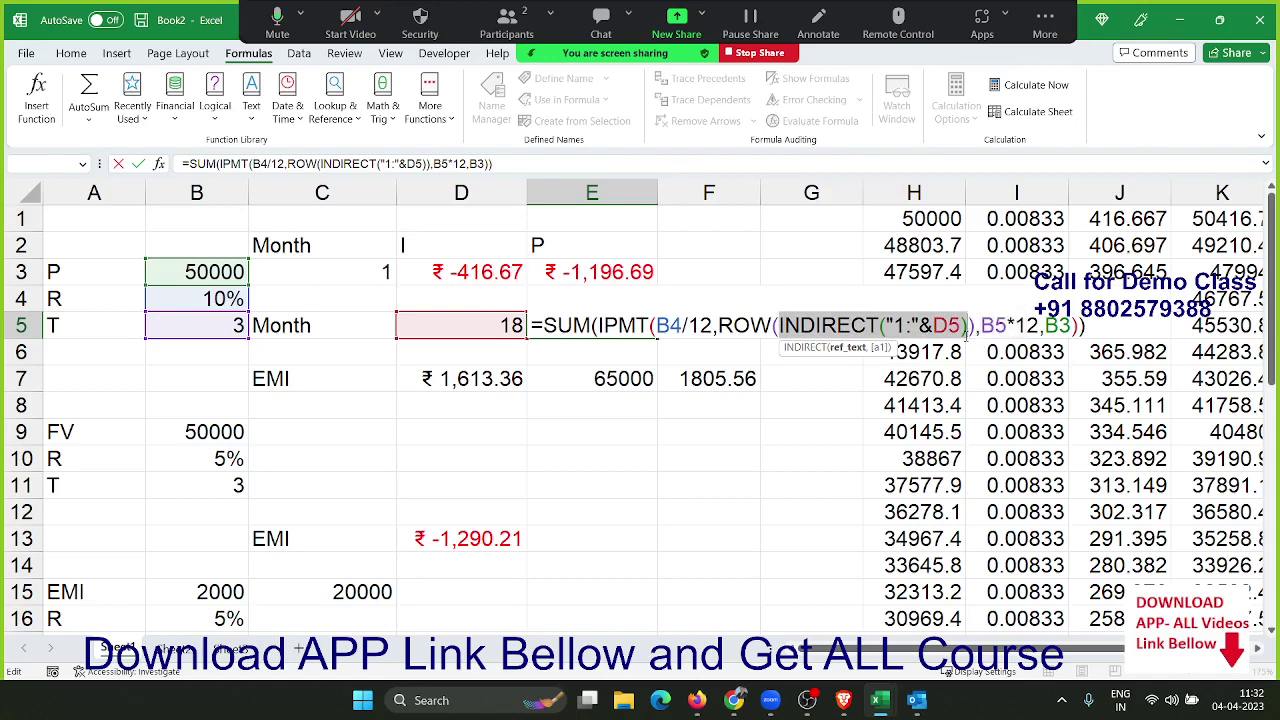
type("1")
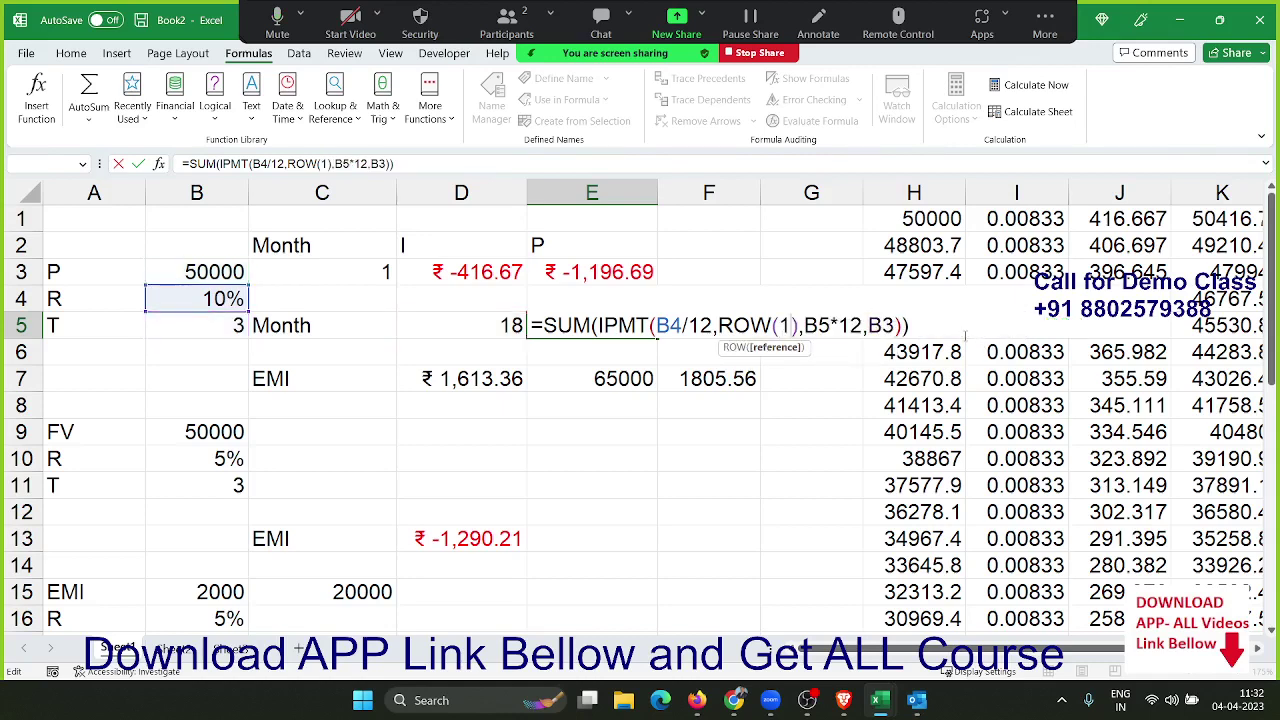
type(":18")
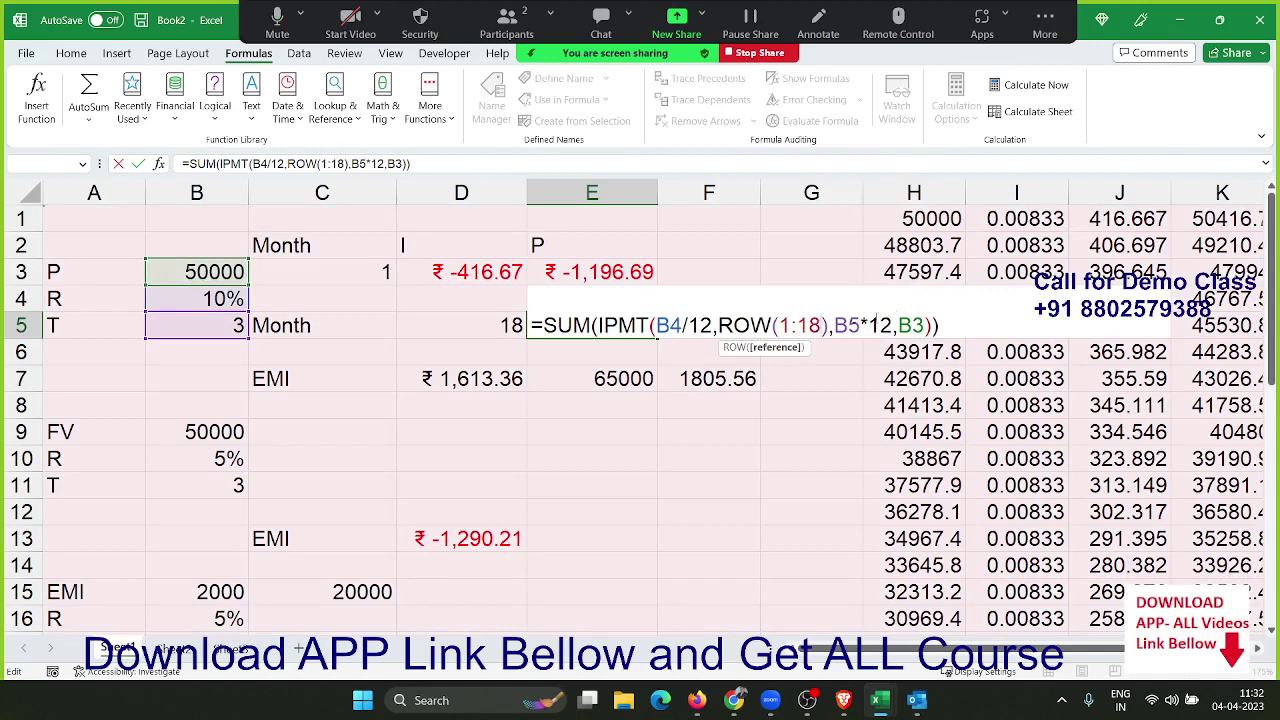
left_click_drag(797, 325, 820, 325)
left_click(821, 325)
left_click_drag(828, 325, 718, 325)
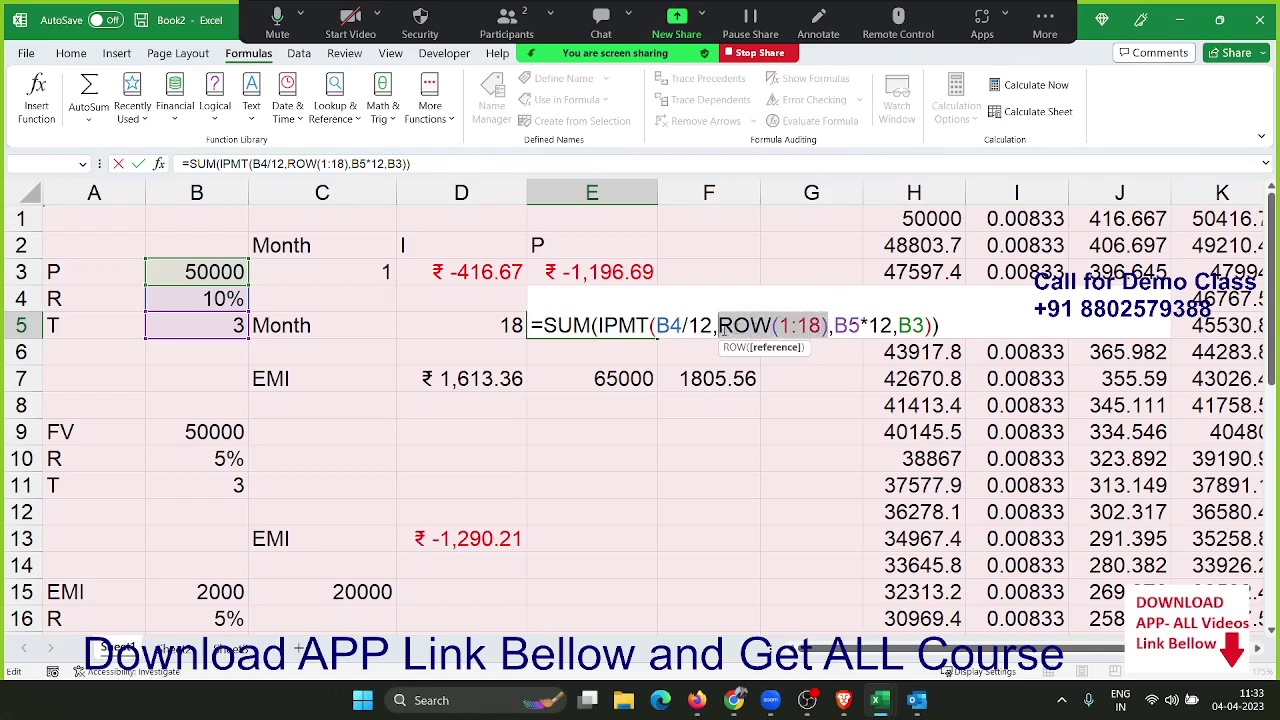
type("{")
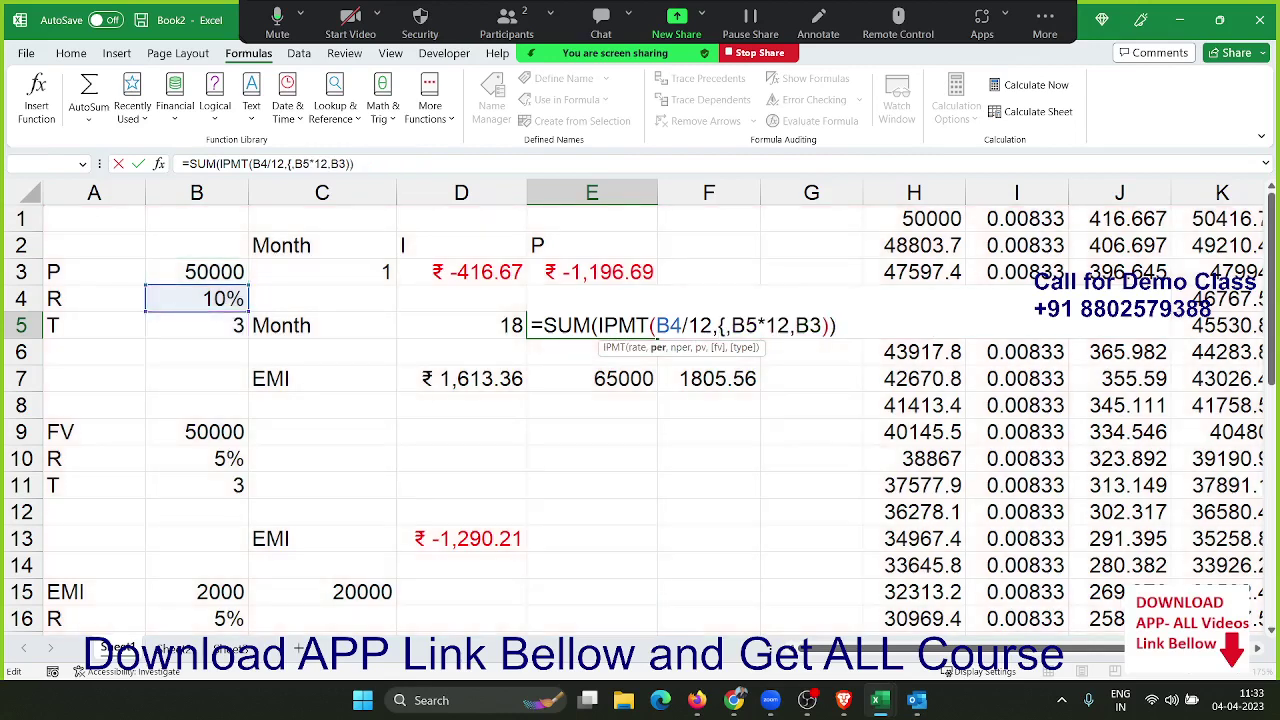
type("1,2,3")
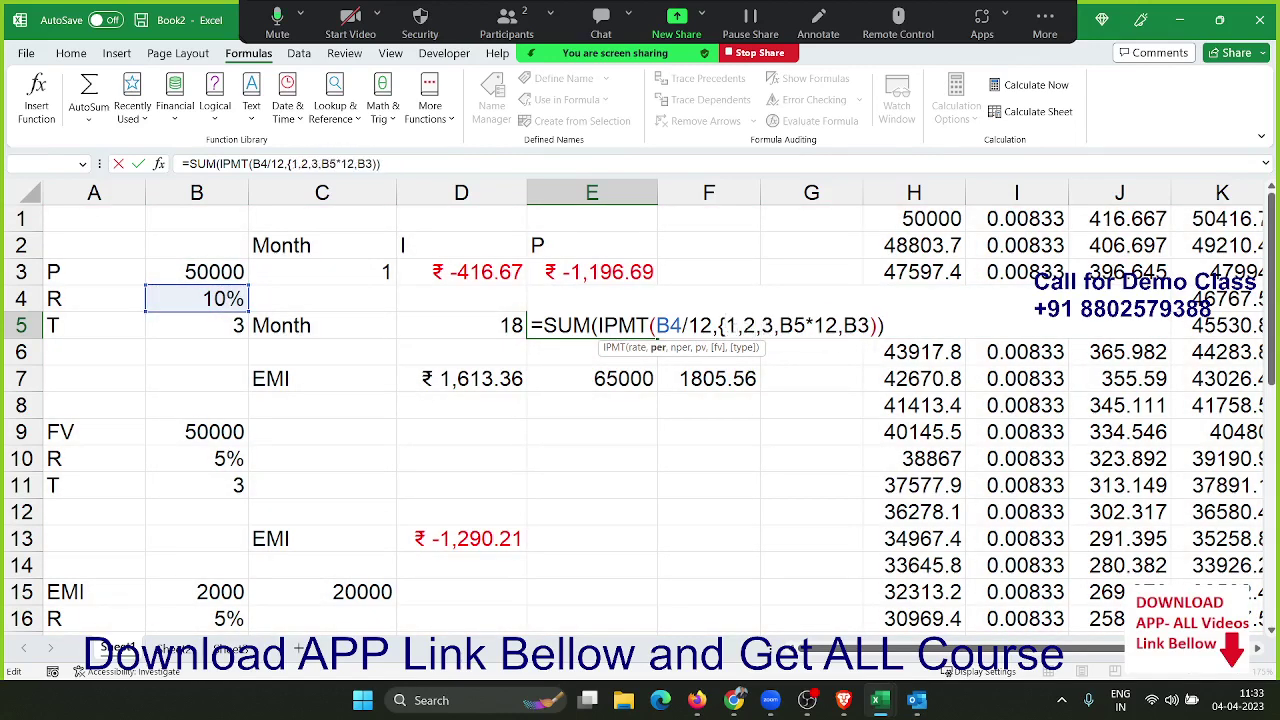
type(",4,5,6")
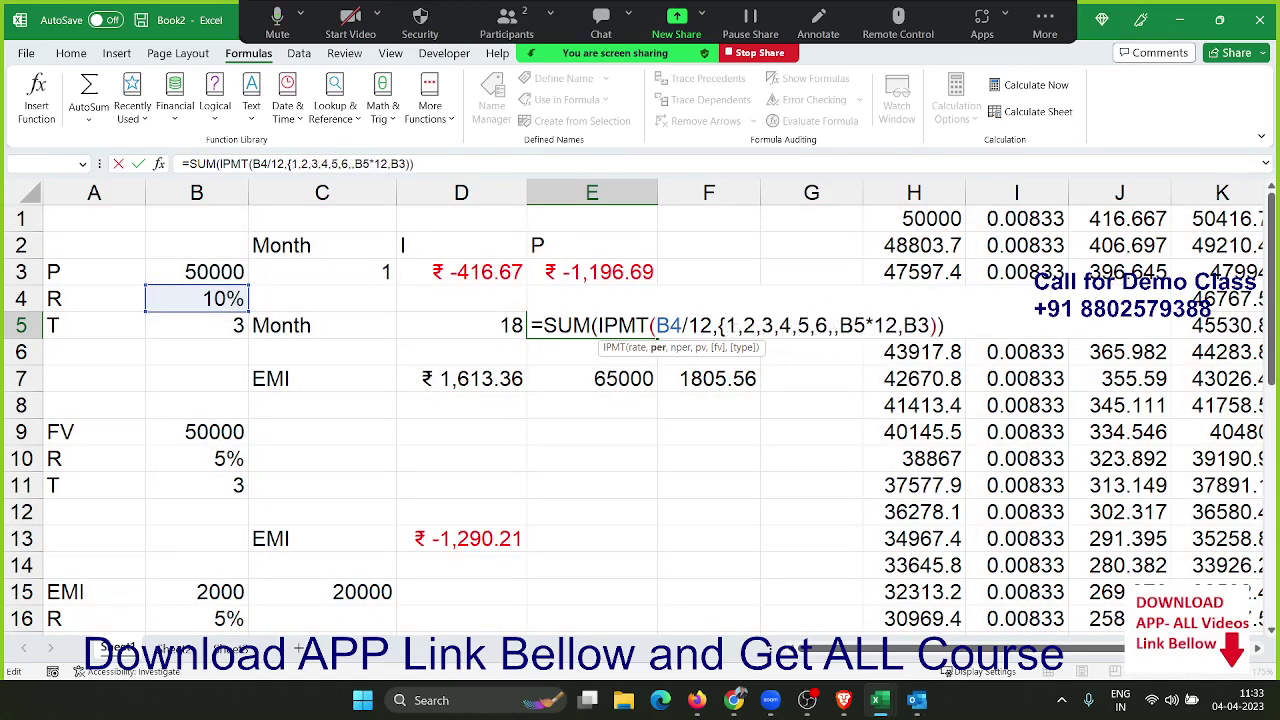
type("},")
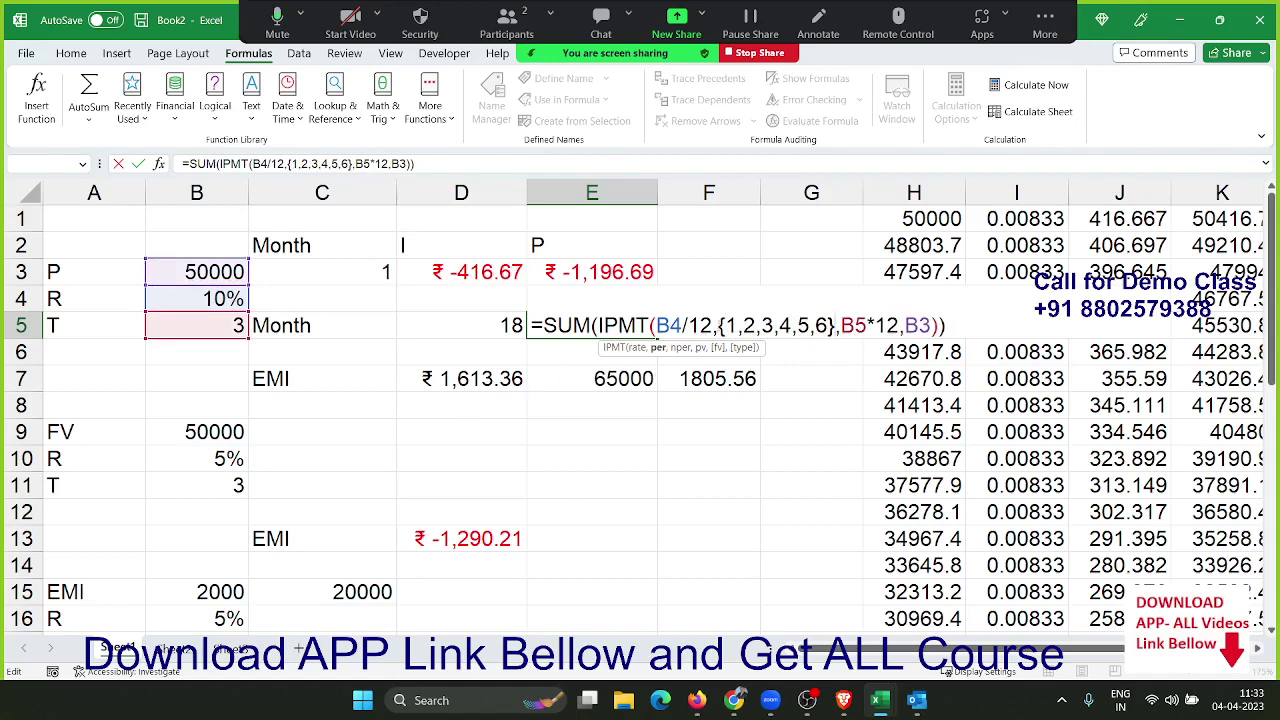
left_click_drag(716, 326, 834, 325)
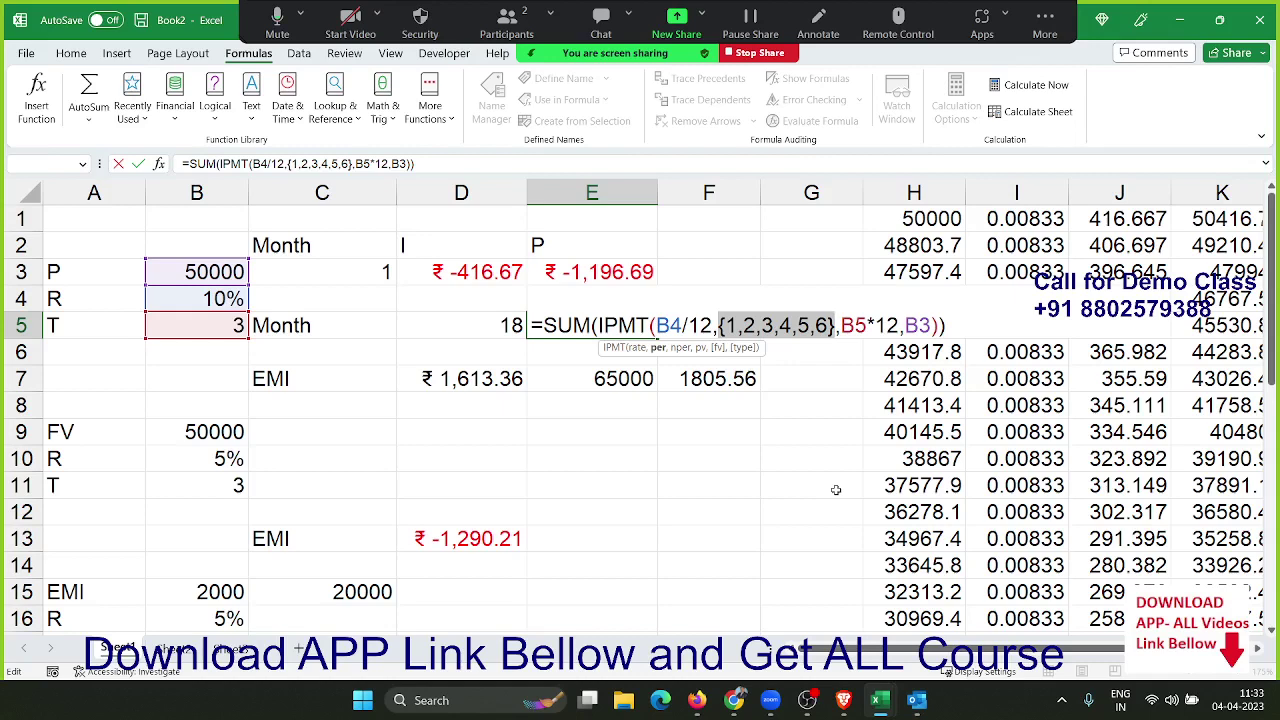
- Cancel the trial edits and recommit E5's ROW(INDIRECT("1:"&D5)) formula, totalling ₹ -5,904.23
key("Escape")
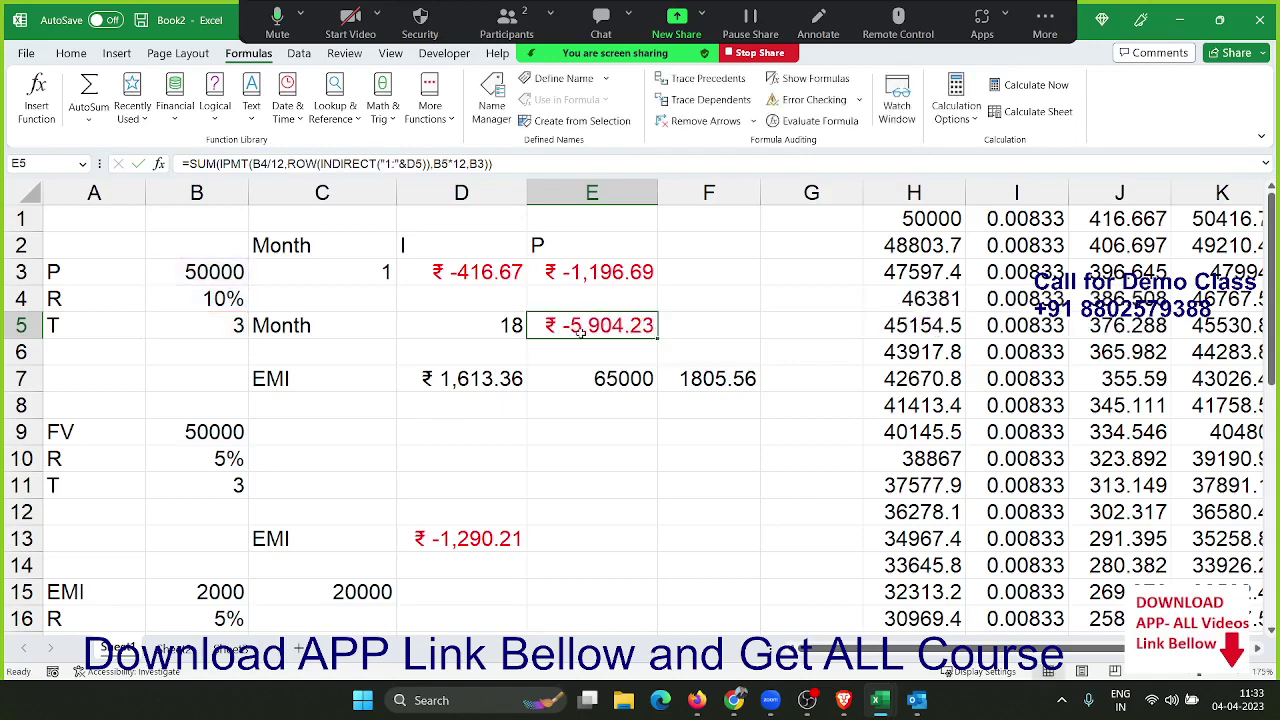
double_click(580, 332)
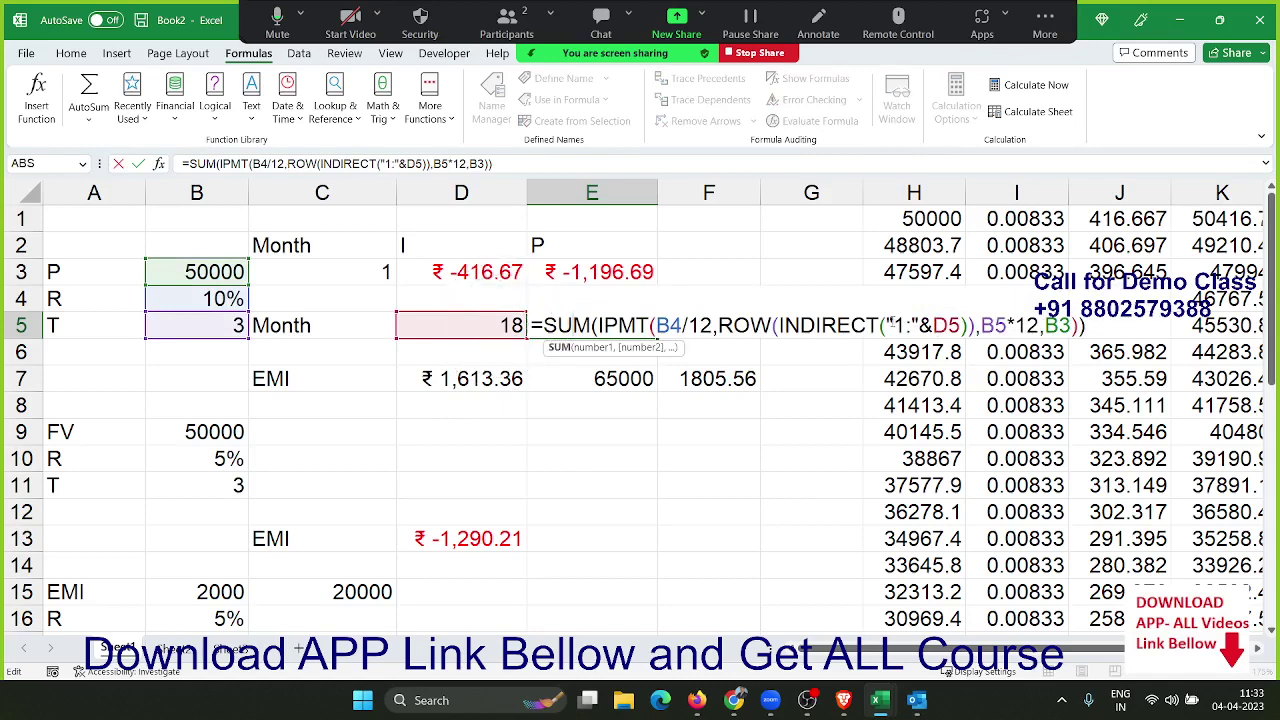
left_click_drag(890, 325, 955, 325)
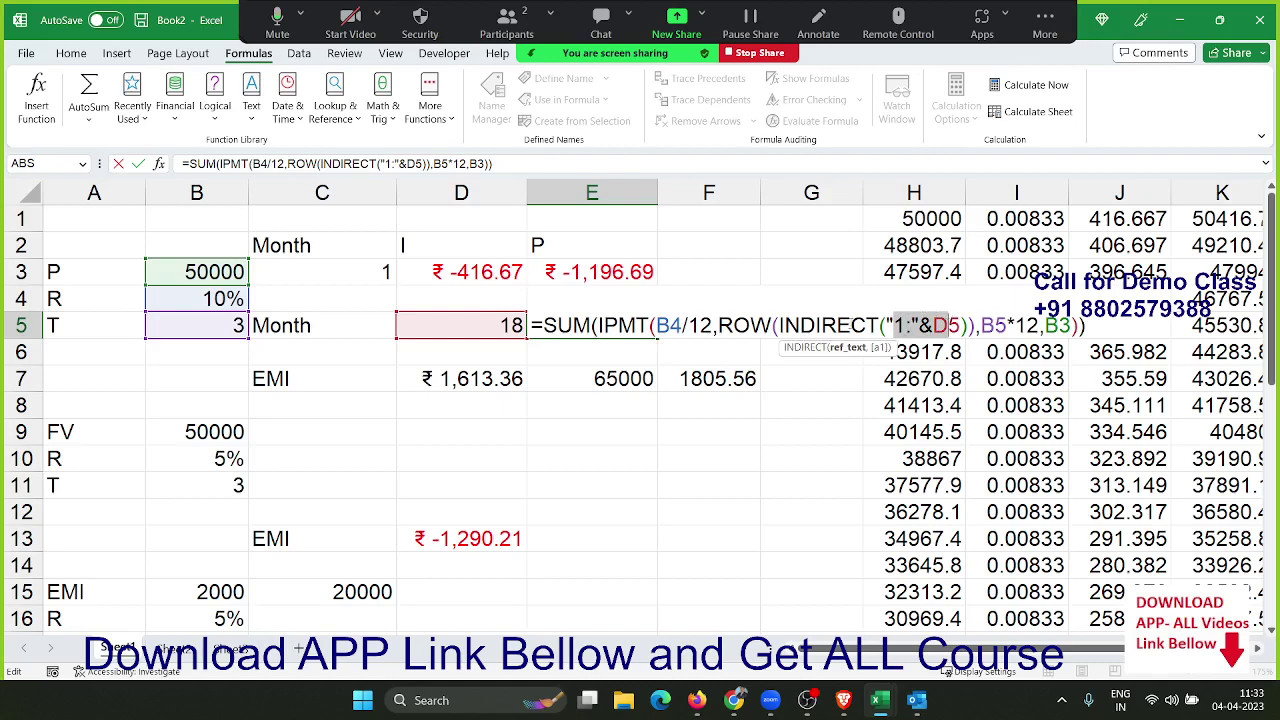
left_click(850, 325)
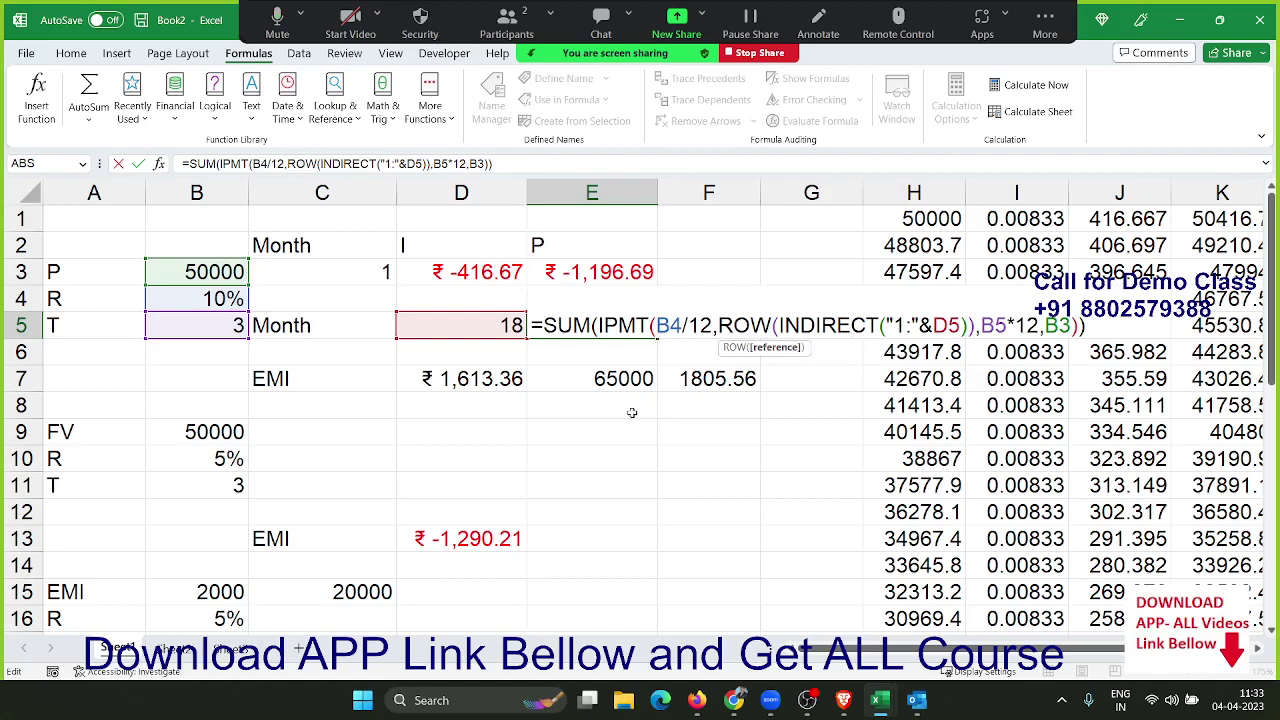
key("ctrl+Return")
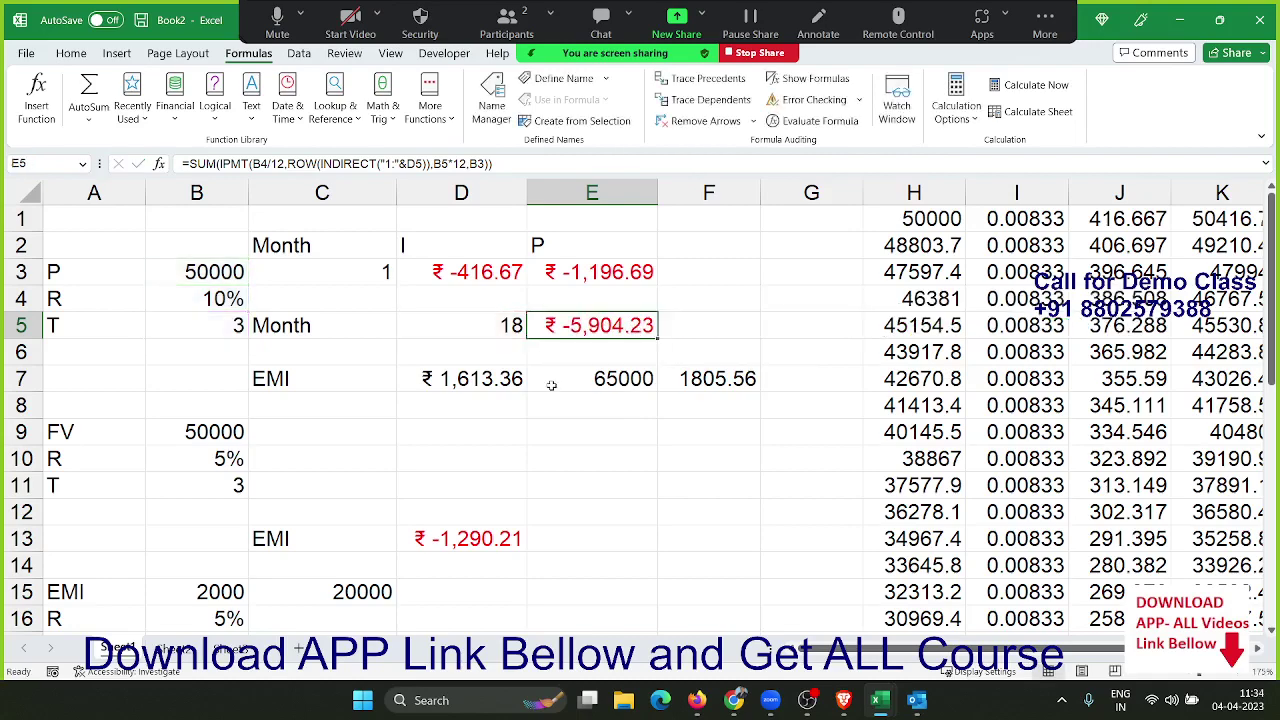
left_click(551, 385)
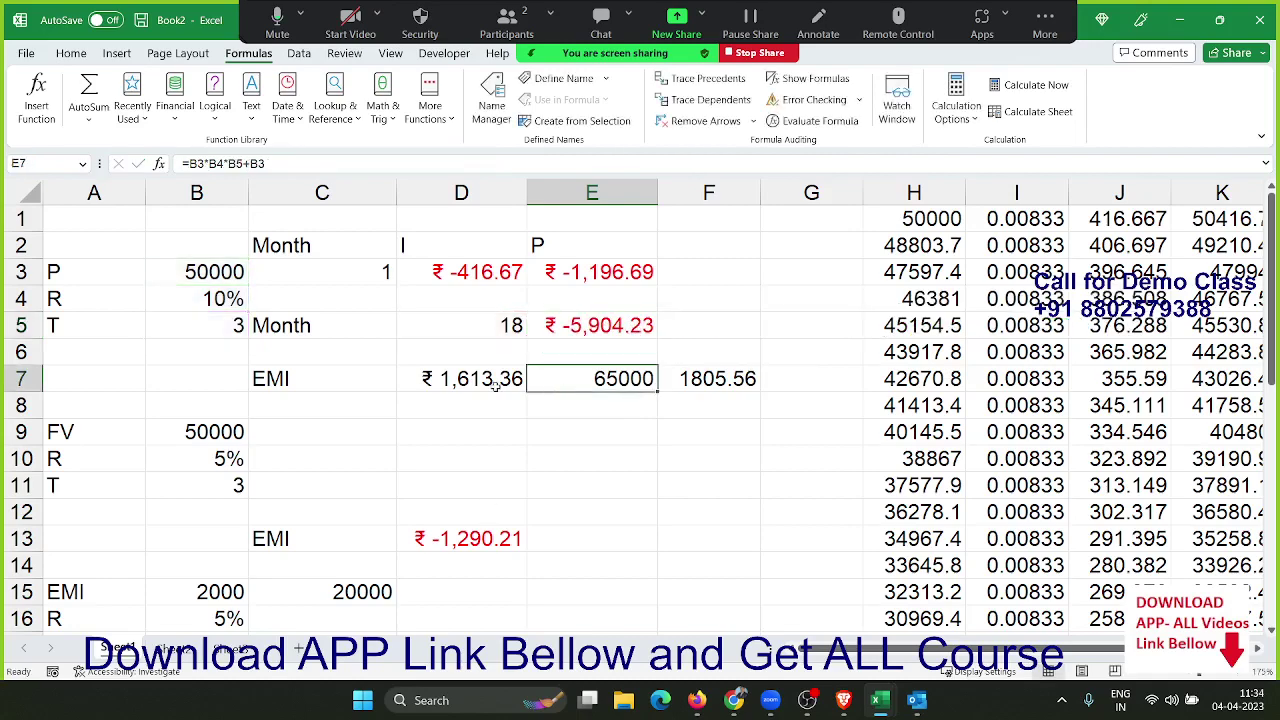
- Hide Excel to show the desktop and choose End from Zoom's More menu
key("super+d")
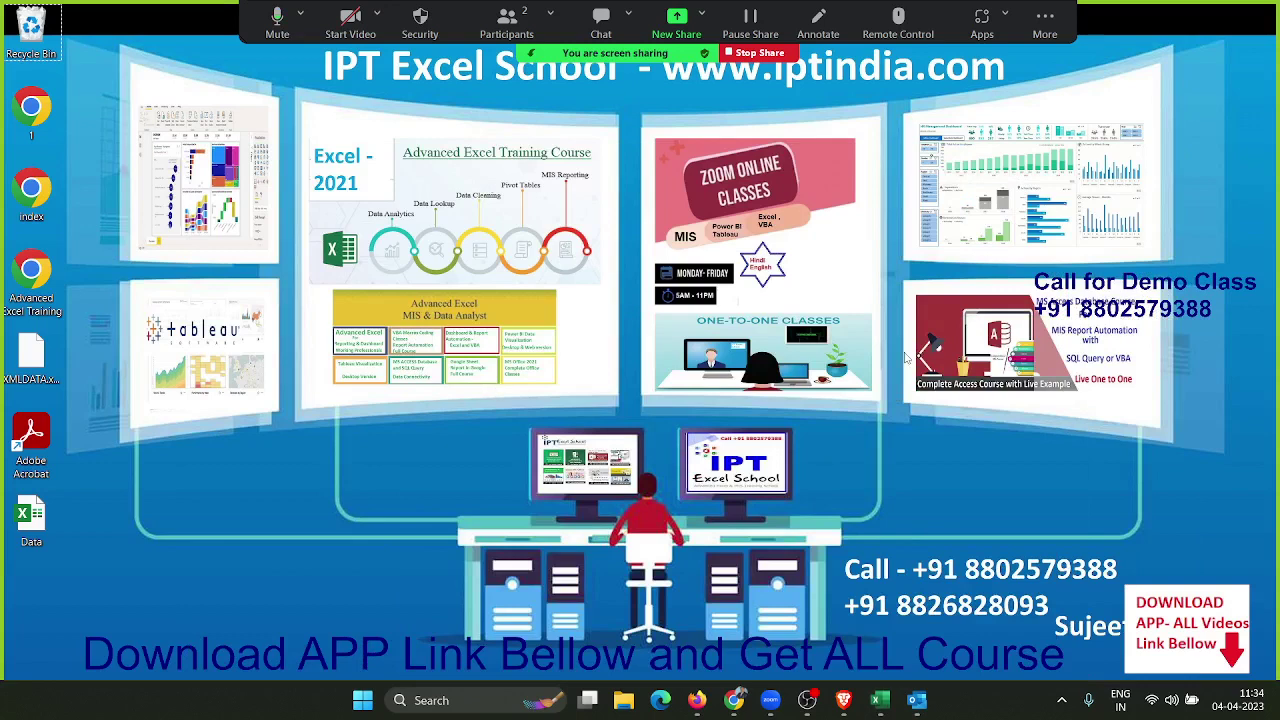
left_click(1036, 36)
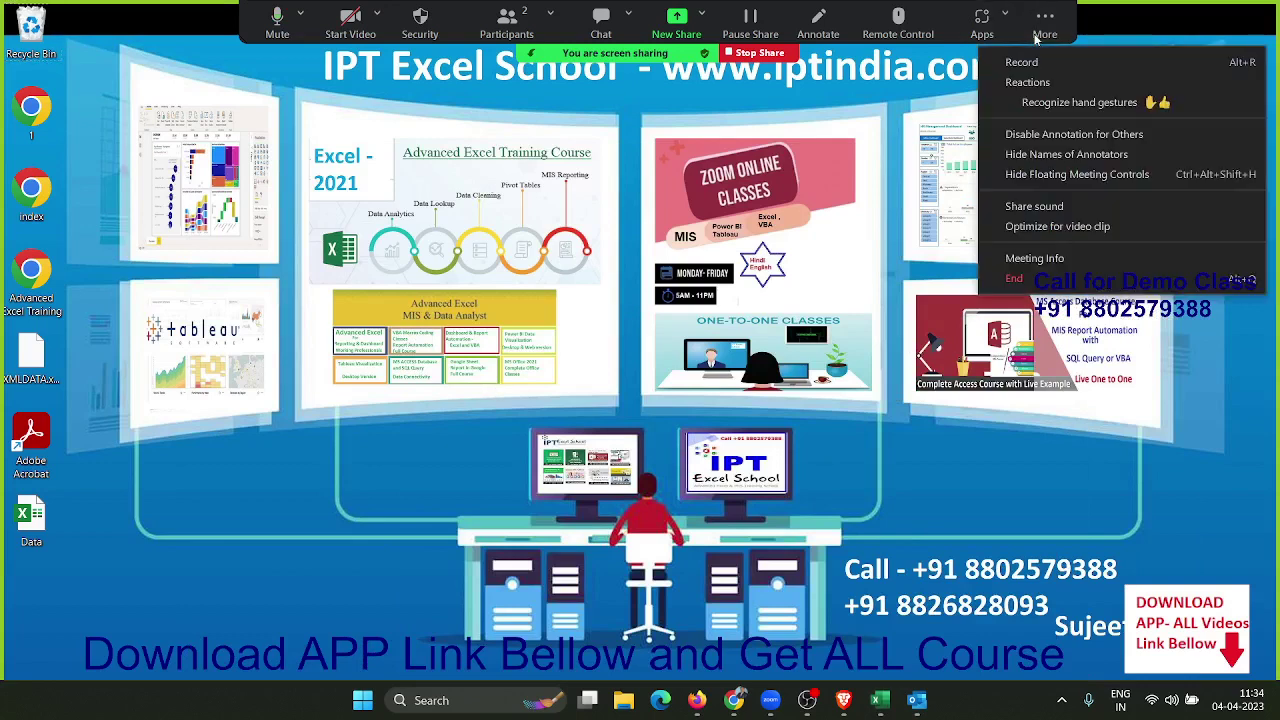
left_click(1045, 283)
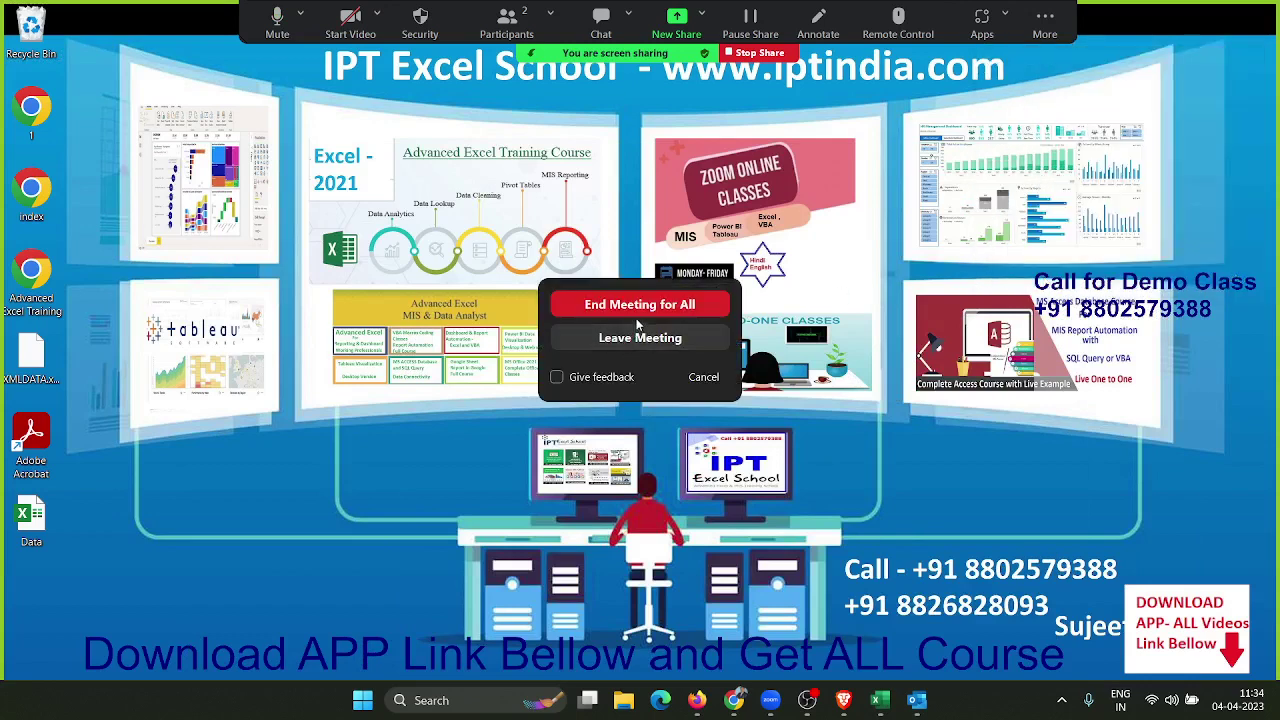